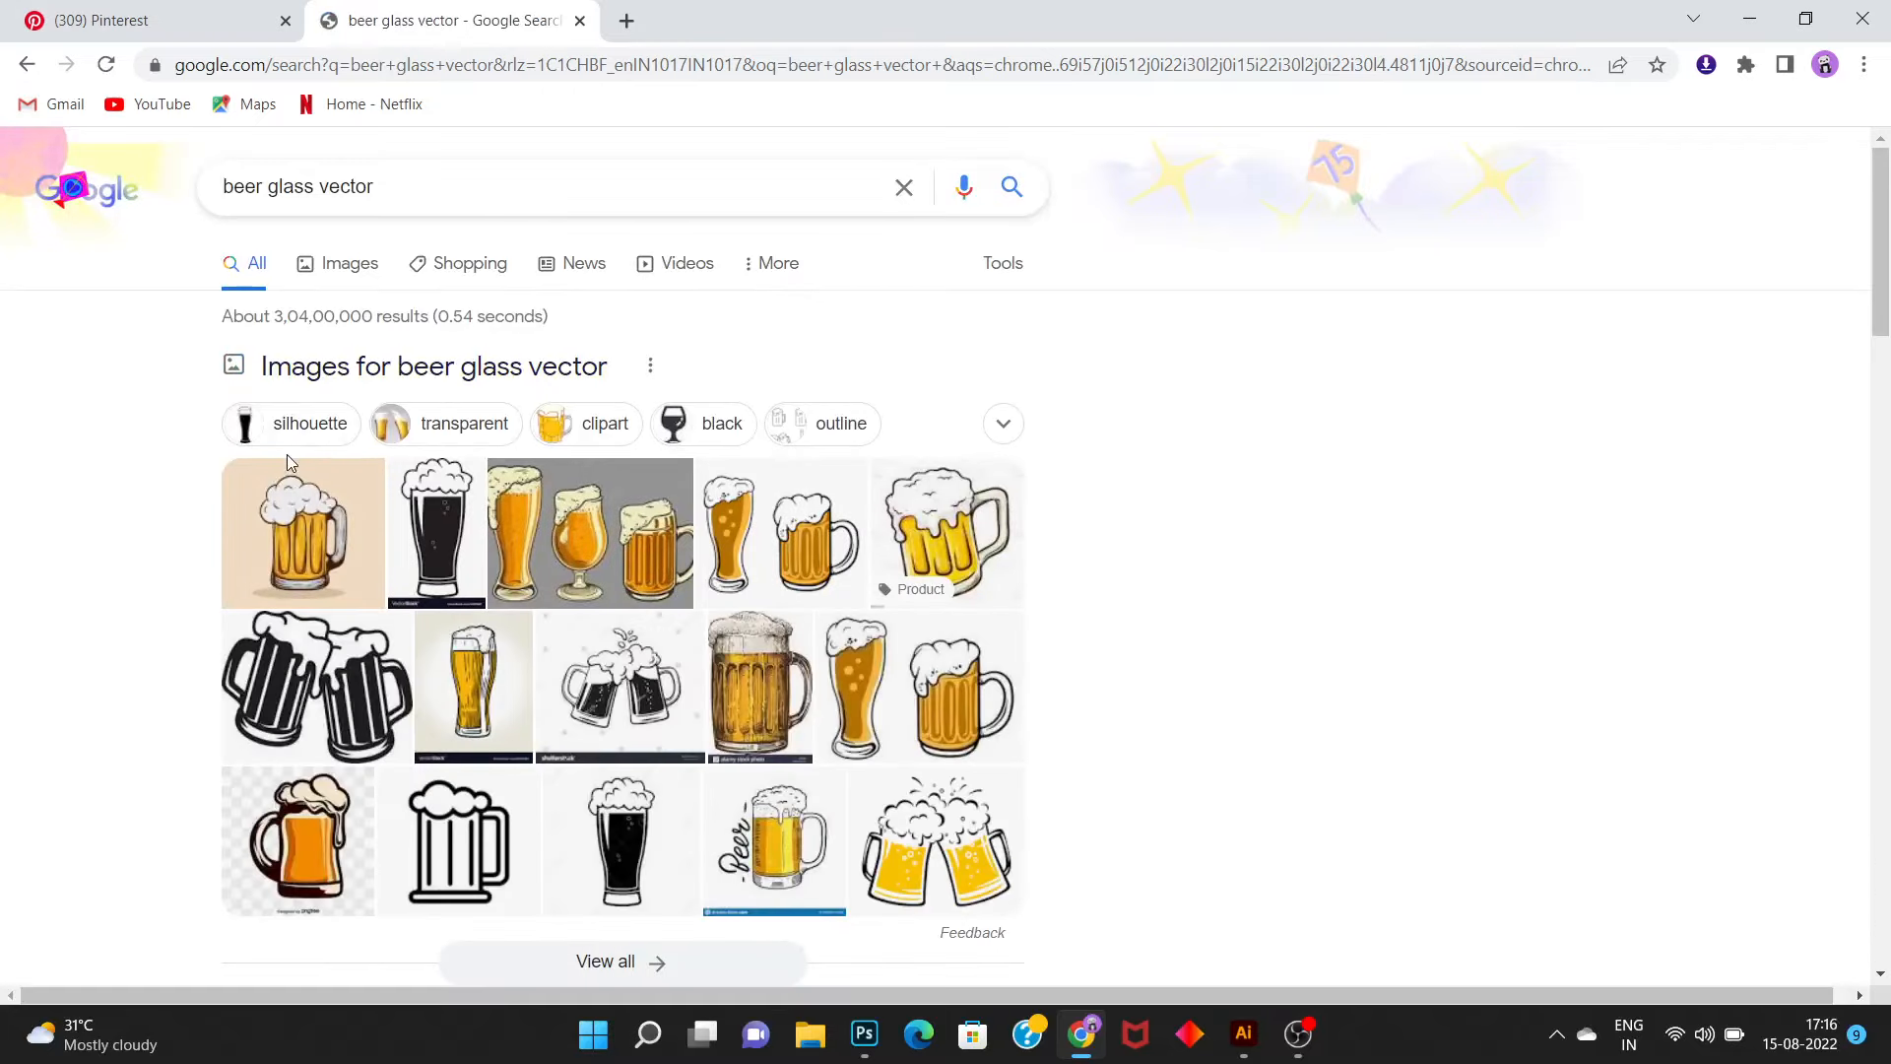
Browse the image results for "beer glass vector" and narrow them to the silhouette category
{"action": "left_click", "coordinate": [339, 279]}
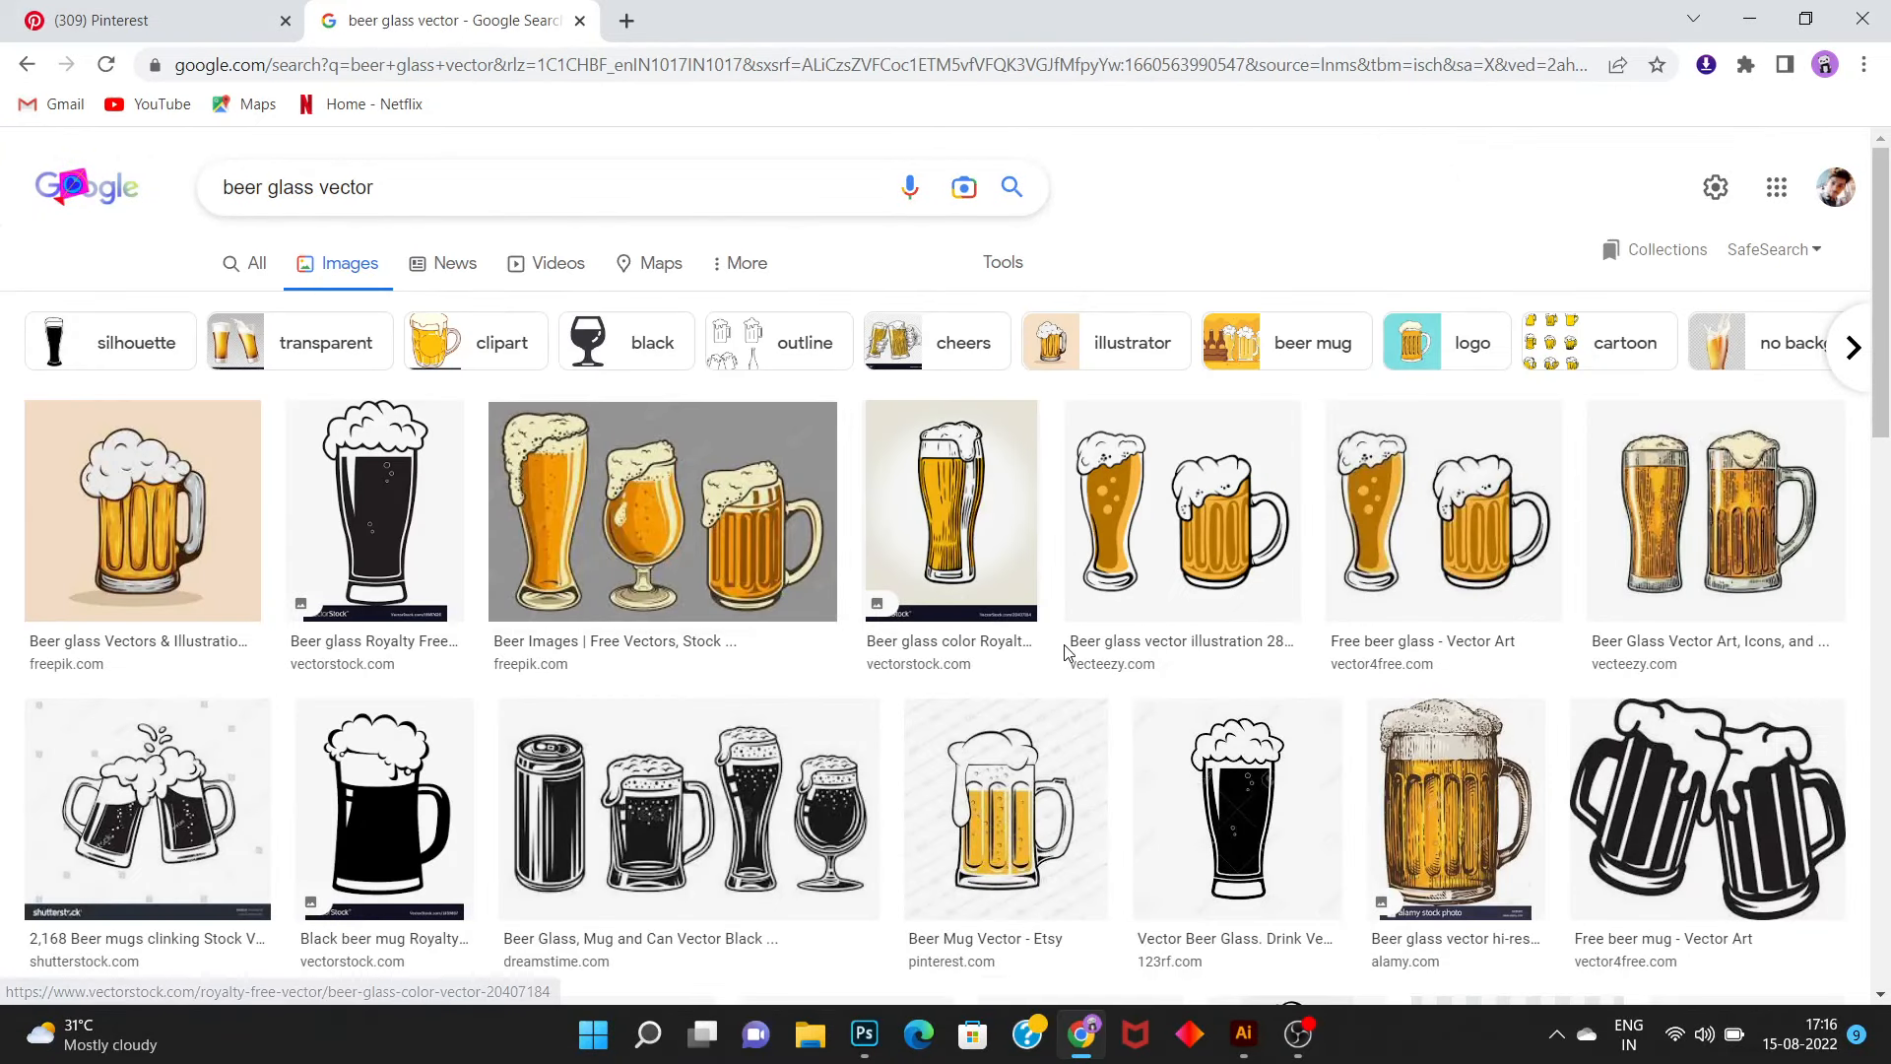
{"action": "scroll", "coordinate": [1066, 652], "scroll_direction": "down", "scroll_amount": 6}
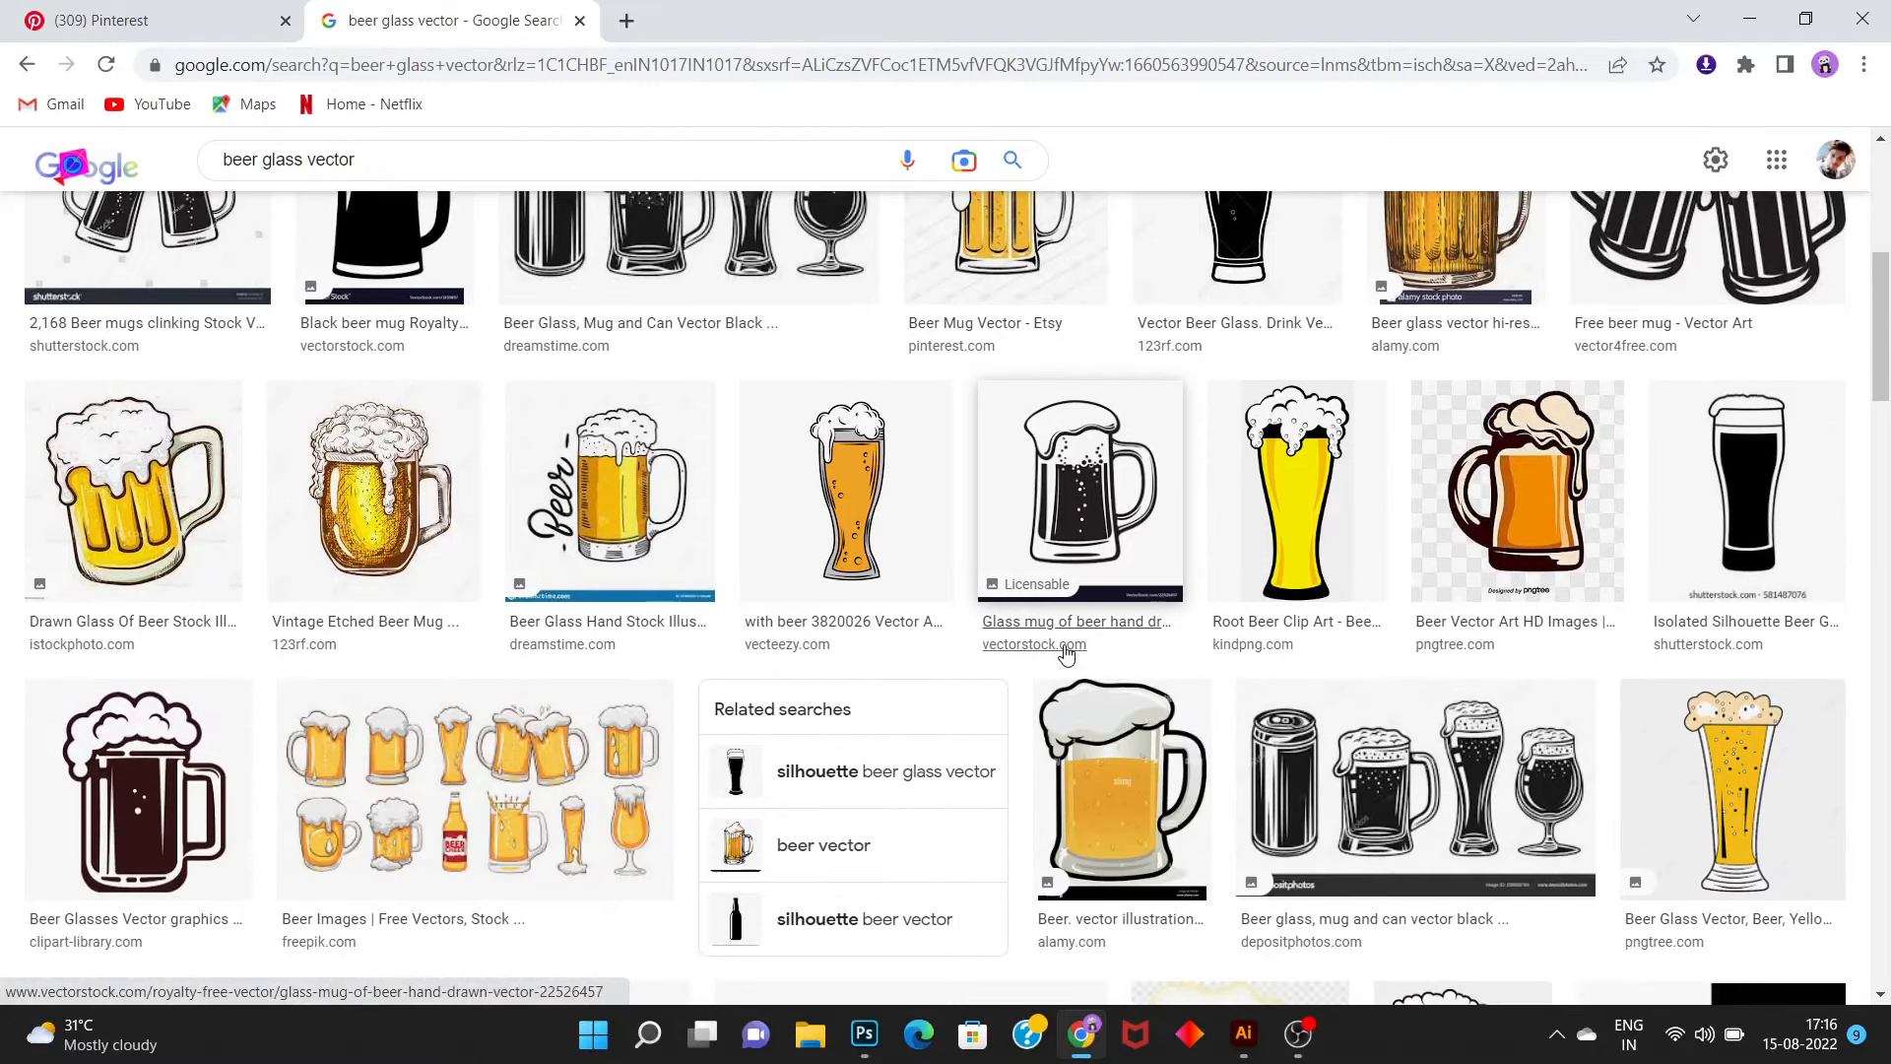
{"action": "scroll", "coordinate": [1066, 652], "scroll_direction": "down", "scroll_amount": 8}
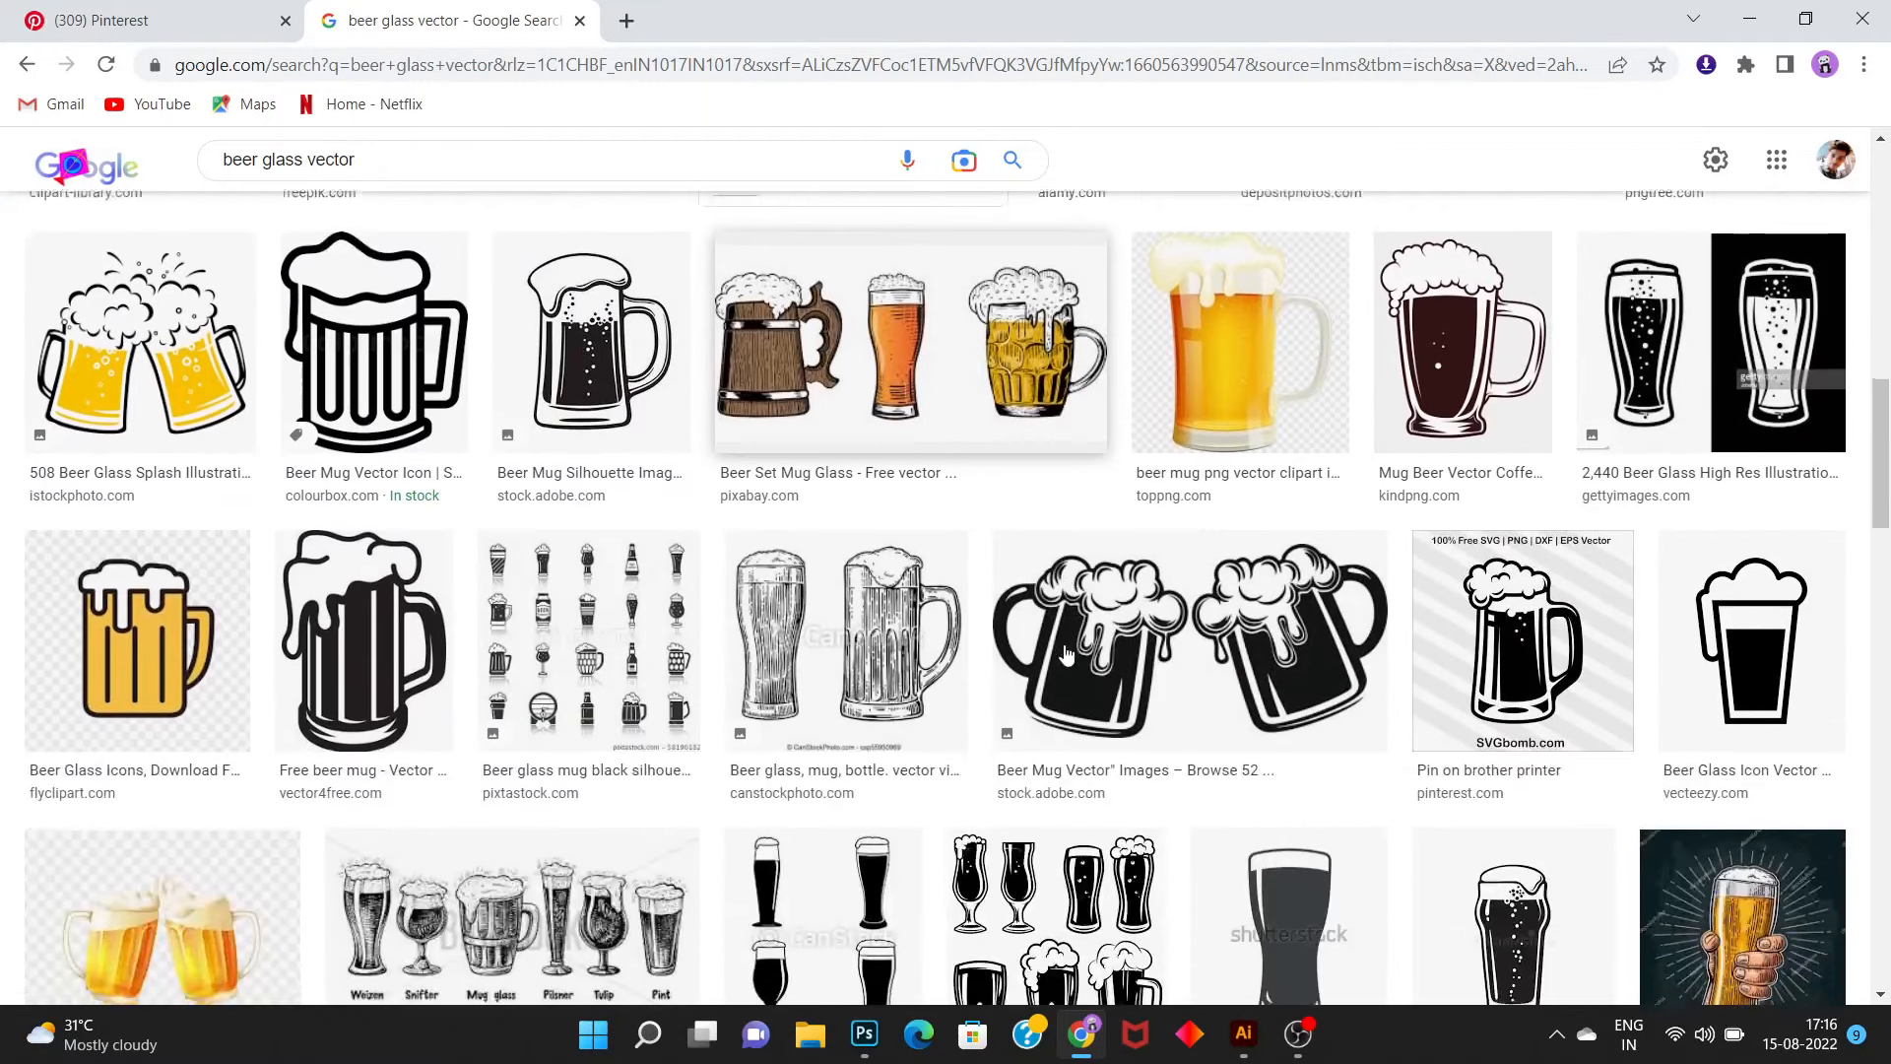
{"action": "scroll", "coordinate": [1066, 652], "scroll_direction": "down", "scroll_amount": 2}
{"action": "scroll", "coordinate": [1066, 652], "scroll_direction": "down", "scroll_amount": 3}
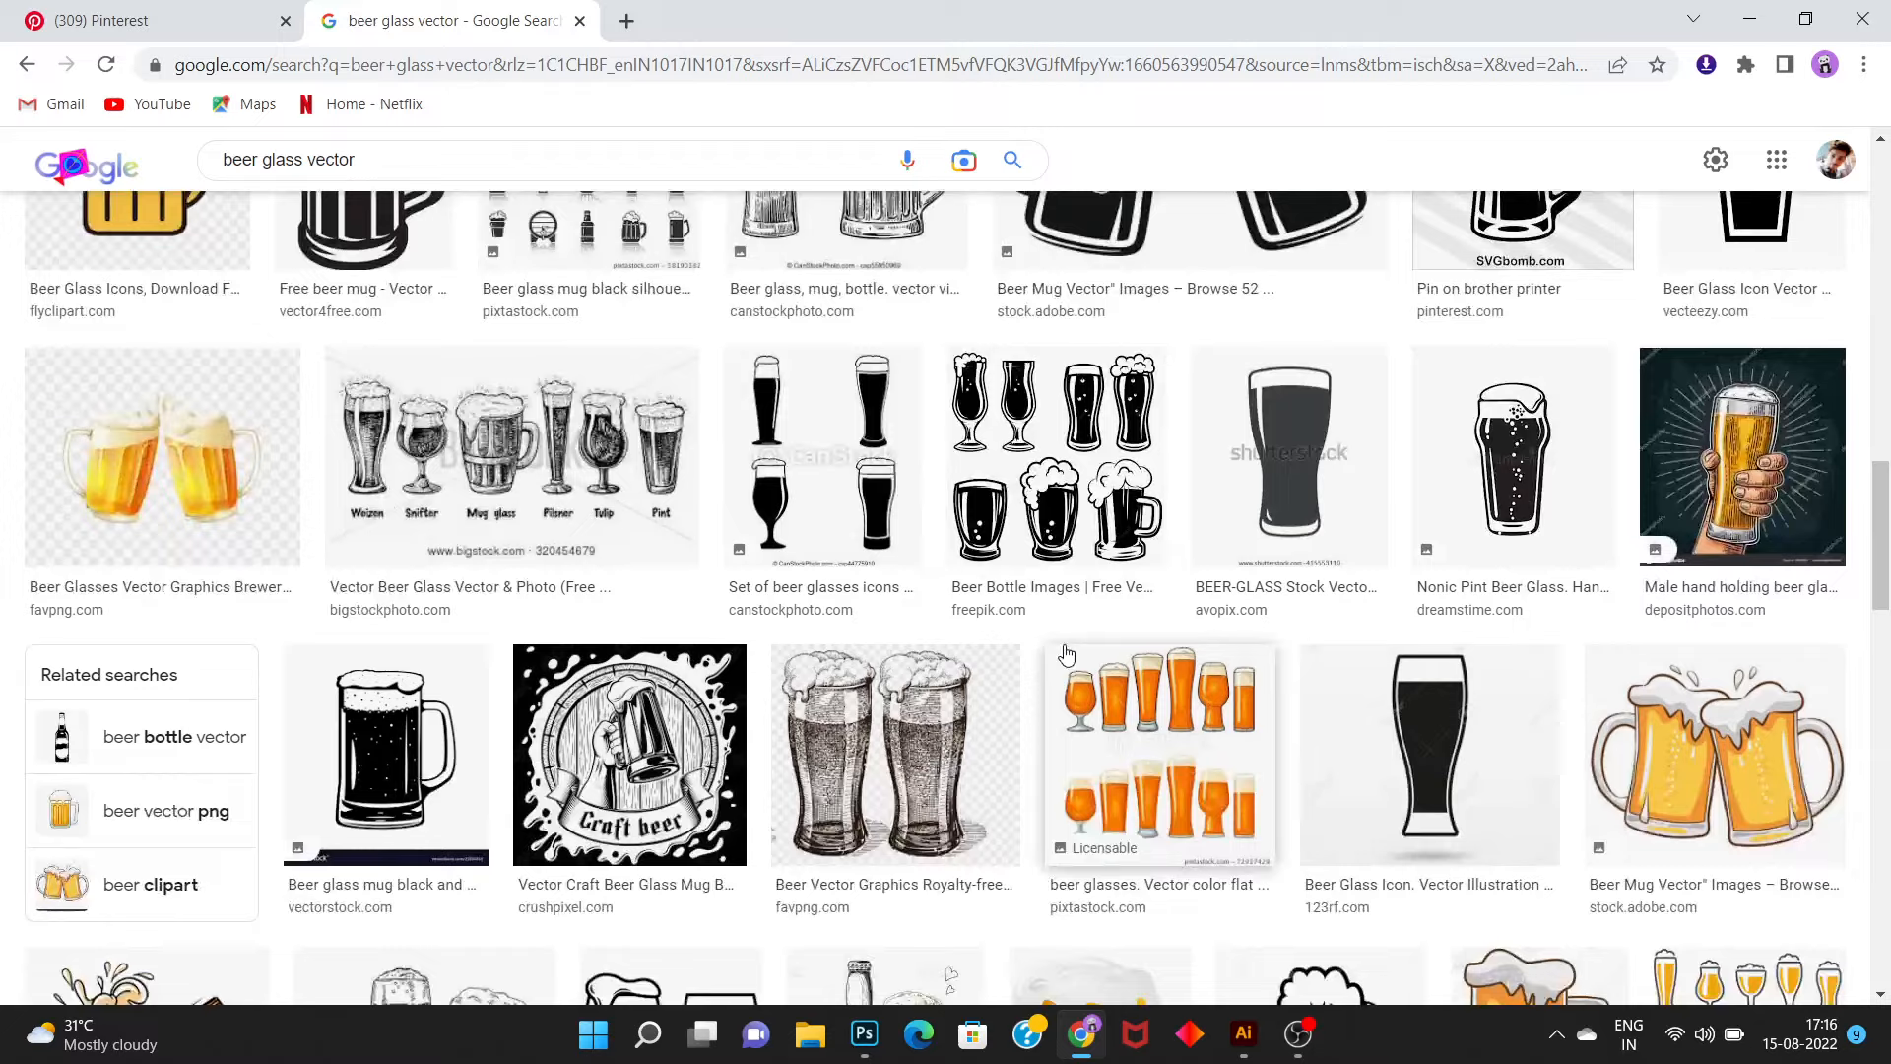
{"action": "scroll", "coordinate": [1066, 652], "scroll_direction": "down", "scroll_amount": 12}
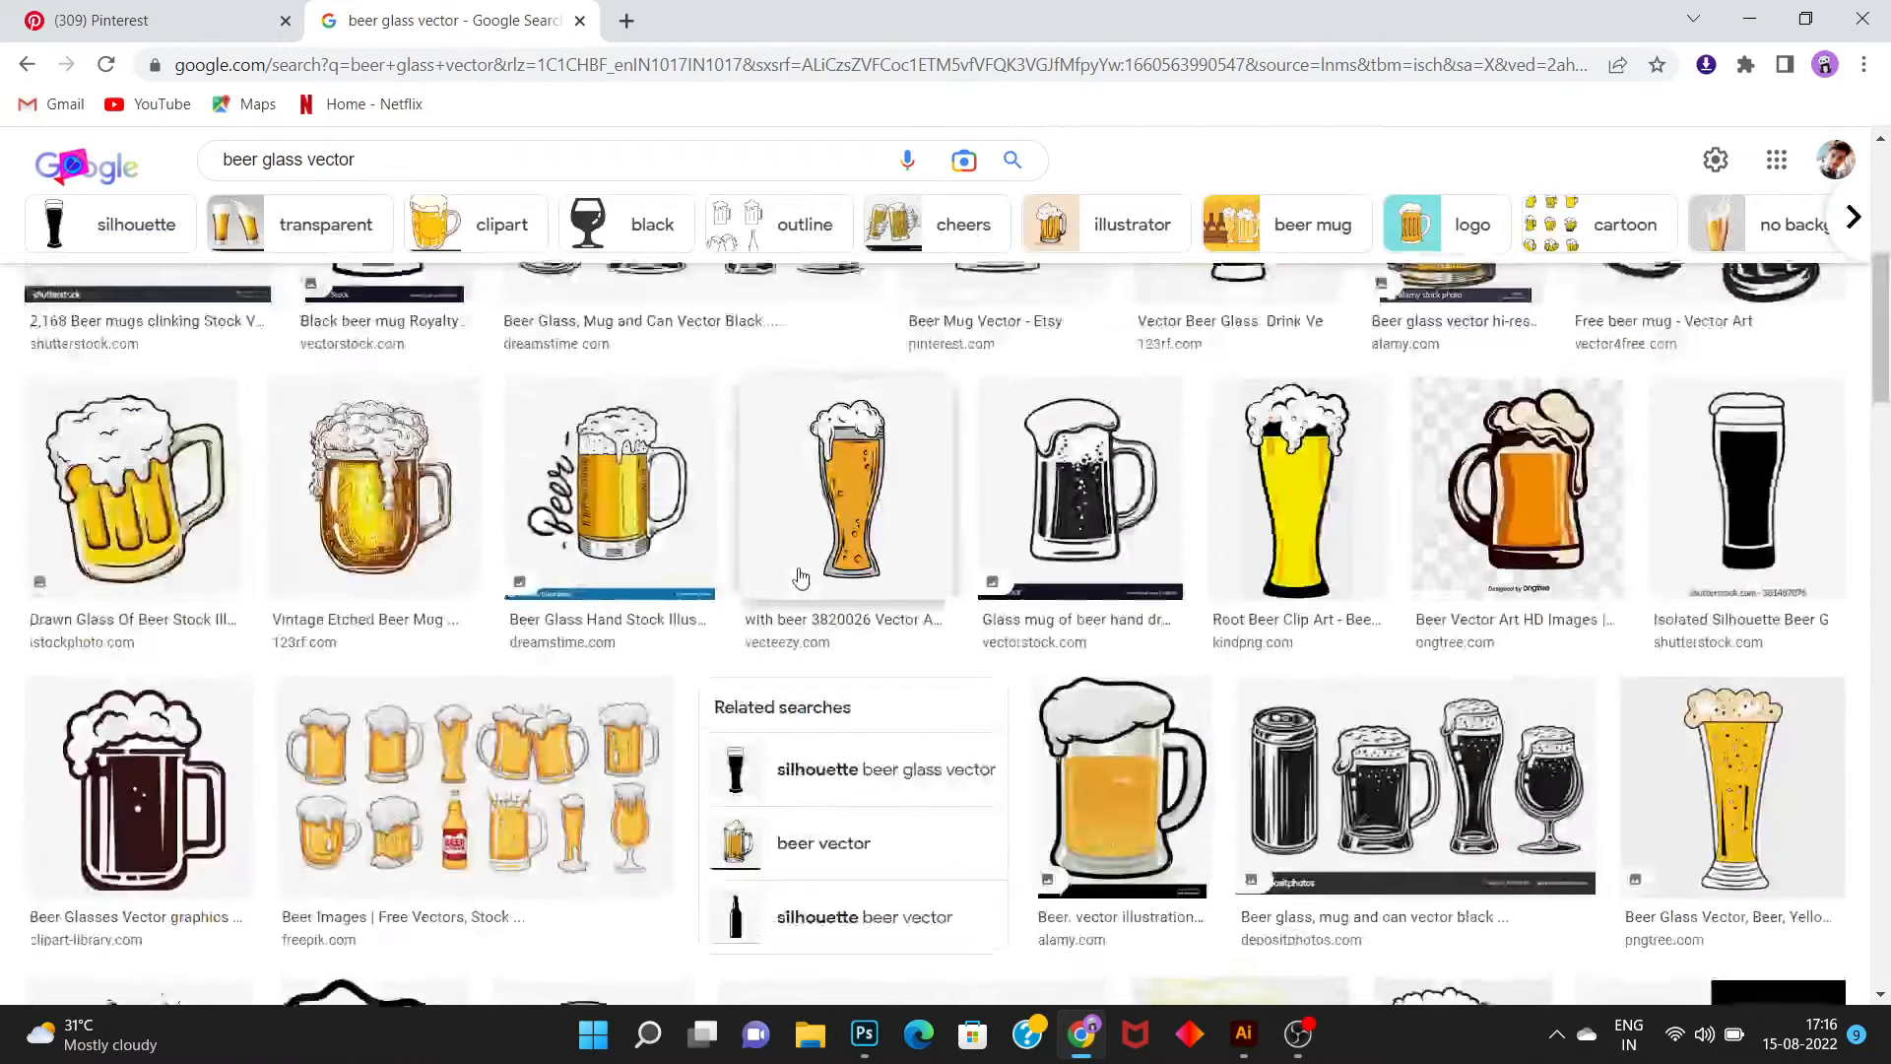
{"action": "key", "text": "Home"}
{"action": "left_click", "coordinate": [57, 342]}
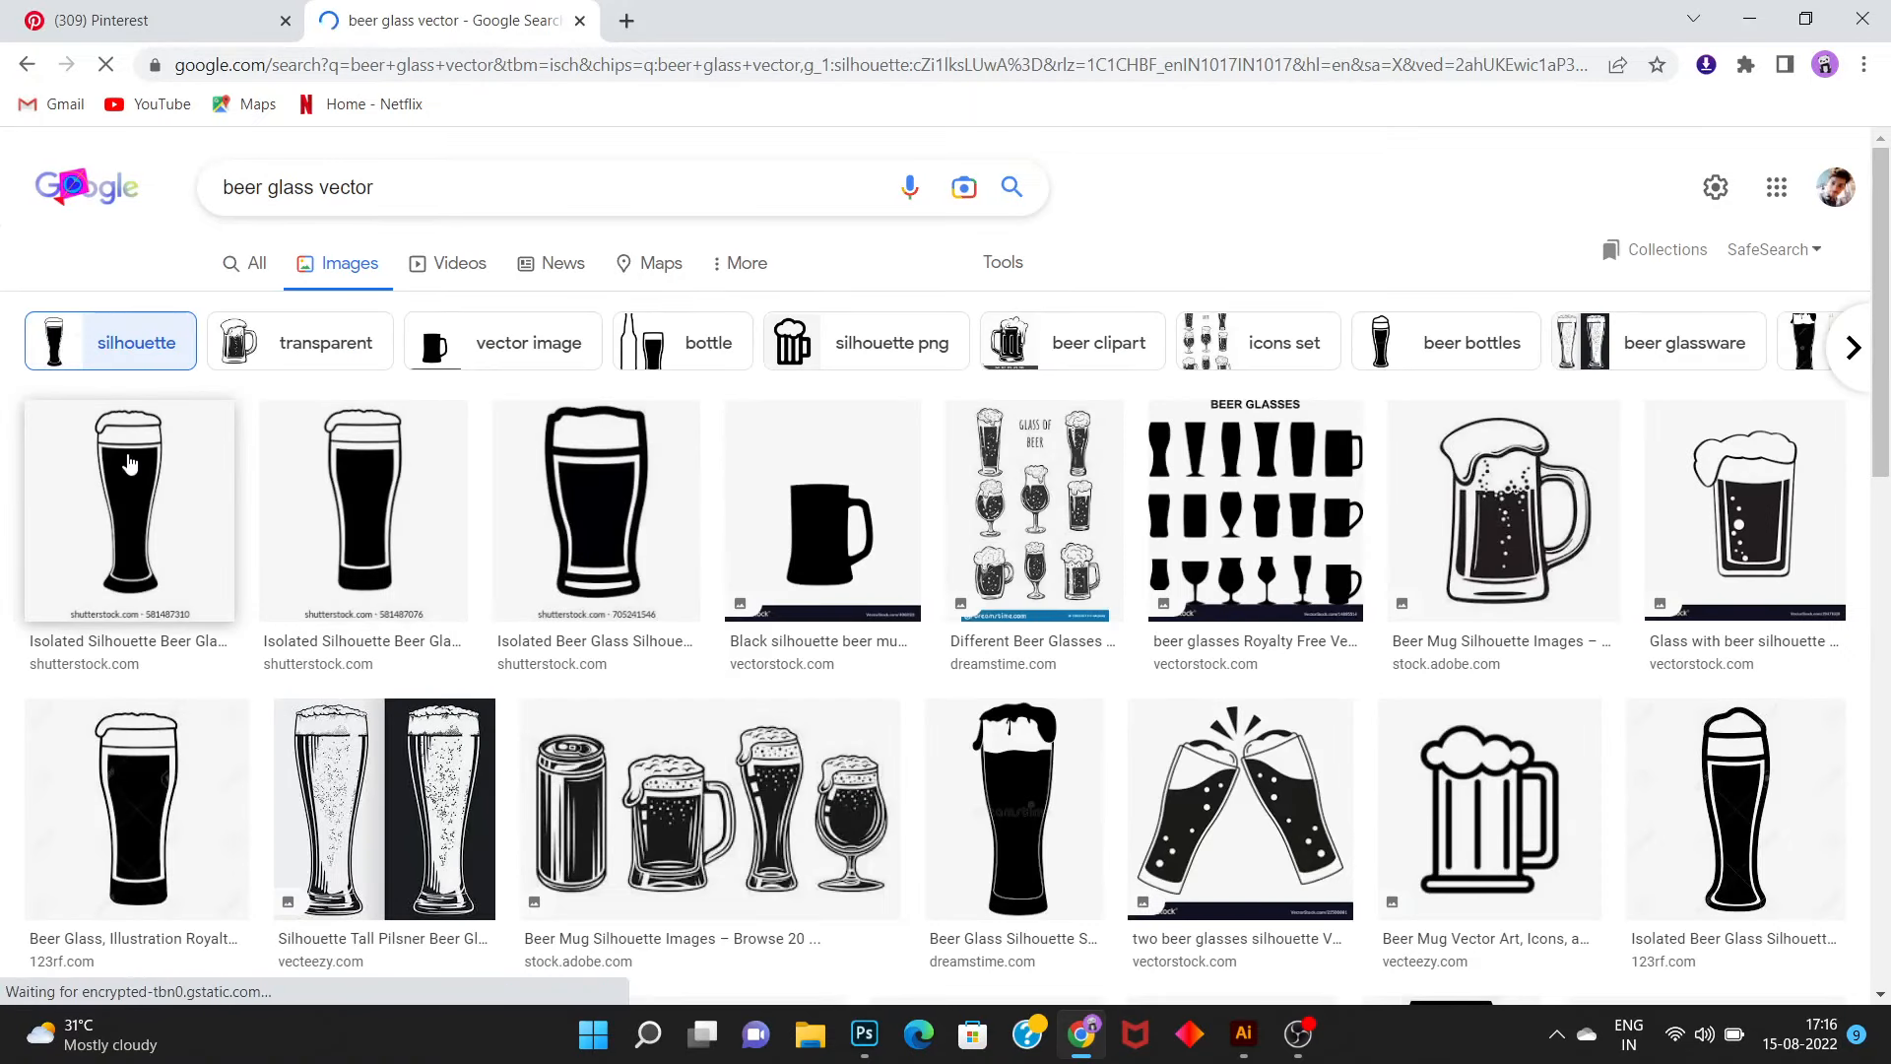
Preview the first two silhouette beer glass results and copy the image of the second one
{"action": "left_click", "coordinate": [129, 463]}
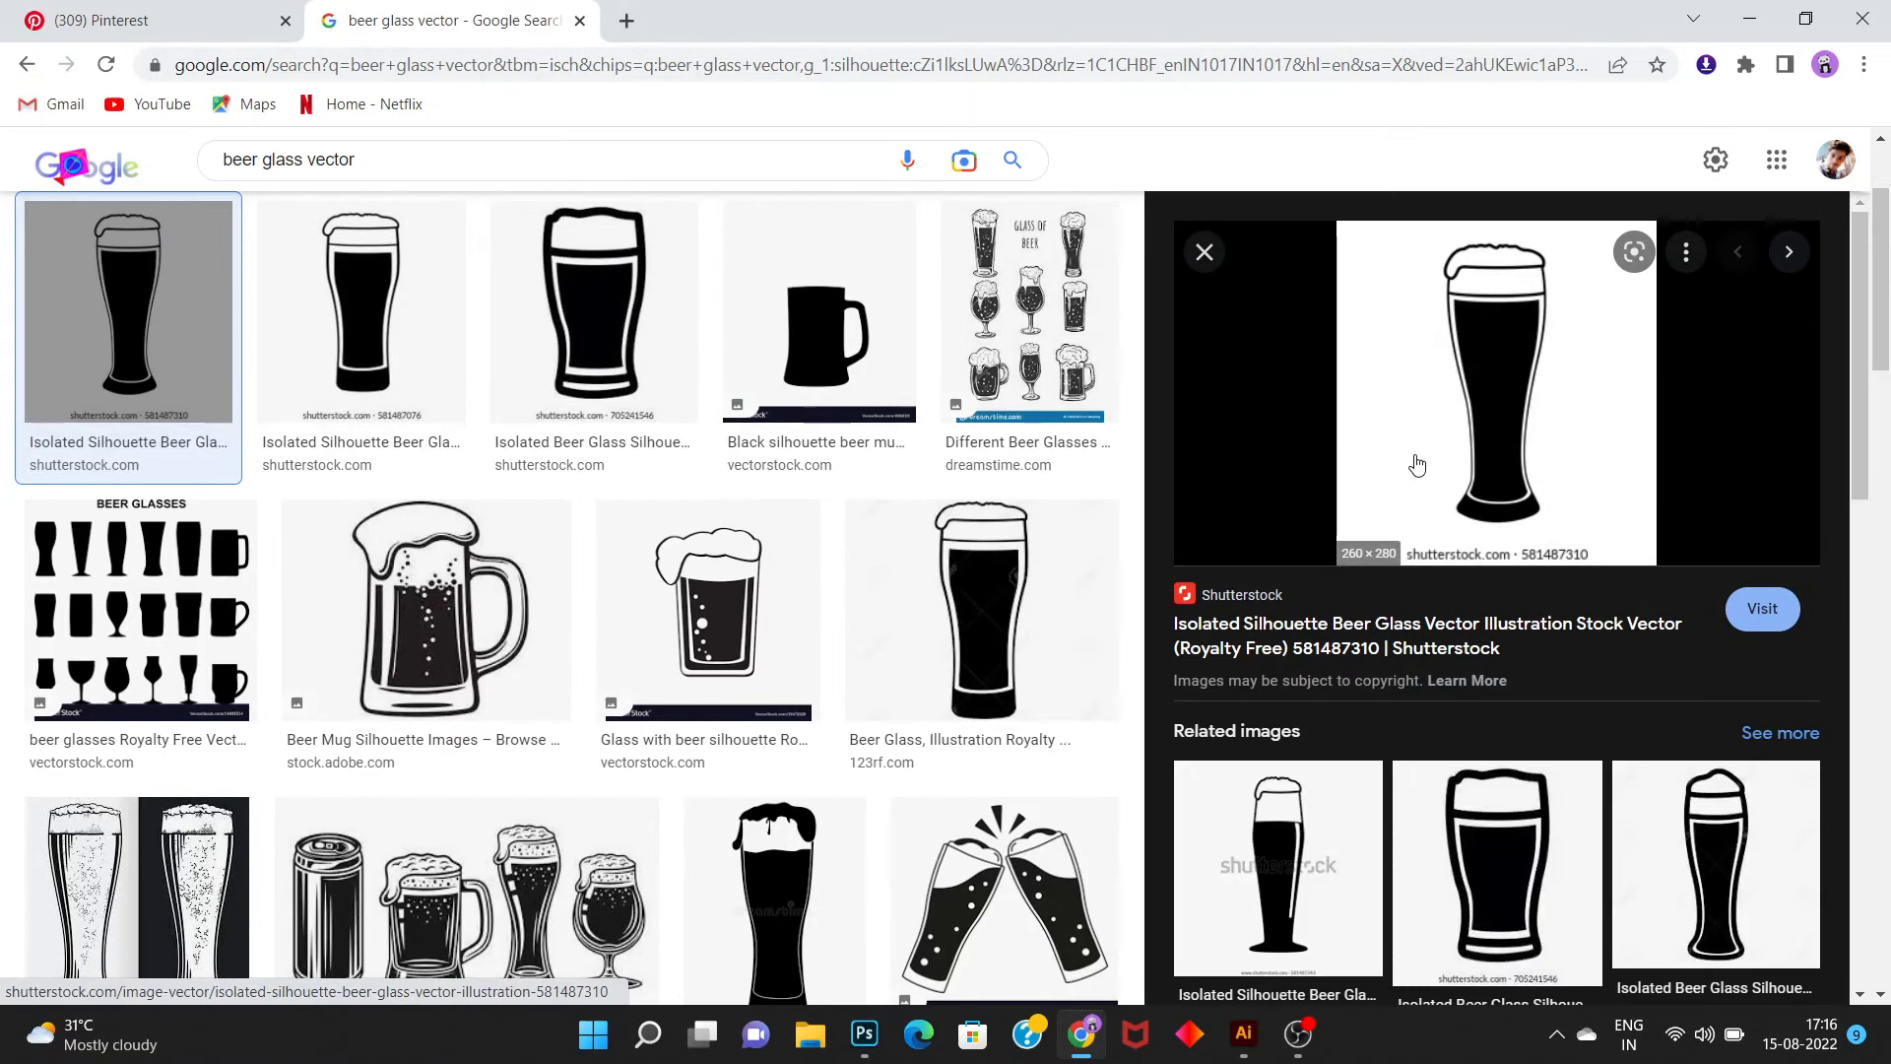
{"action": "scroll", "coordinate": [1413, 473], "scroll_direction": "down", "scroll_amount": 3}
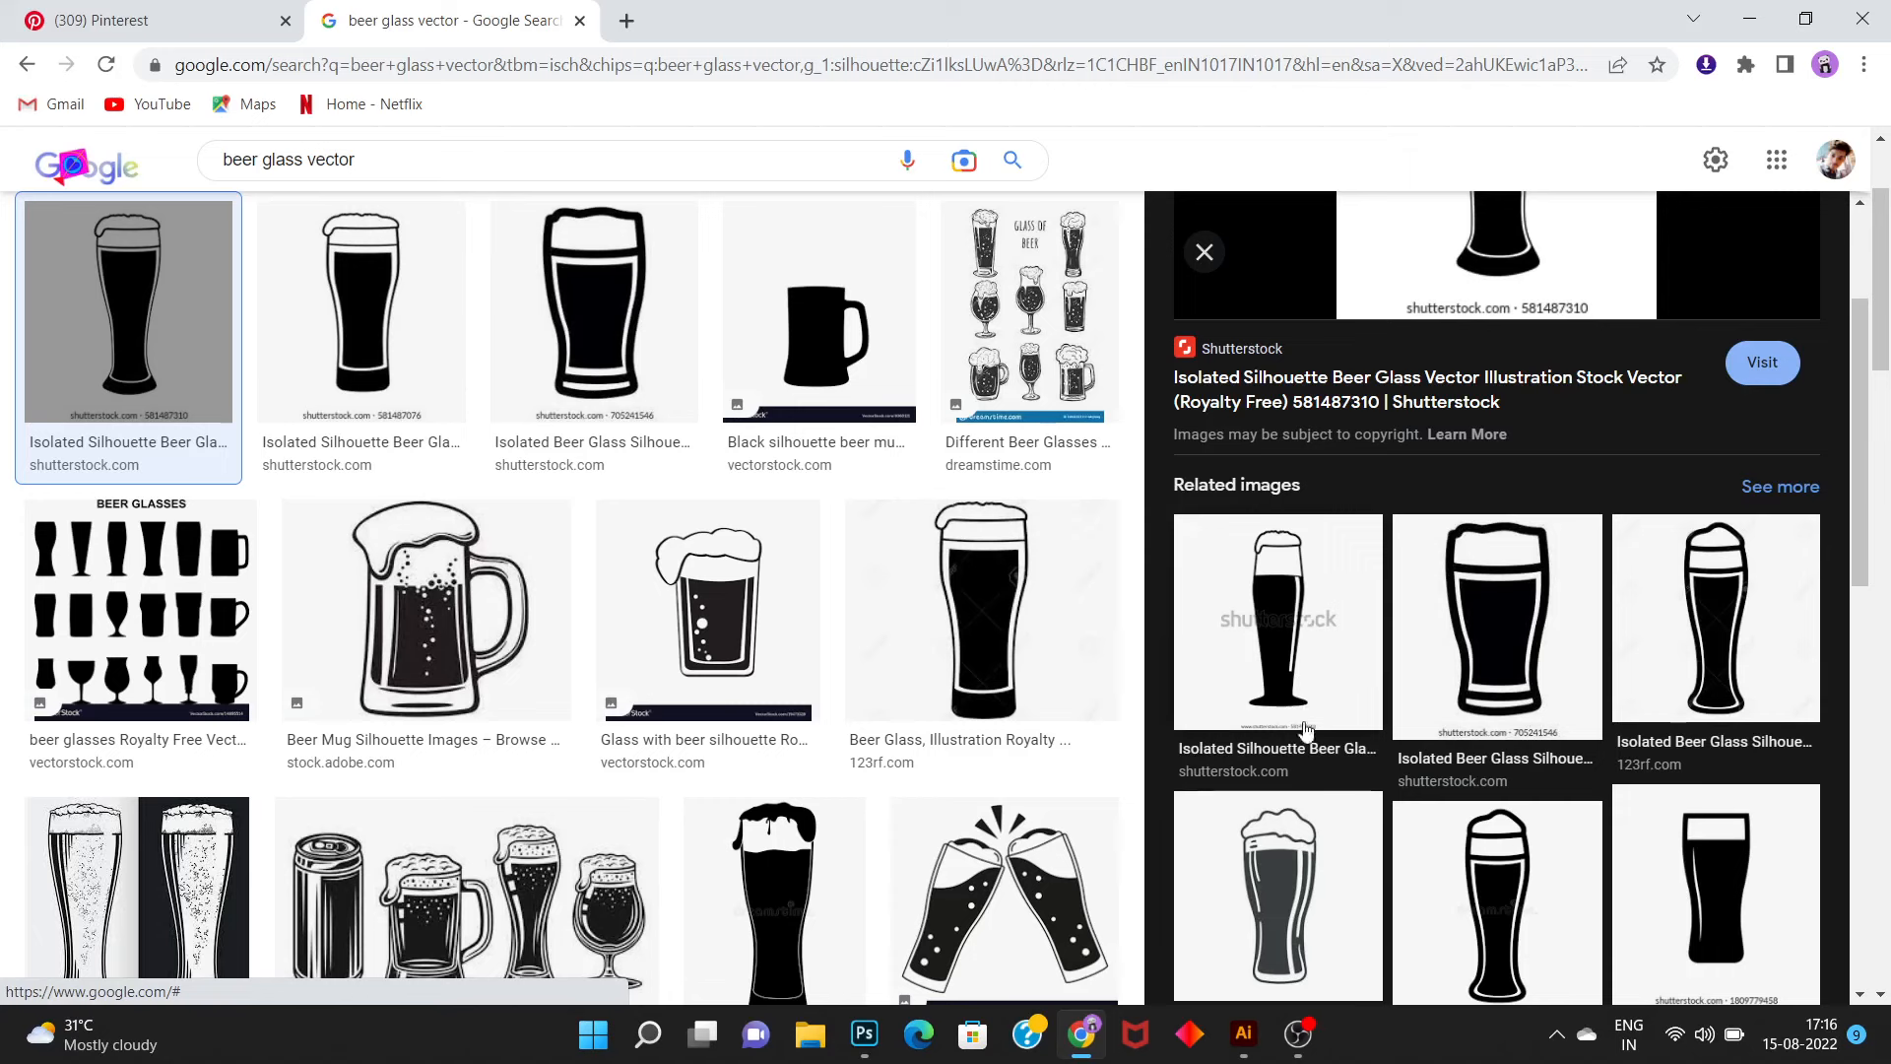
{"action": "scroll", "coordinate": [337, 459], "scroll_direction": "up", "scroll_amount": 2}
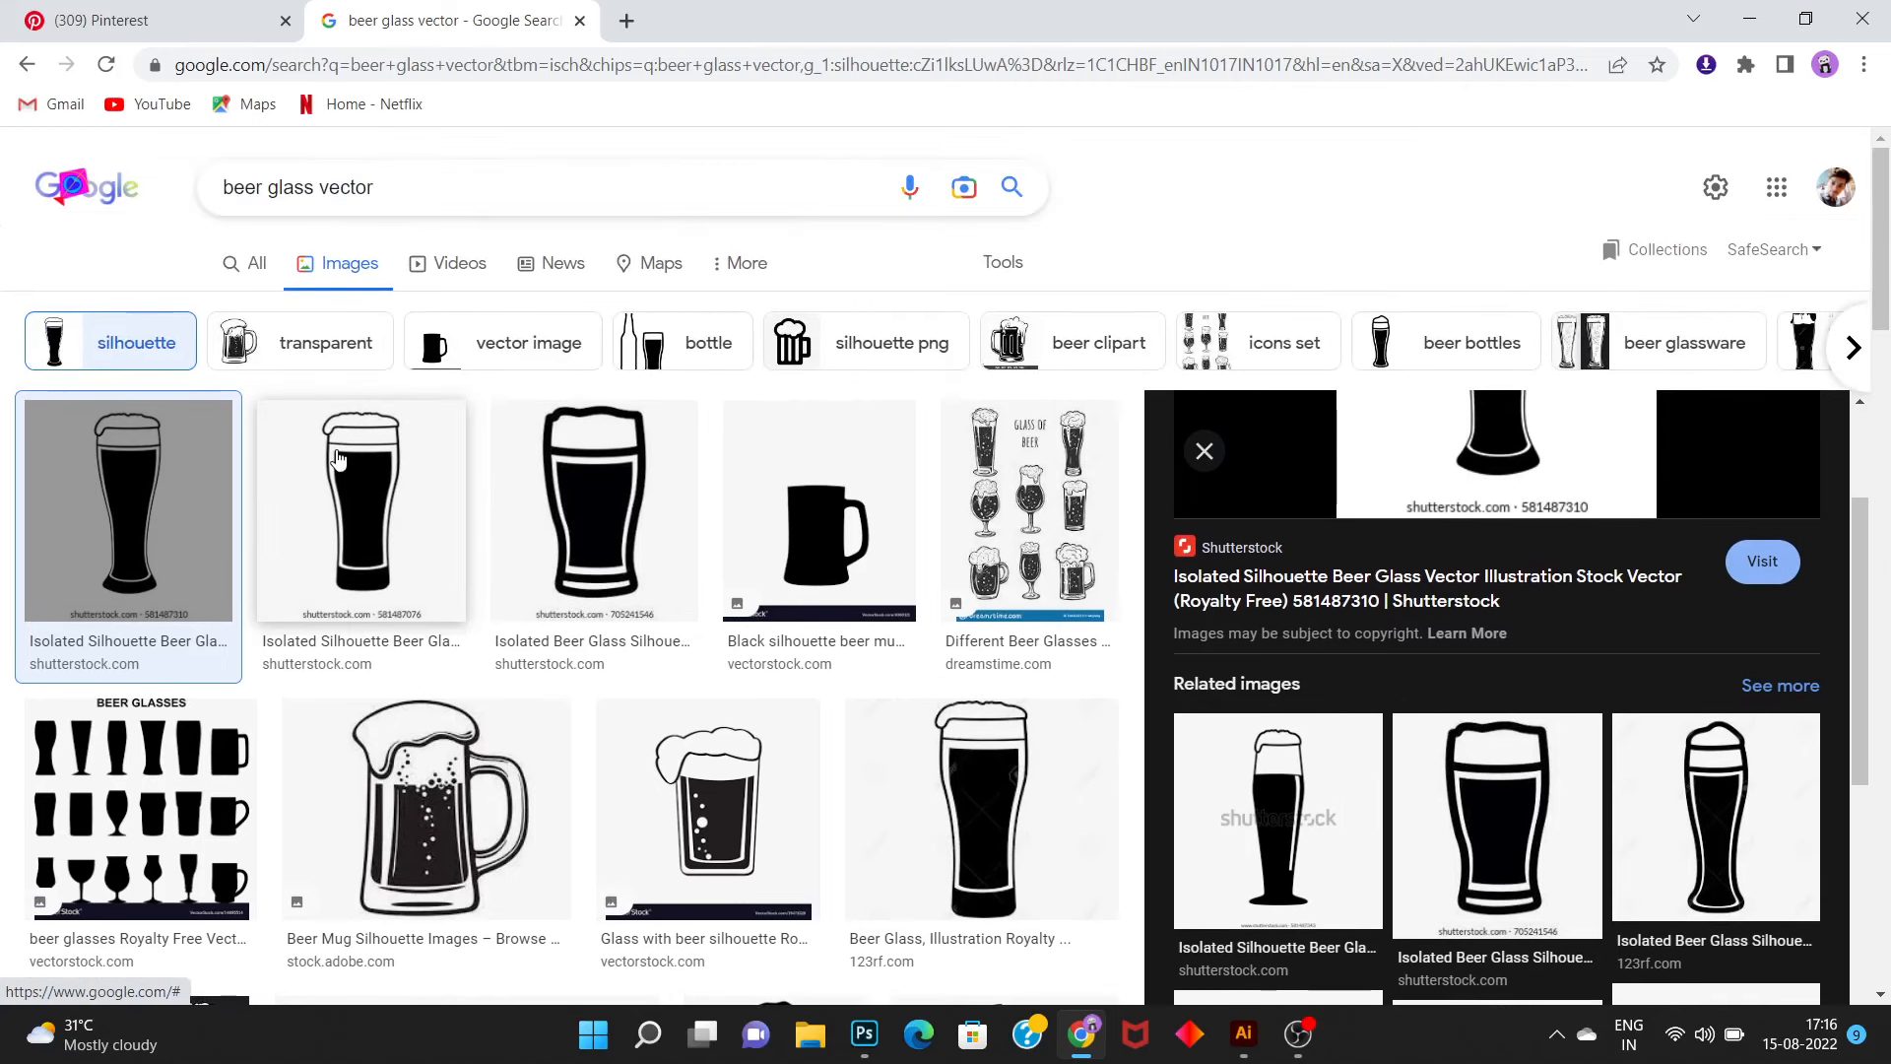
{"action": "left_click", "coordinate": [337, 459]}
{"action": "right_click", "coordinate": [1434, 371]}
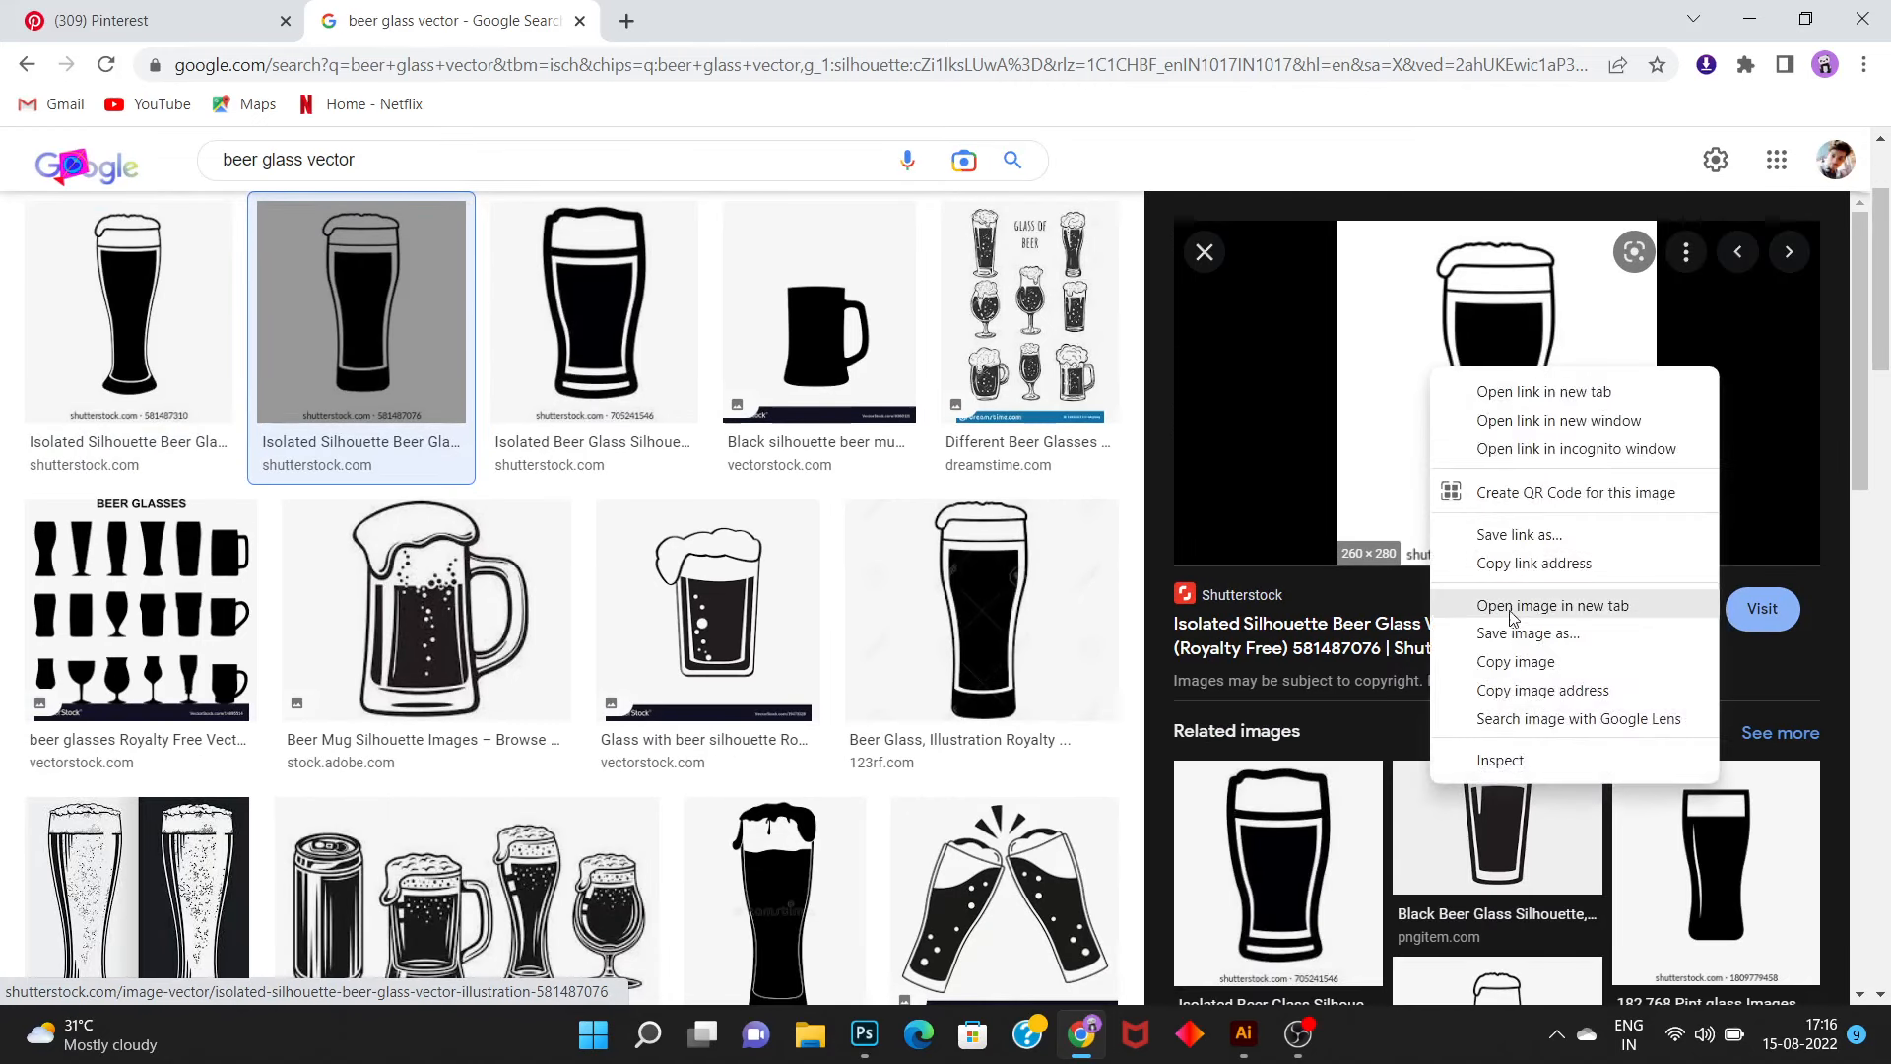
{"action": "left_click", "coordinate": [1510, 664]}
{"action": "right_click", "coordinate": [1338, 392]}
{"action": "left_click", "coordinate": [1403, 687]}
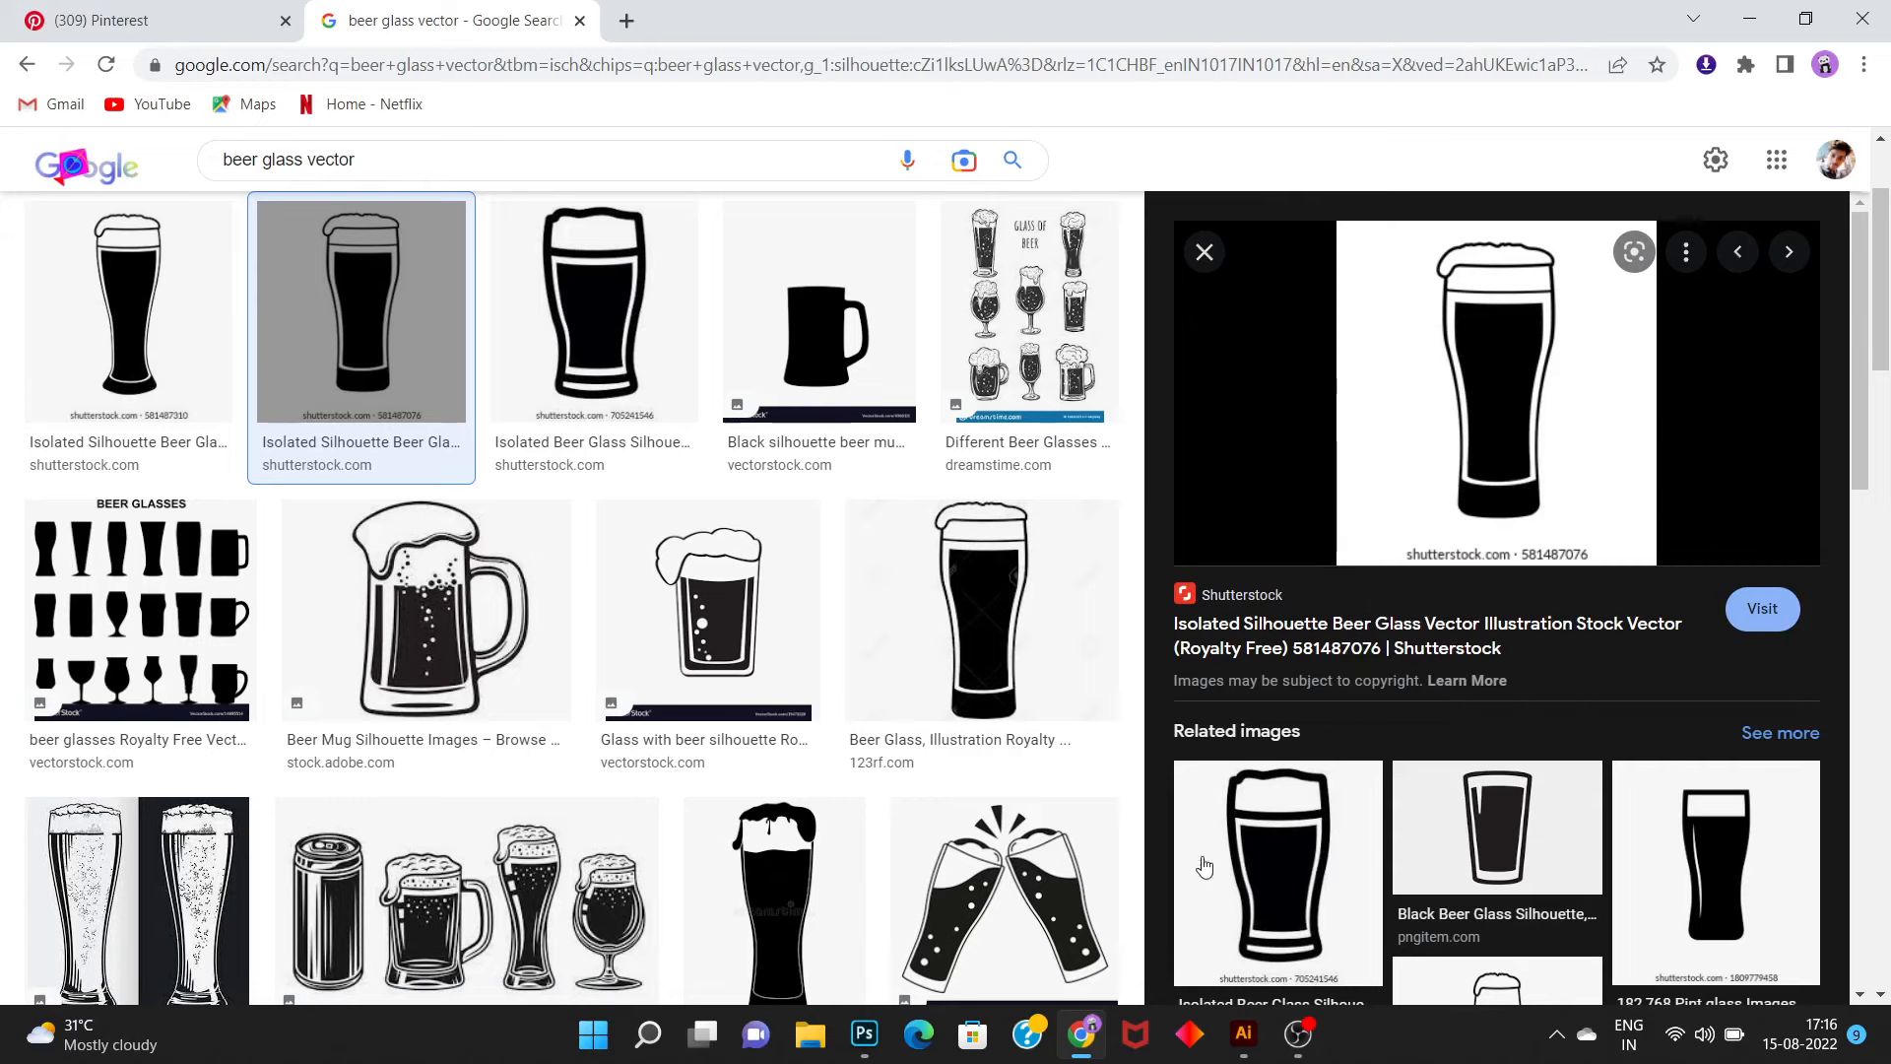
Switch to Illustrator, paste the copied glass image onto the artboard and enlarge it to about 716 × 771 px
{"action": "left_click", "coordinate": [1243, 1034]}
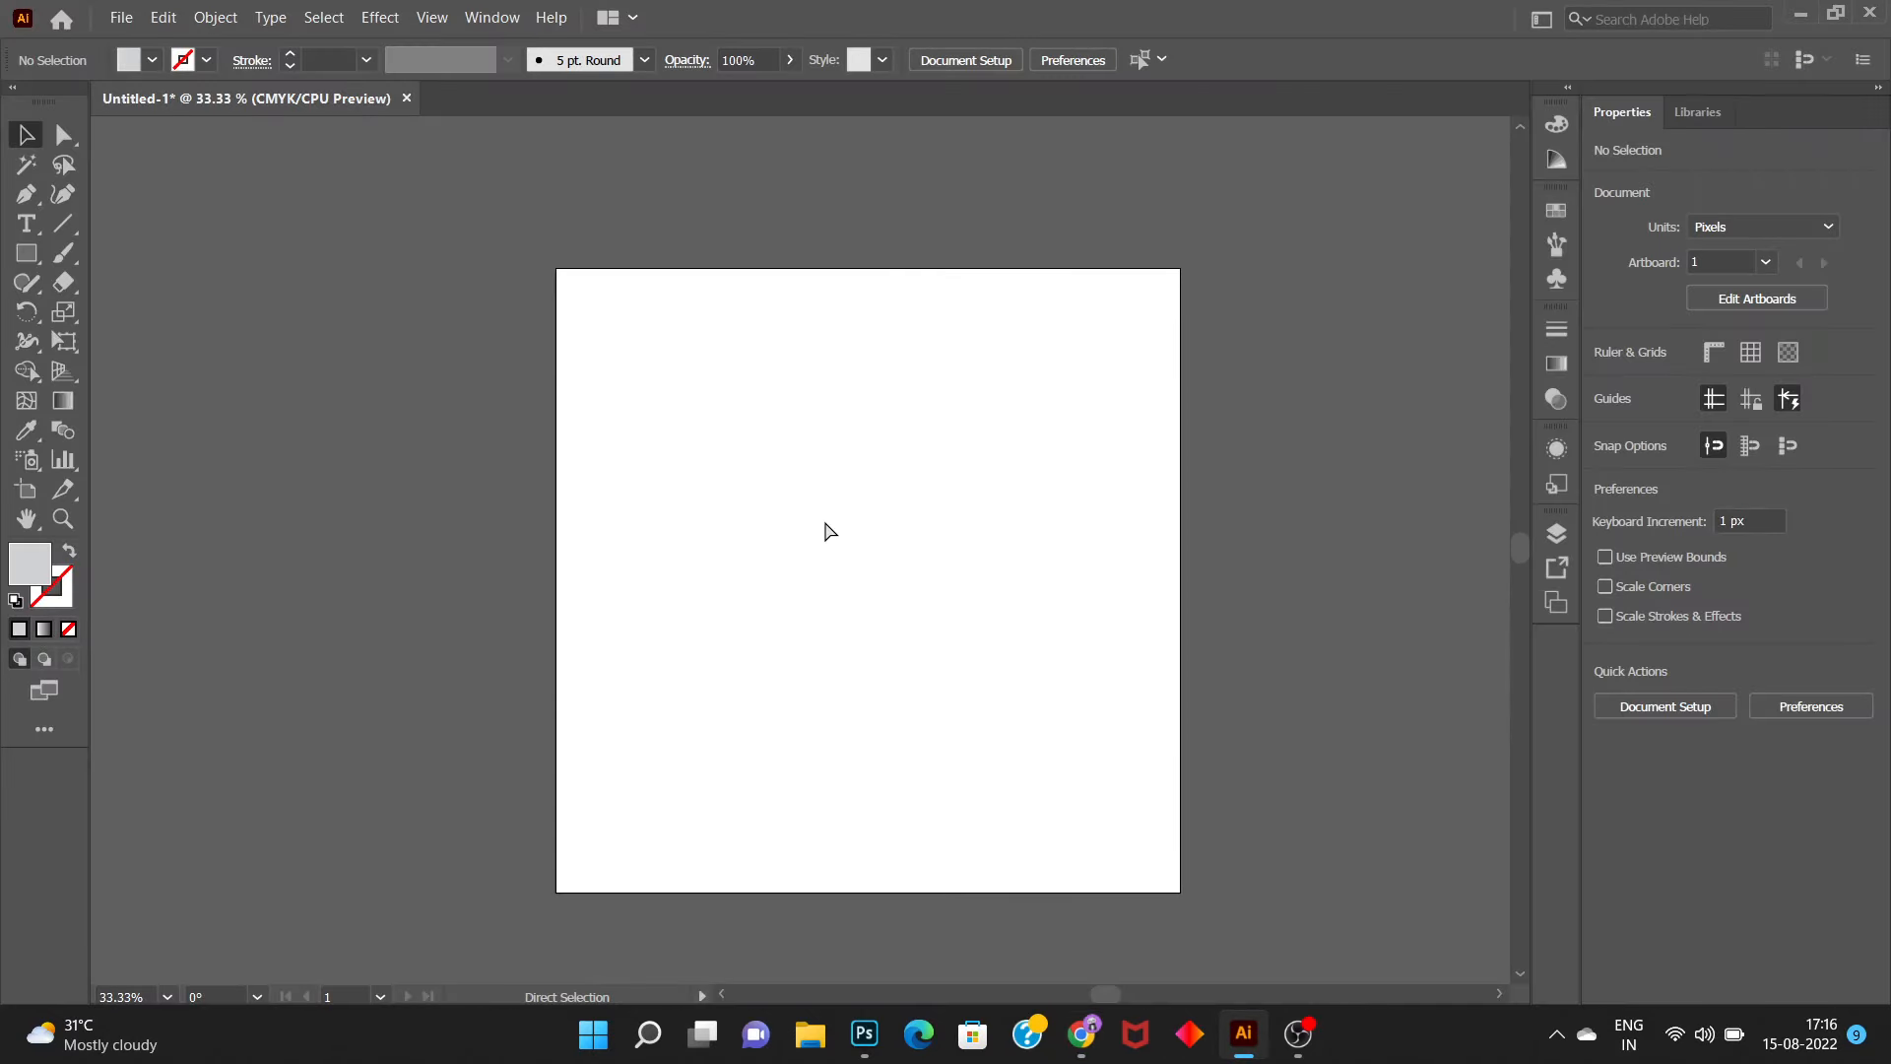
{"action": "key", "text": "ctrl+v"}
{"action": "left_click_drag", "start_coordinate": [885, 638], "coordinate": [1094, 809]}
{"action": "left_click_drag", "start_coordinate": [718, 462], "coordinate": [594, 328]}
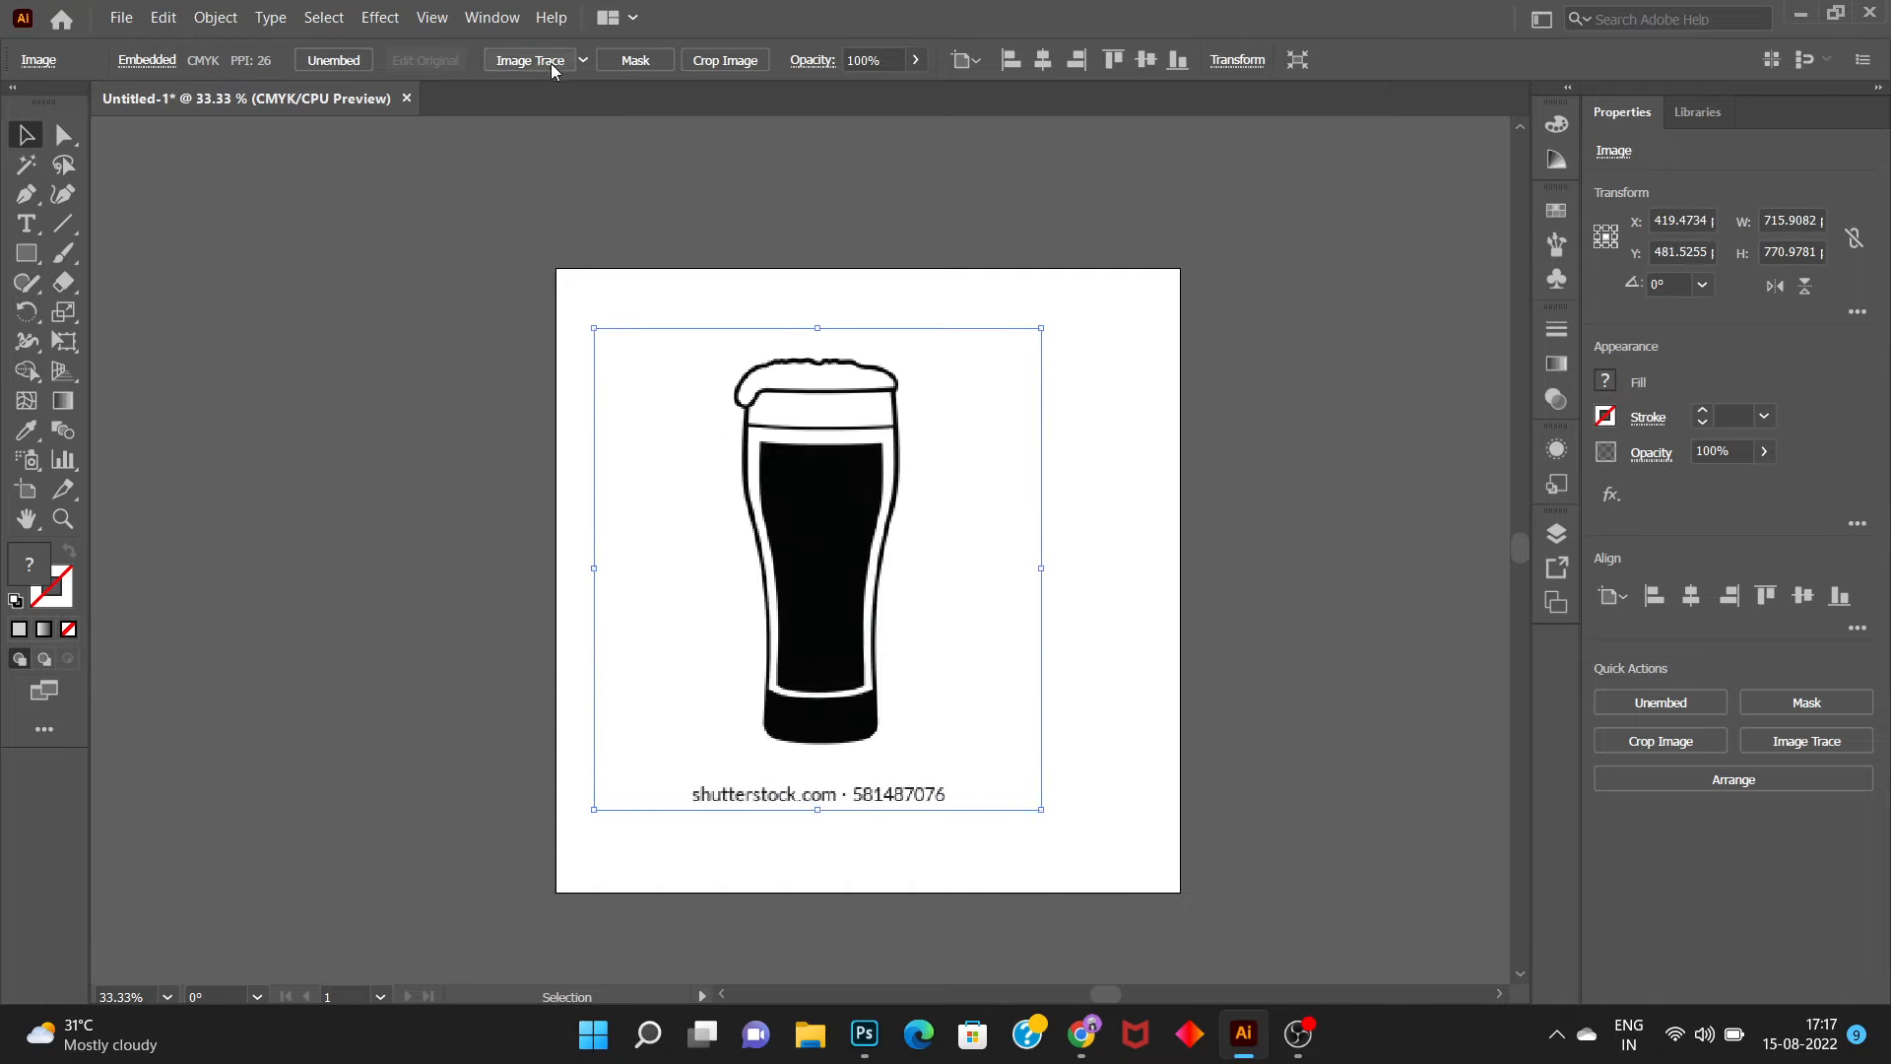
Image Trace the glass picture with High Fidelity Photo, then change the tracing to the Auto-Color preset
{"action": "left_click", "coordinate": [587, 61]}
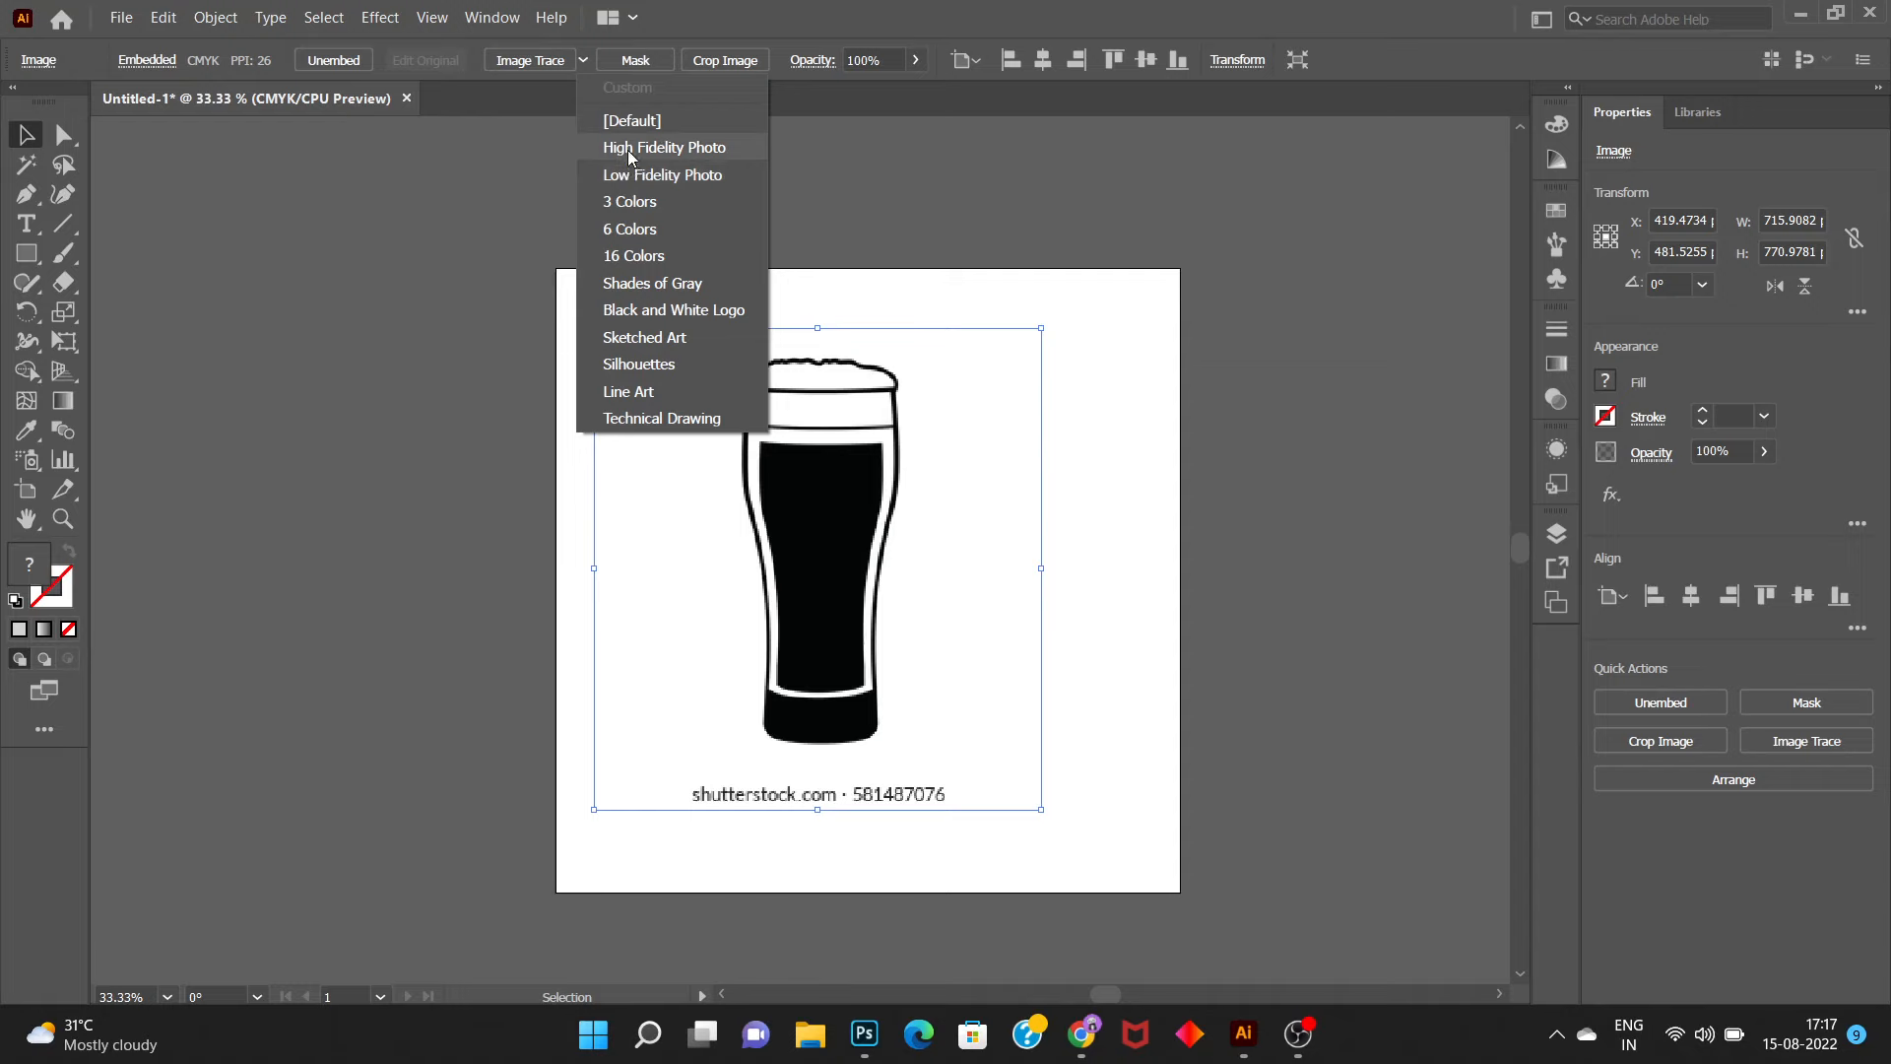
{"action": "left_click", "coordinate": [629, 146]}
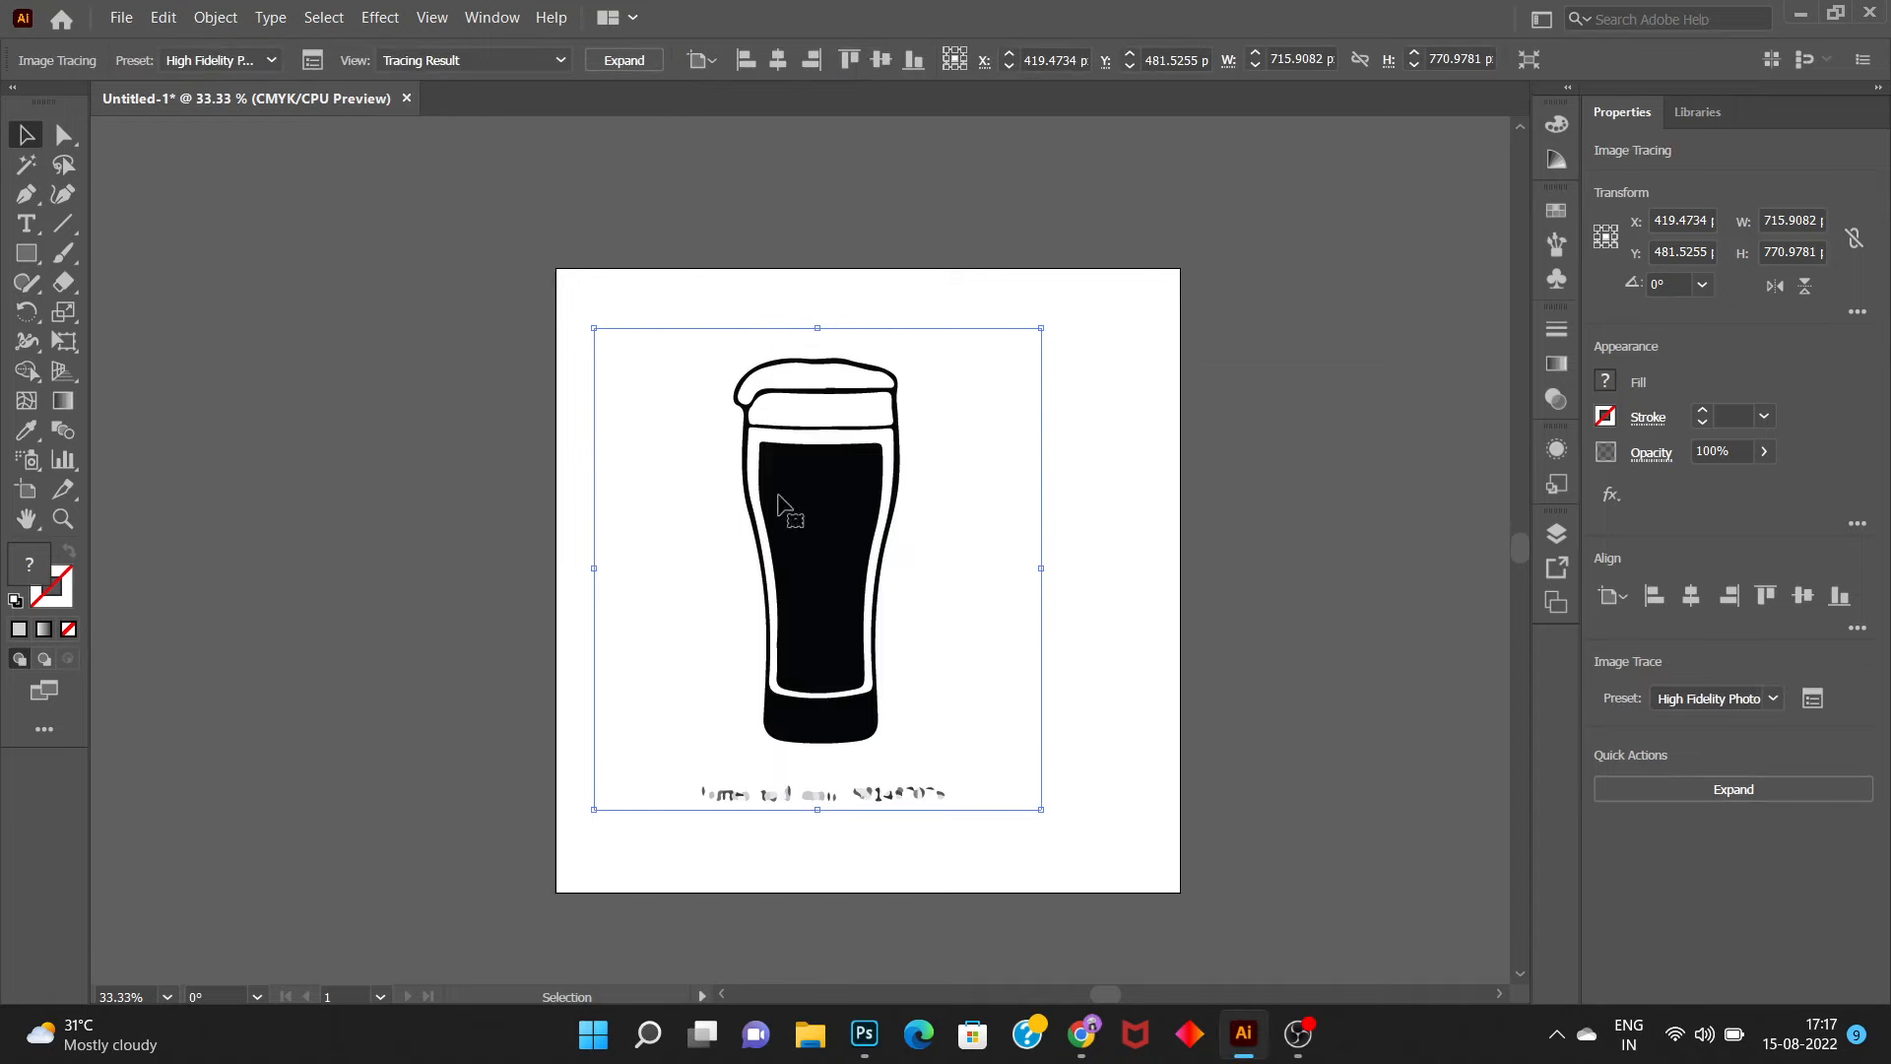
{"action": "left_click", "coordinate": [312, 60]}
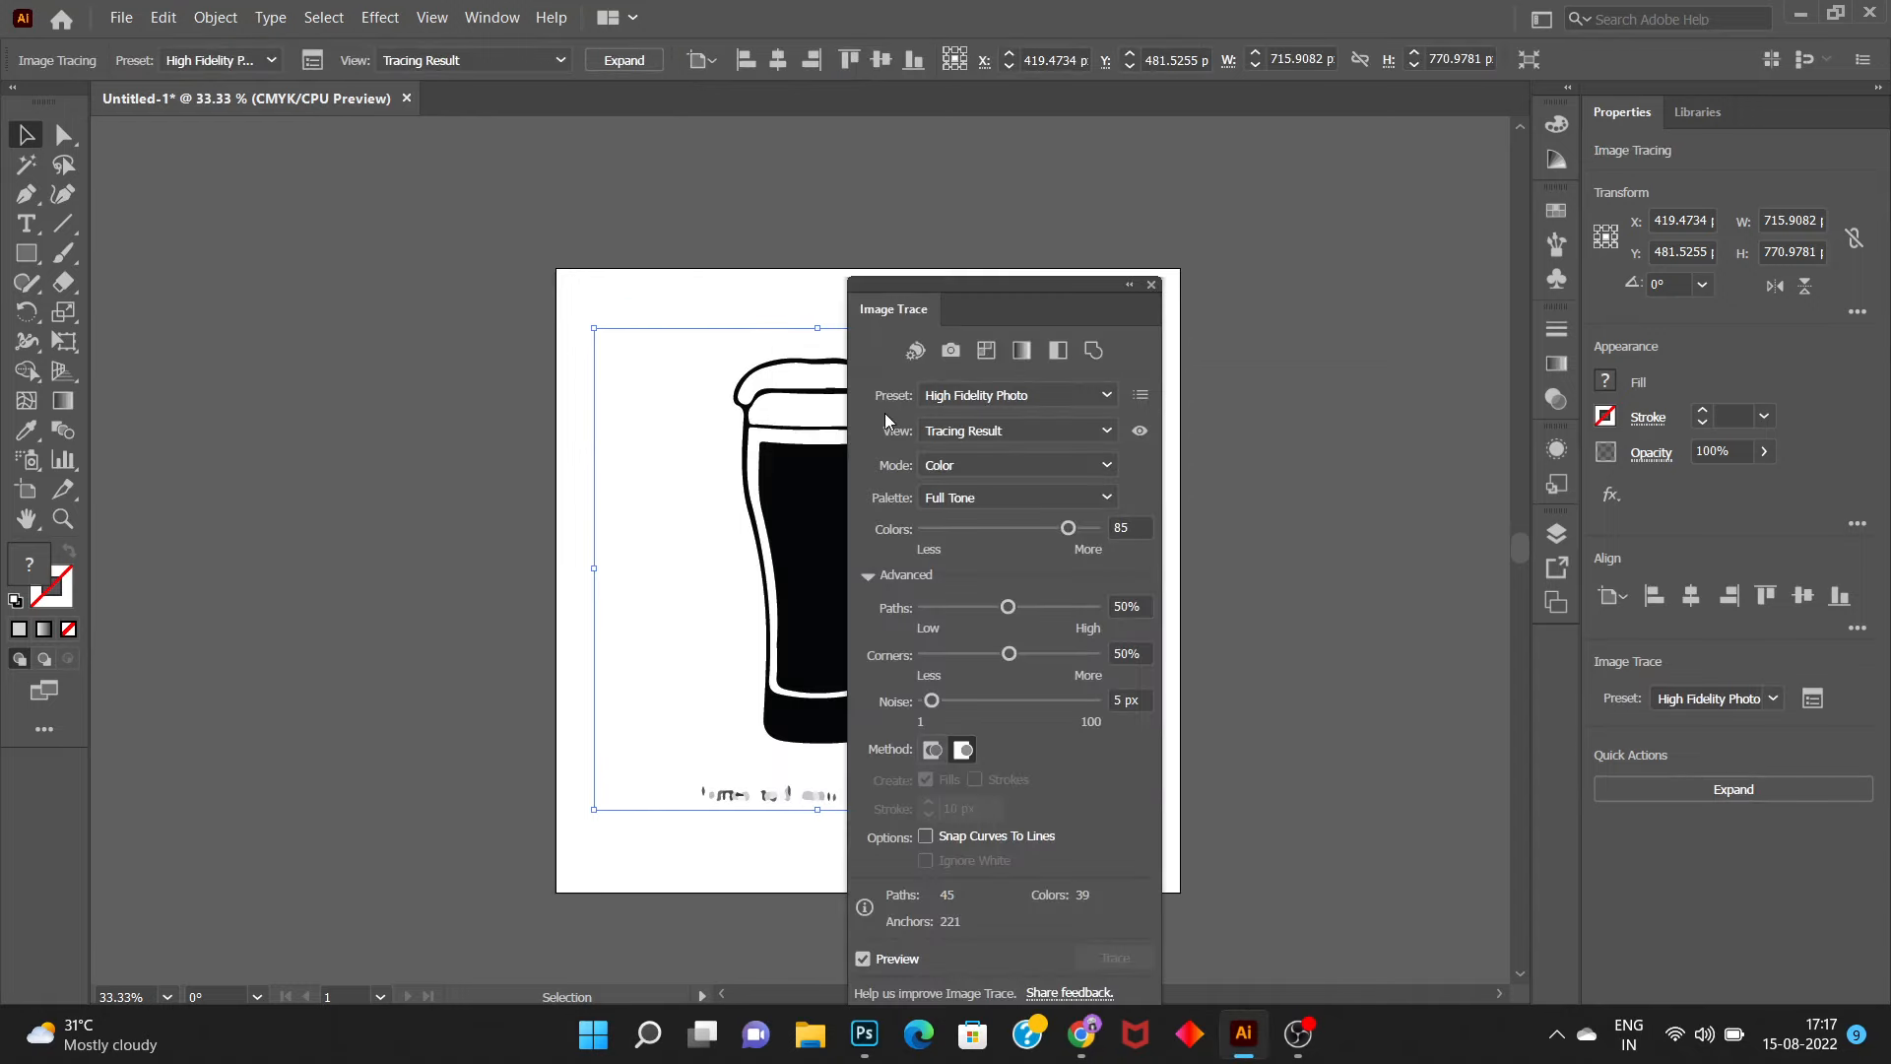
{"action": "left_click", "coordinate": [911, 352]}
{"action": "left_click_drag", "start_coordinate": [971, 286], "coordinate": [1293, 204]}
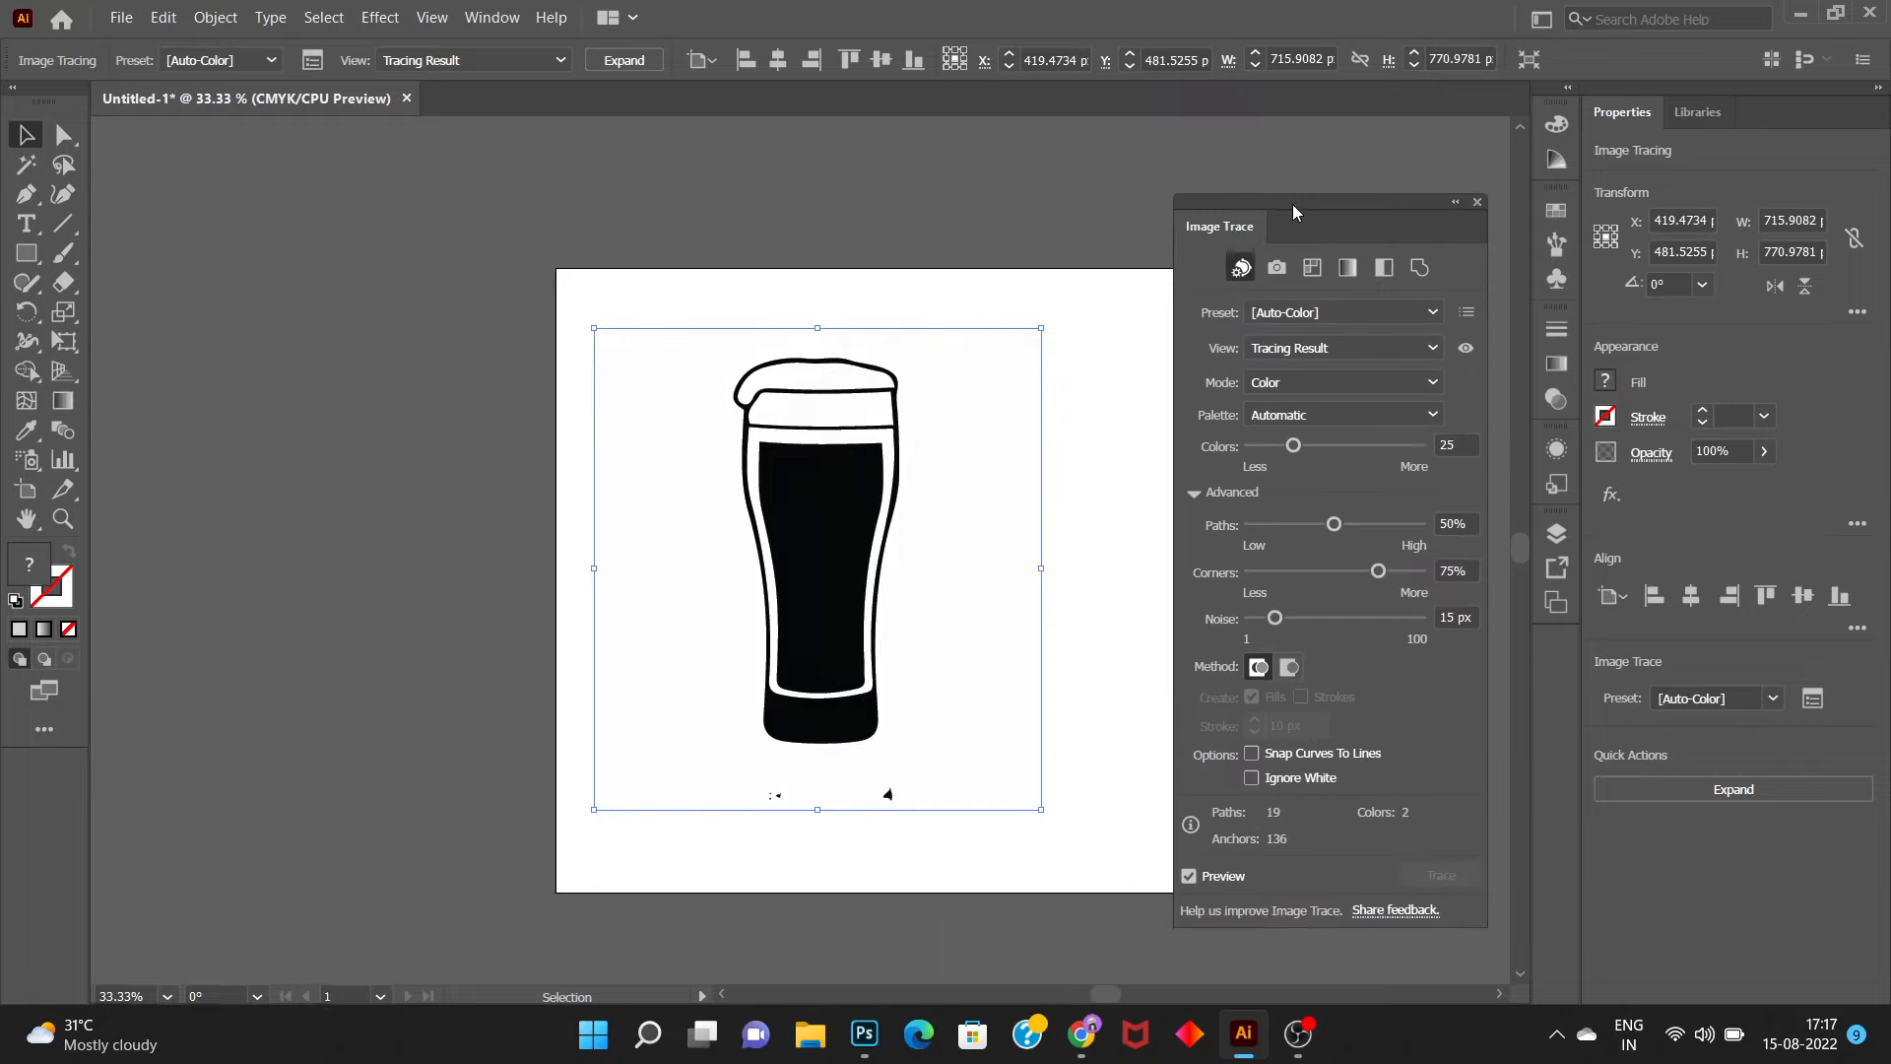
Make the tracing ignore white and expand it into editable paths
{"action": "left_click", "coordinate": [1252, 778]}
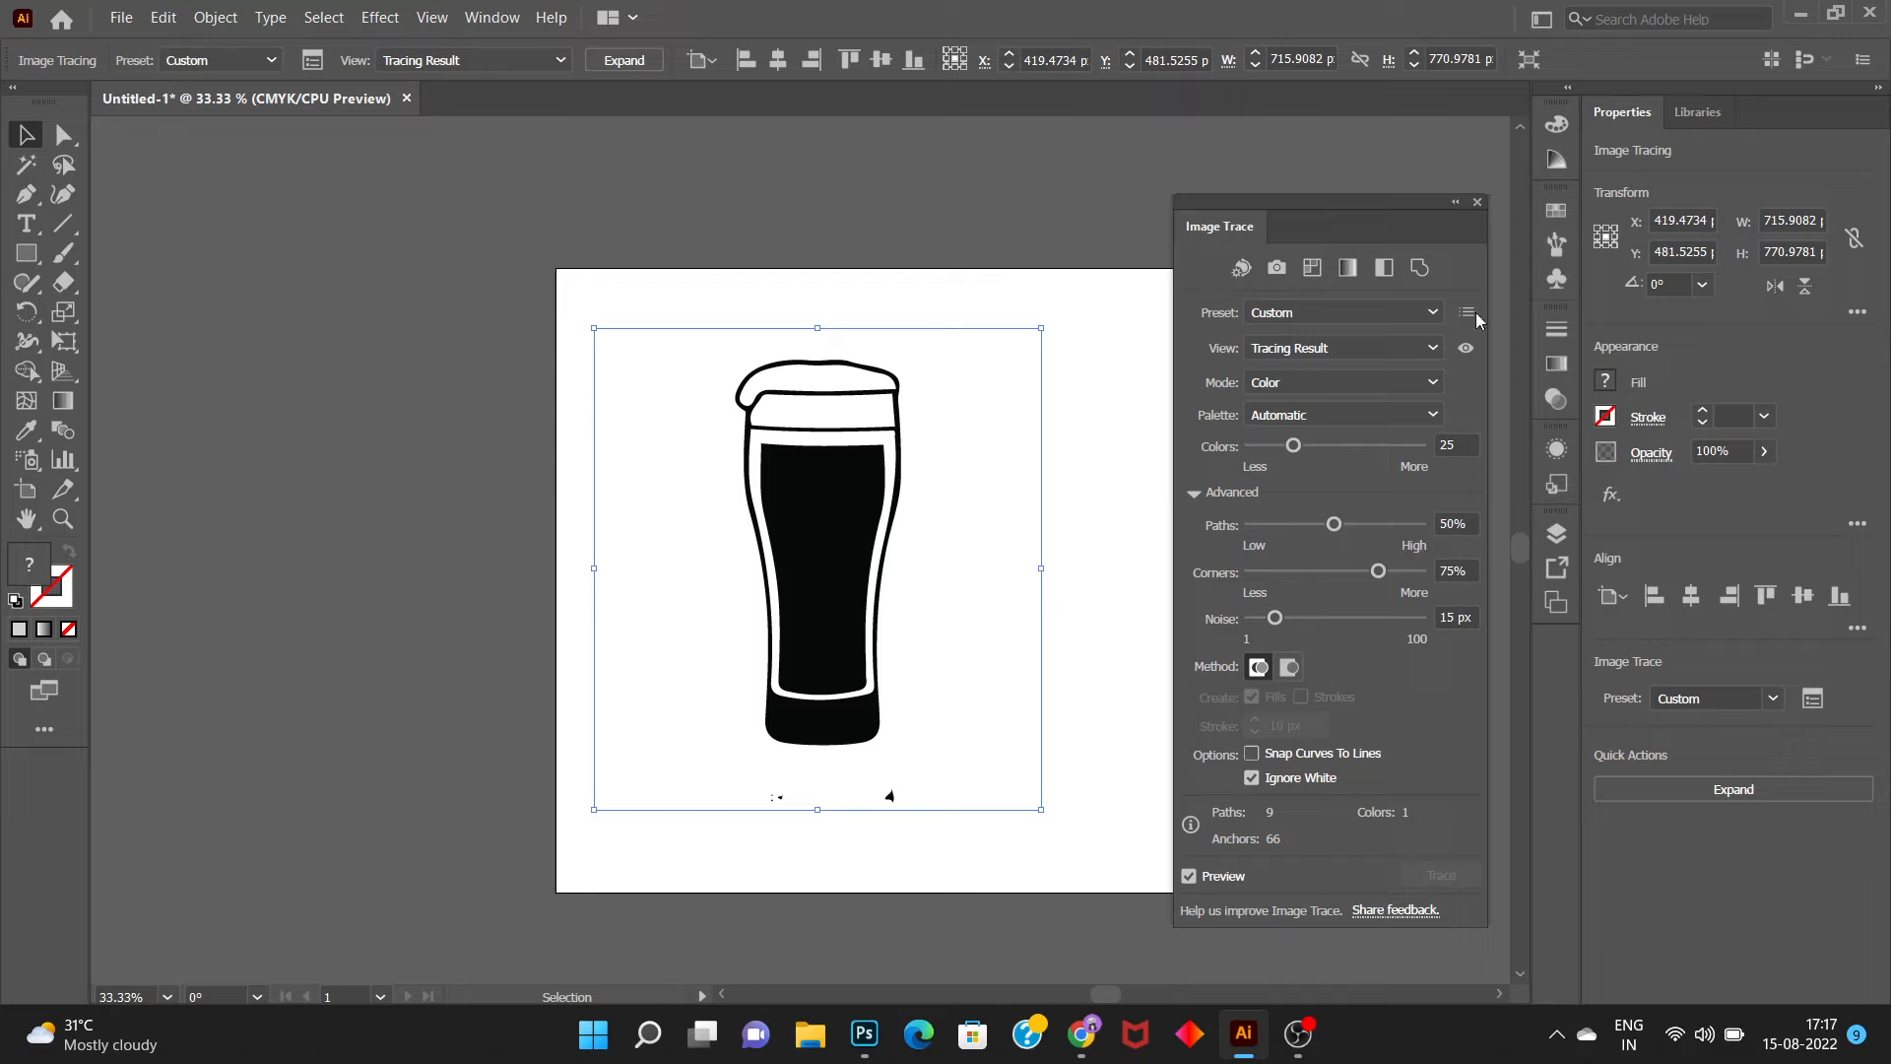
{"action": "left_click", "coordinate": [1478, 202]}
{"action": "left_click", "coordinate": [624, 60]}
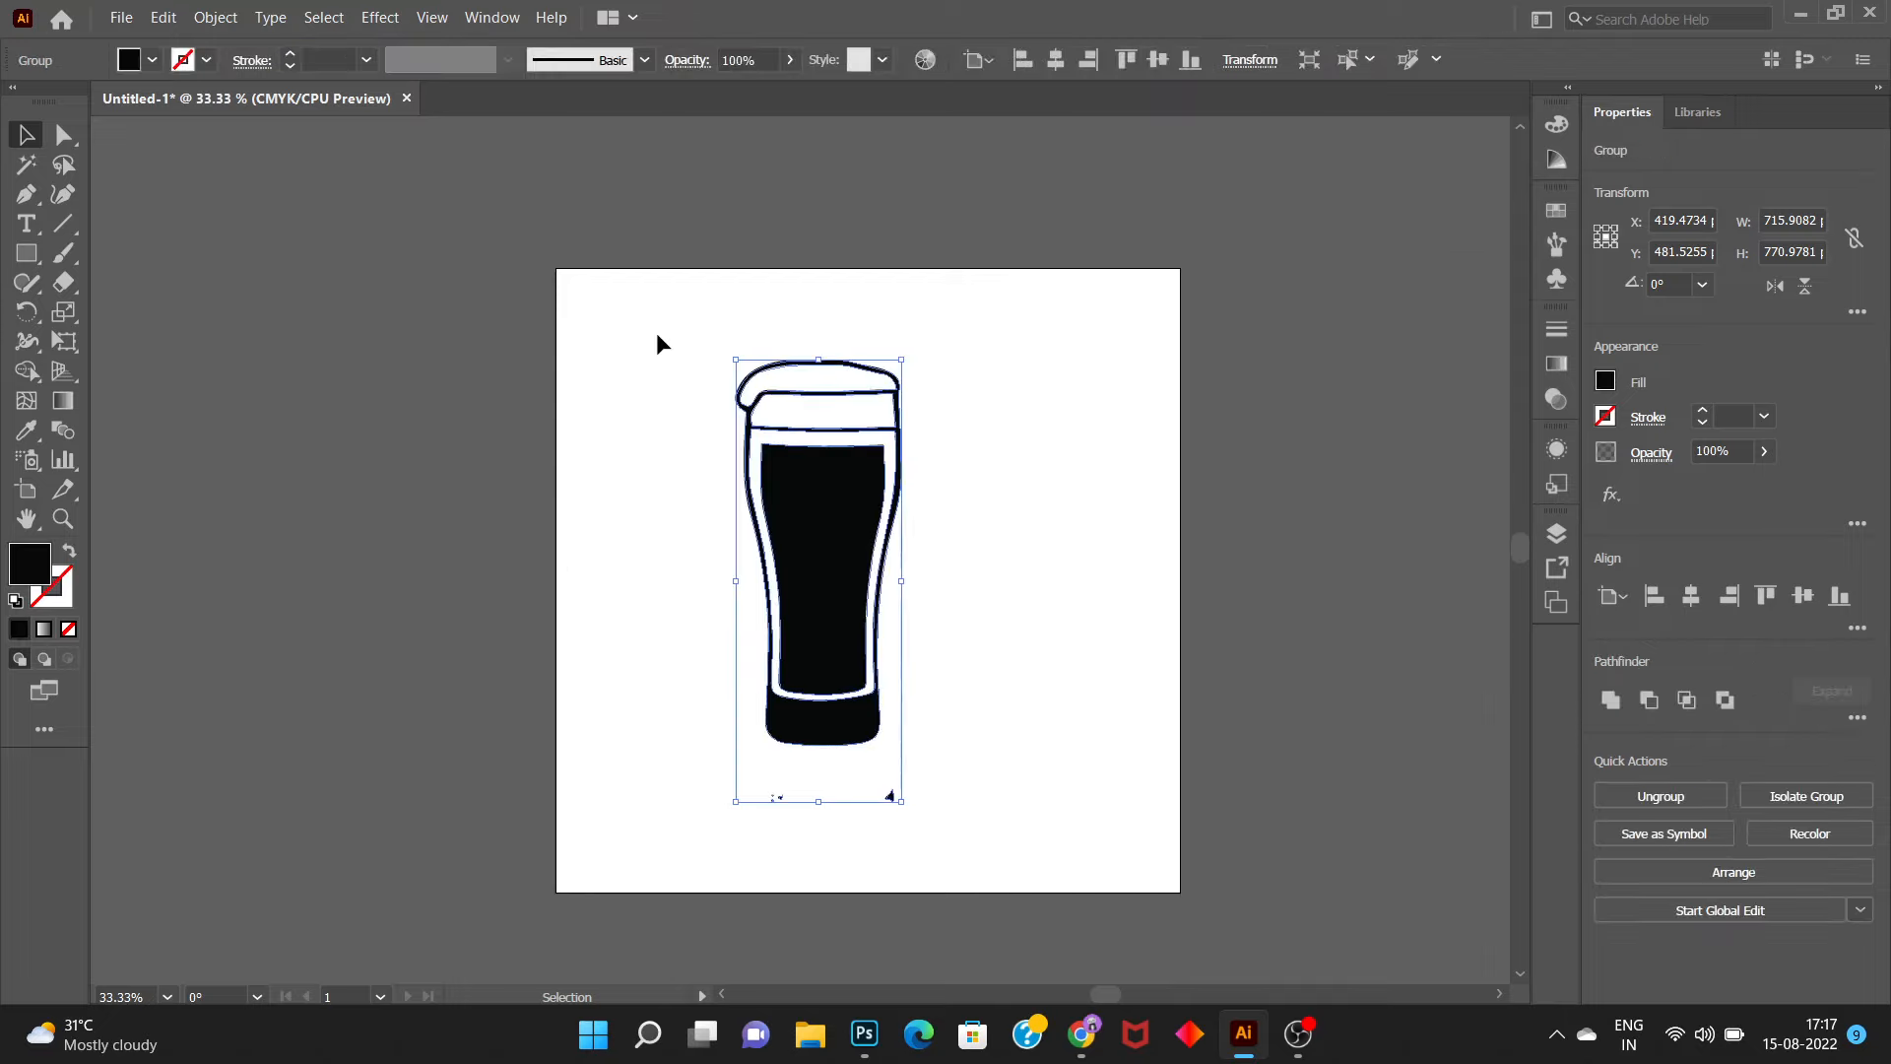
Ungroup the traced artwork and delete the leftover watermark fragments below the glass
{"action": "left_click_drag", "start_coordinate": [603, 286], "coordinate": [1069, 903]}
{"action": "right_click", "coordinate": [843, 193]}
{"action": "left_click", "coordinate": [916, 393]}
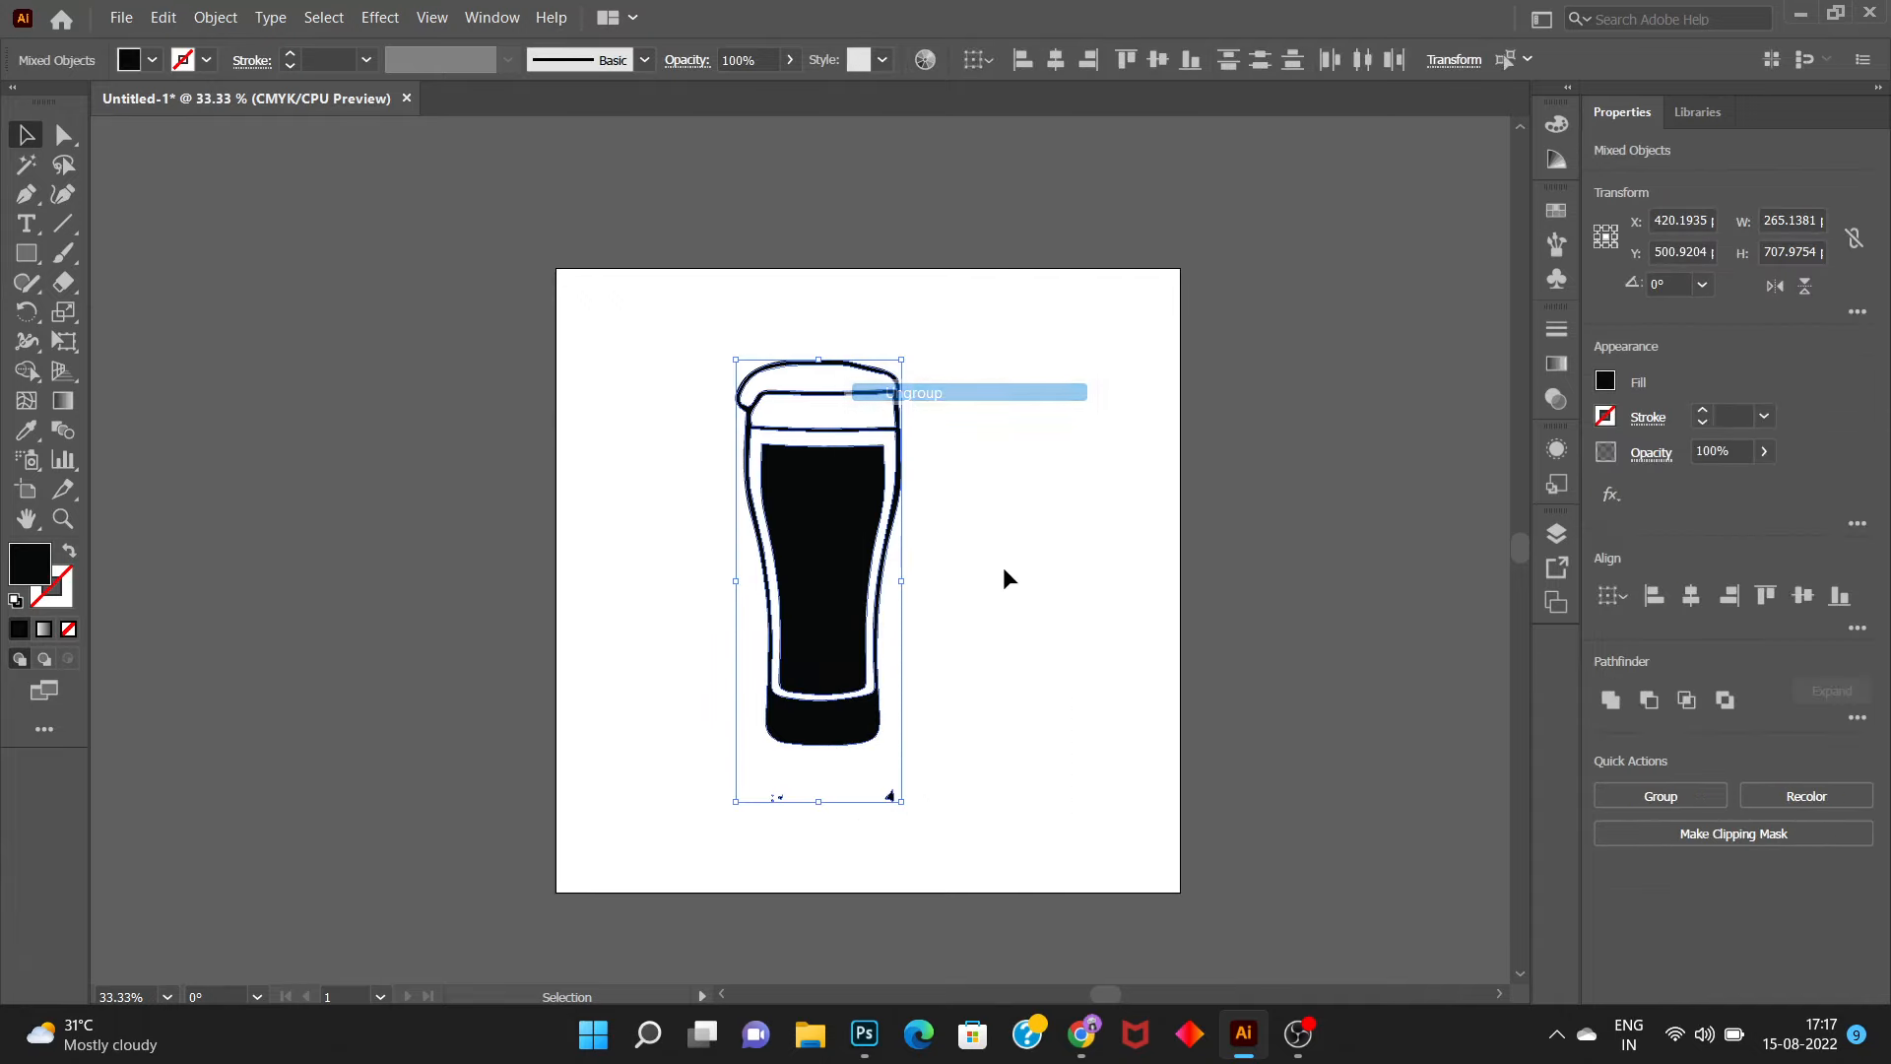
{"action": "left_click_drag", "start_coordinate": [695, 771], "coordinate": [1195, 869]}
{"action": "key", "text": "Delete"}
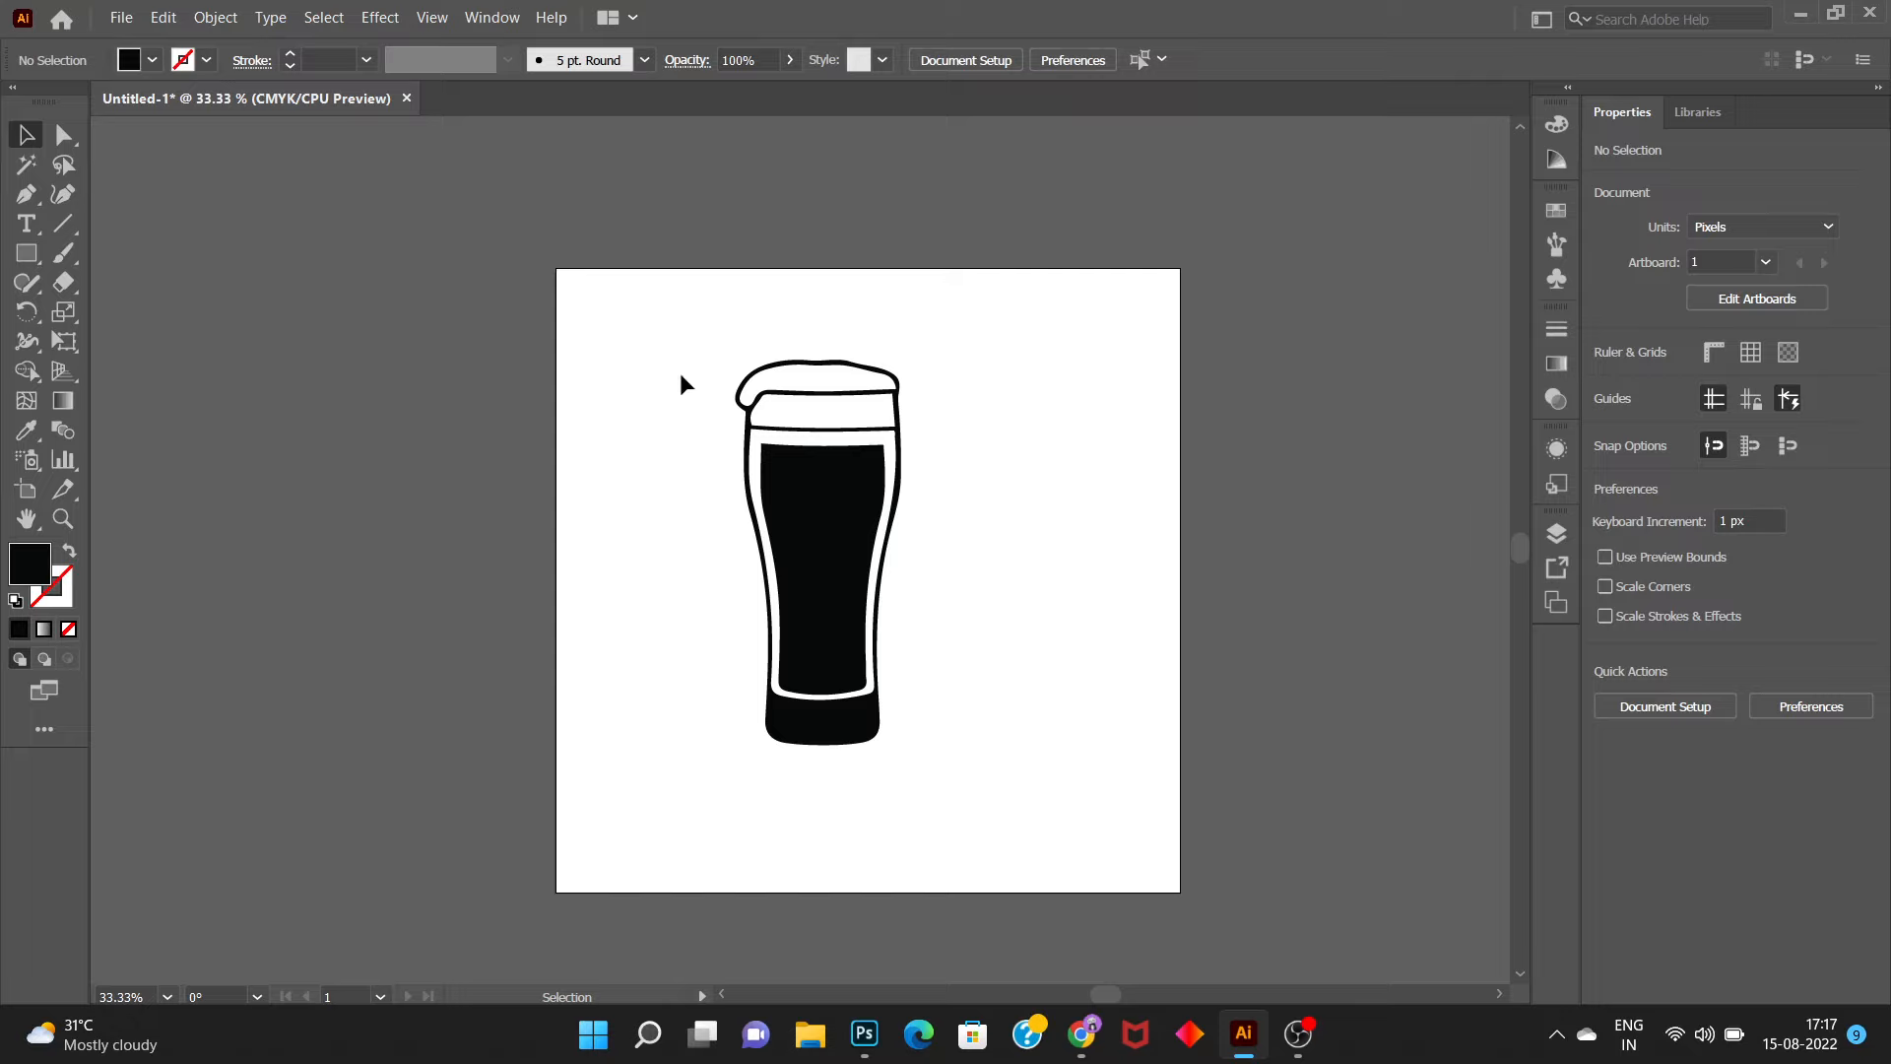
Select the whole glass and enlarge it to nearly fill the artboard's height
{"action": "left_click_drag", "start_coordinate": [730, 381], "coordinate": [1042, 826]}
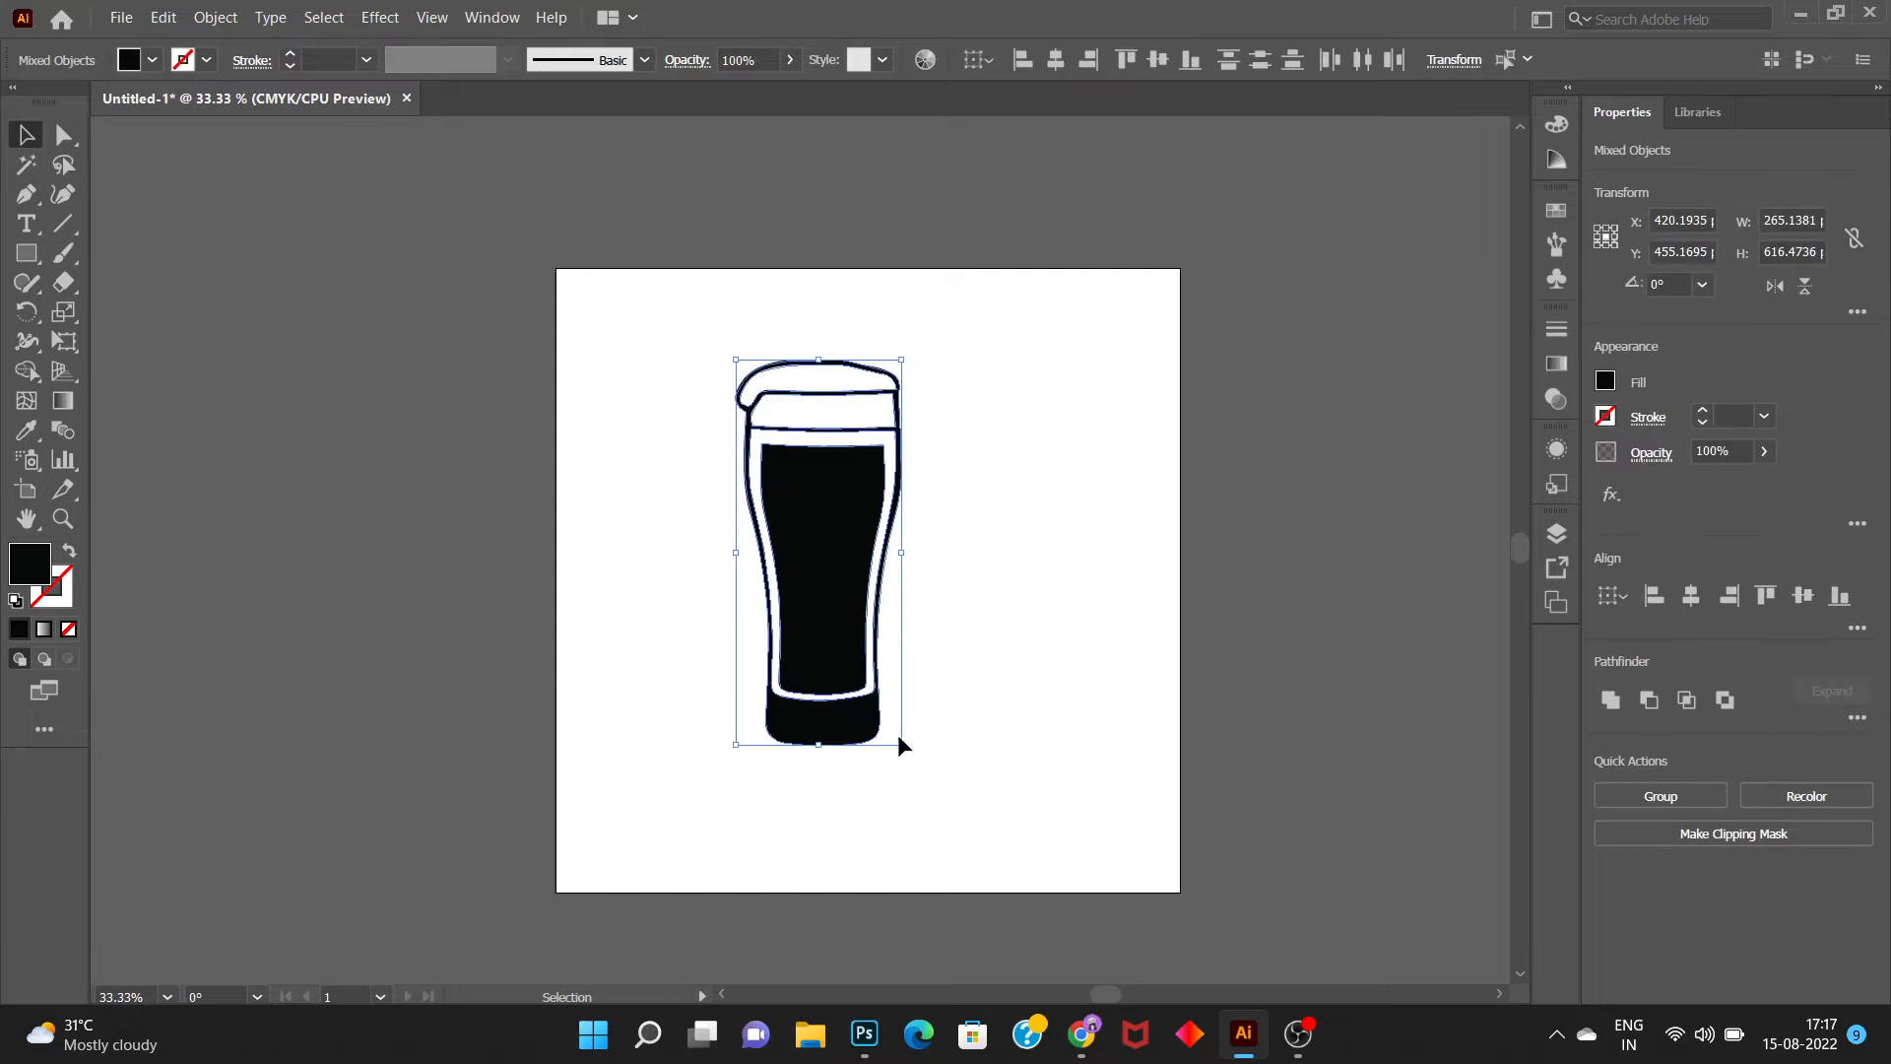
{"action": "left_click_drag", "start_coordinate": [898, 744], "coordinate": [996, 873]}
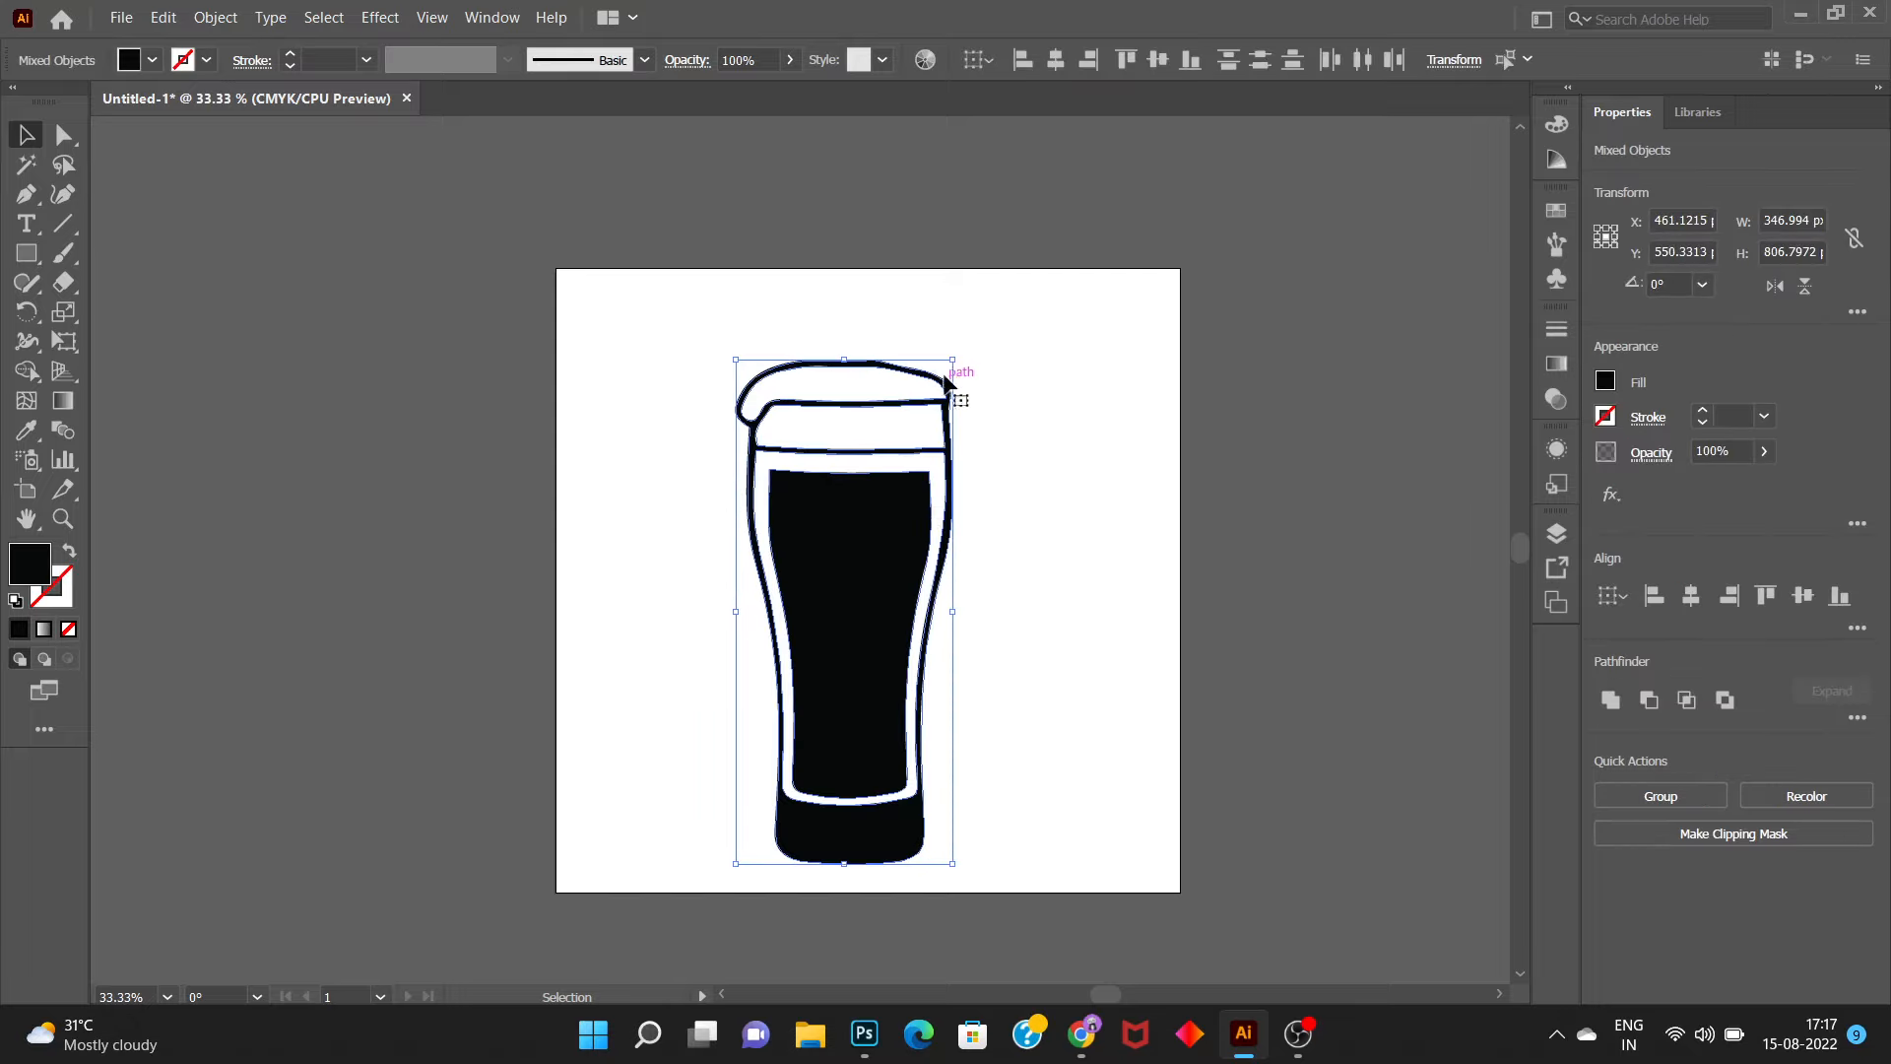
{"action": "left_click_drag", "start_coordinate": [954, 356], "coordinate": [997, 319]}
{"action": "left_click", "coordinate": [635, 504]}
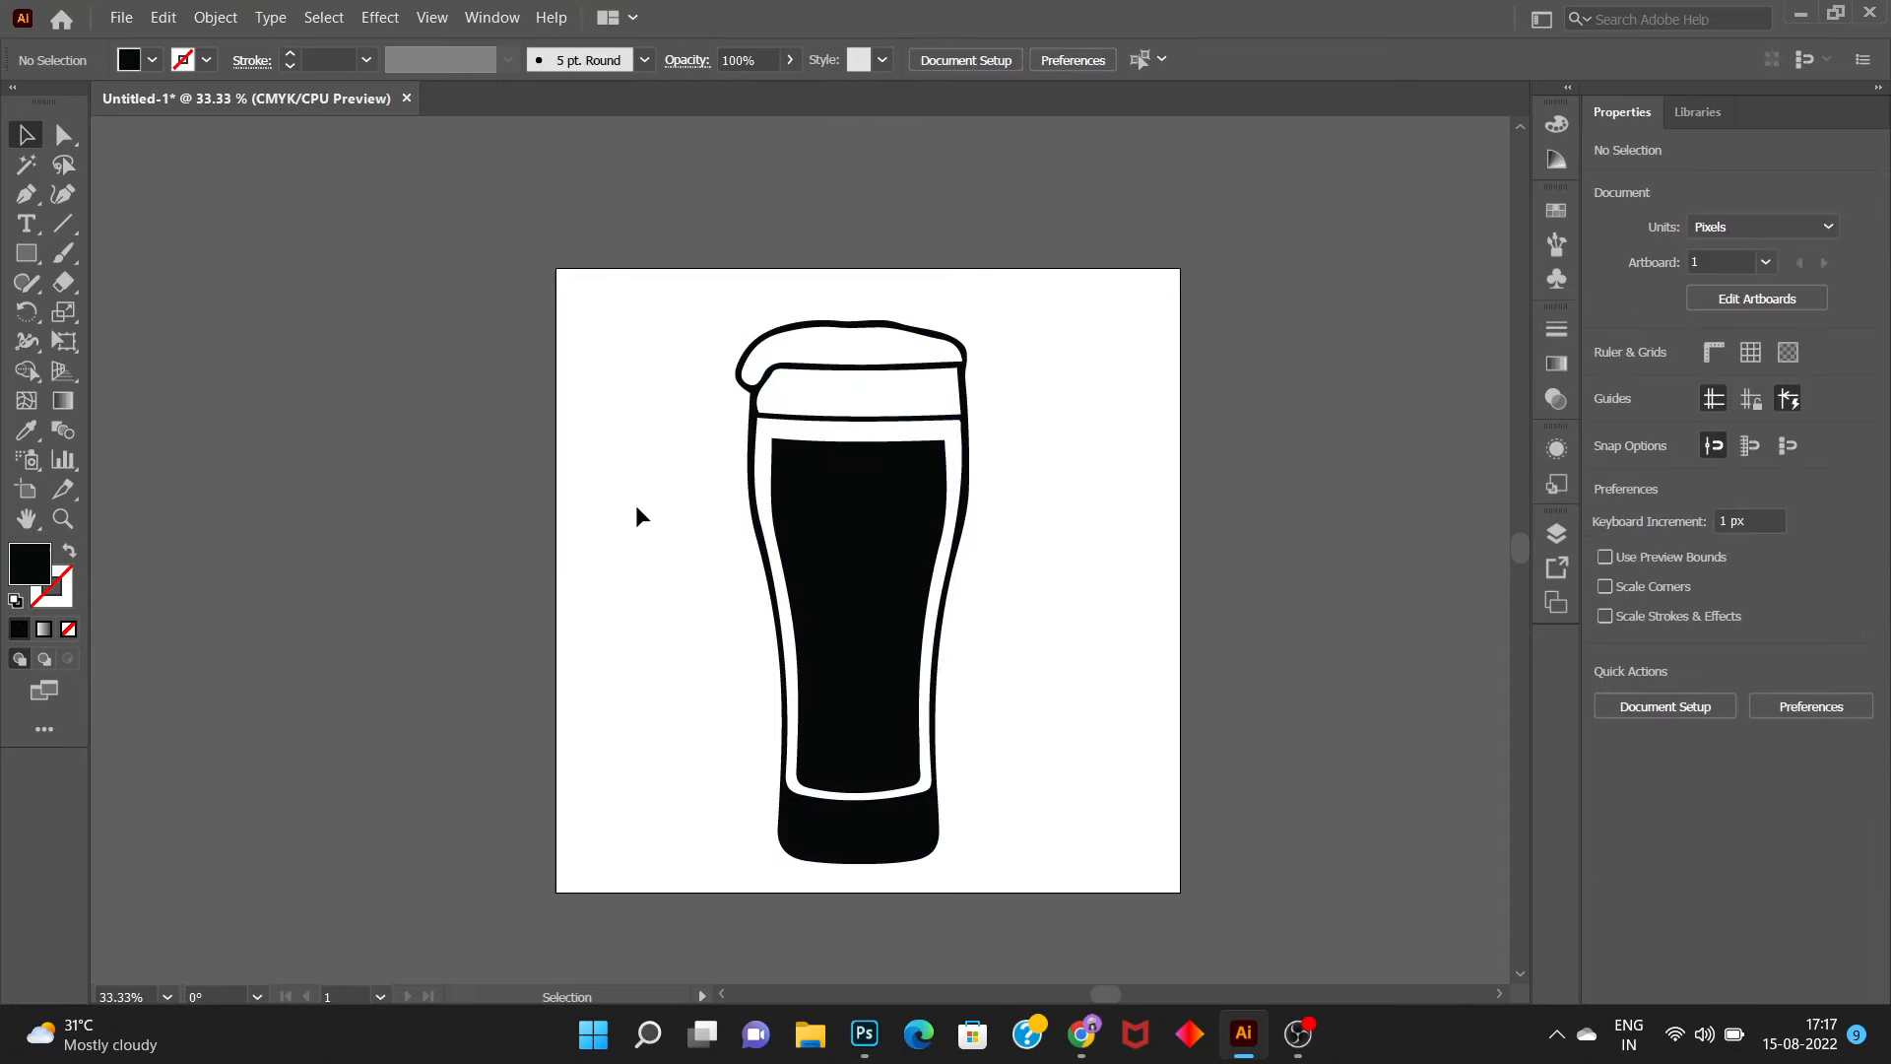
Draw an open curved path about 388 px wide and 121 px high across the glass's upper body with the Pen tool
{"action": "scroll", "coordinate": [814, 548], "scroll_direction": "up", "scroll_amount": 3}
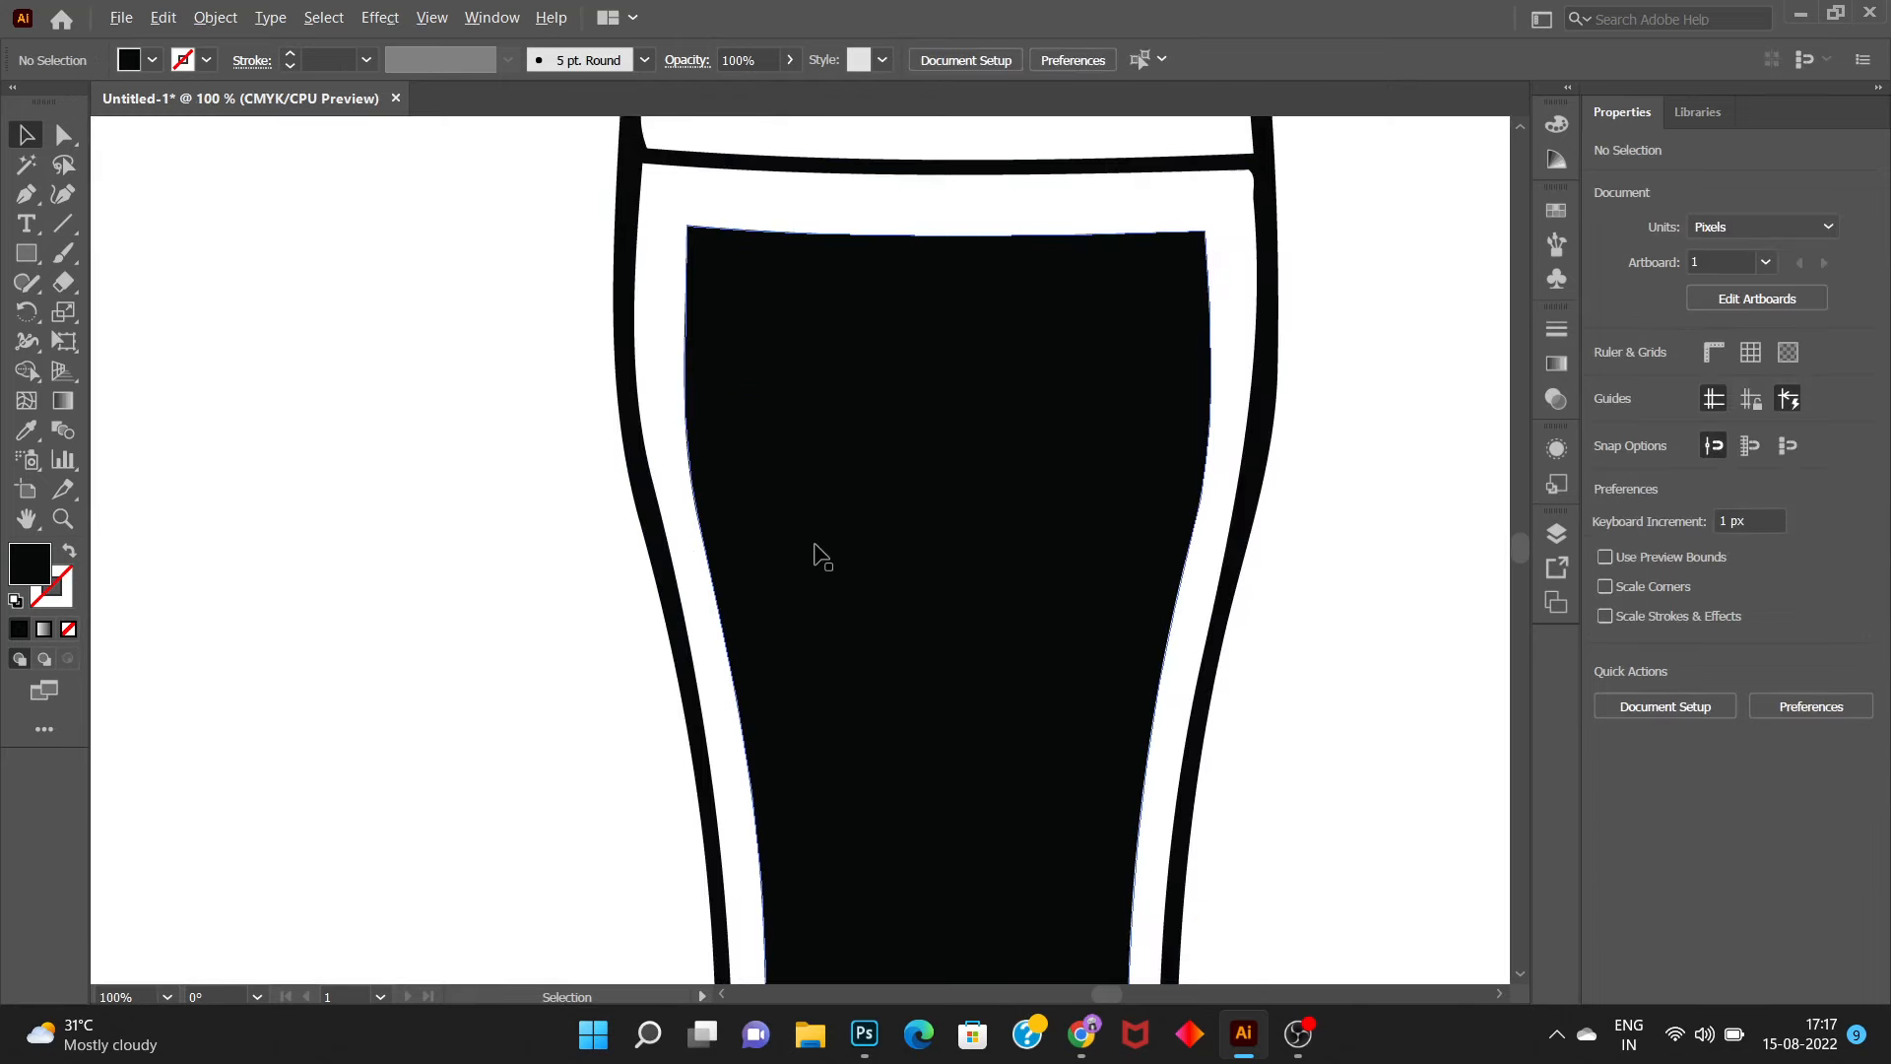
{"action": "scroll", "coordinate": [823, 557], "scroll_direction": "down", "scroll_amount": 3}
{"action": "scroll", "coordinate": [647, 479], "scroll_direction": "up", "scroll_amount": 1}
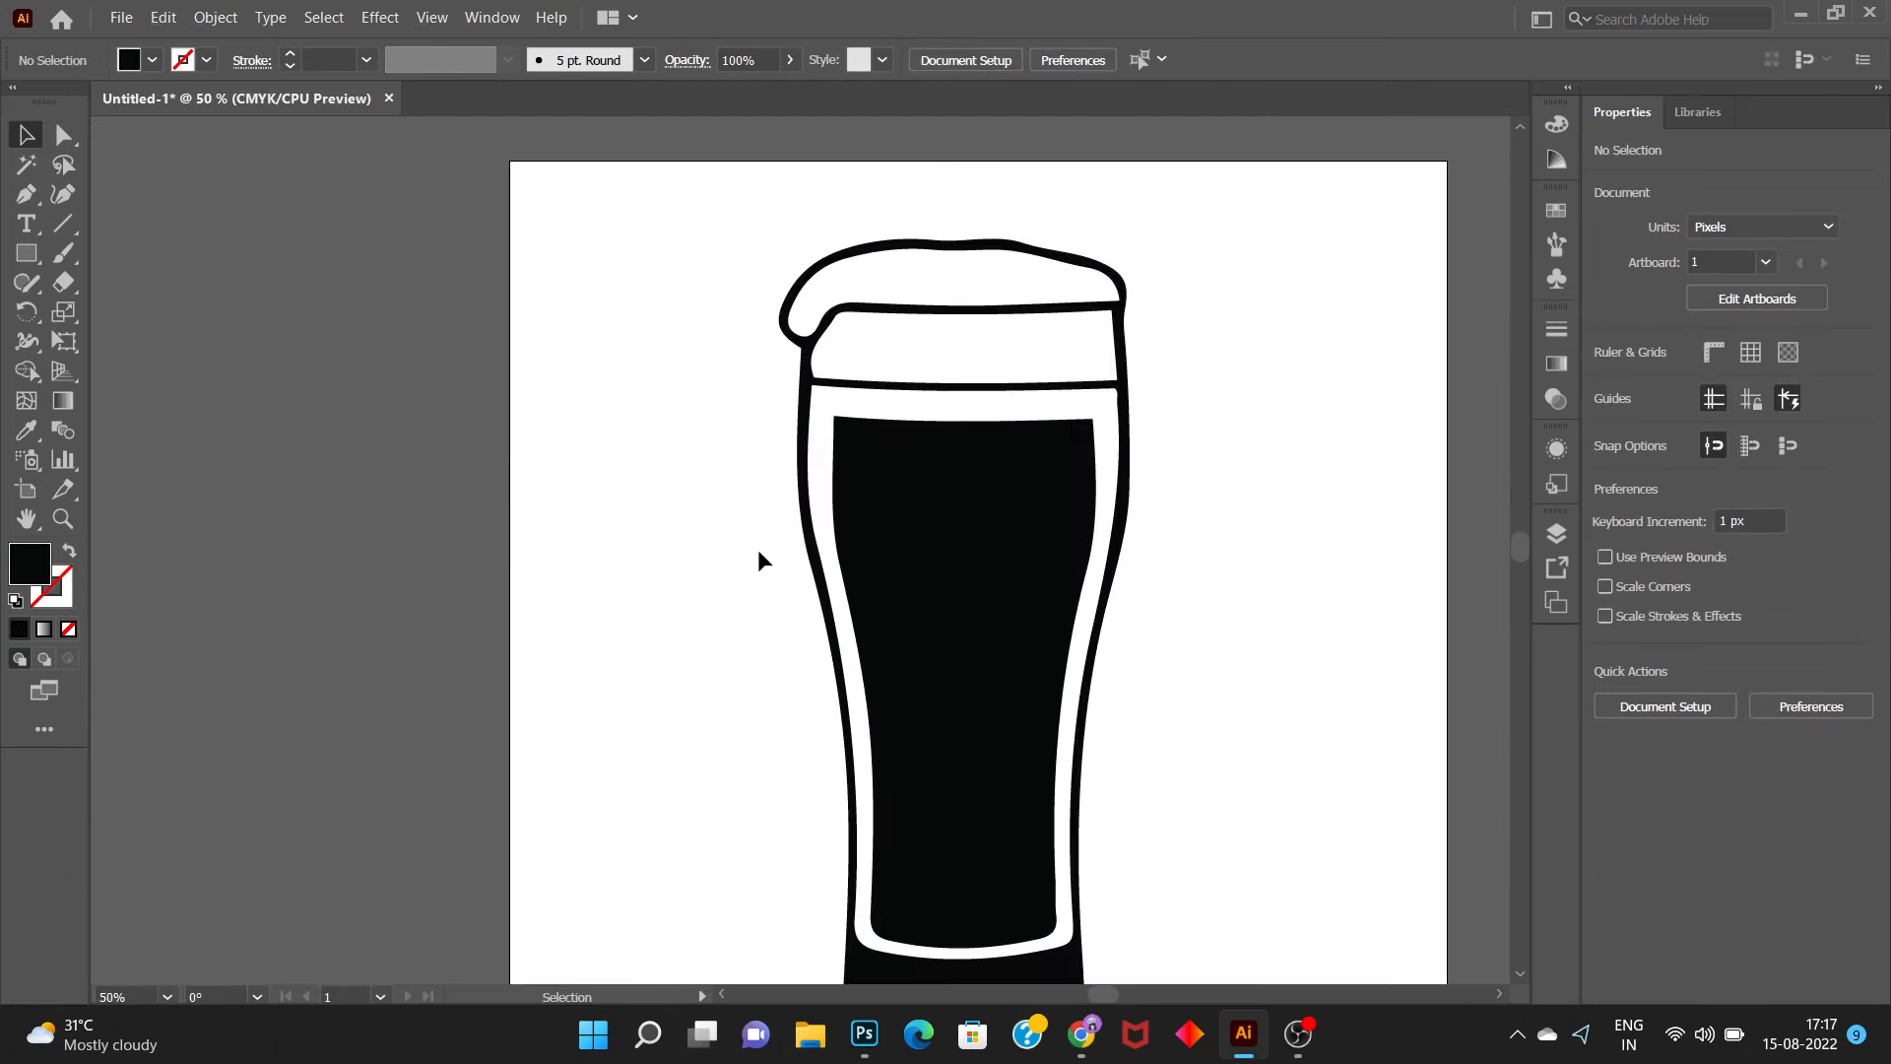
{"action": "left_click", "coordinate": [857, 570]}
{"action": "left_click", "coordinate": [560, 558]}
{"action": "key", "text": "p"}
{"action": "left_click", "coordinate": [1162, 488]}
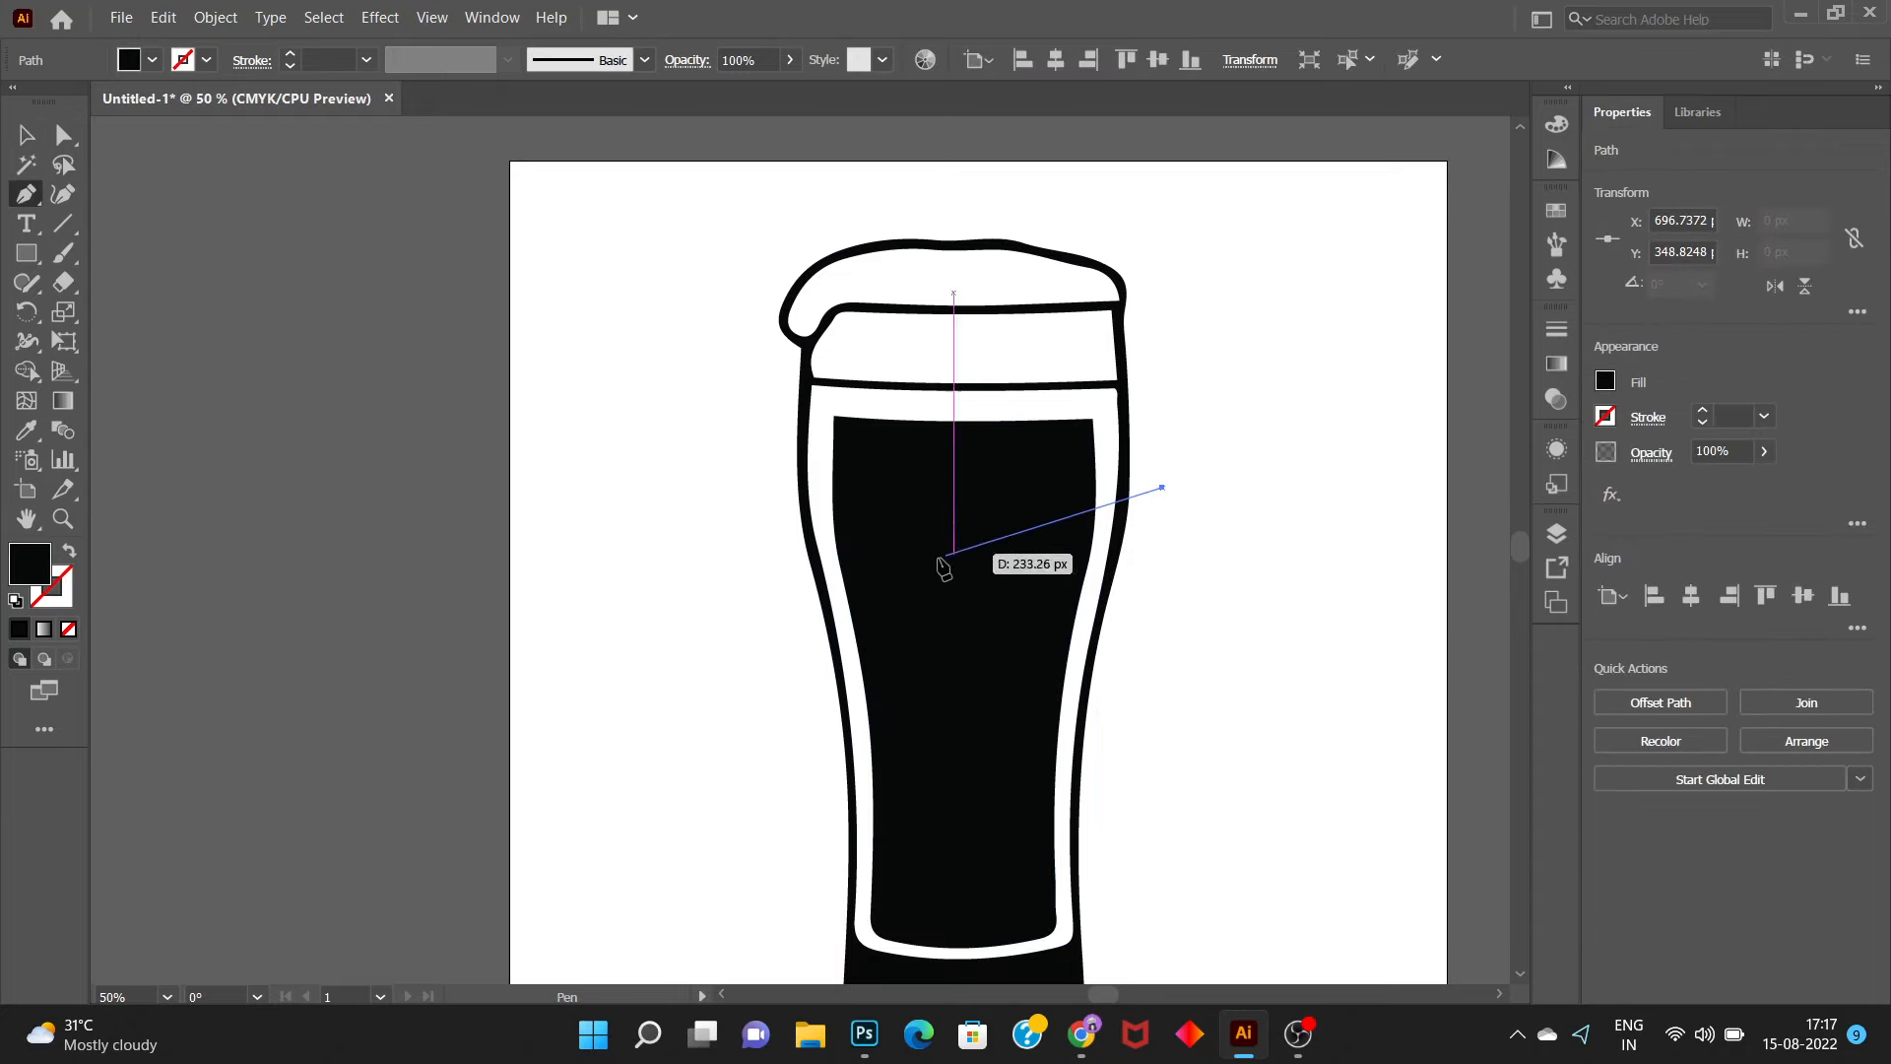
{"action": "left_click_drag", "start_coordinate": [798, 599], "coordinate": [603, 602]}
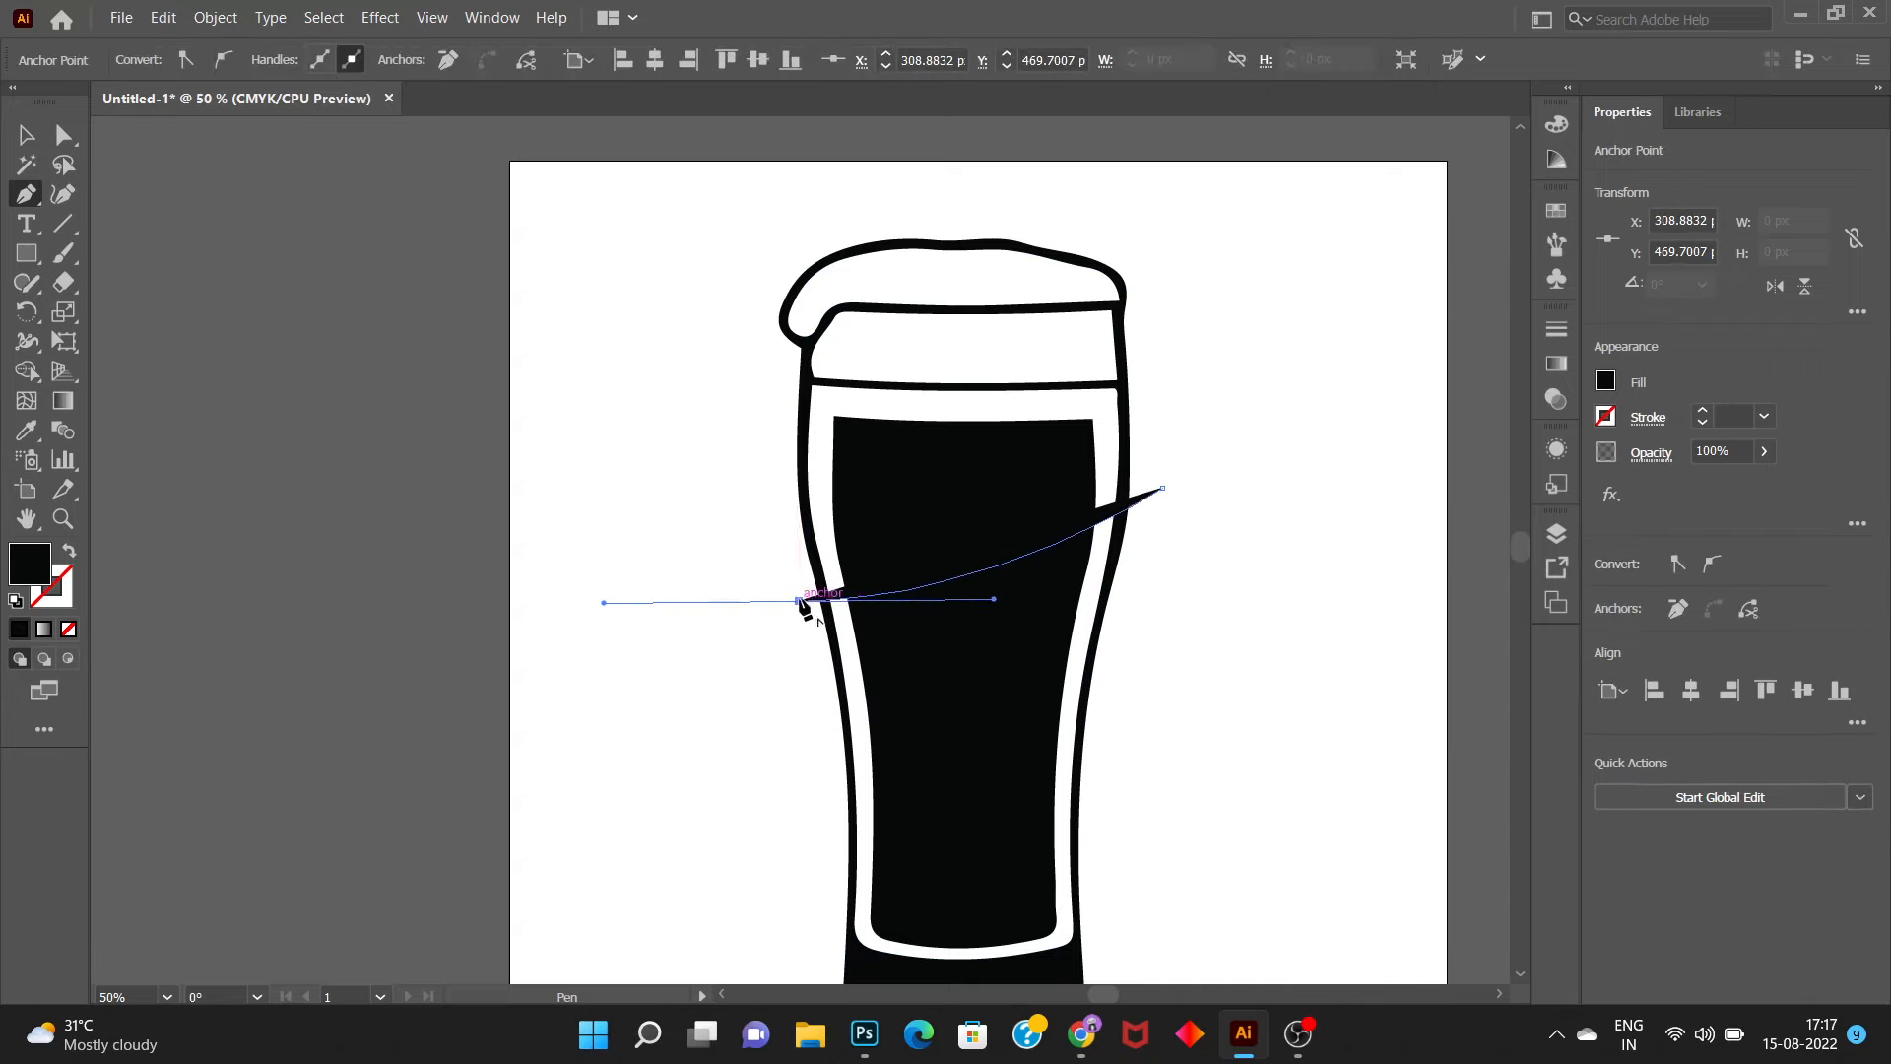
{"action": "left_click", "coordinate": [798, 599]}
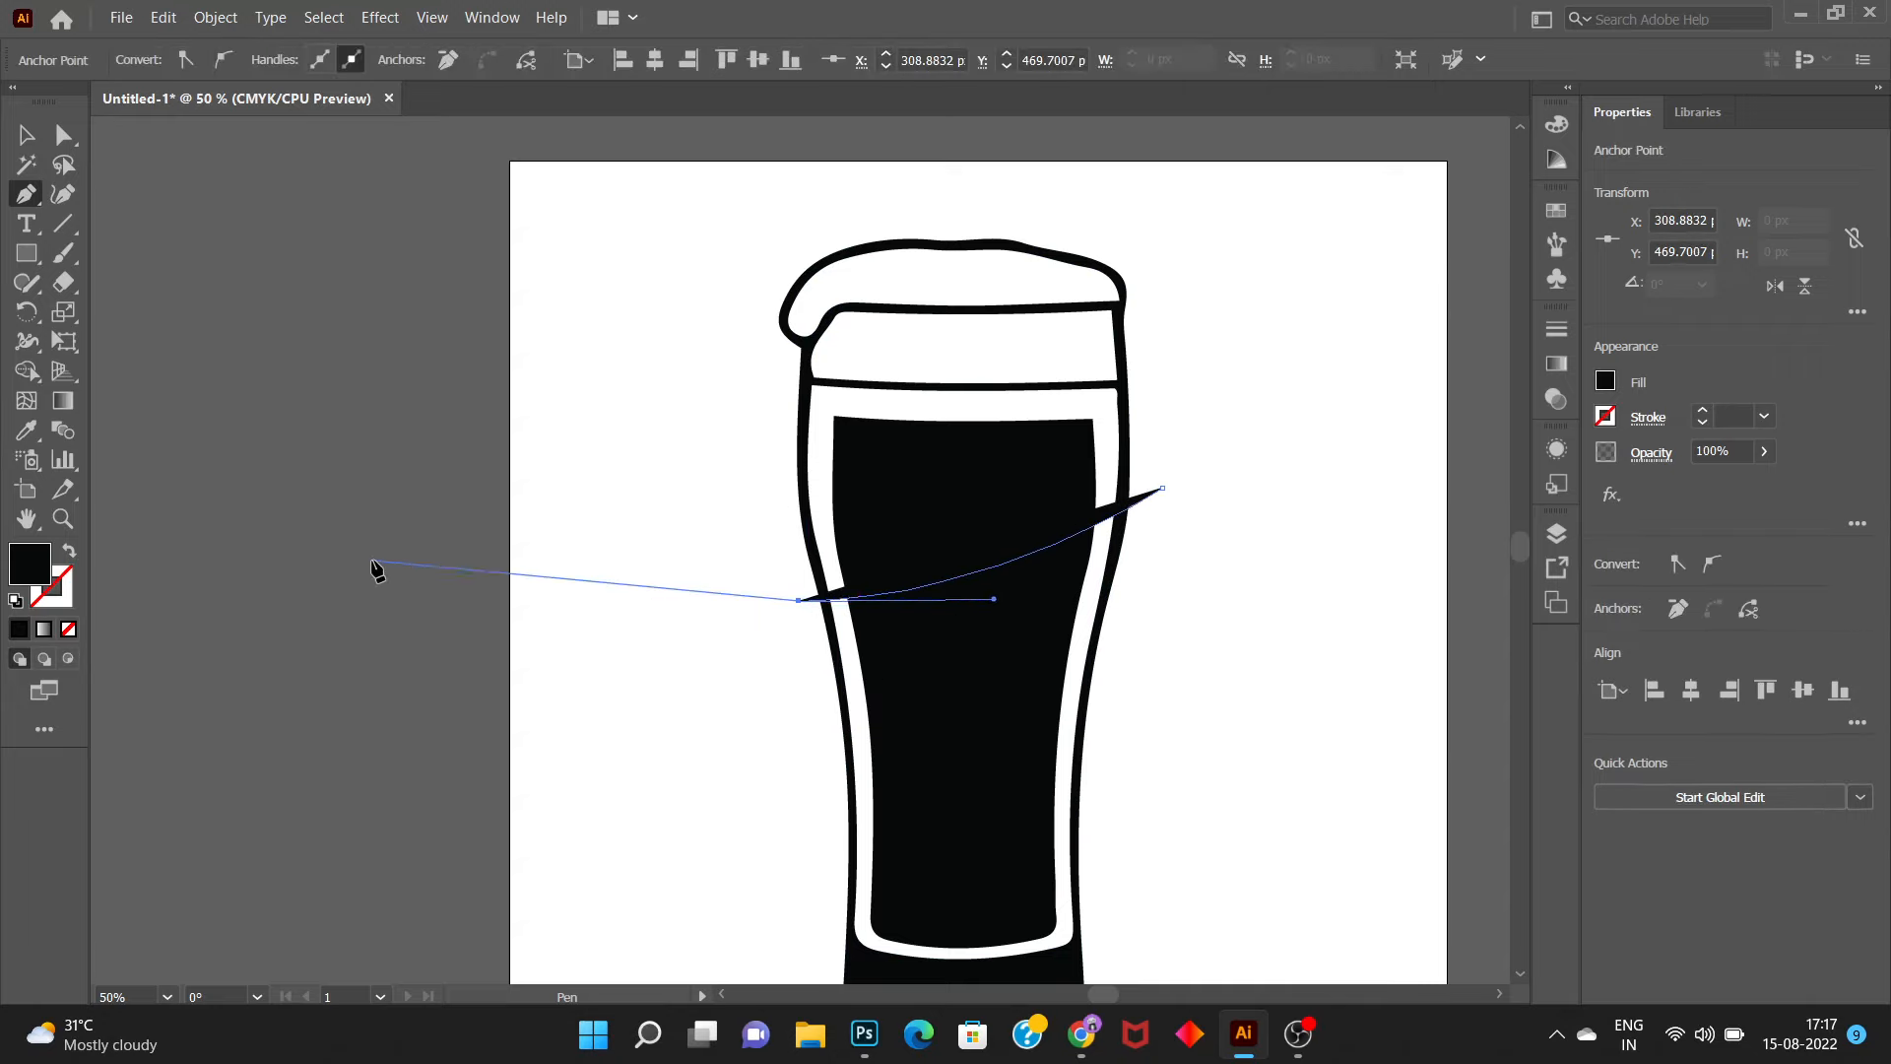
Remove the curved path's fill and give it a solid black stroke
{"action": "left_click", "coordinate": [68, 631]}
{"action": "left_click", "coordinate": [56, 586]}
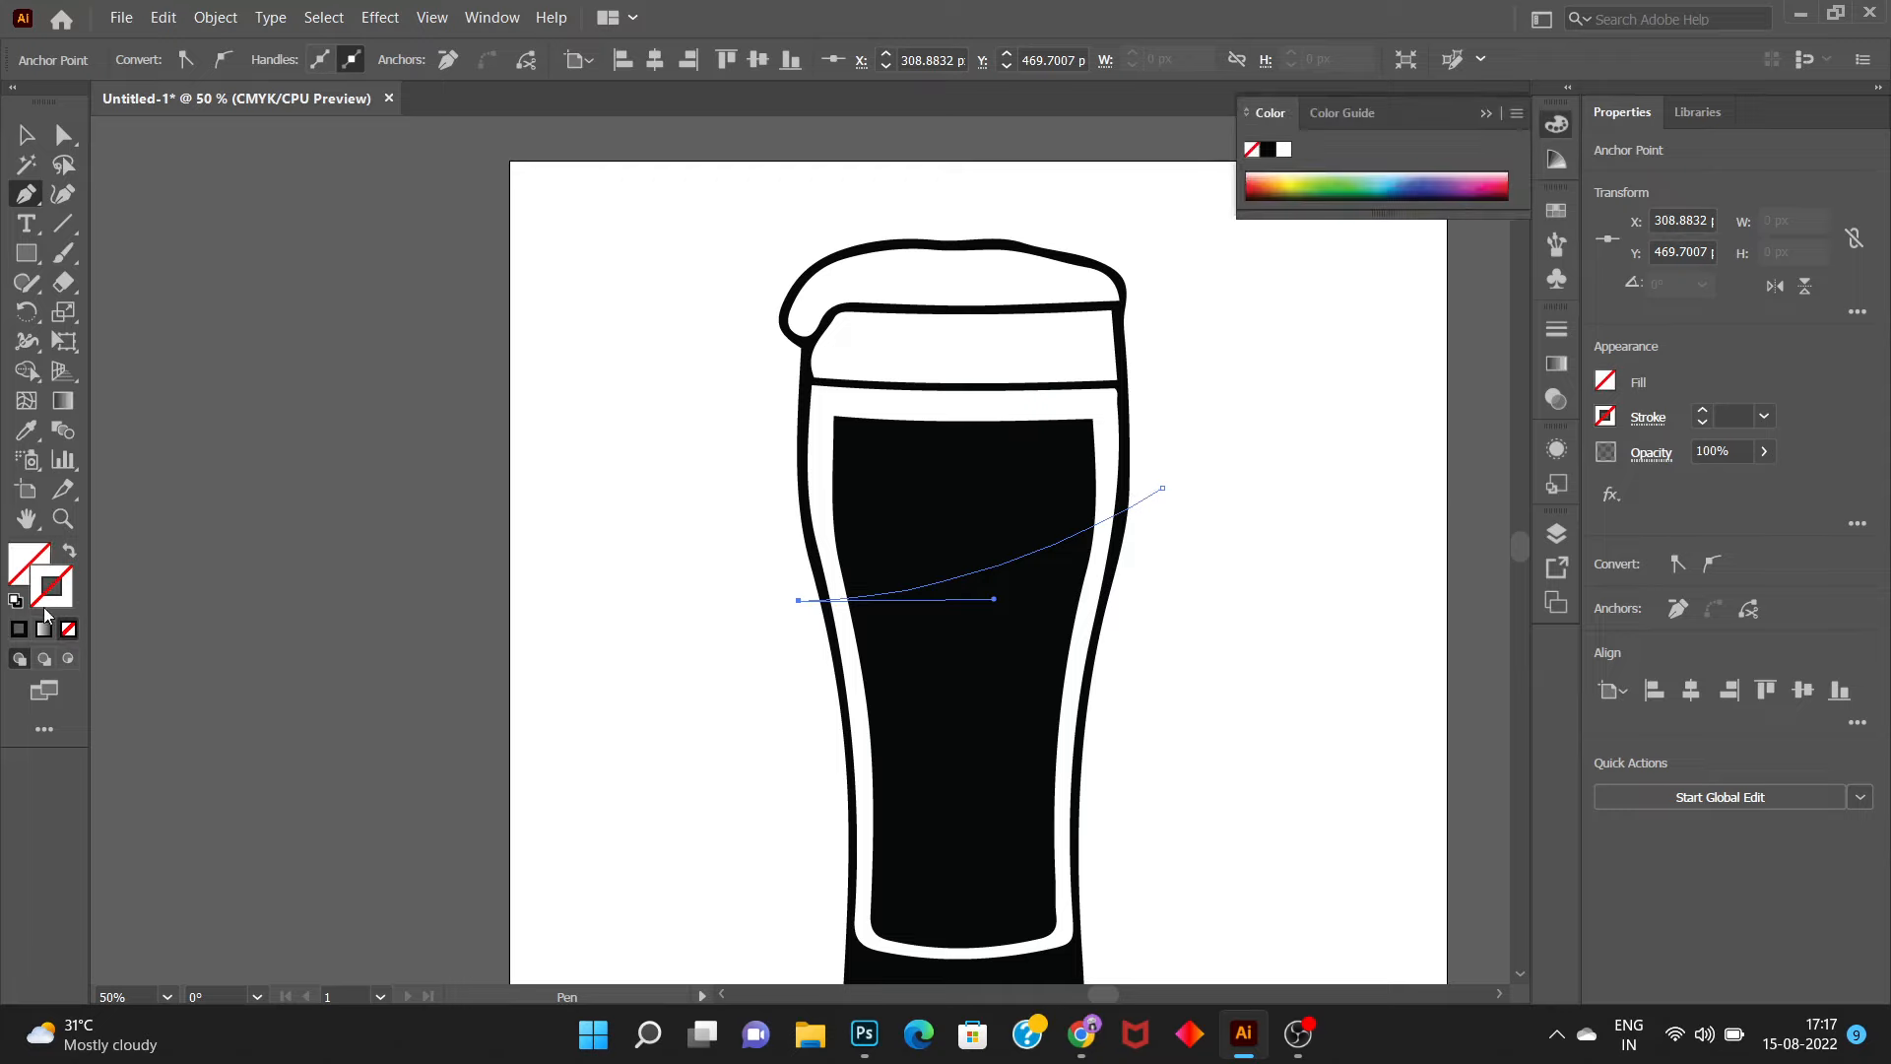
{"action": "left_click", "coordinate": [22, 631]}
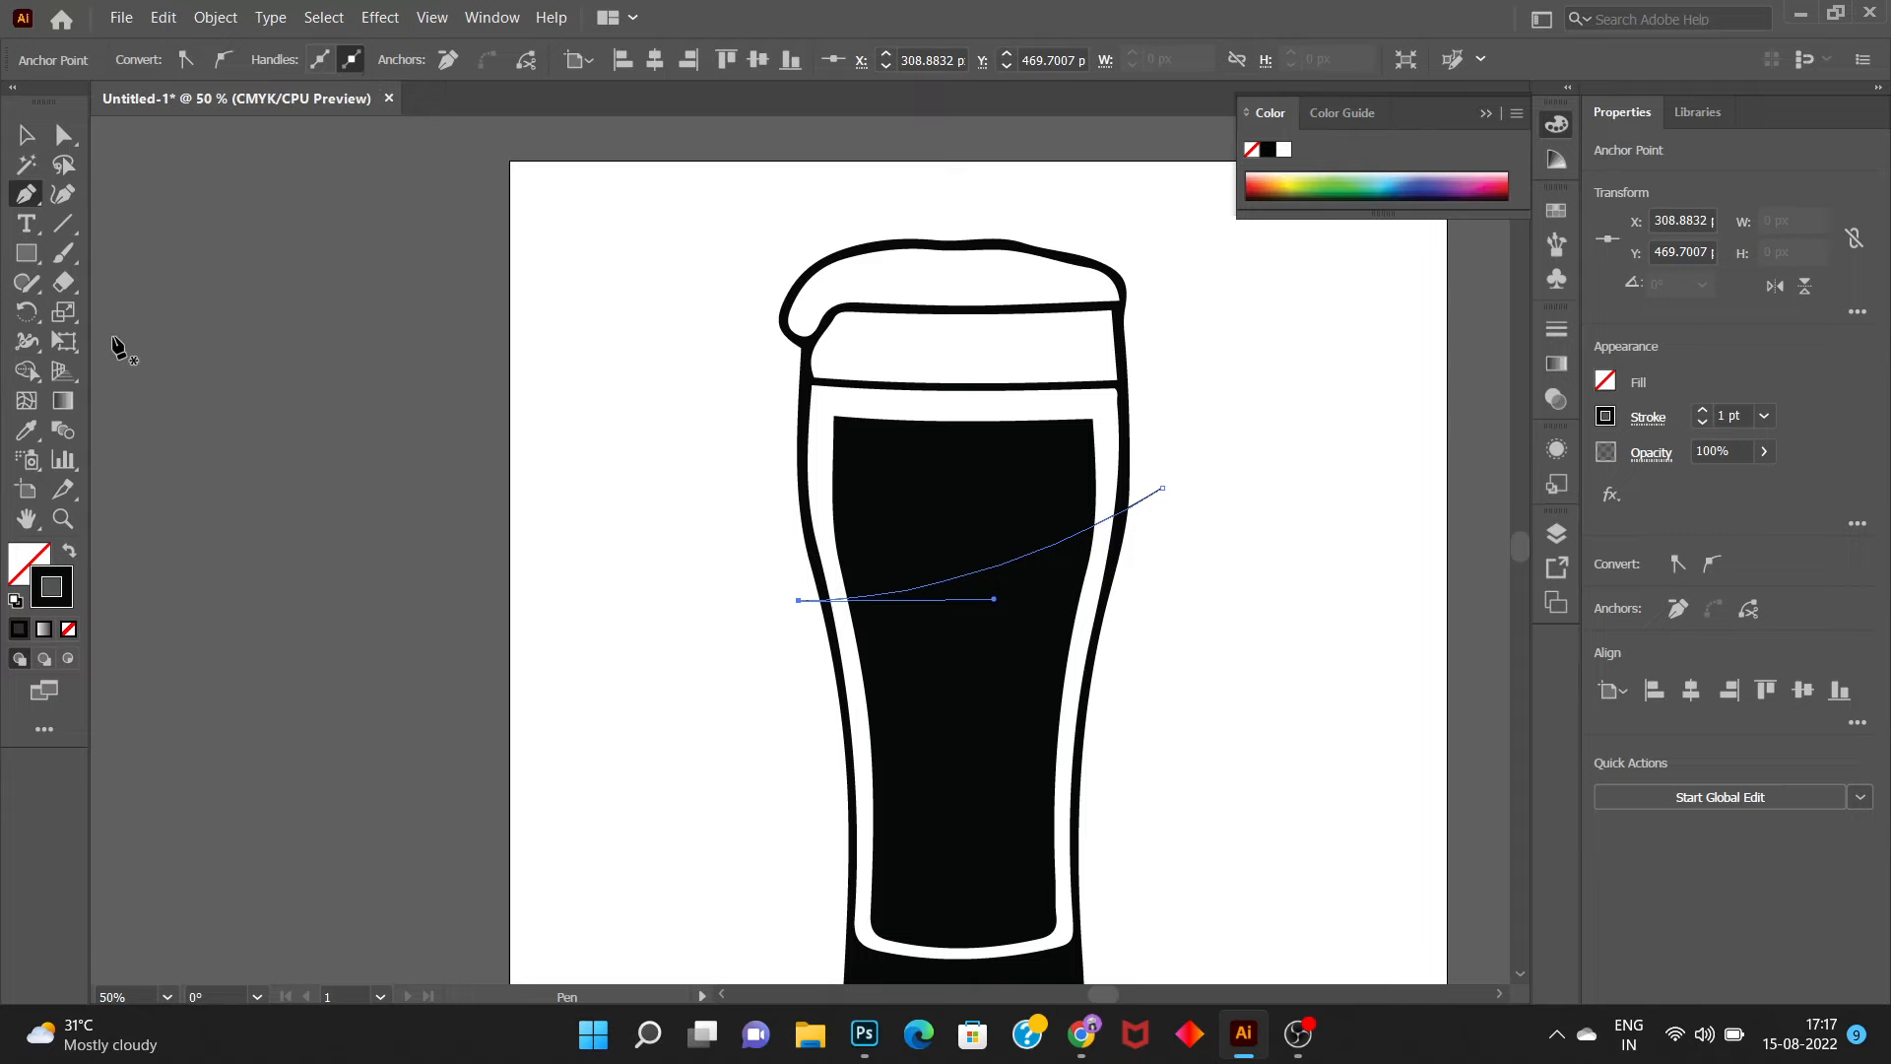
{"action": "key", "text": "v"}
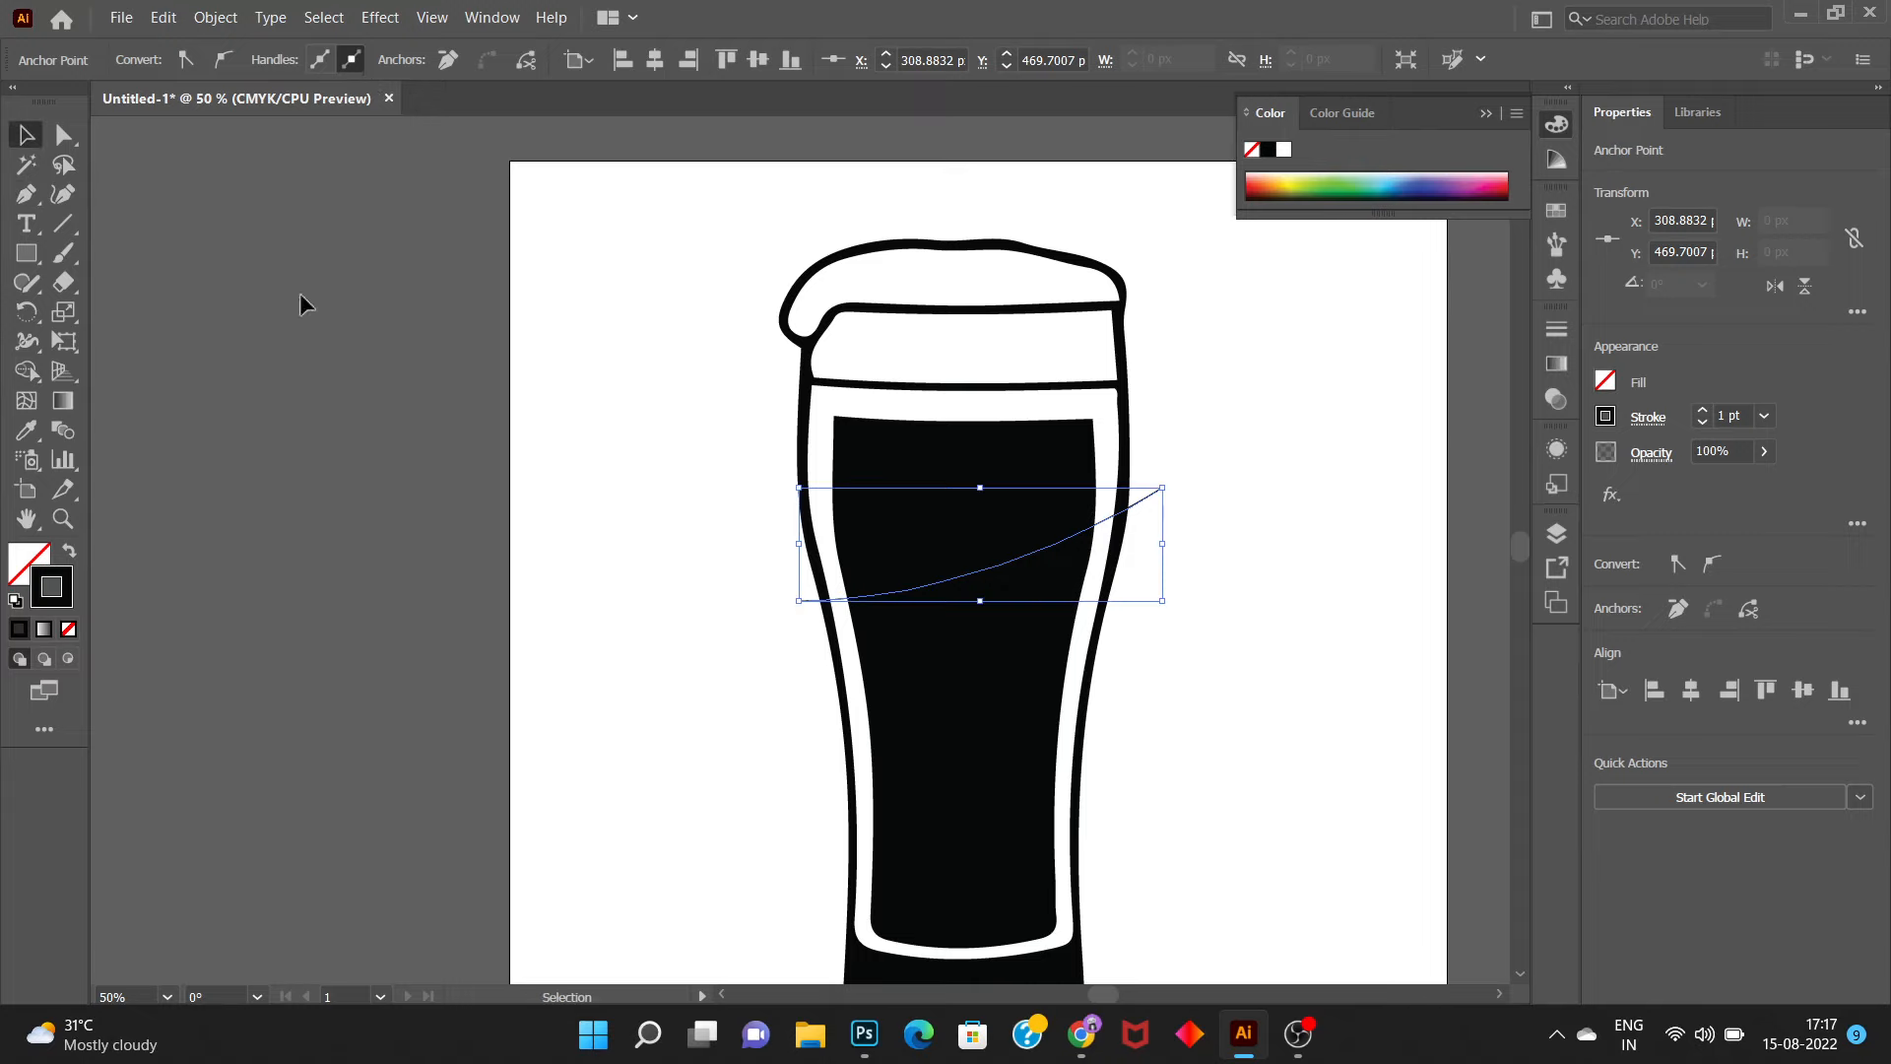
Set the curved path's stroke weight to 9 pt
{"action": "left_click", "coordinate": [893, 599]}
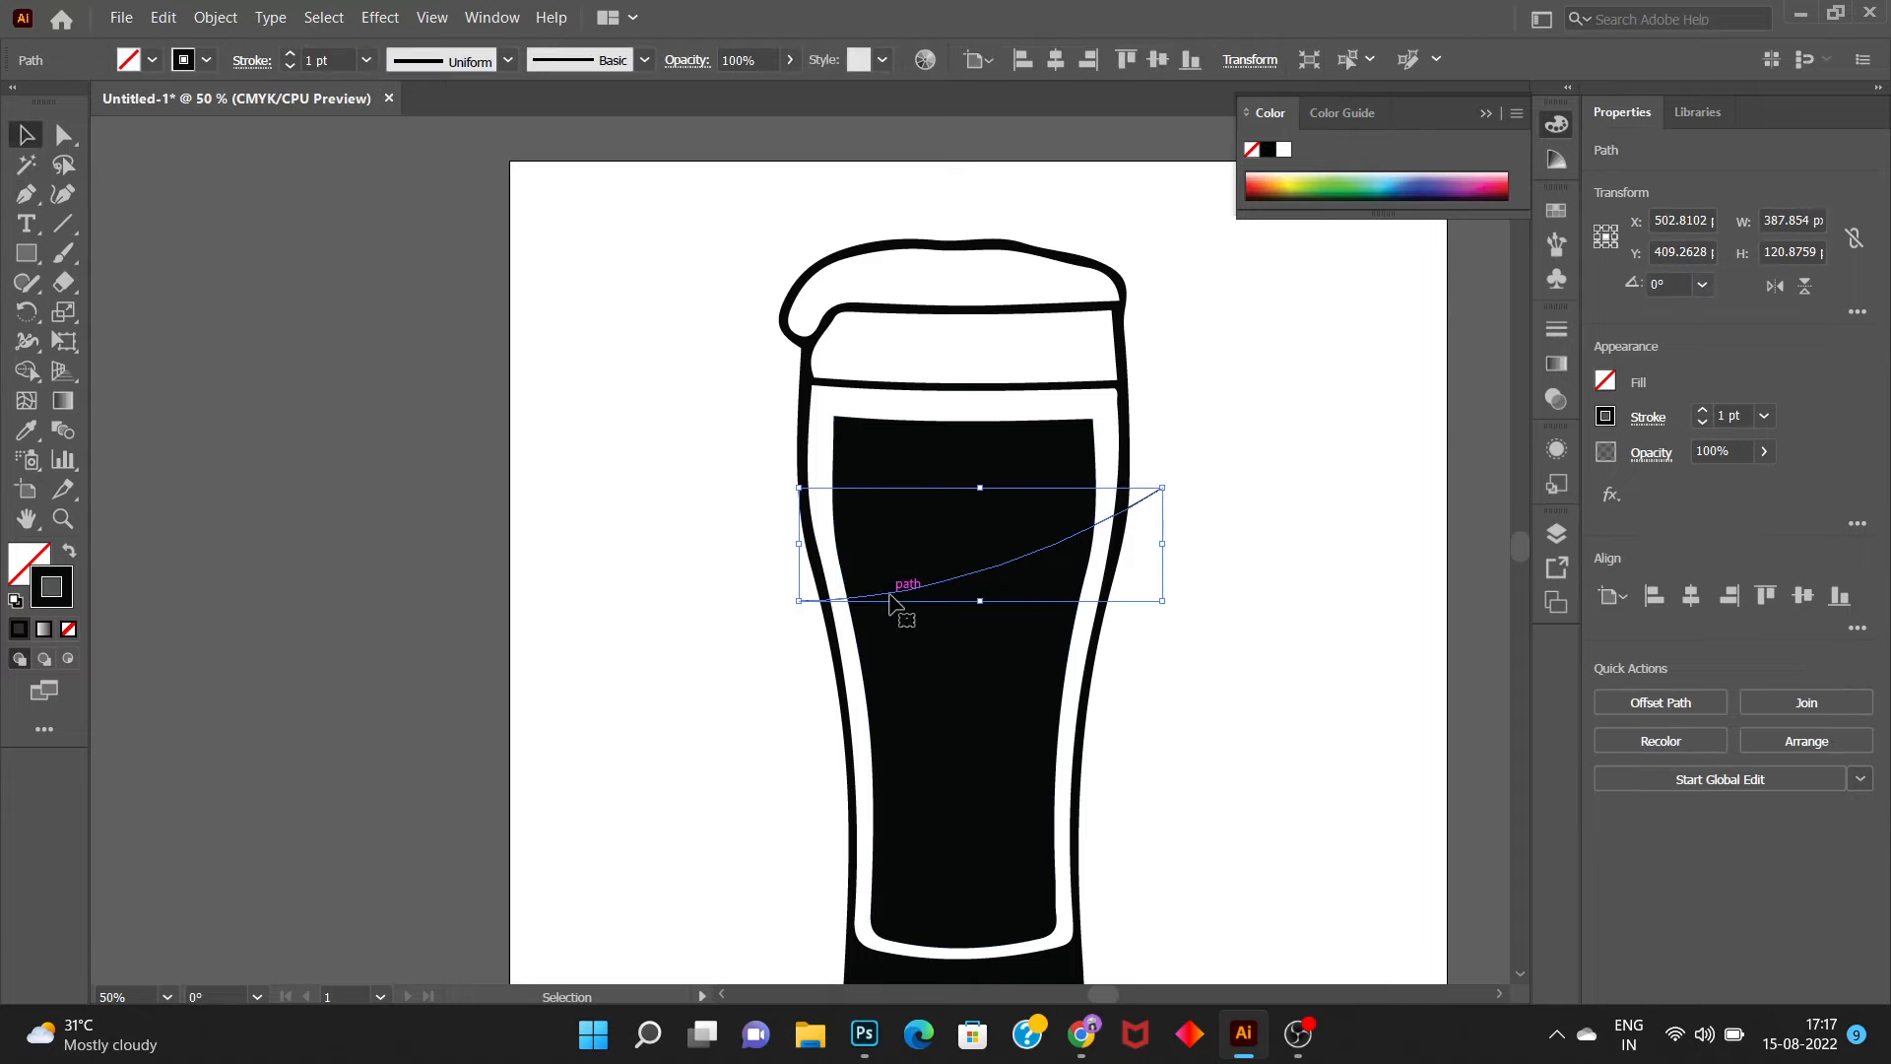
{"action": "left_click", "coordinate": [337, 59]}
{"action": "type", "text": "5"}
{"action": "key", "text": "Return"}
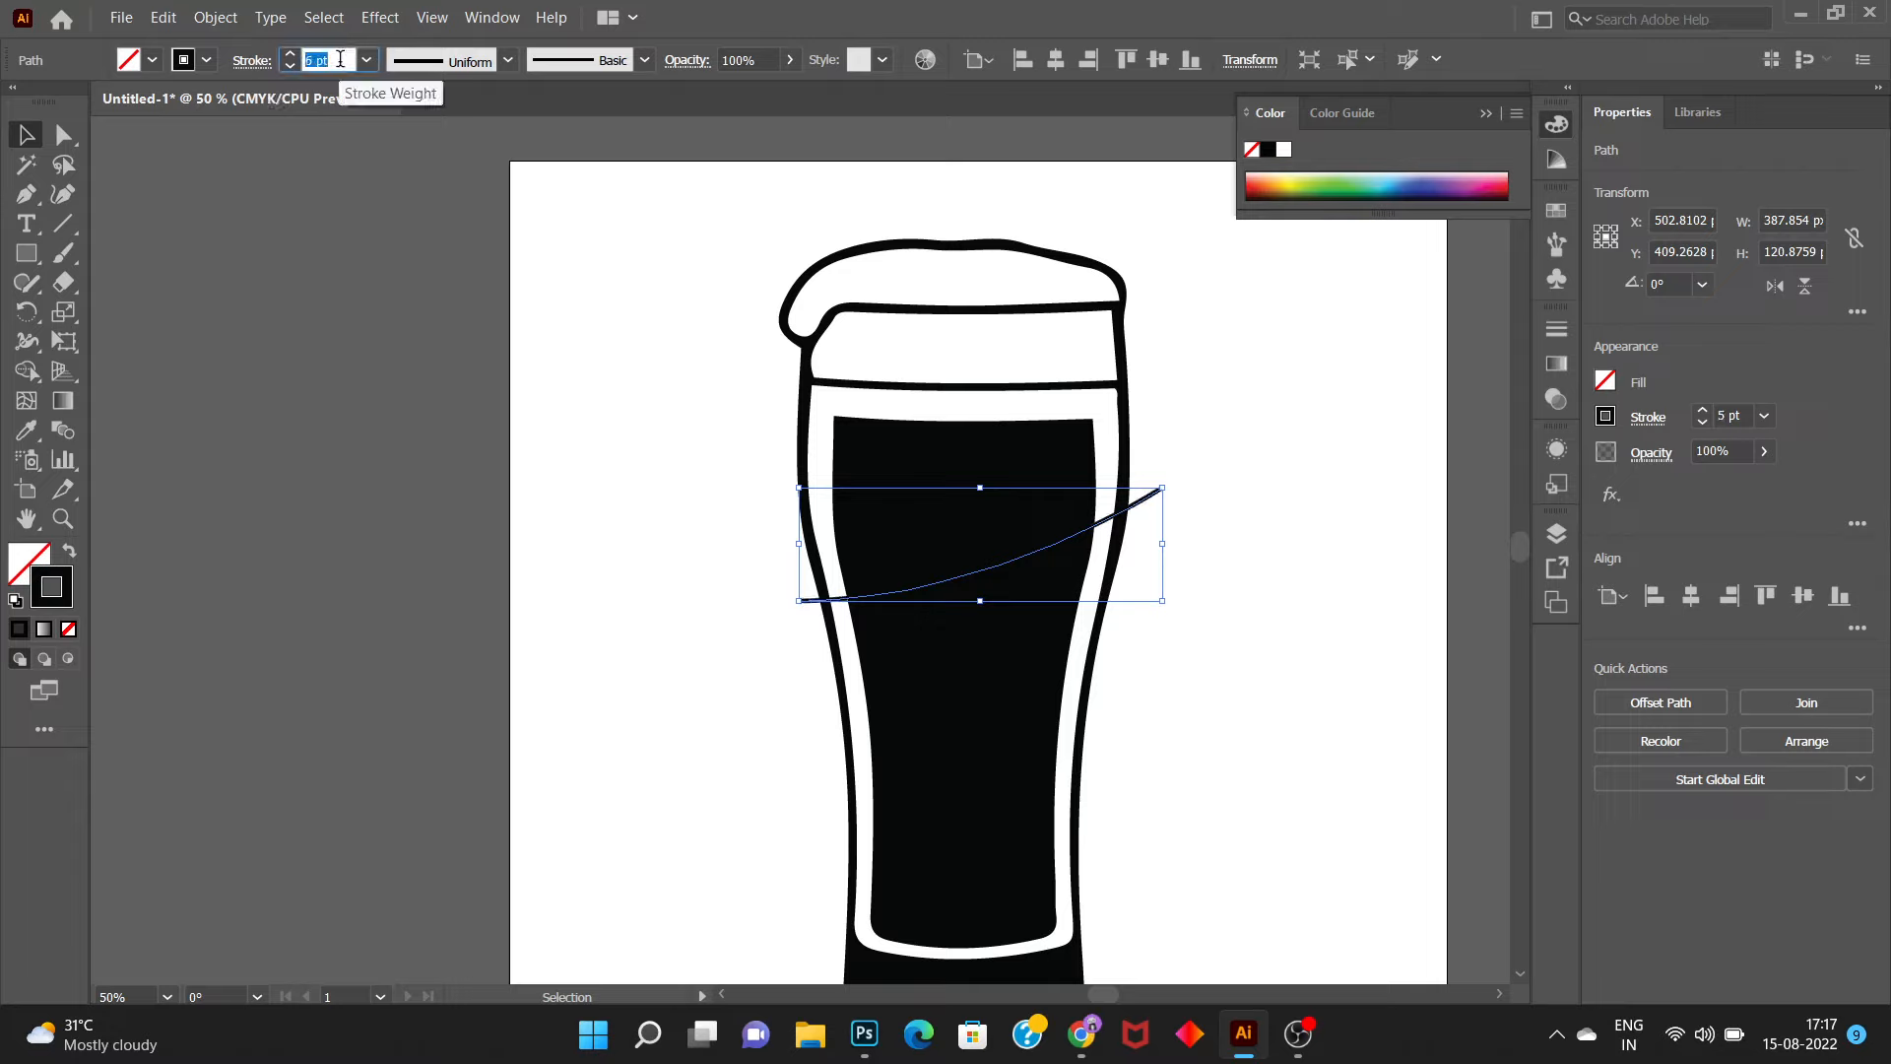
{"action": "key", "text": "Up"}
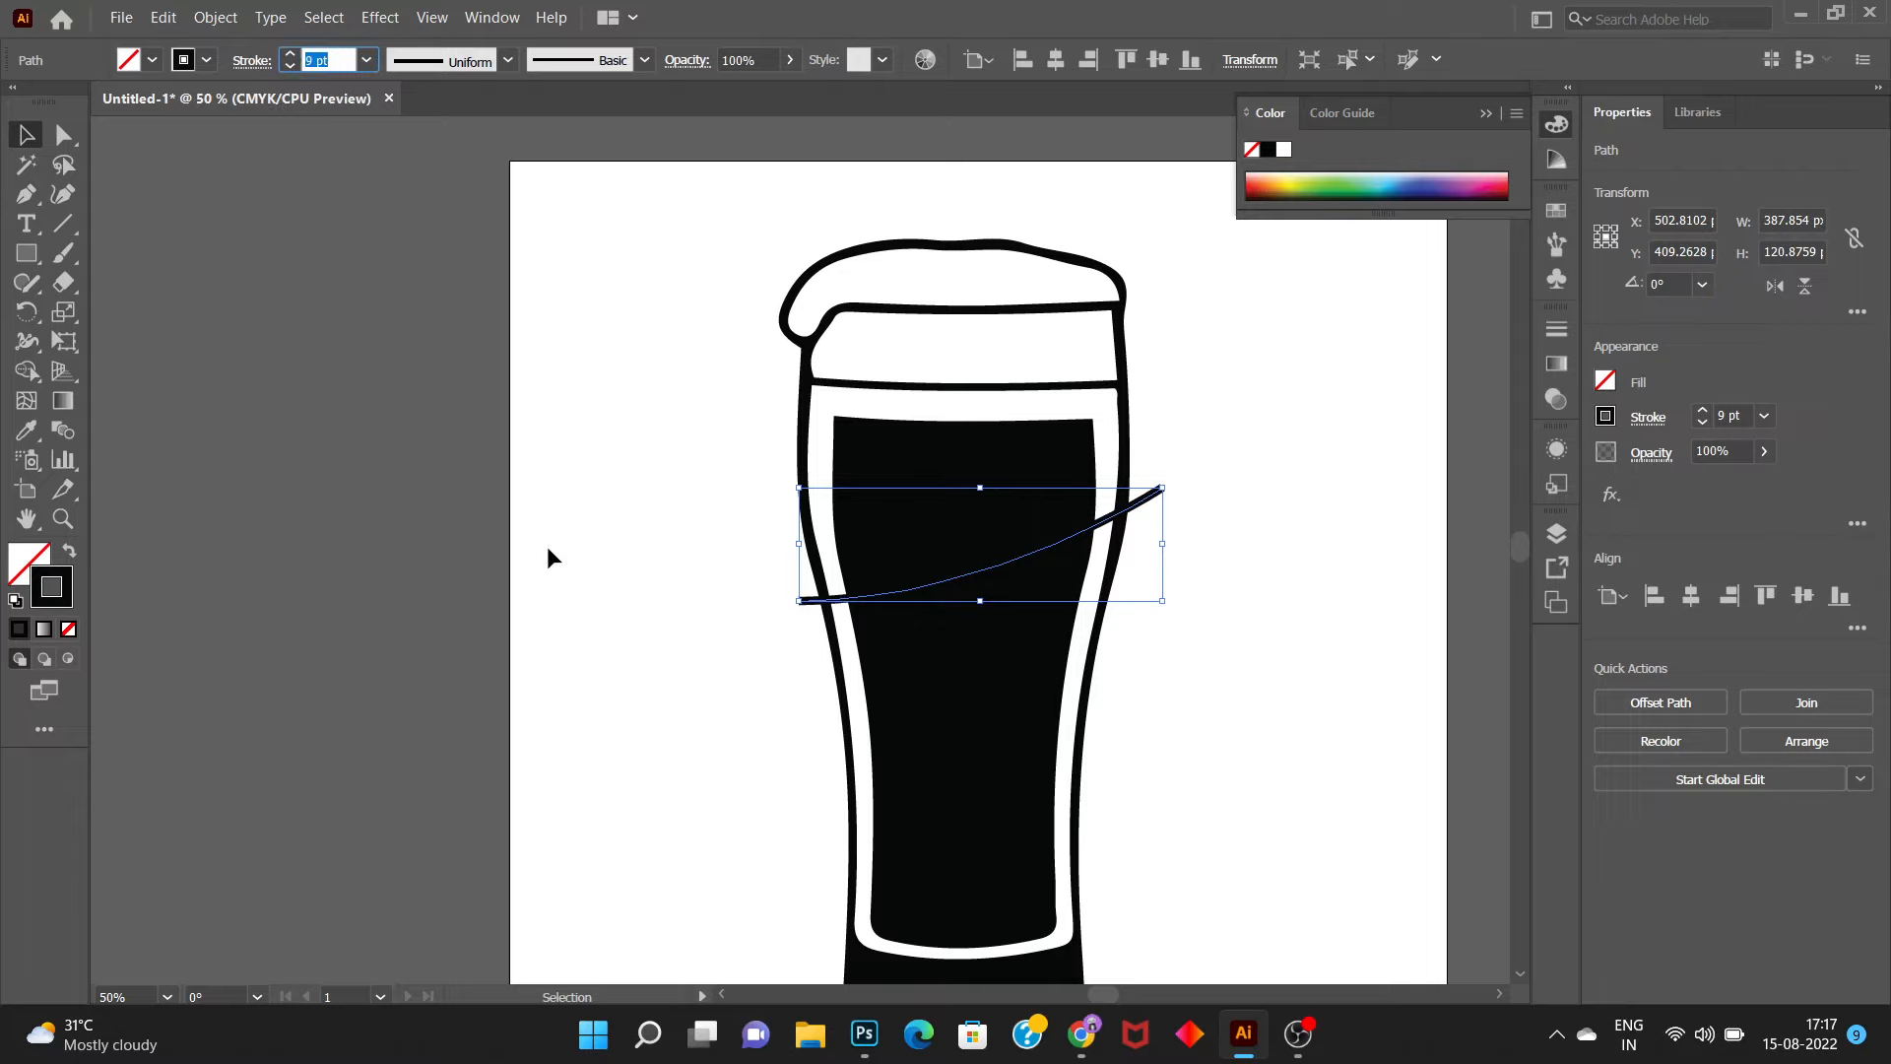
Increase the curved path's stroke weight to 12 pt and rotate the path about 6° clockwise
{"action": "key", "text": "Up"}
{"action": "key", "text": "Up"}
{"action": "left_click_drag", "start_coordinate": [1174, 476], "coordinate": [1191, 507]}
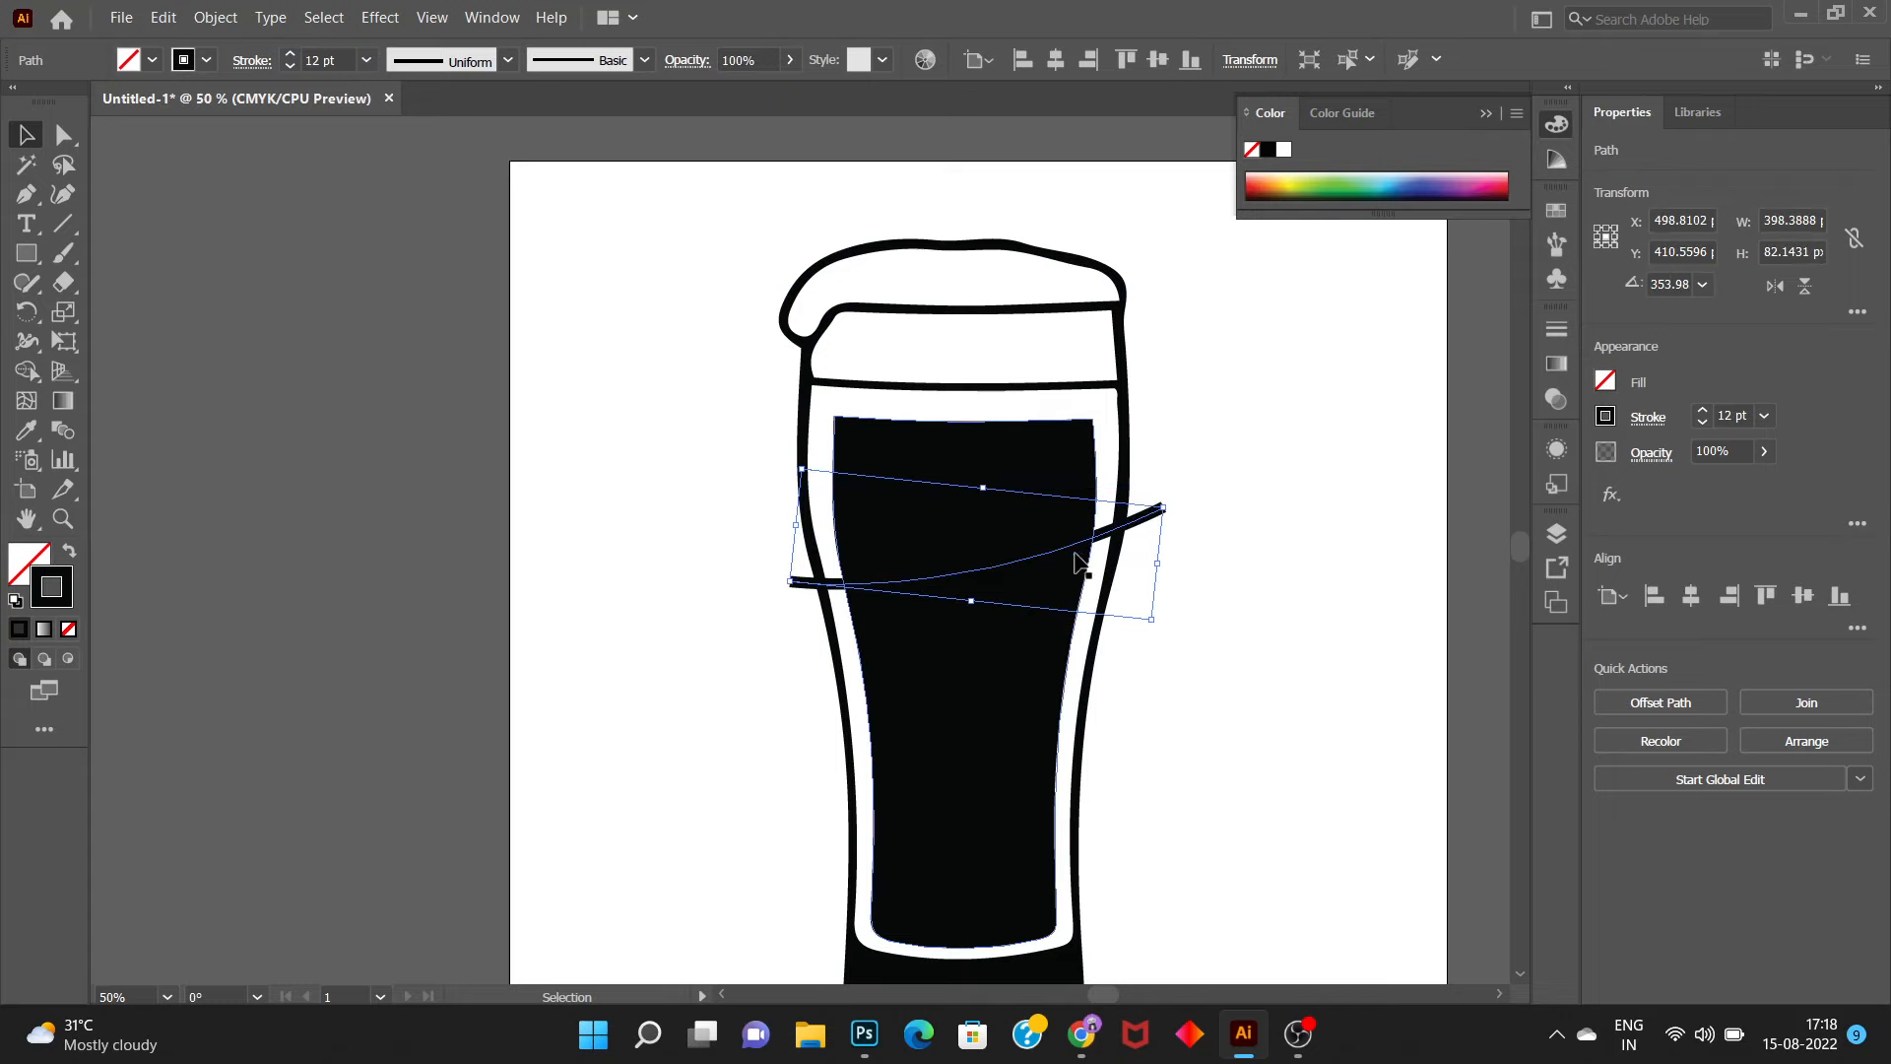
Duplicate the curved path about 232 px lower on the glass and expand both paths' fill and stroke into shapes
{"action": "left_click_drag", "start_coordinate": [1069, 554], "coordinate": [1071, 763]}
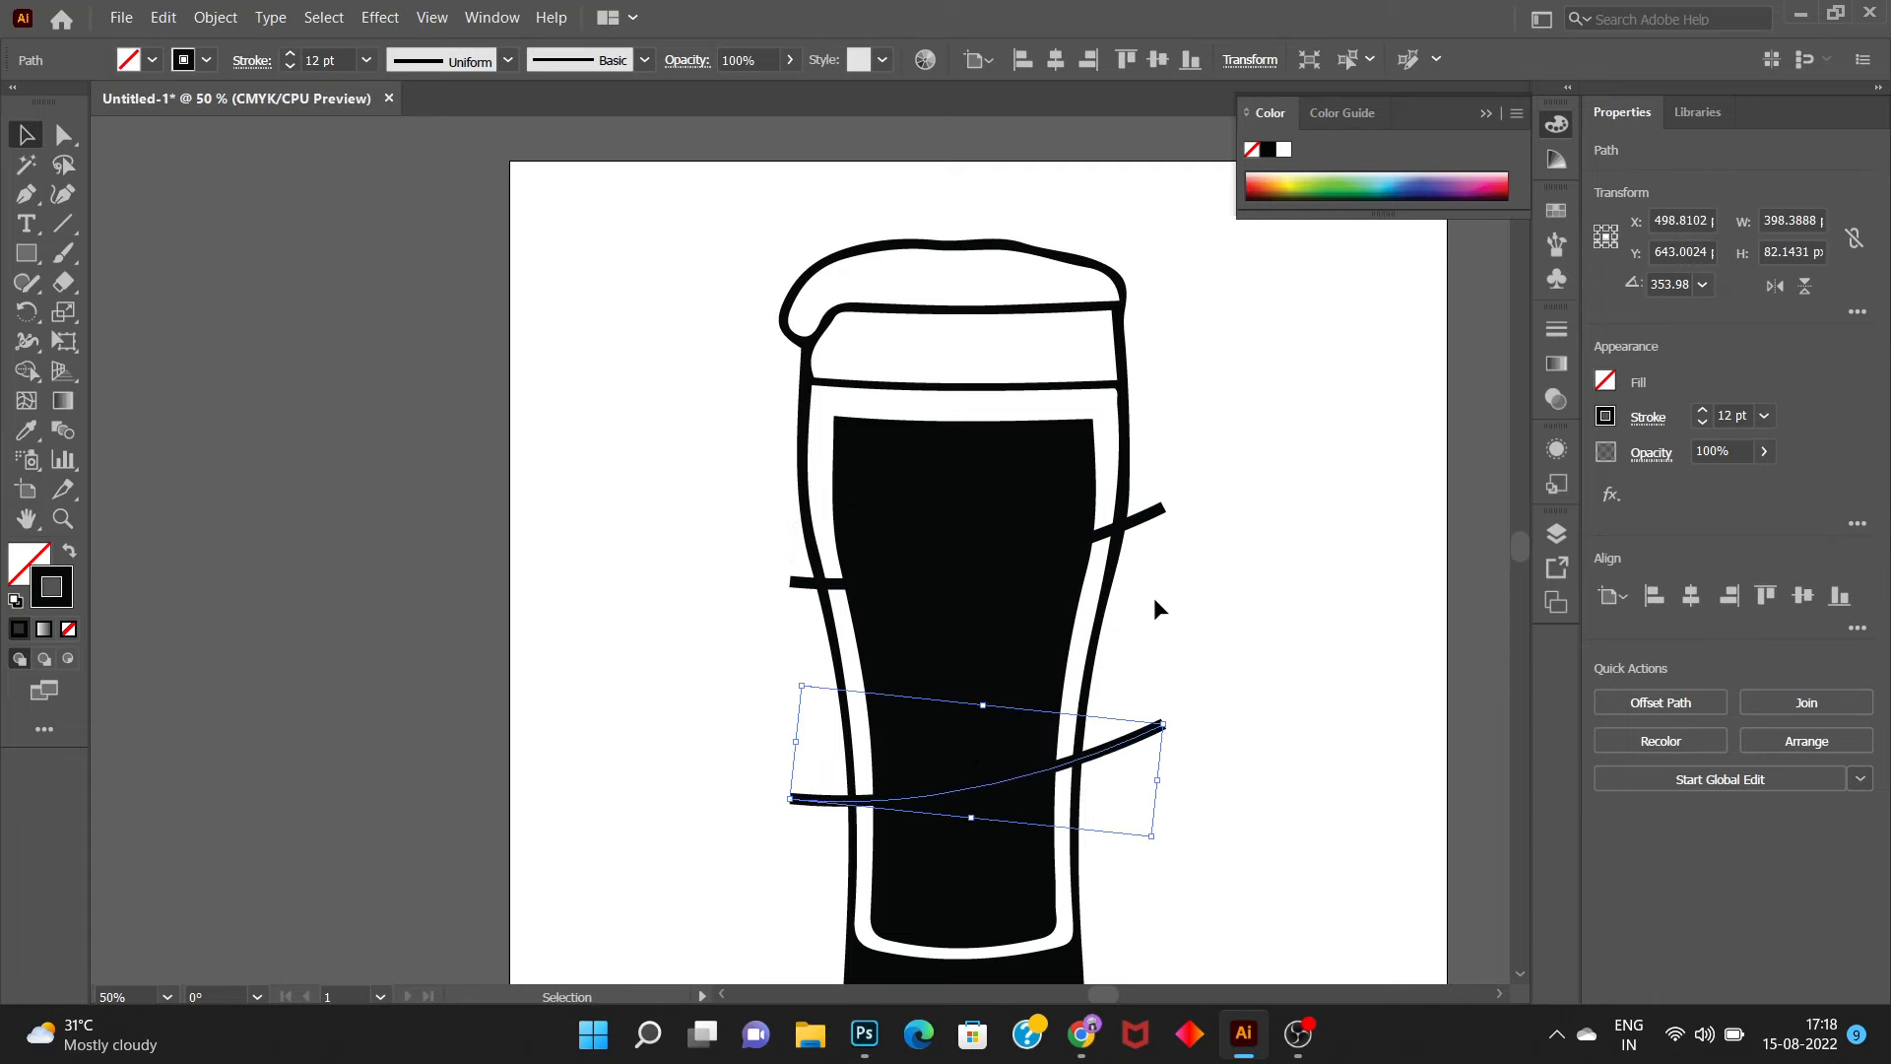
{"action": "left_click", "coordinate": [1152, 514], "text": "shift"}
{"action": "left_click", "coordinate": [216, 18]}
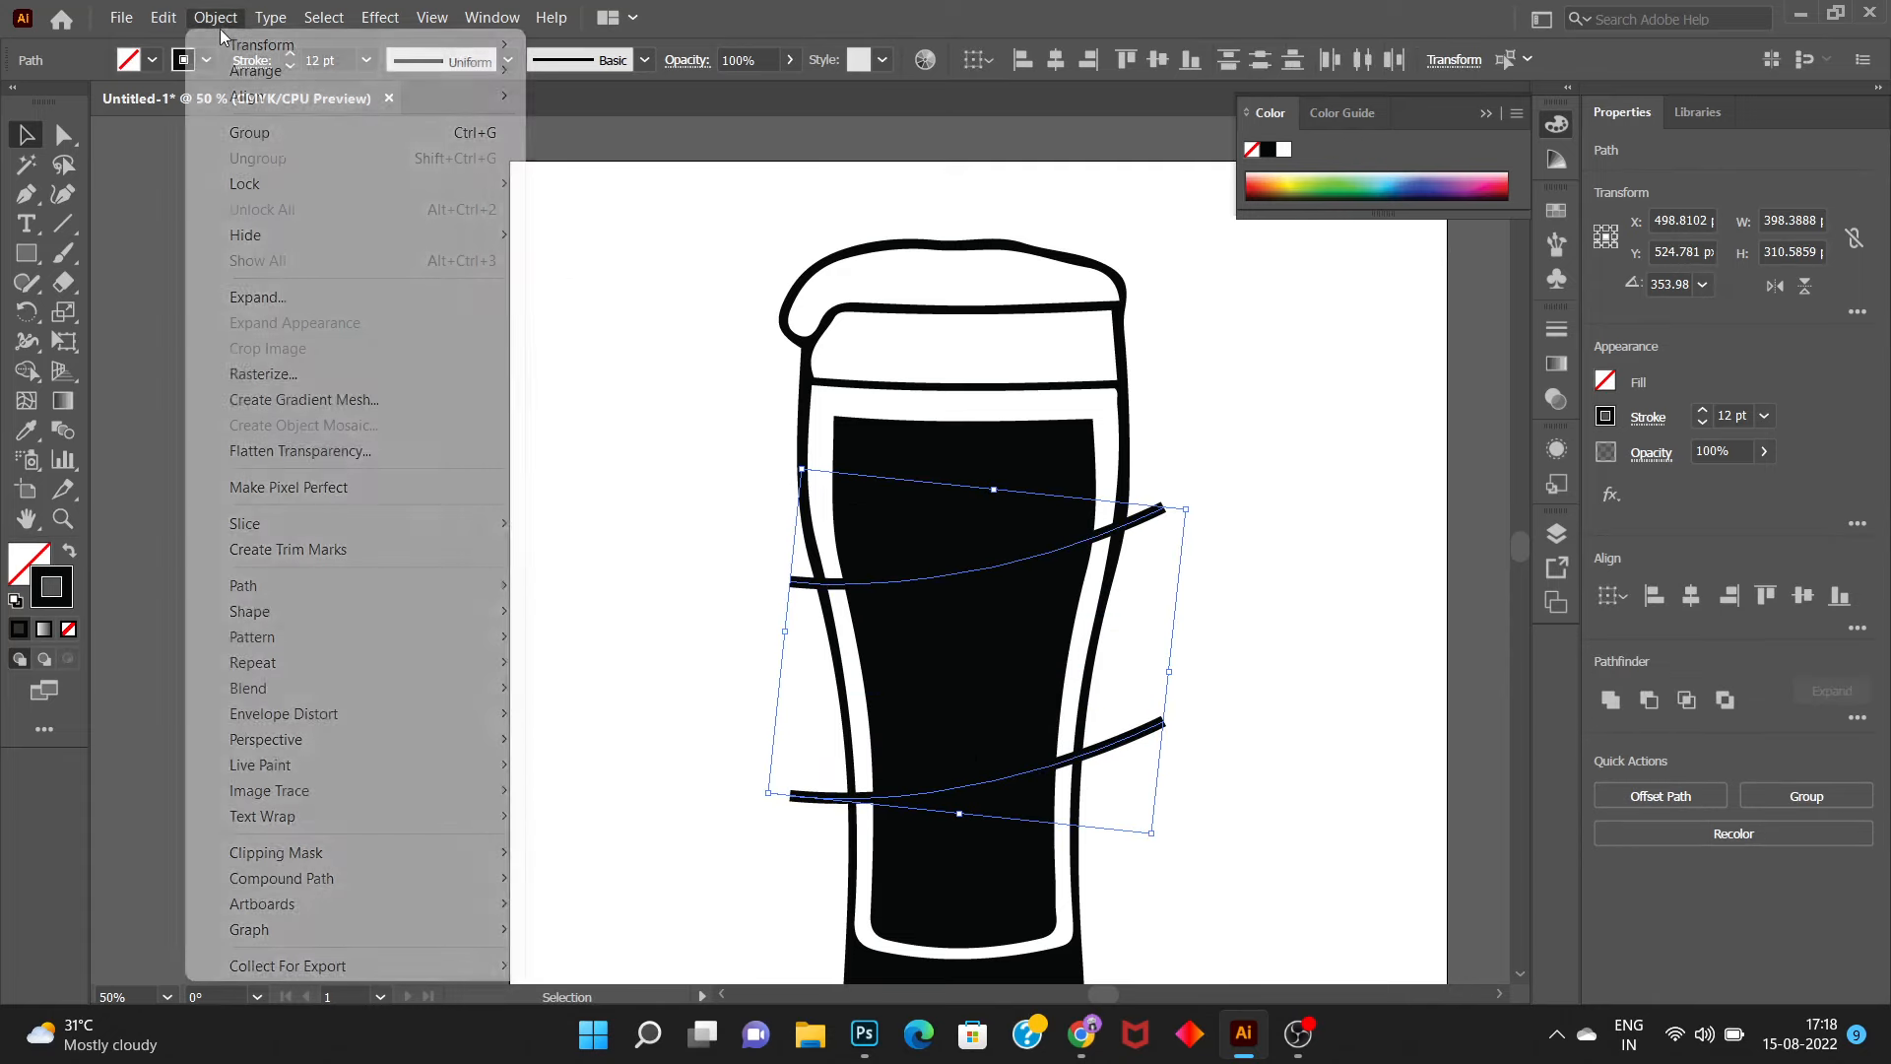
{"action": "left_click", "coordinate": [256, 296]}
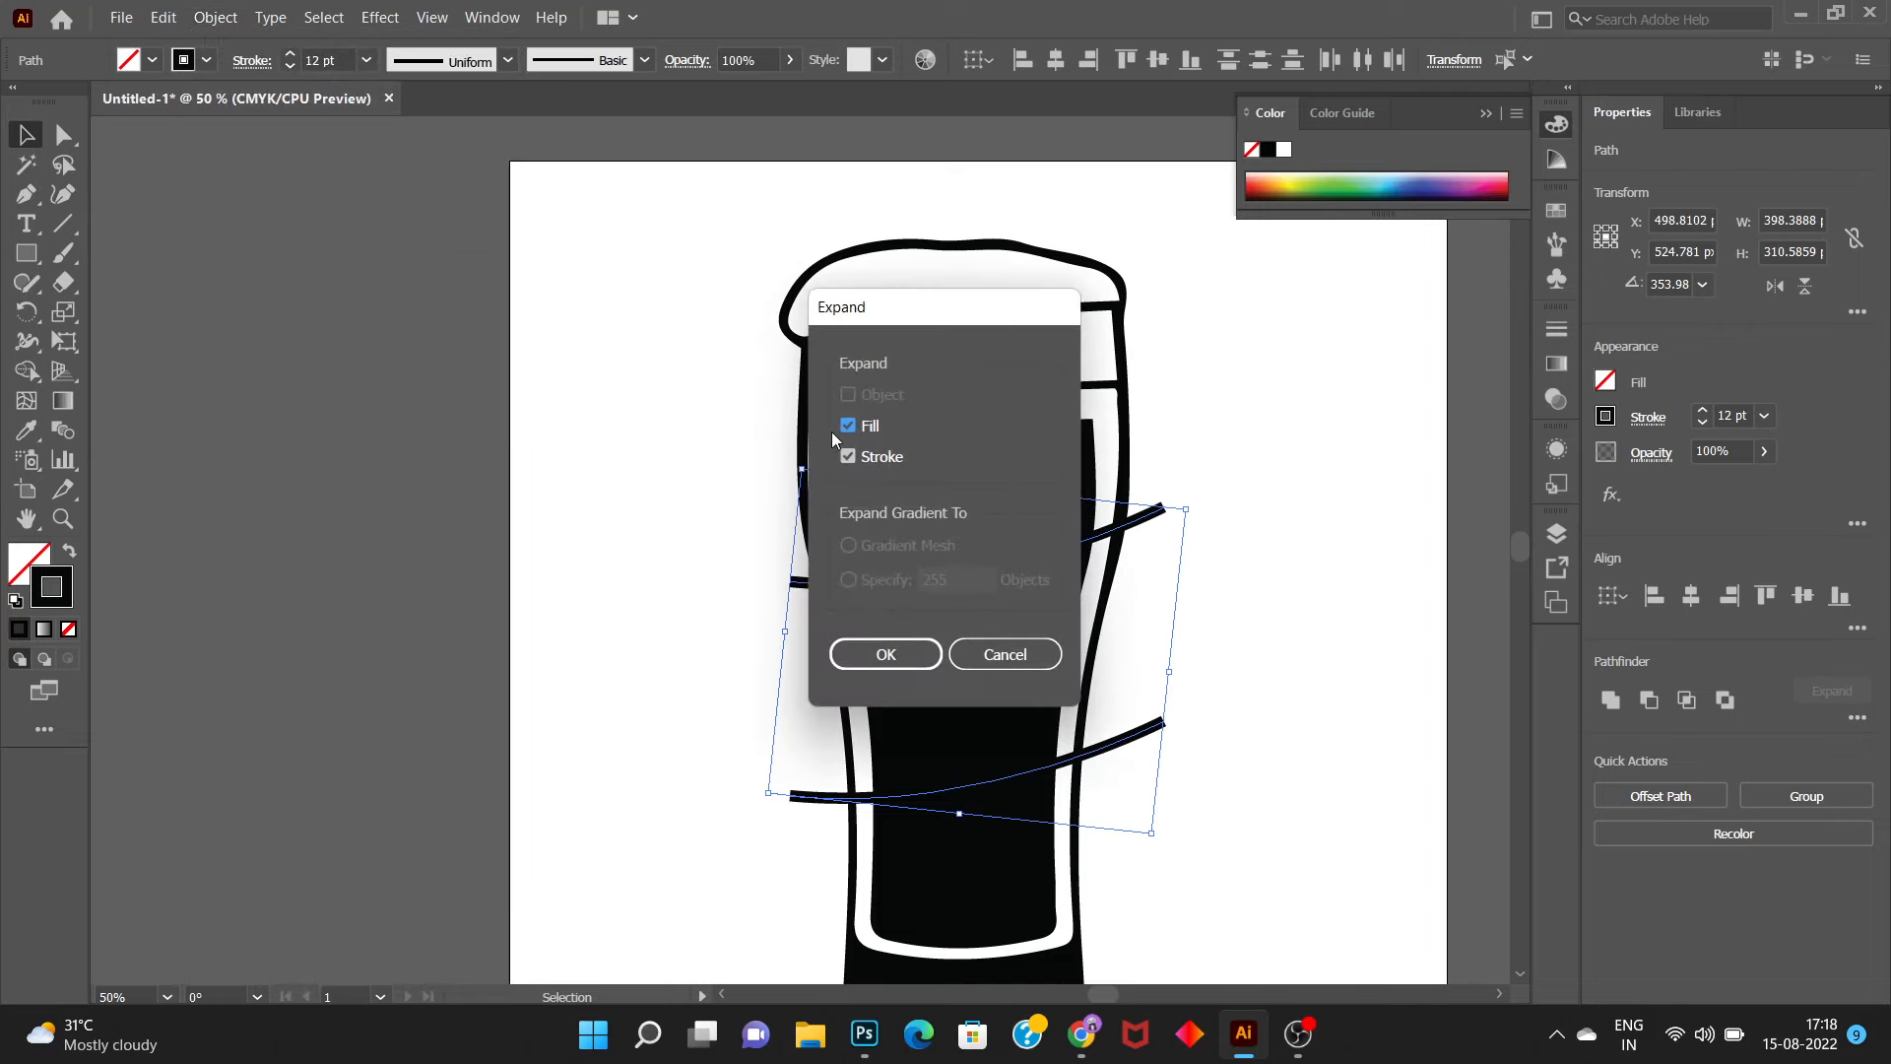
{"action": "left_click", "coordinate": [885, 654]}
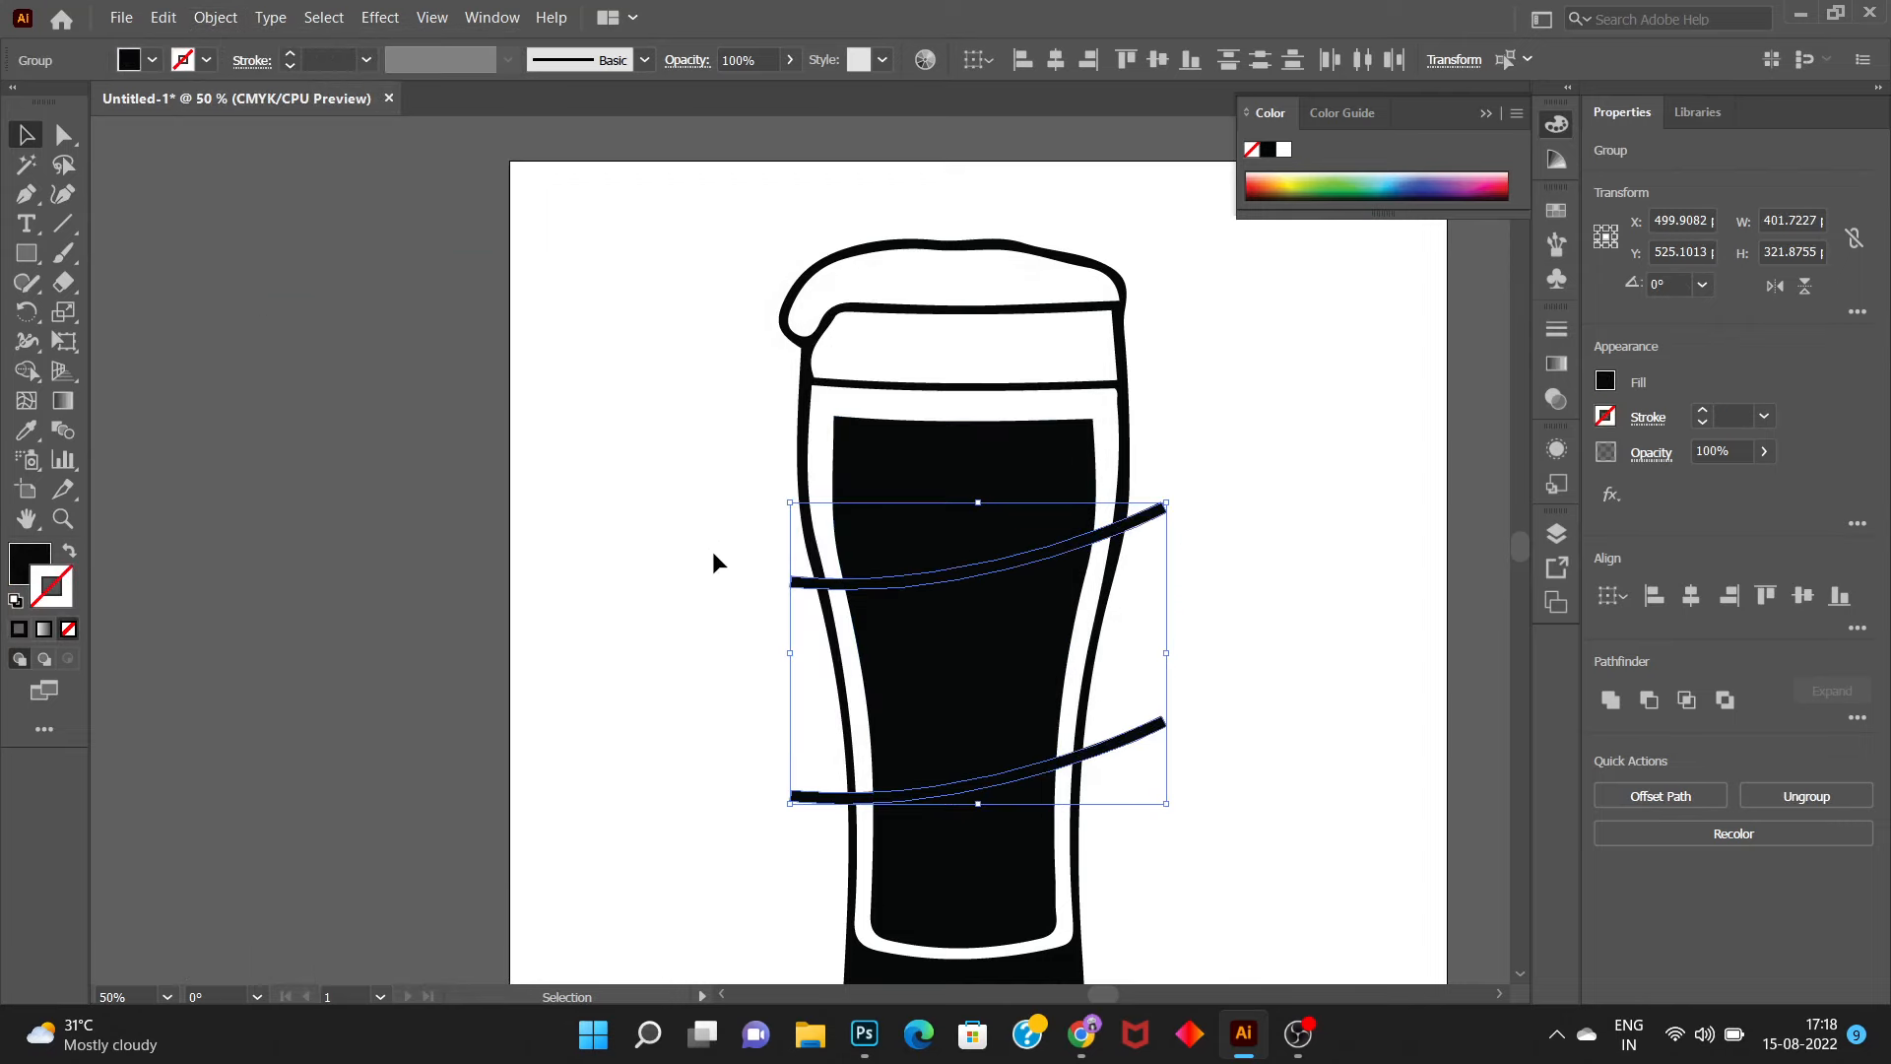
Try to subtract the curved bands from the glass with Minus Front, and undo it
{"action": "left_click", "coordinate": [696, 491]}
{"action": "left_click_drag", "start_coordinate": [686, 292], "coordinate": [1218, 865]}
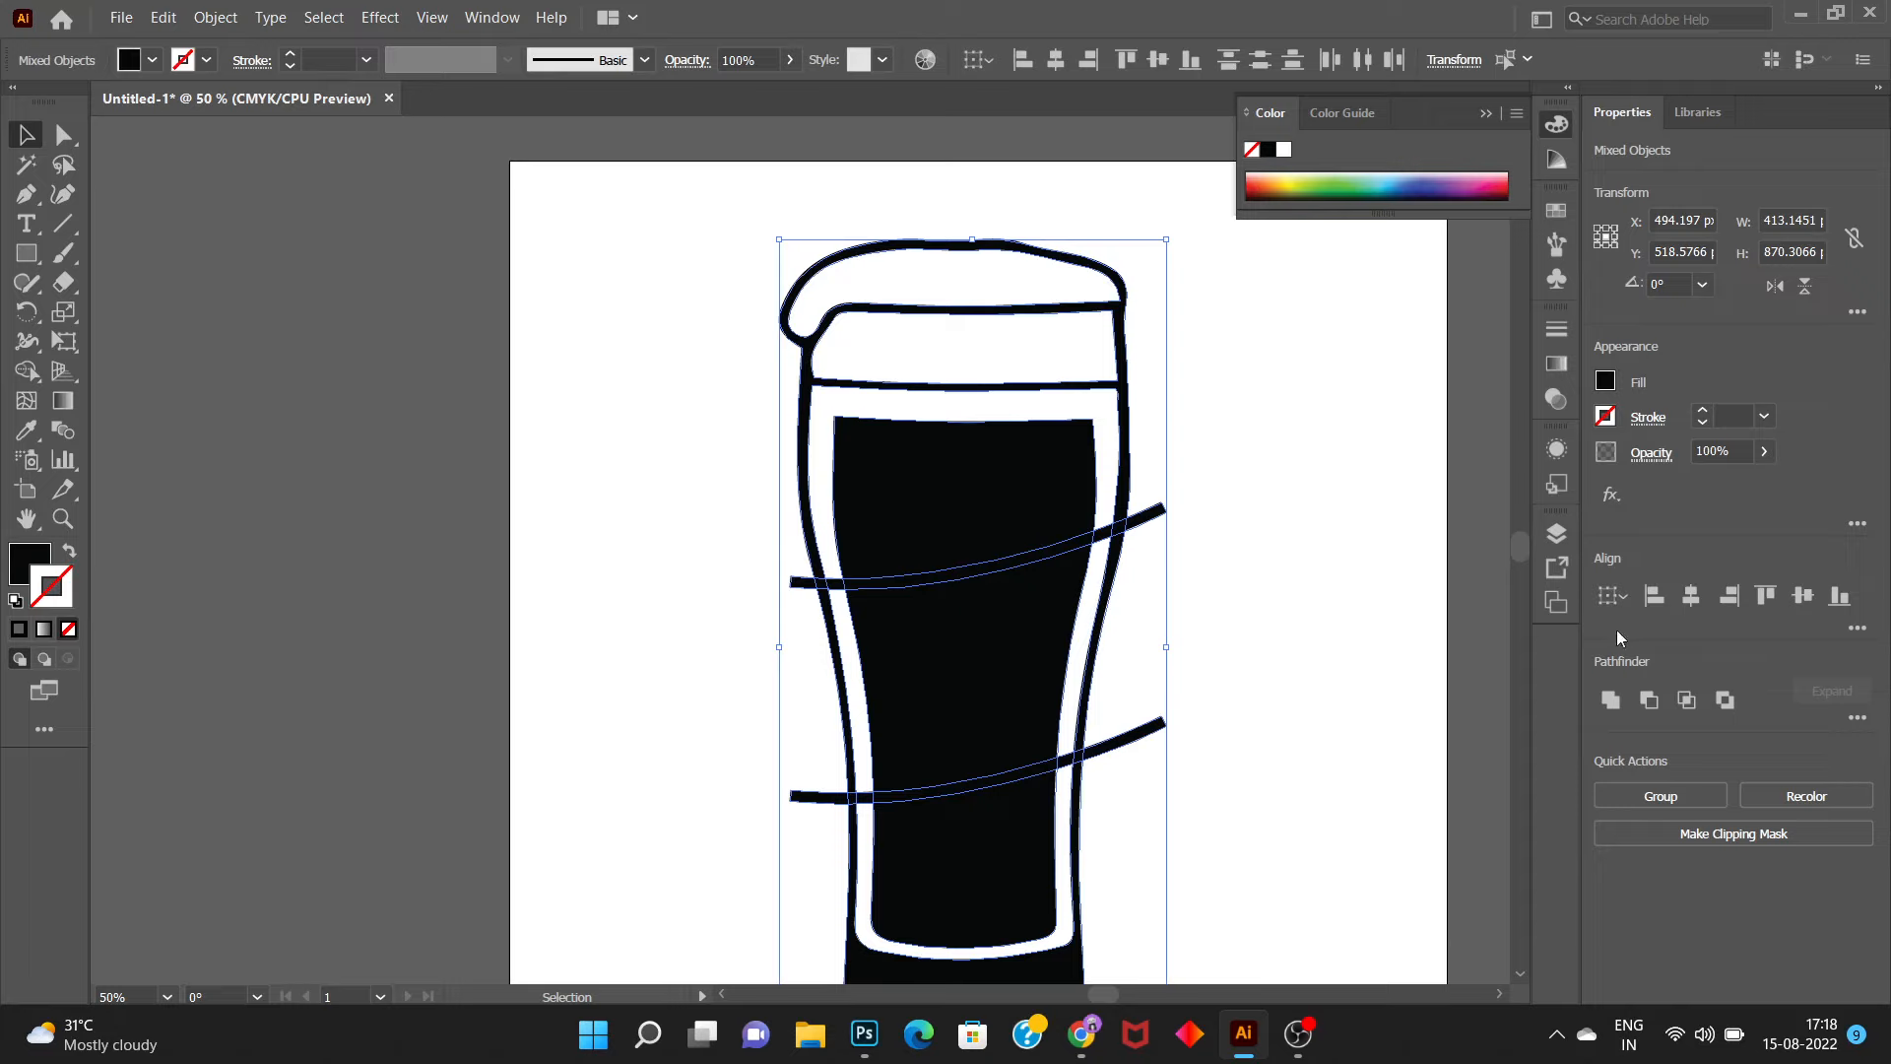
{"action": "left_click", "coordinate": [1649, 700]}
{"action": "key", "text": "ctrl+z"}
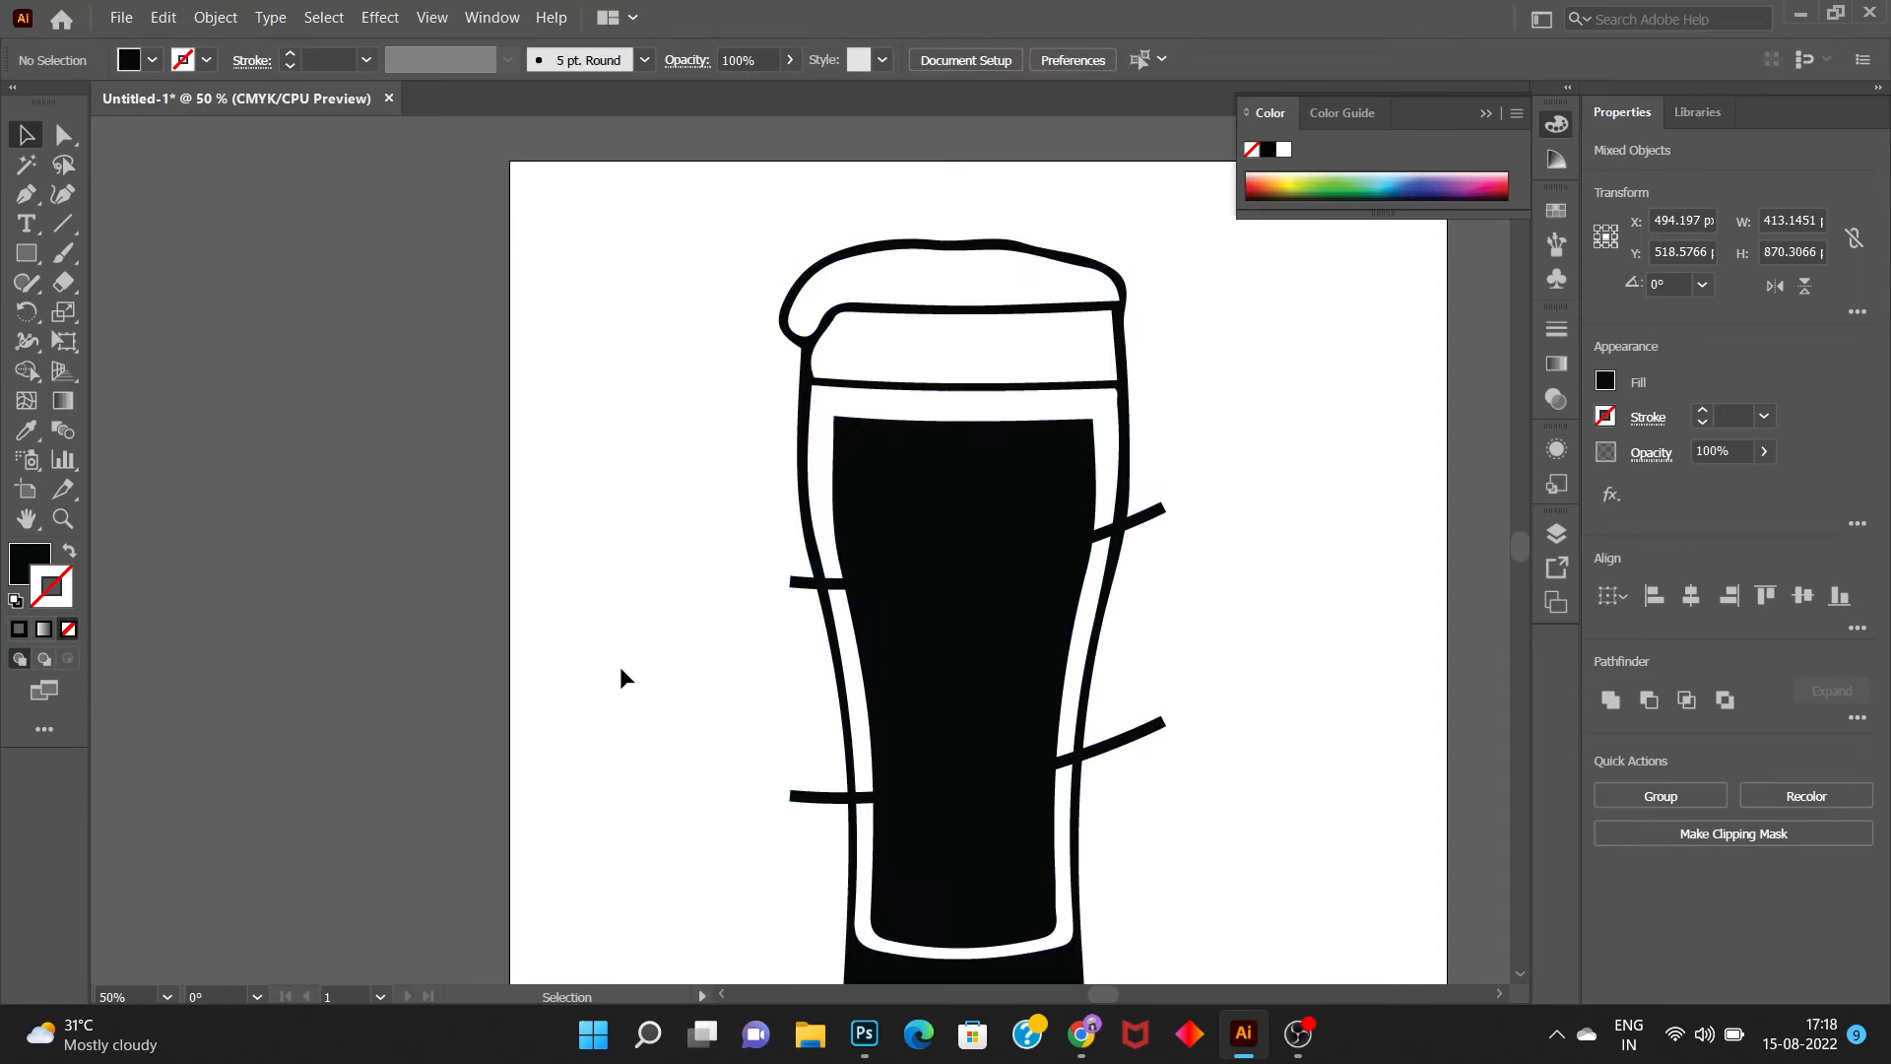
Select the glass with both curved bands and cut the upper band, including its overhanging ends, out of the glass with the Shape Builder tool
{"action": "left_click", "coordinate": [695, 508]}
{"action": "left_click_drag", "start_coordinate": [652, 407], "coordinate": [1247, 845]}
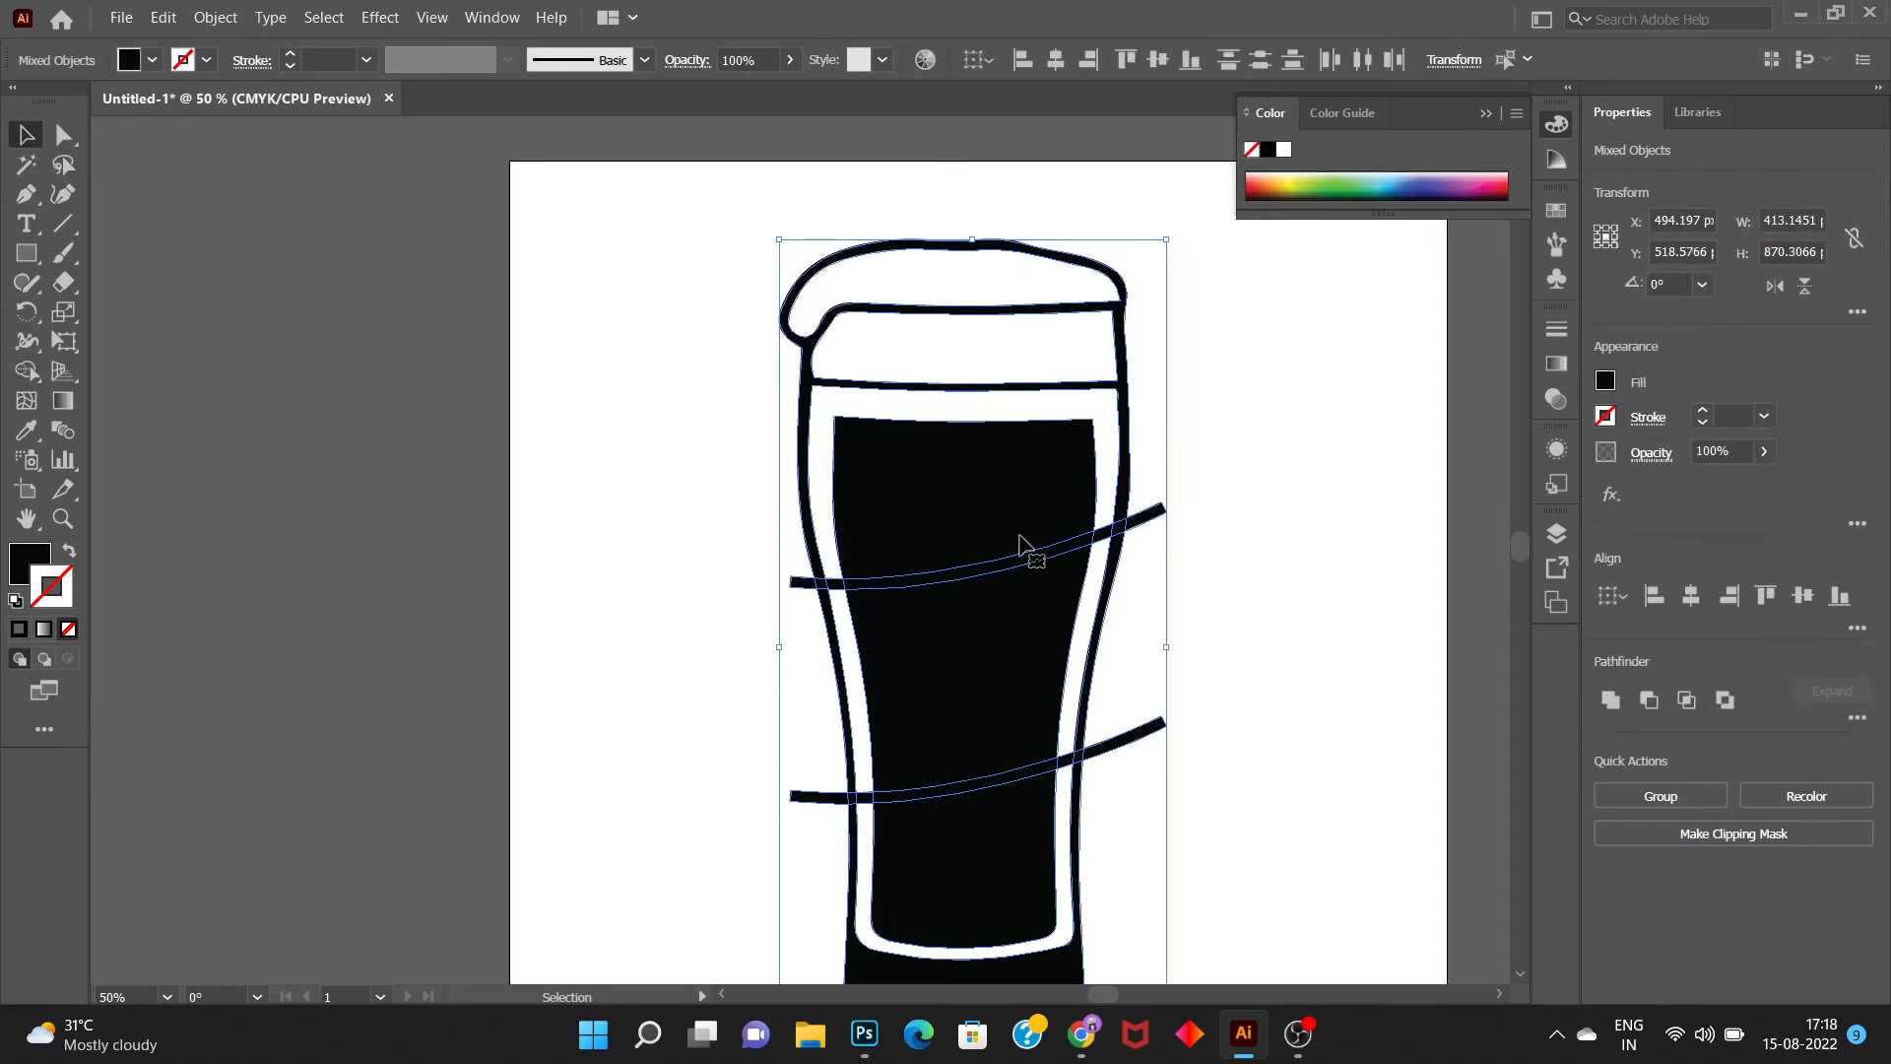
{"action": "left_click", "coordinate": [26, 371]}
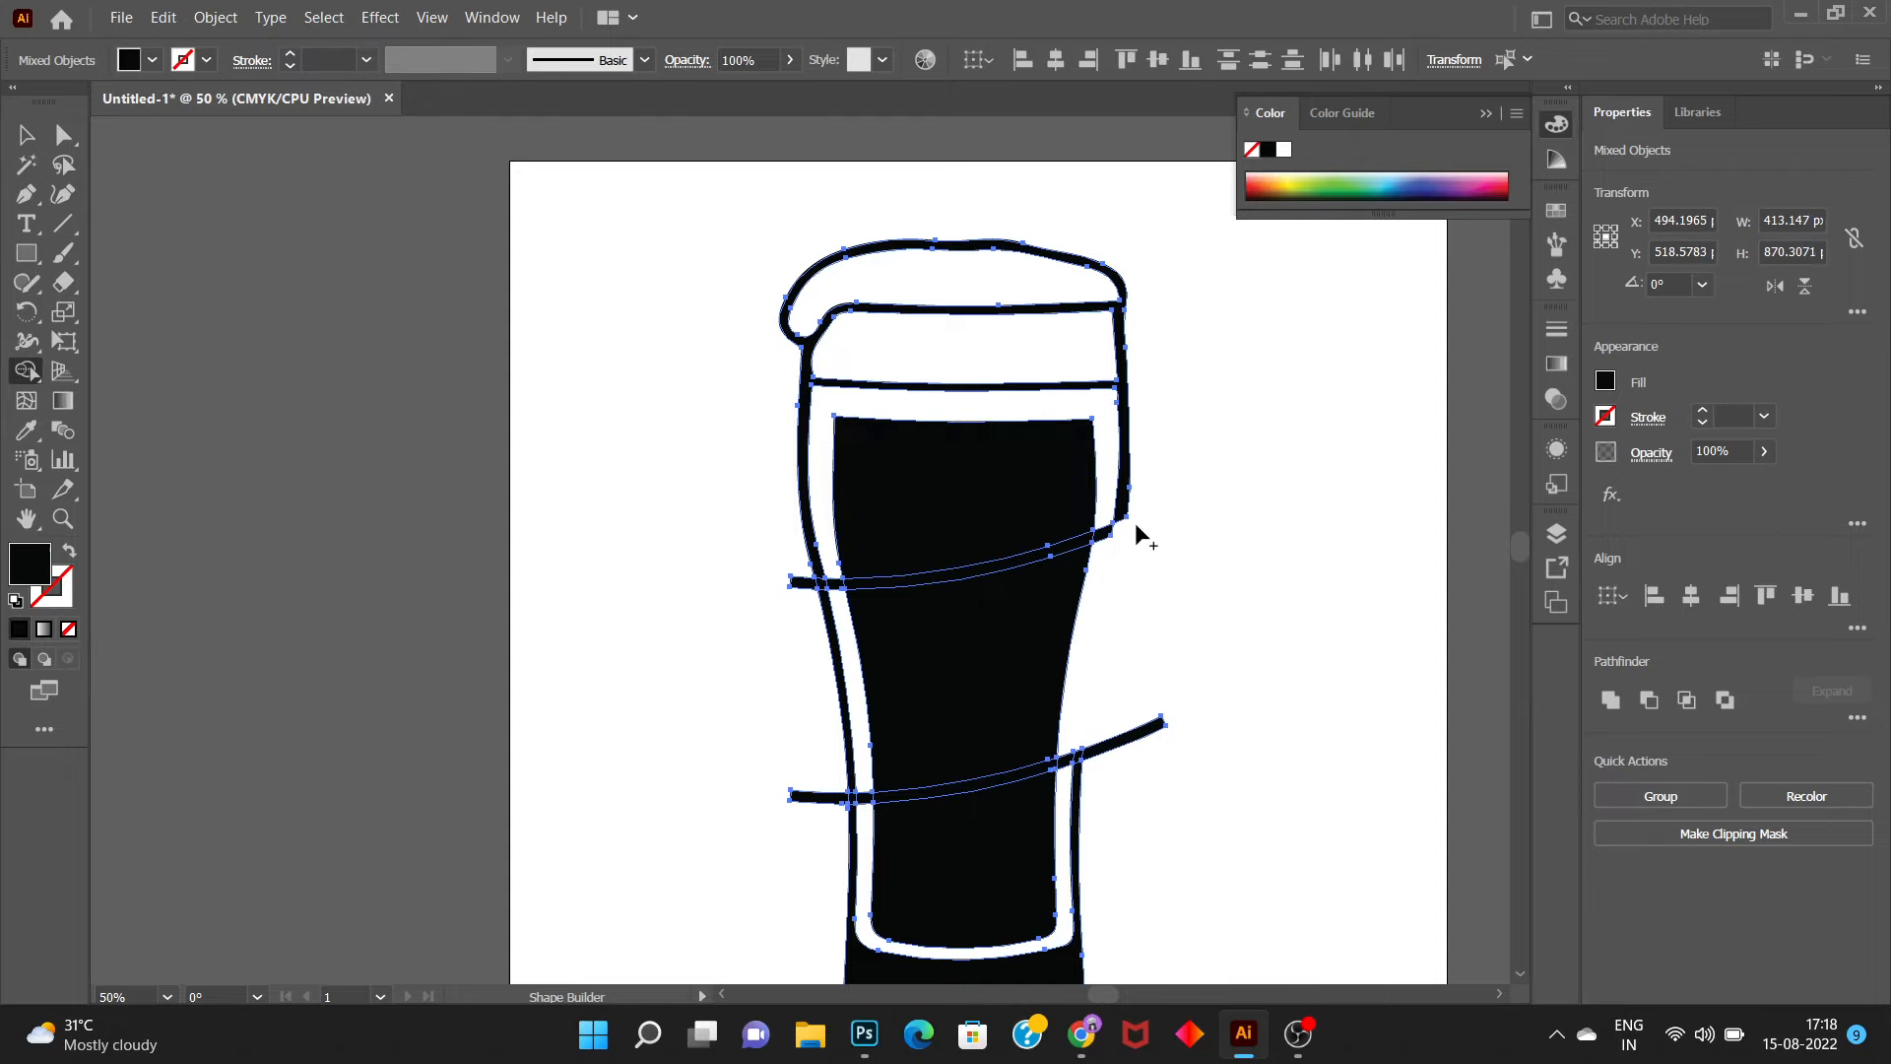
{"action": "scroll", "coordinate": [1133, 528], "scroll_direction": "up", "scroll_amount": 5}
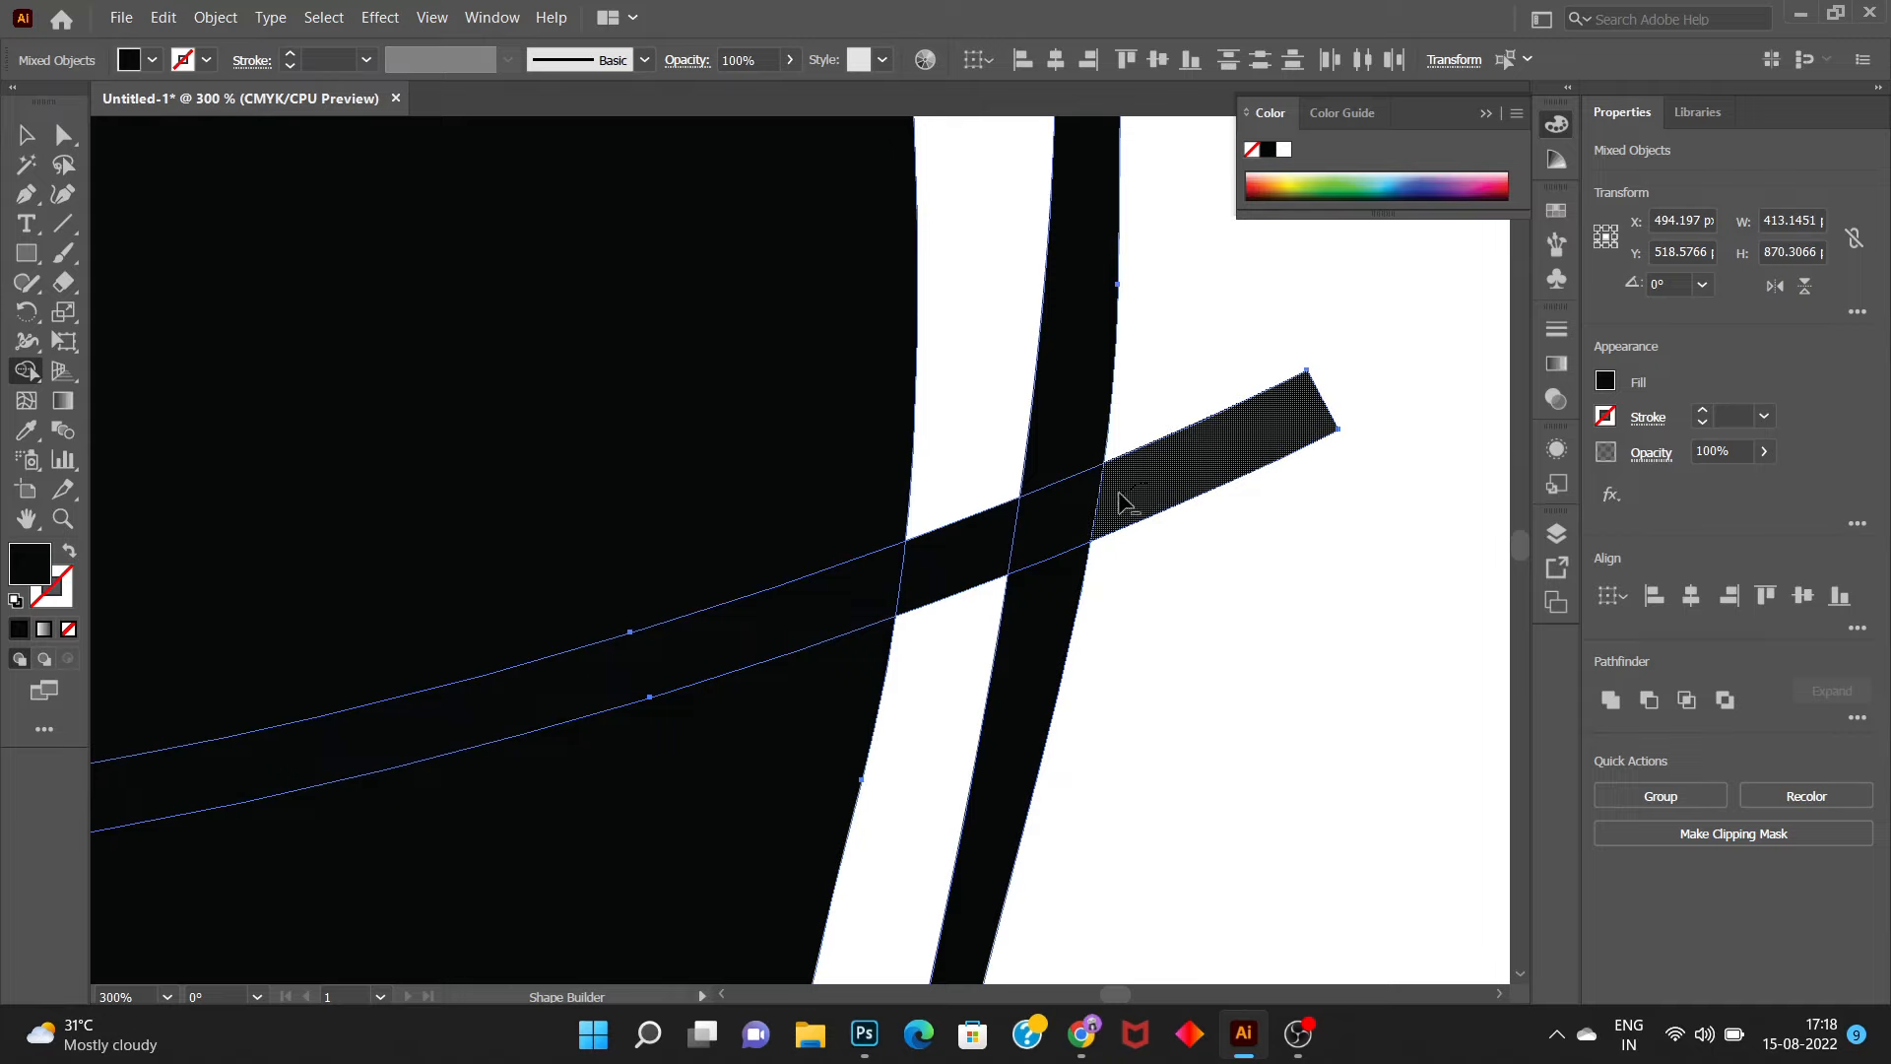
{"action": "left_click_drag", "start_coordinate": [1119, 499], "coordinate": [1054, 525]}
{"action": "left_click", "coordinate": [964, 558], "text": "alt"}
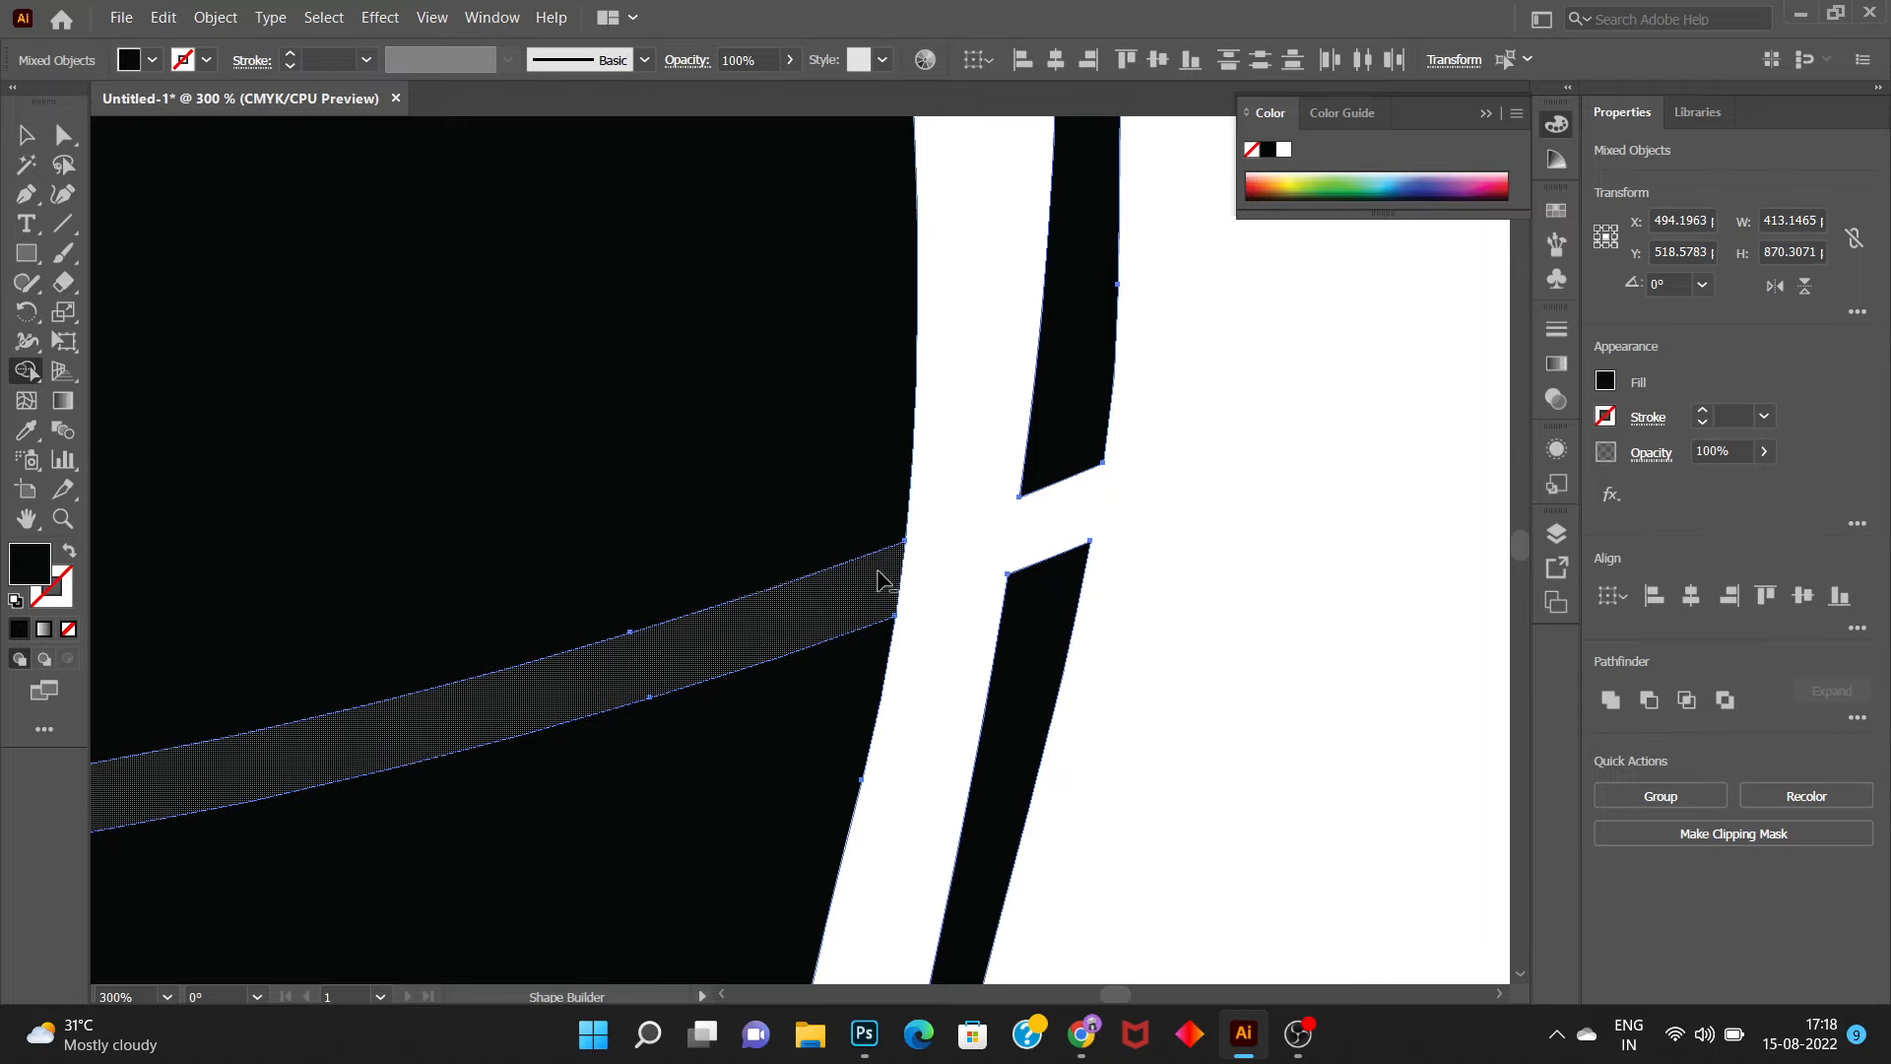
{"action": "left_click", "coordinate": [808, 621], "text": "alt"}
{"action": "left_click_drag", "start_coordinate": [785, 633], "coordinate": [1260, 592]}
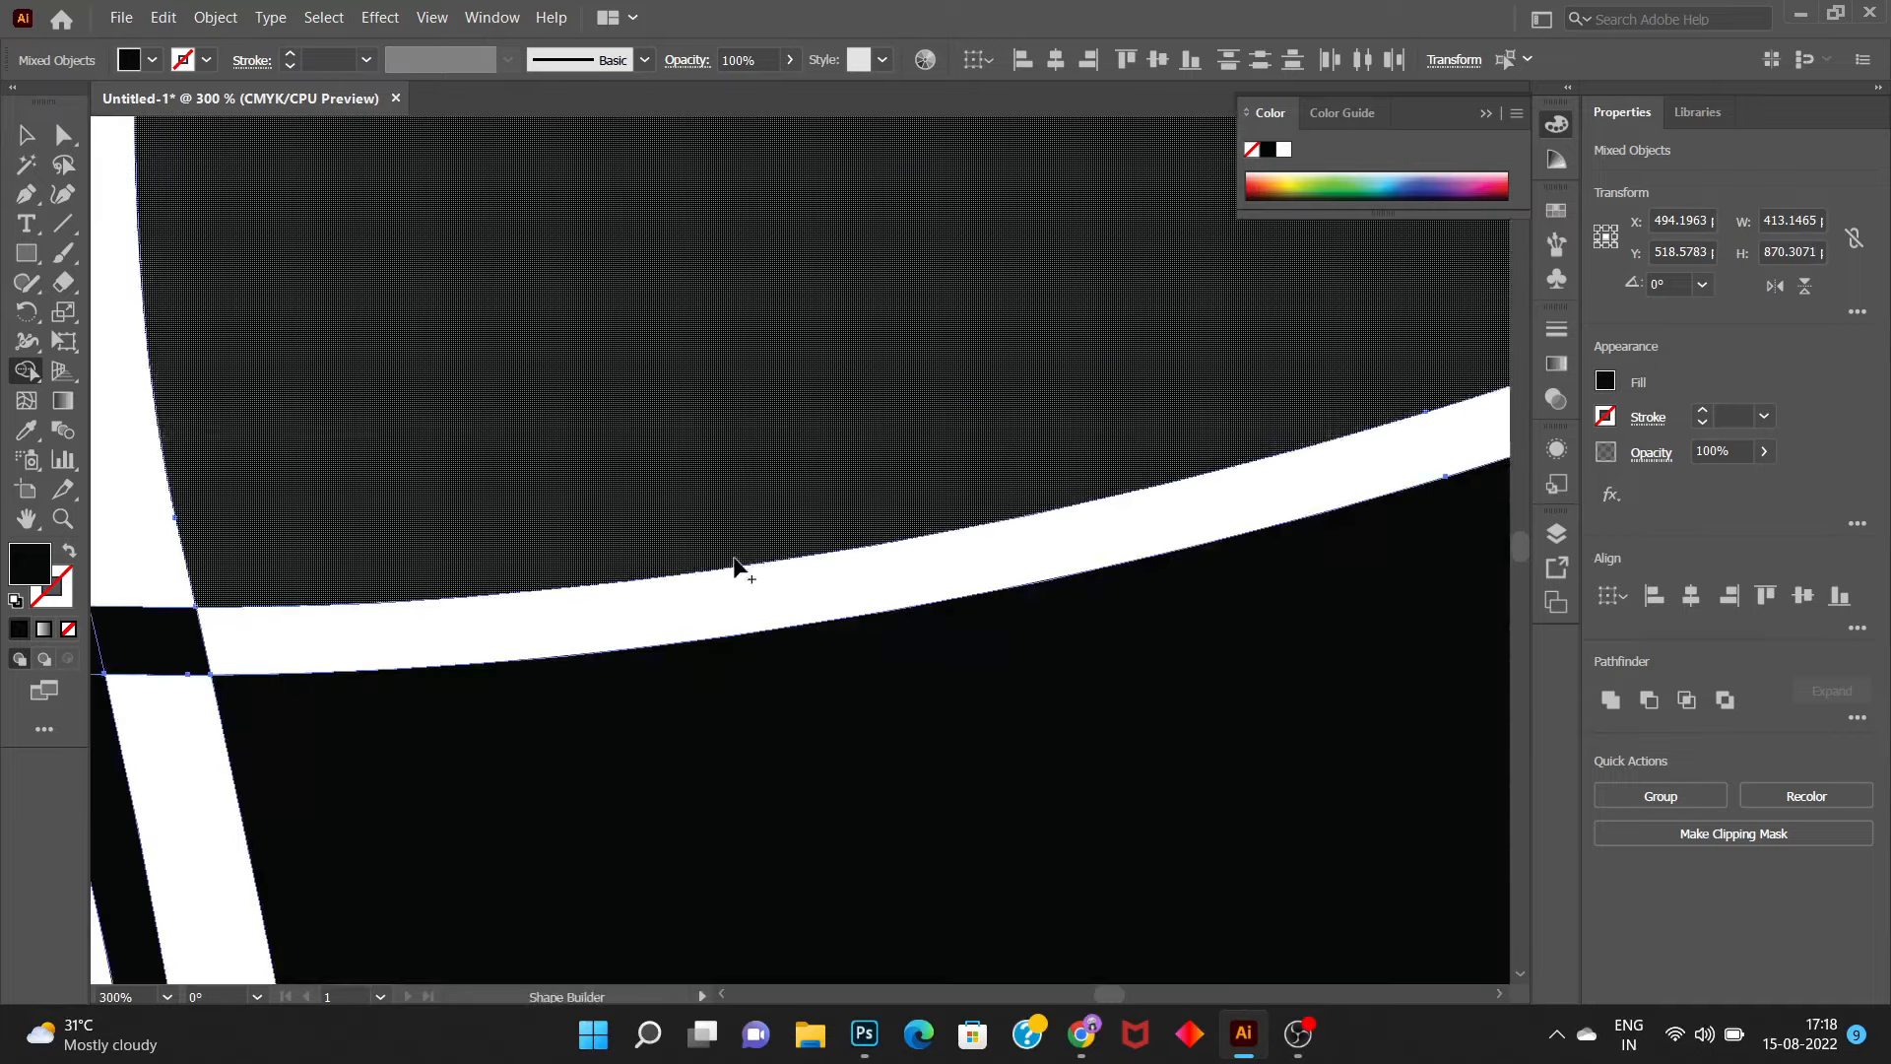
{"action": "scroll", "coordinate": [380, 696], "scroll_direction": "down", "scroll_amount": 3}
{"action": "left_click_drag", "start_coordinate": [380, 696], "coordinate": [845, 638]}
{"action": "scroll", "coordinate": [846, 638], "scroll_direction": "up", "scroll_amount": 2}
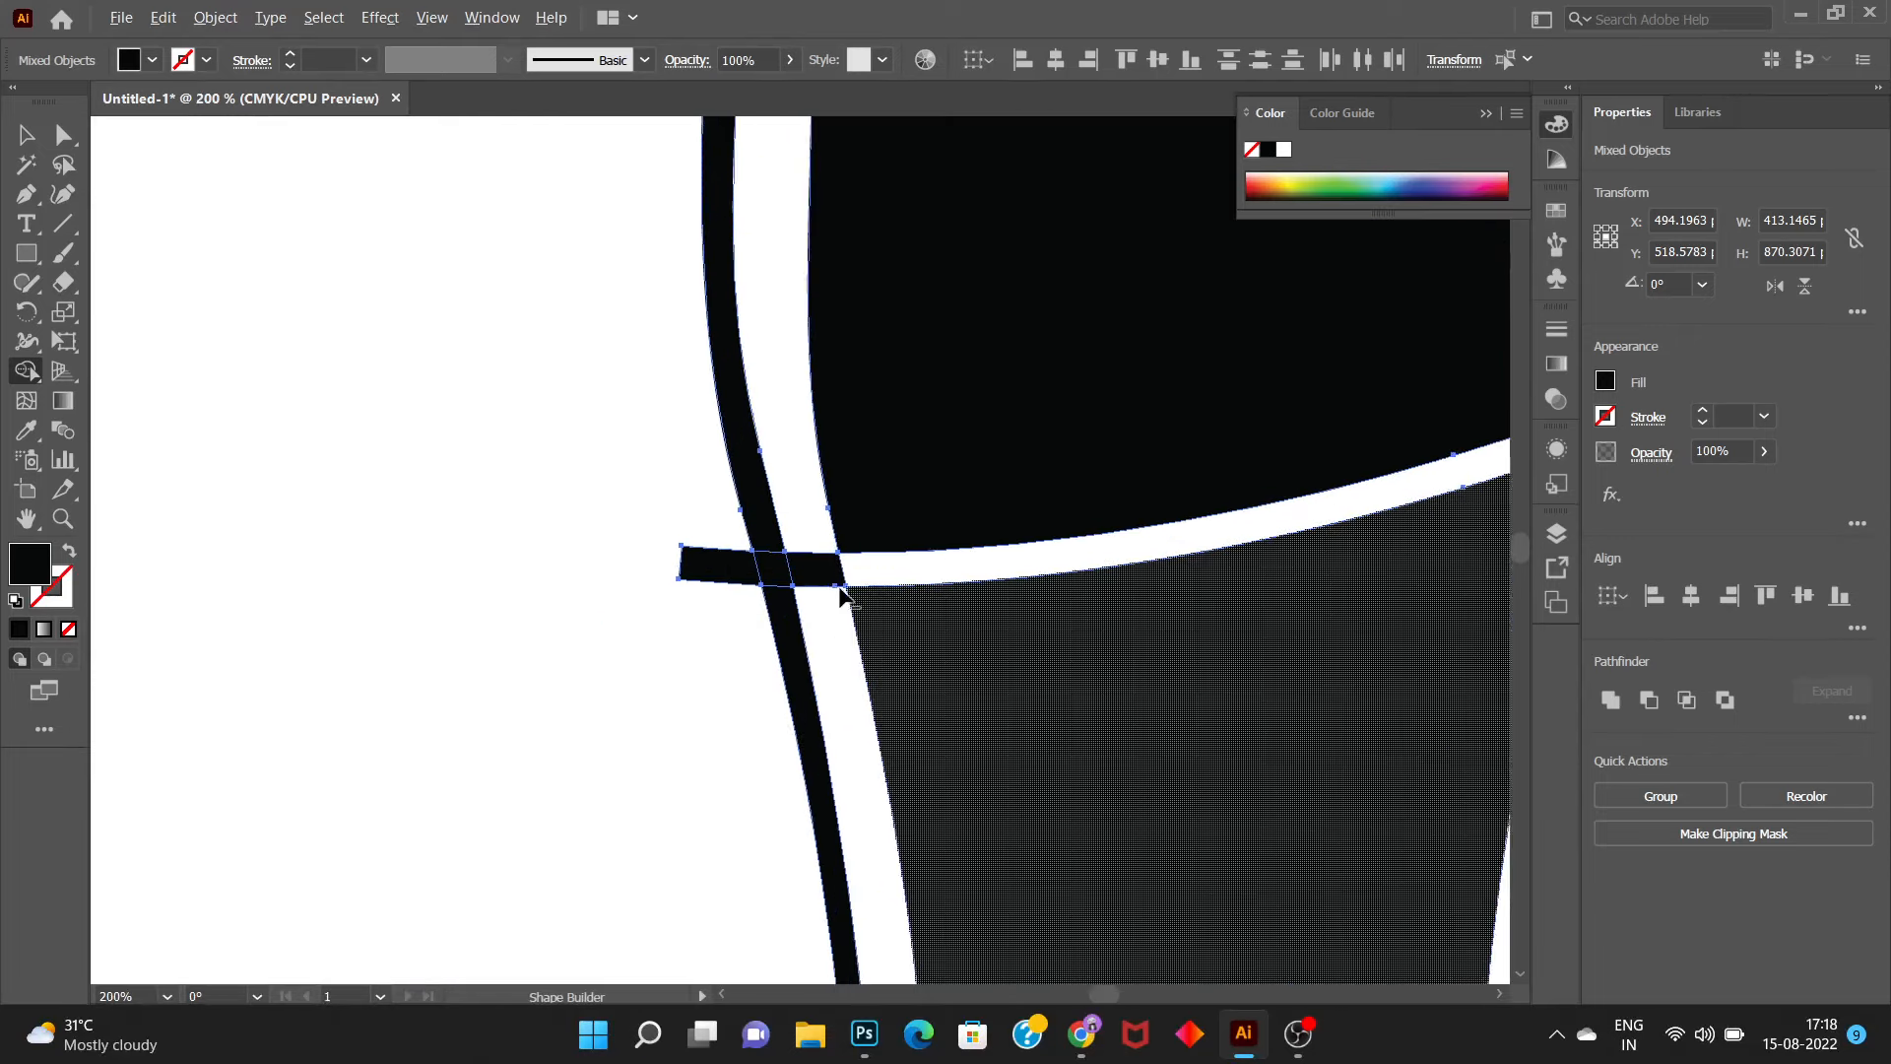
{"action": "left_click_drag", "start_coordinate": [844, 570], "coordinate": [656, 567]}
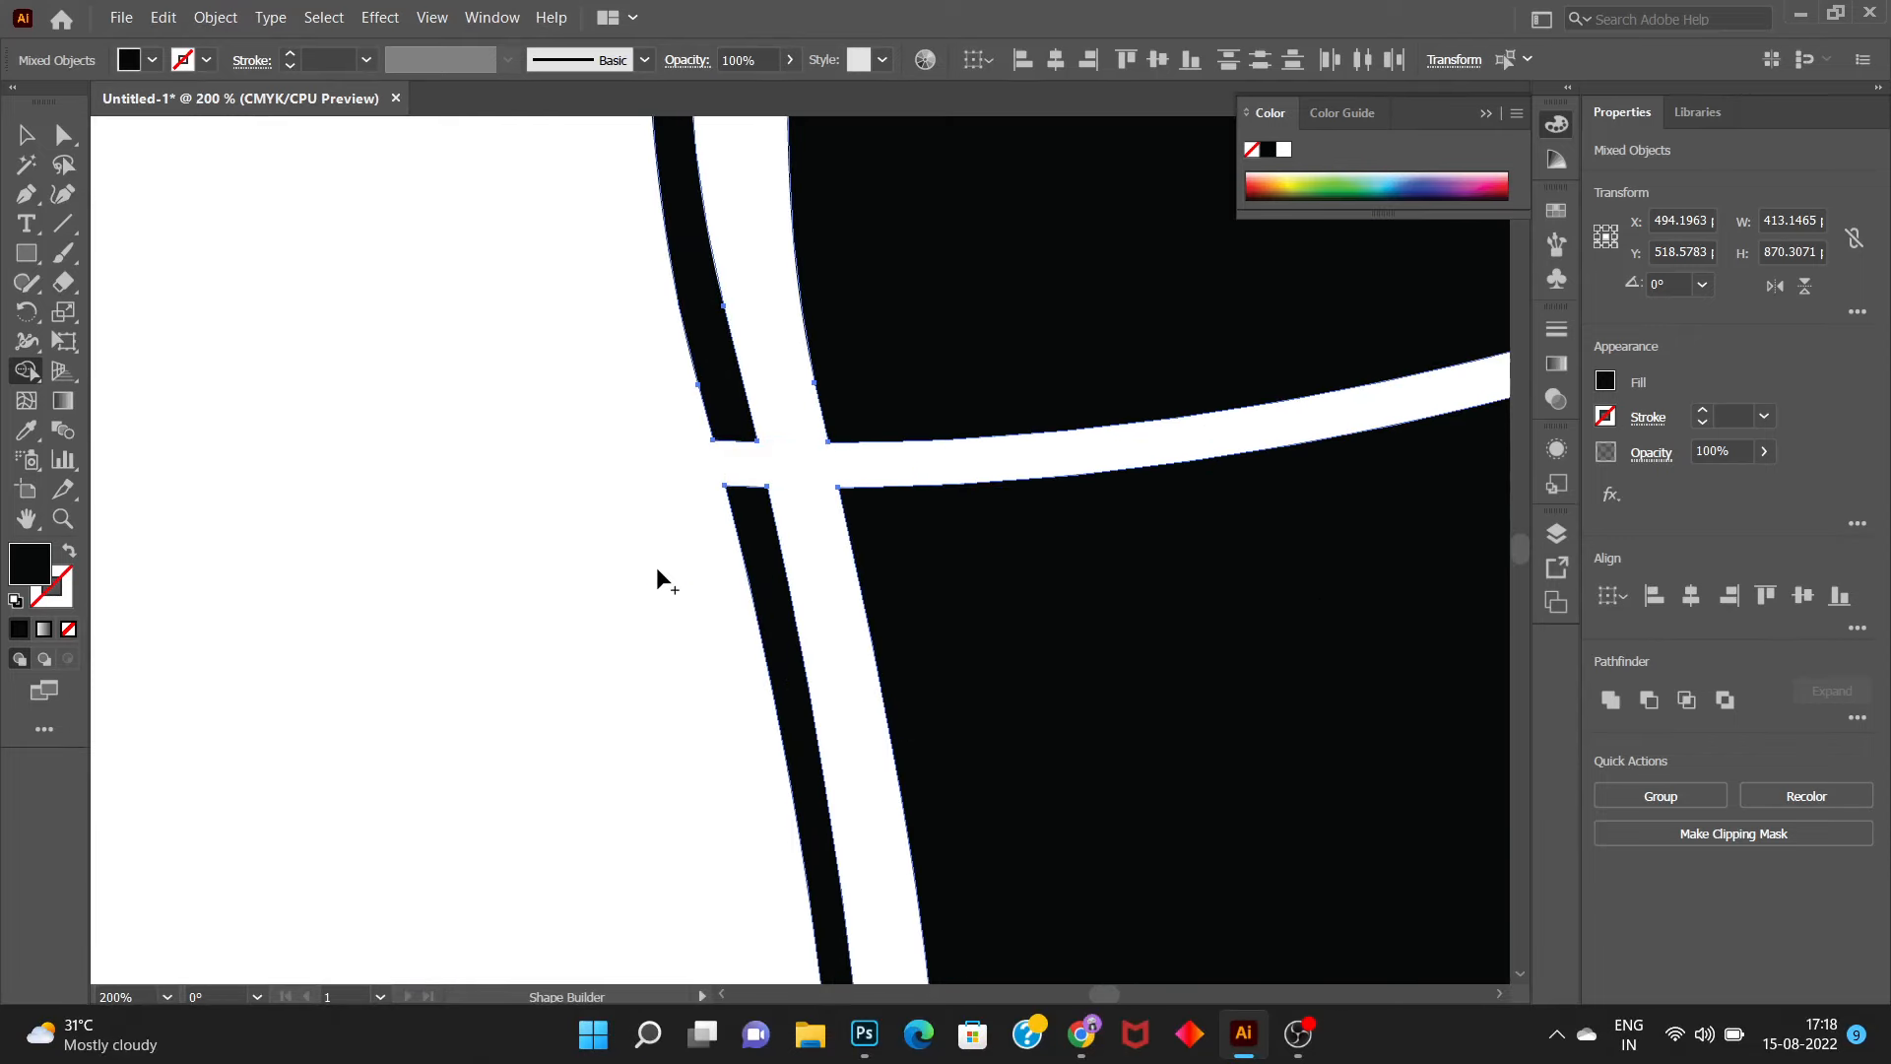
Cut the lower curved band and its overhanging ends out of the glass with the Shape Builder tool, and deselect the artwork
{"action": "scroll", "coordinate": [654, 567], "scroll_direction": "down", "scroll_amount": 4}
{"action": "scroll", "coordinate": [828, 578], "scroll_direction": "up", "scroll_amount": 4}
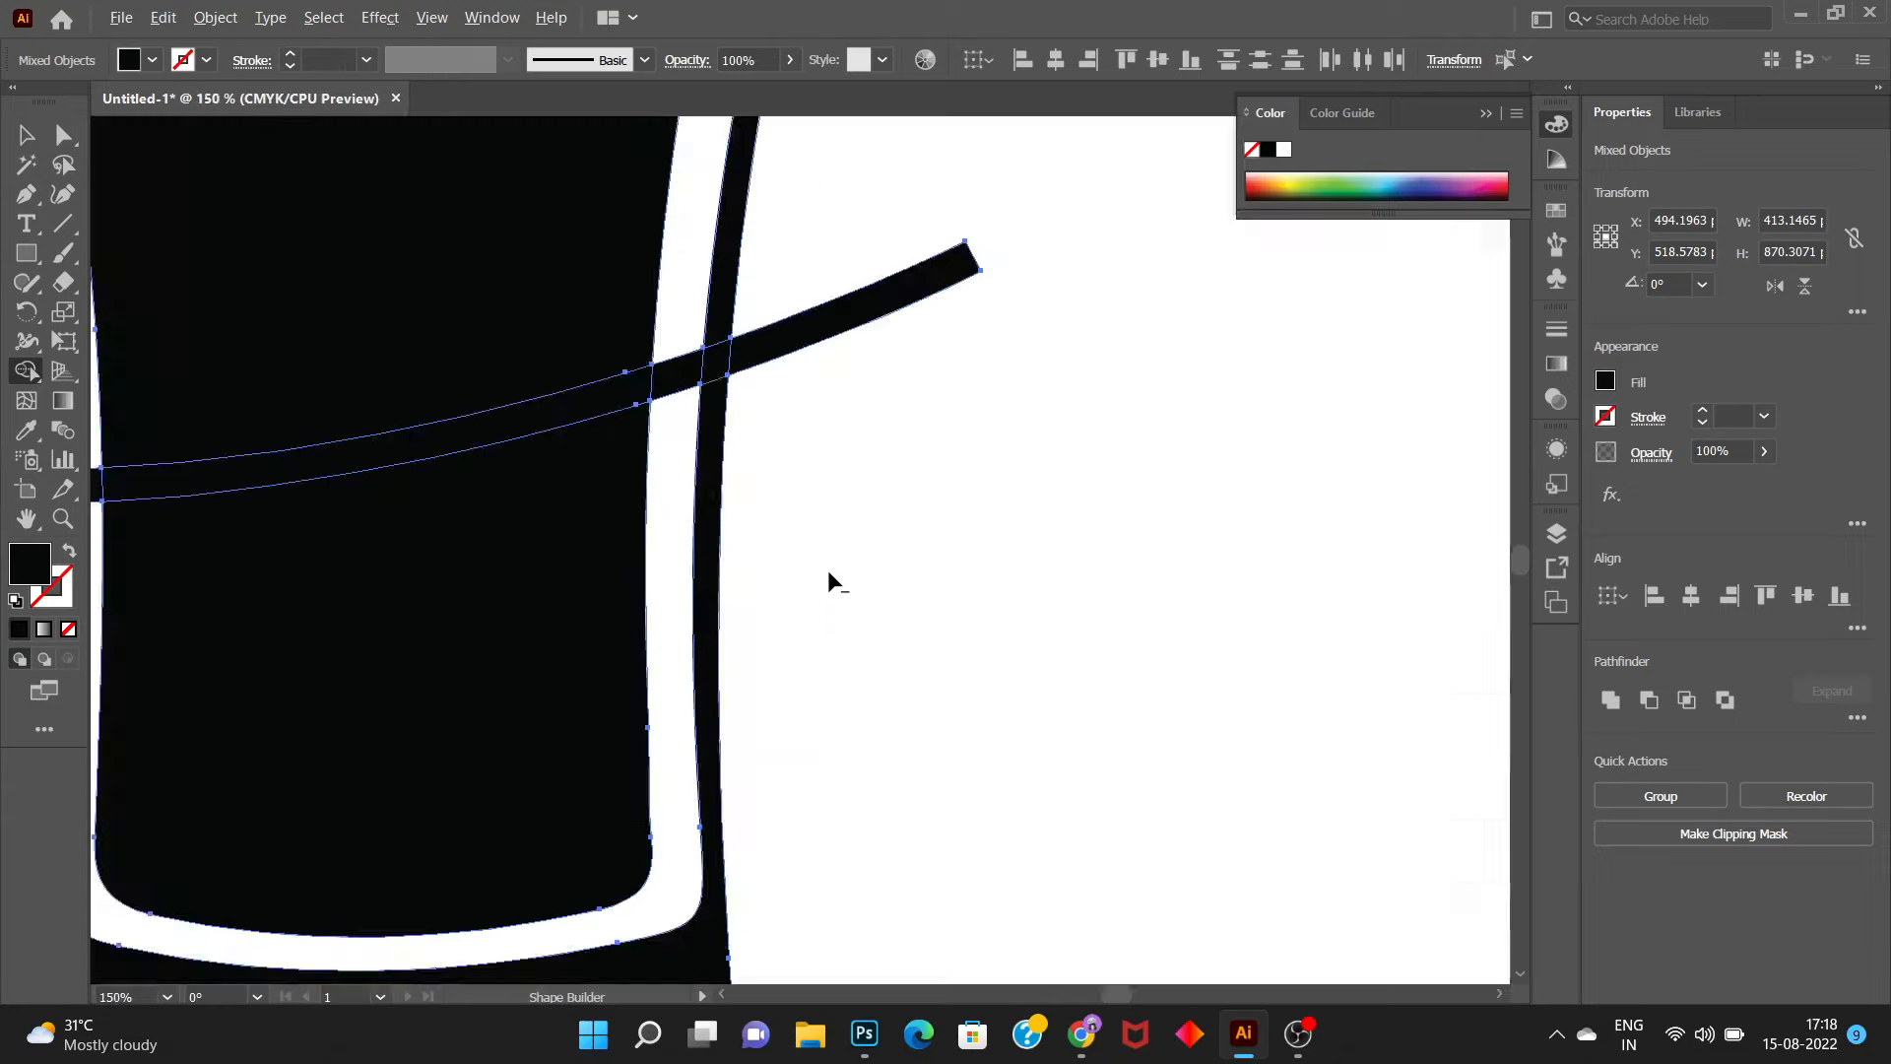
{"action": "scroll", "coordinate": [667, 477], "scroll_direction": "up", "scroll_amount": 1}
{"action": "scroll", "coordinate": [667, 476], "scroll_direction": "down", "scroll_amount": 2}
{"action": "mouse_move", "coordinate": [635, 320]}
{"action": "left_mouse_down"}
{"action": "mouse_move", "coordinate": [579, 307]}
{"action": "mouse_move", "coordinate": [645, 295]}
{"action": "left_mouse_up"}
{"action": "scroll", "coordinate": [497, 365], "scroll_direction": "down", "scroll_amount": 3}
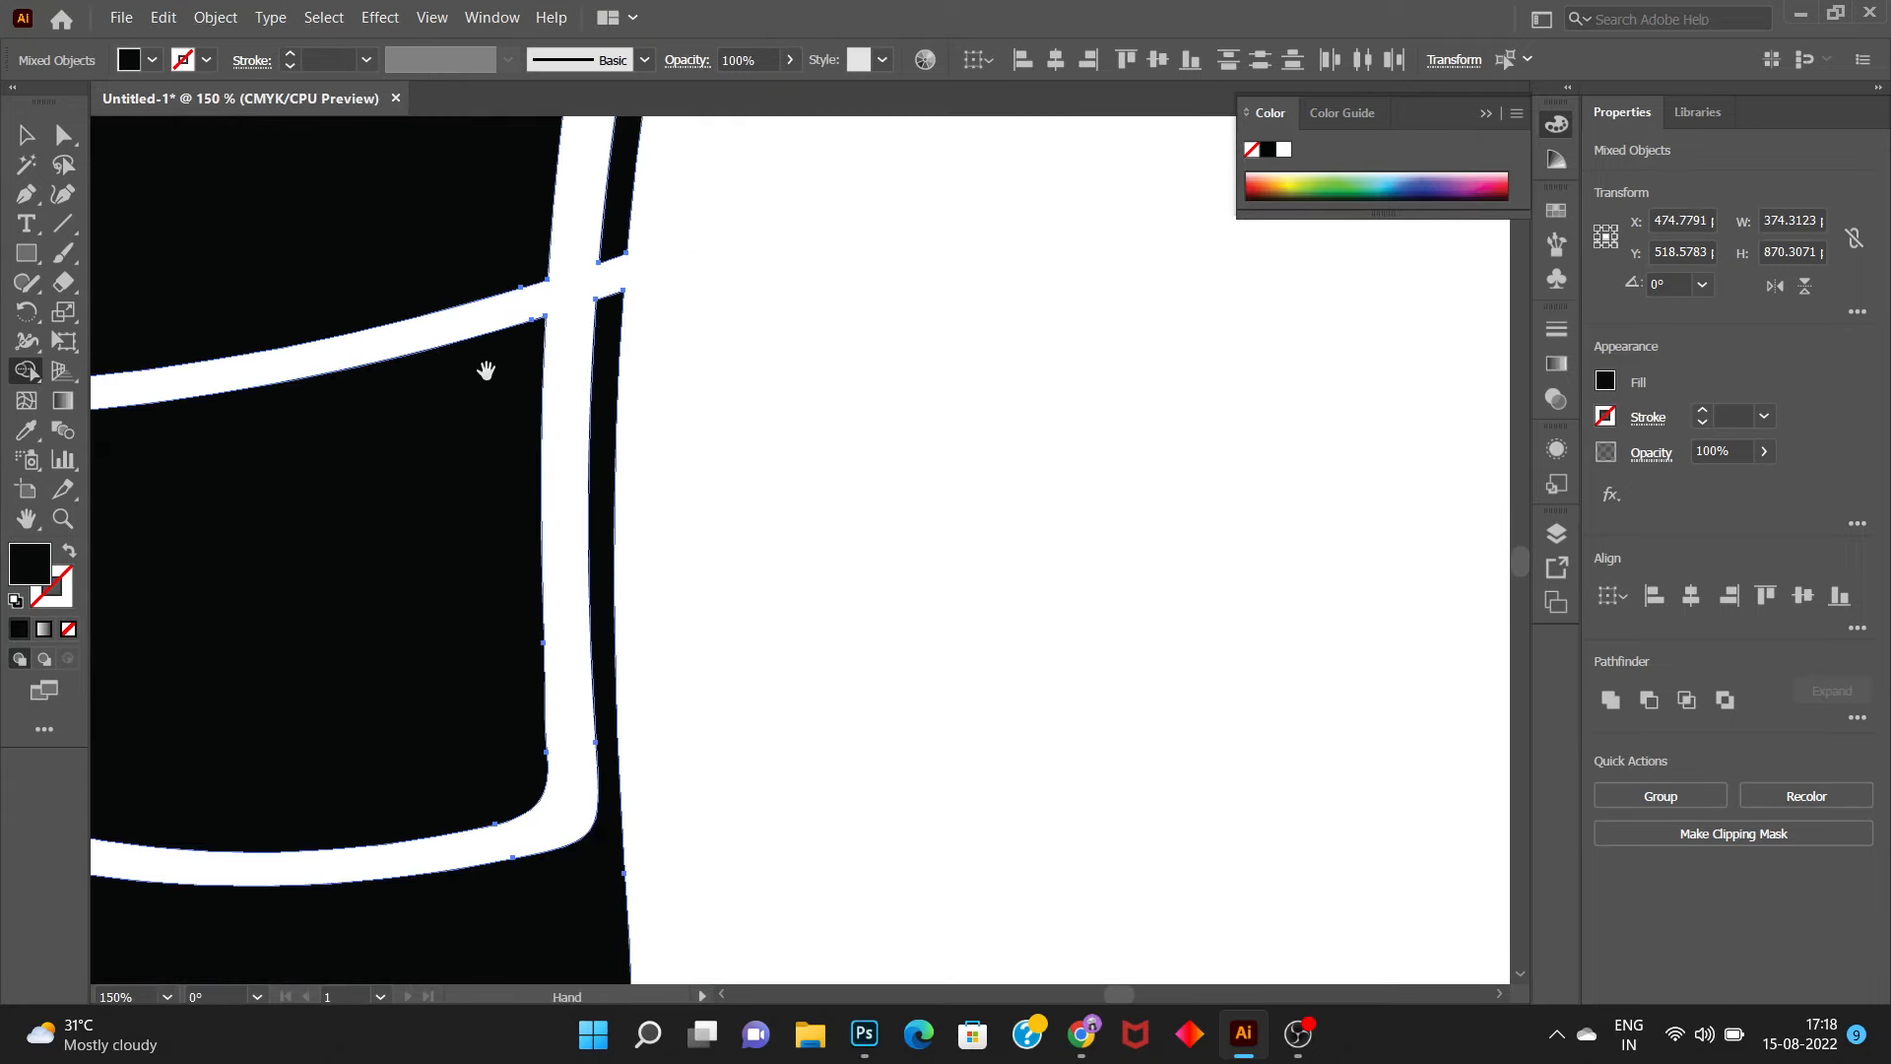
{"action": "scroll", "coordinate": [473, 401], "scroll_direction": "down", "scroll_amount": 4}
{"action": "scroll", "coordinate": [565, 422], "scroll_direction": "up", "scroll_amount": 6}
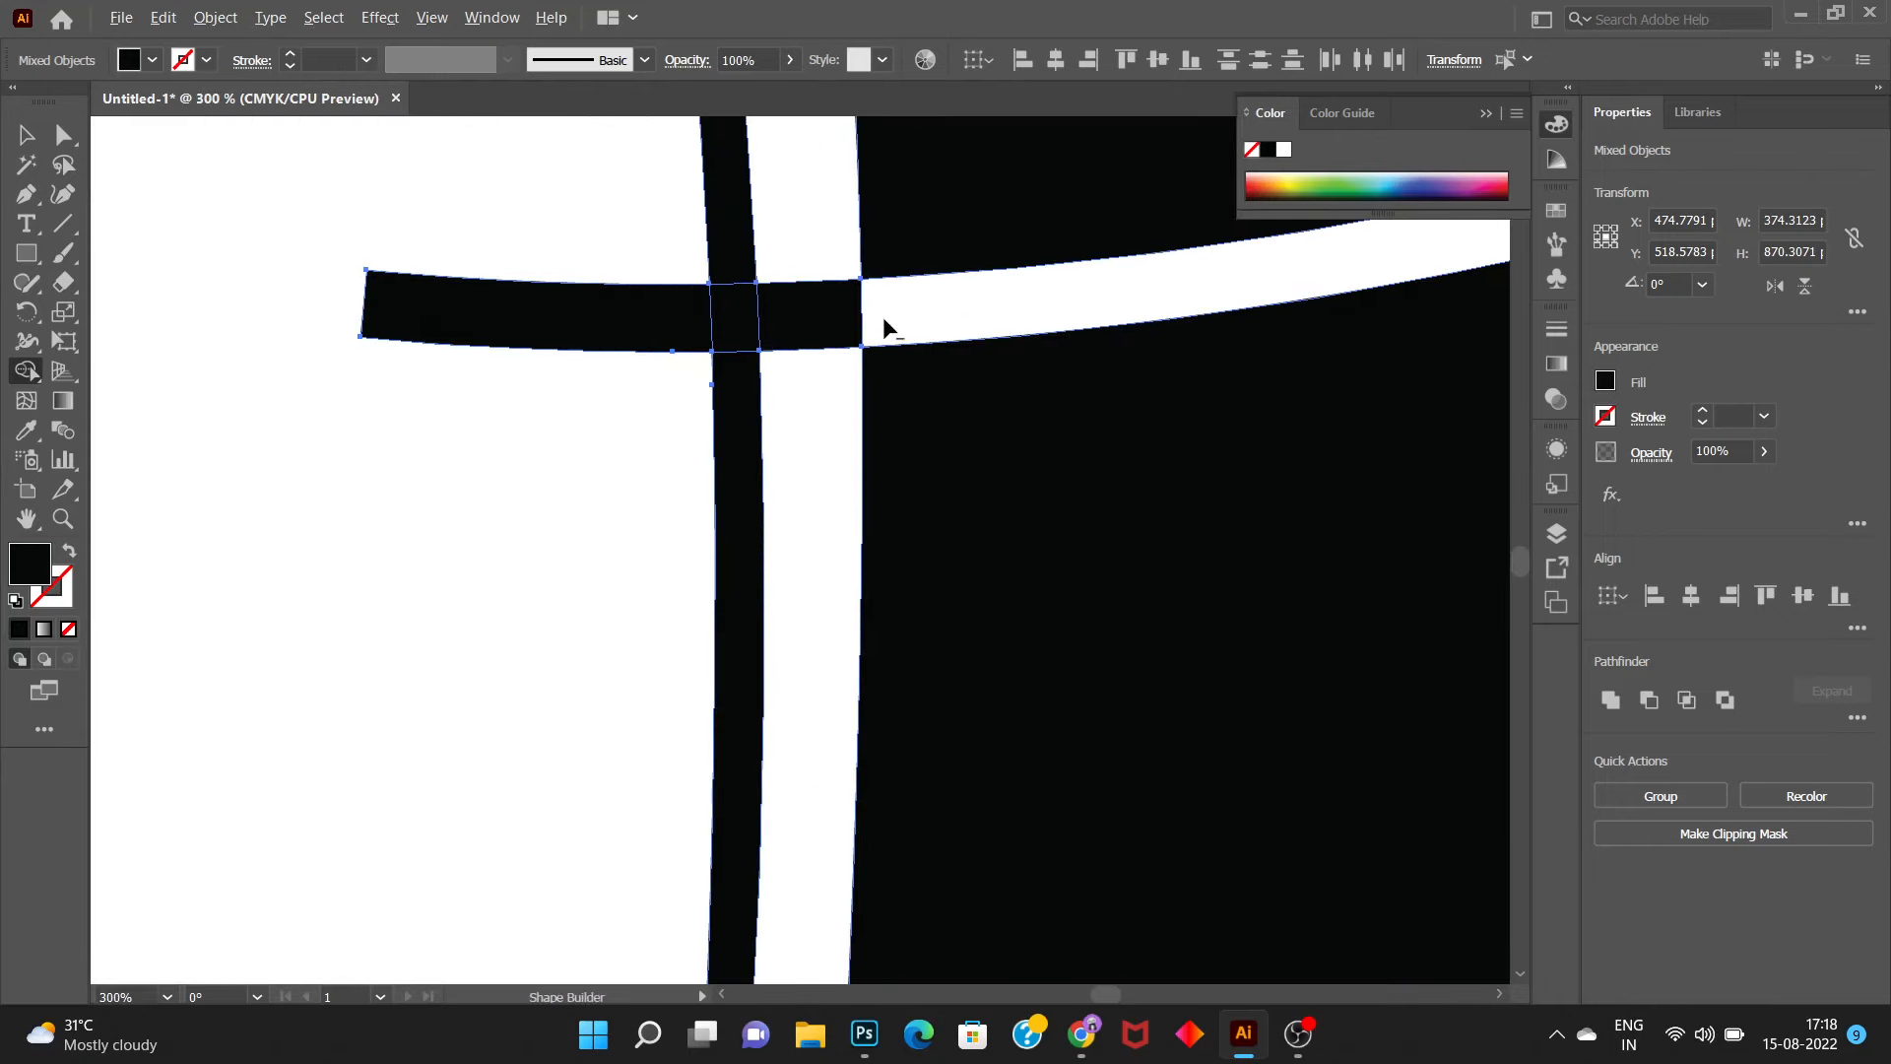
{"action": "left_click_drag", "start_coordinate": [857, 330], "coordinate": [611, 338]}
{"action": "scroll", "coordinate": [611, 338], "scroll_direction": "down", "scroll_amount": 7}
{"action": "scroll", "coordinate": [611, 335], "scroll_direction": "down", "scroll_amount": 2}
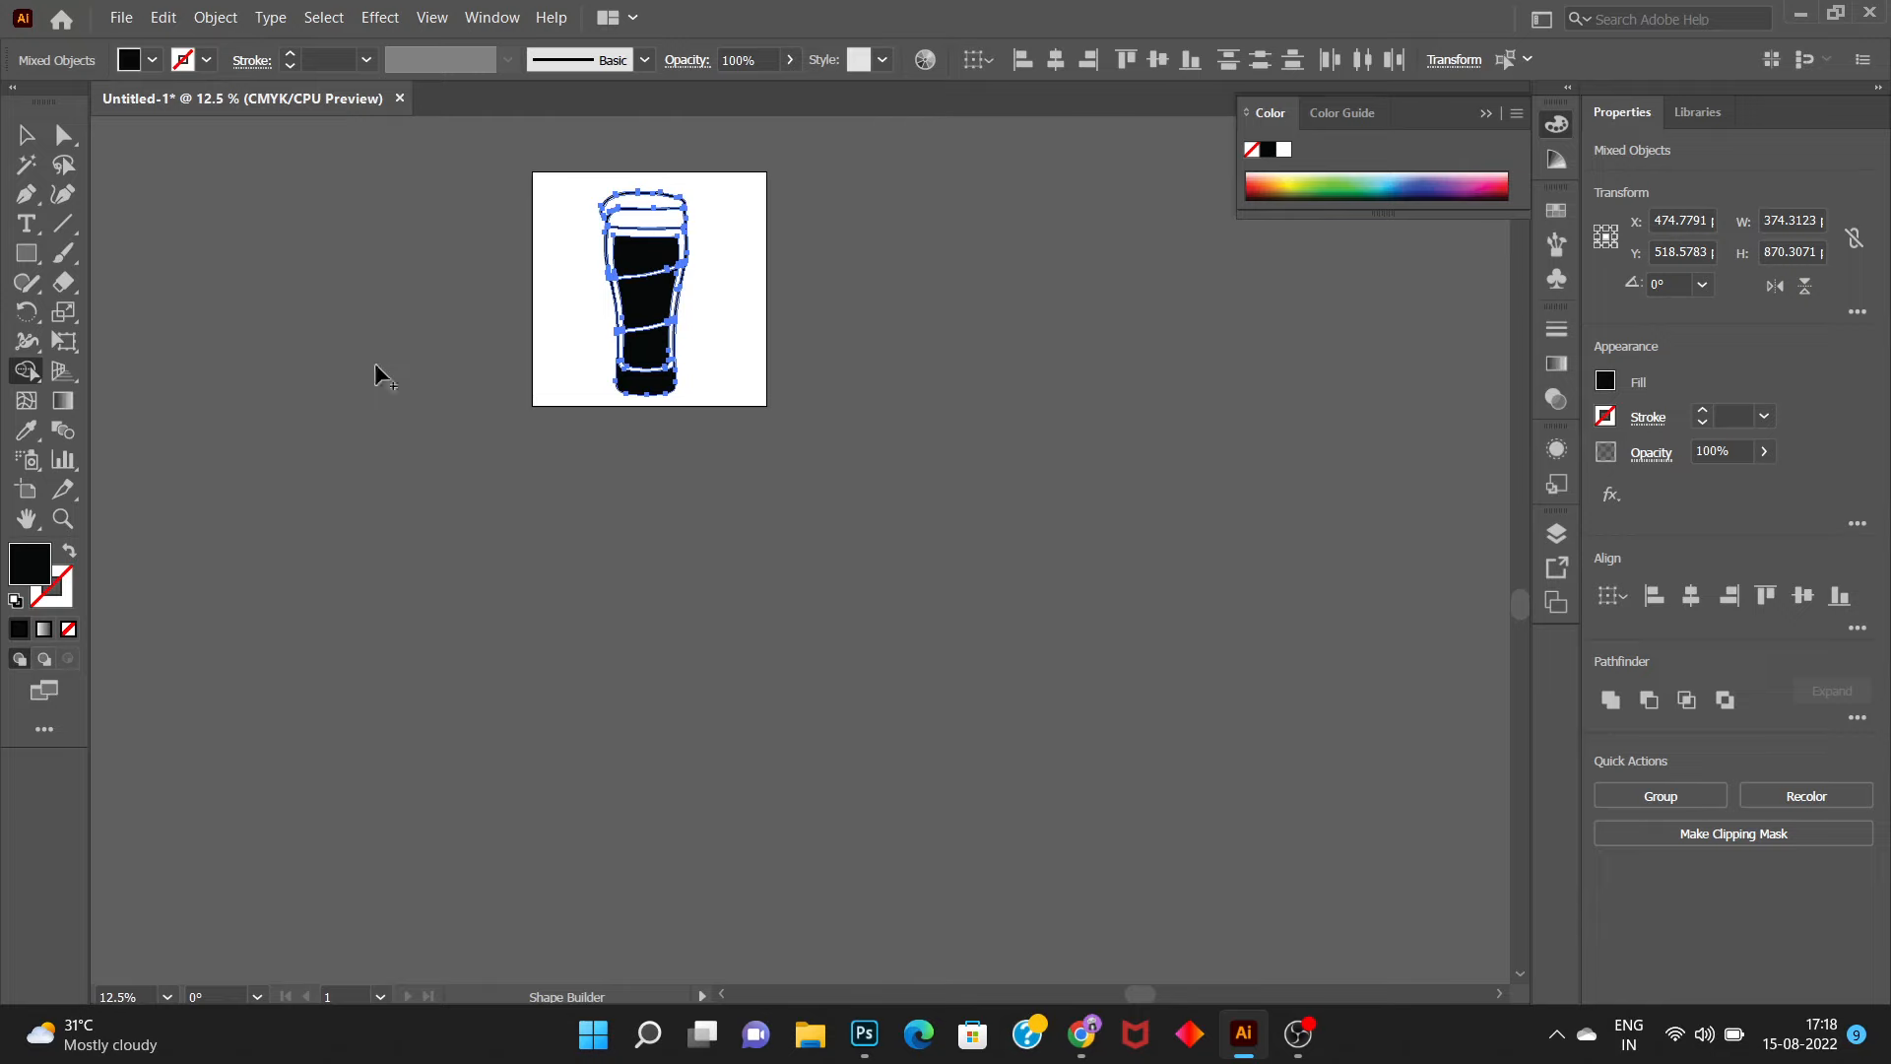
{"action": "key", "text": "v"}
{"action": "scroll", "coordinate": [583, 463], "scroll_direction": "up", "scroll_amount": 2}
{"action": "scroll", "coordinate": [583, 484], "scroll_direction": "up", "scroll_amount": 3}
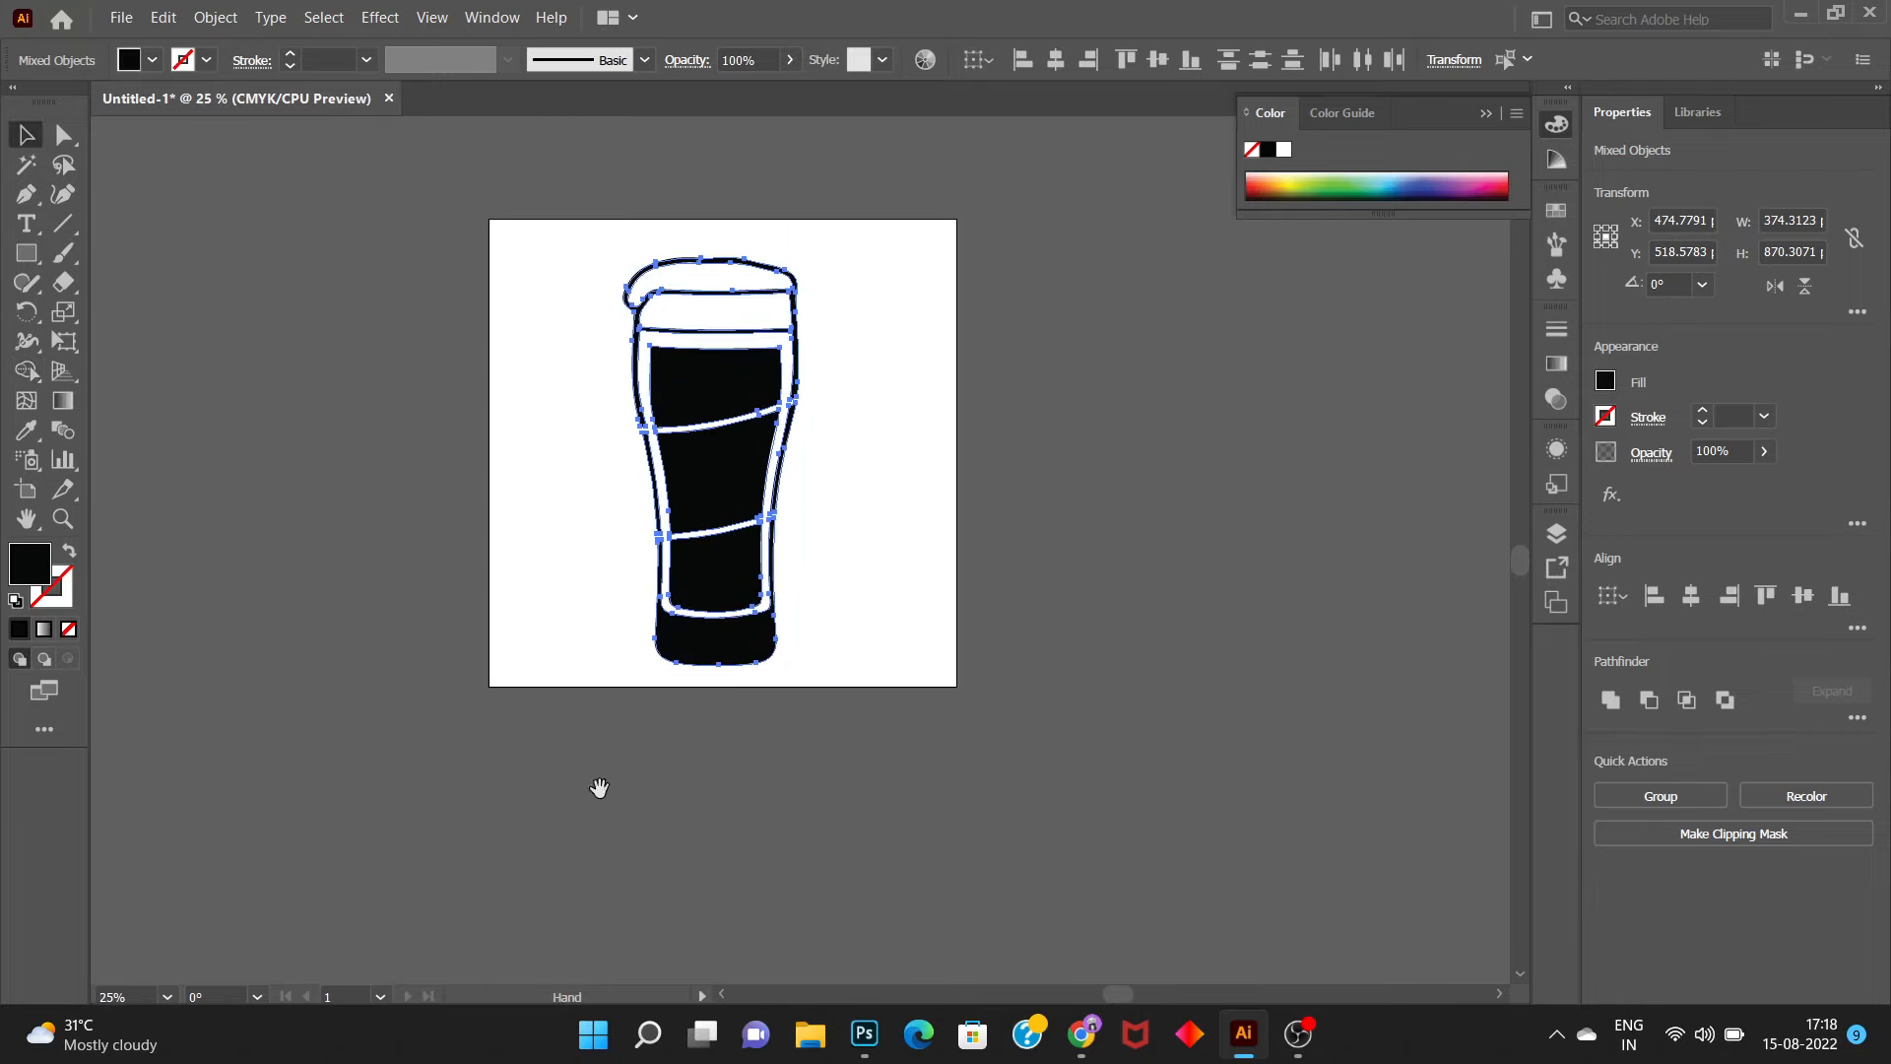
{"action": "left_click", "coordinate": [557, 591]}
Select the whole glass and change its fill to a muted slate blue
{"action": "scroll", "coordinate": [559, 532], "scroll_direction": "up", "scroll_amount": 2}
{"action": "scroll", "coordinate": [622, 448], "scroll_direction": "down", "scroll_amount": 2}
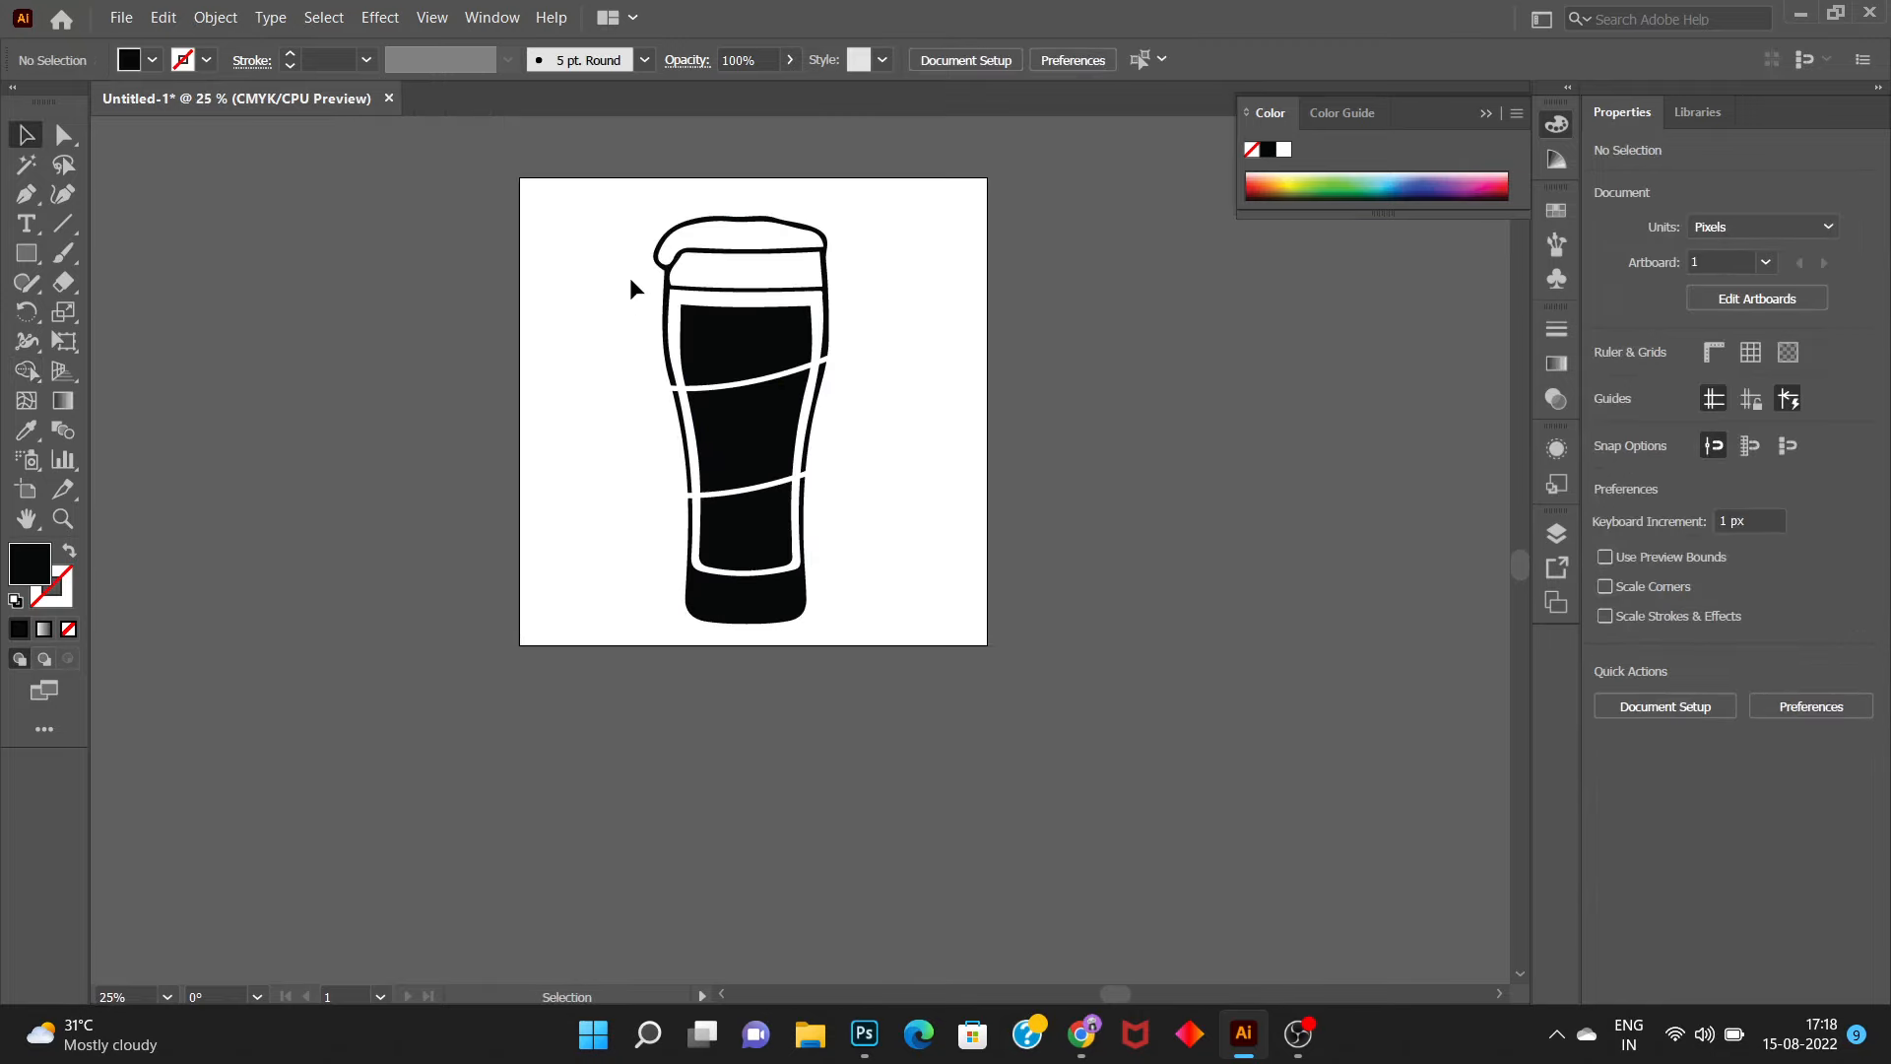
{"action": "left_click_drag", "start_coordinate": [607, 203], "coordinate": [1034, 751]}
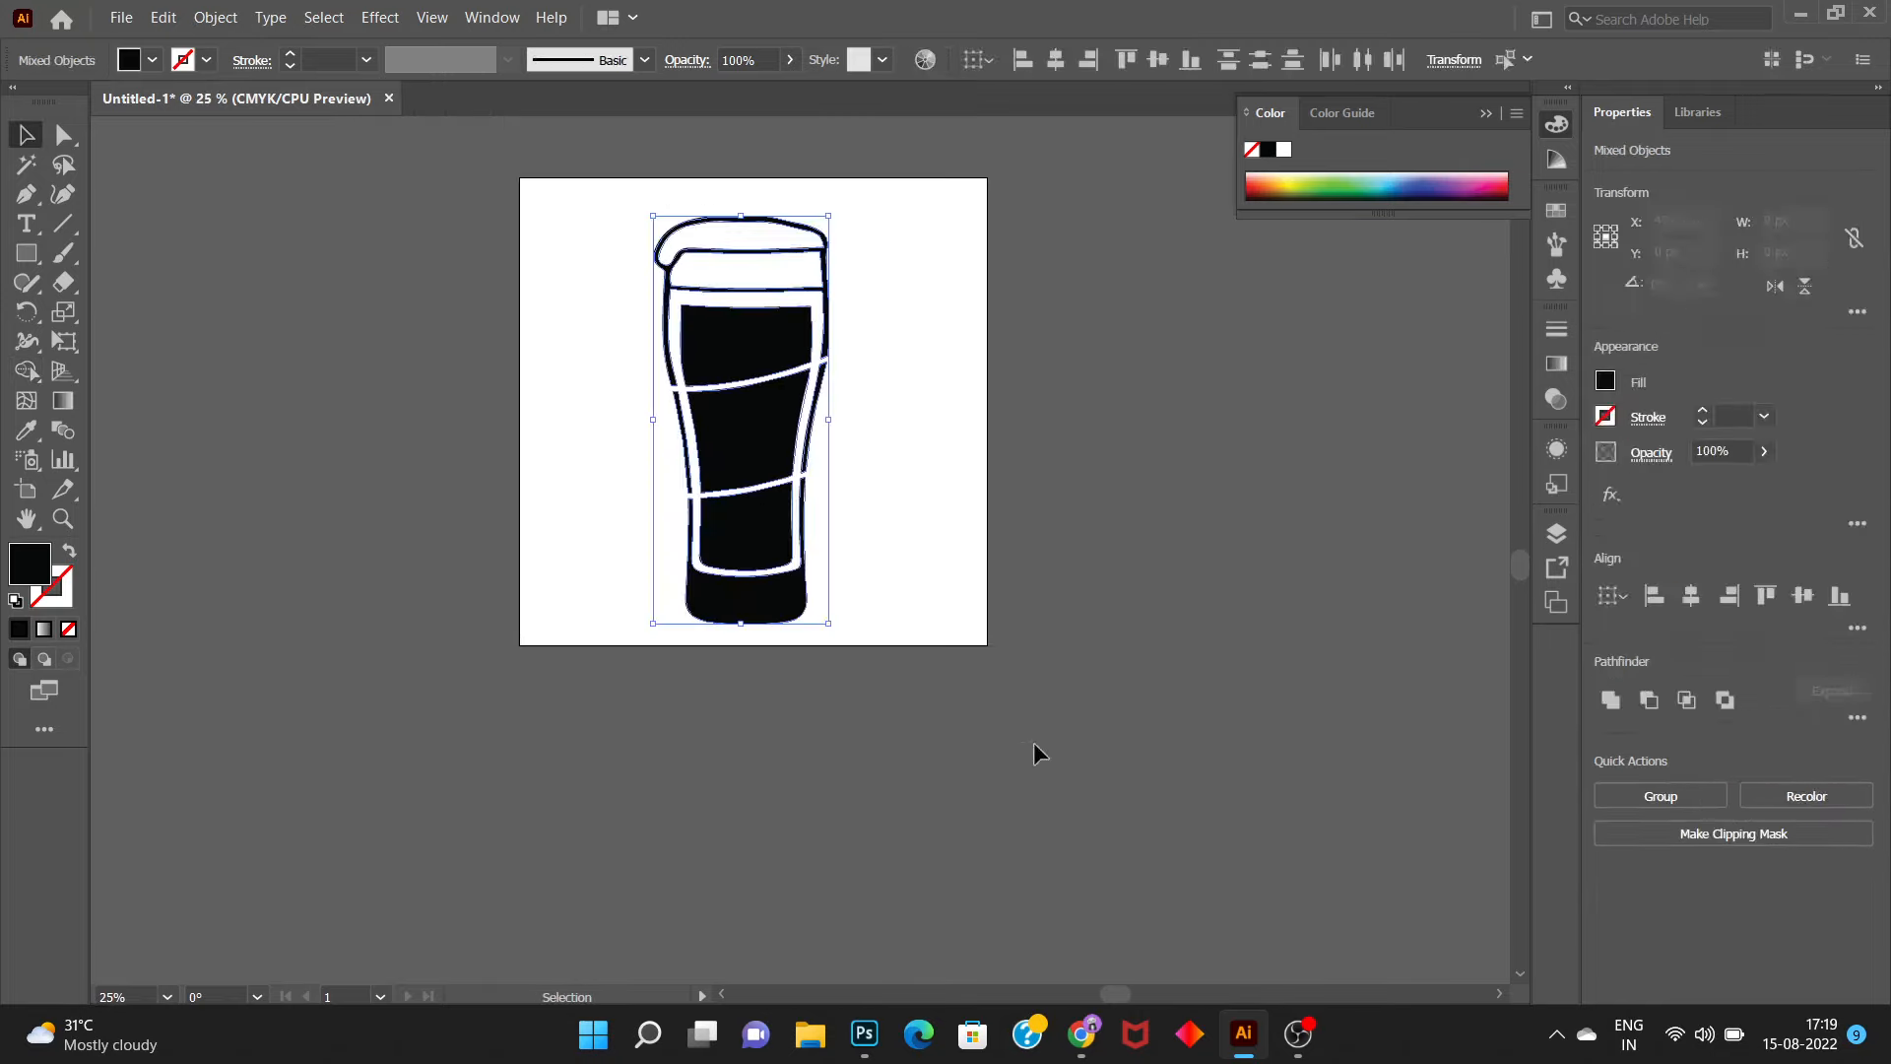
{"action": "double_click", "coordinate": [30, 576]}
{"action": "left_click_drag", "start_coordinate": [786, 480], "coordinate": [738, 511]}
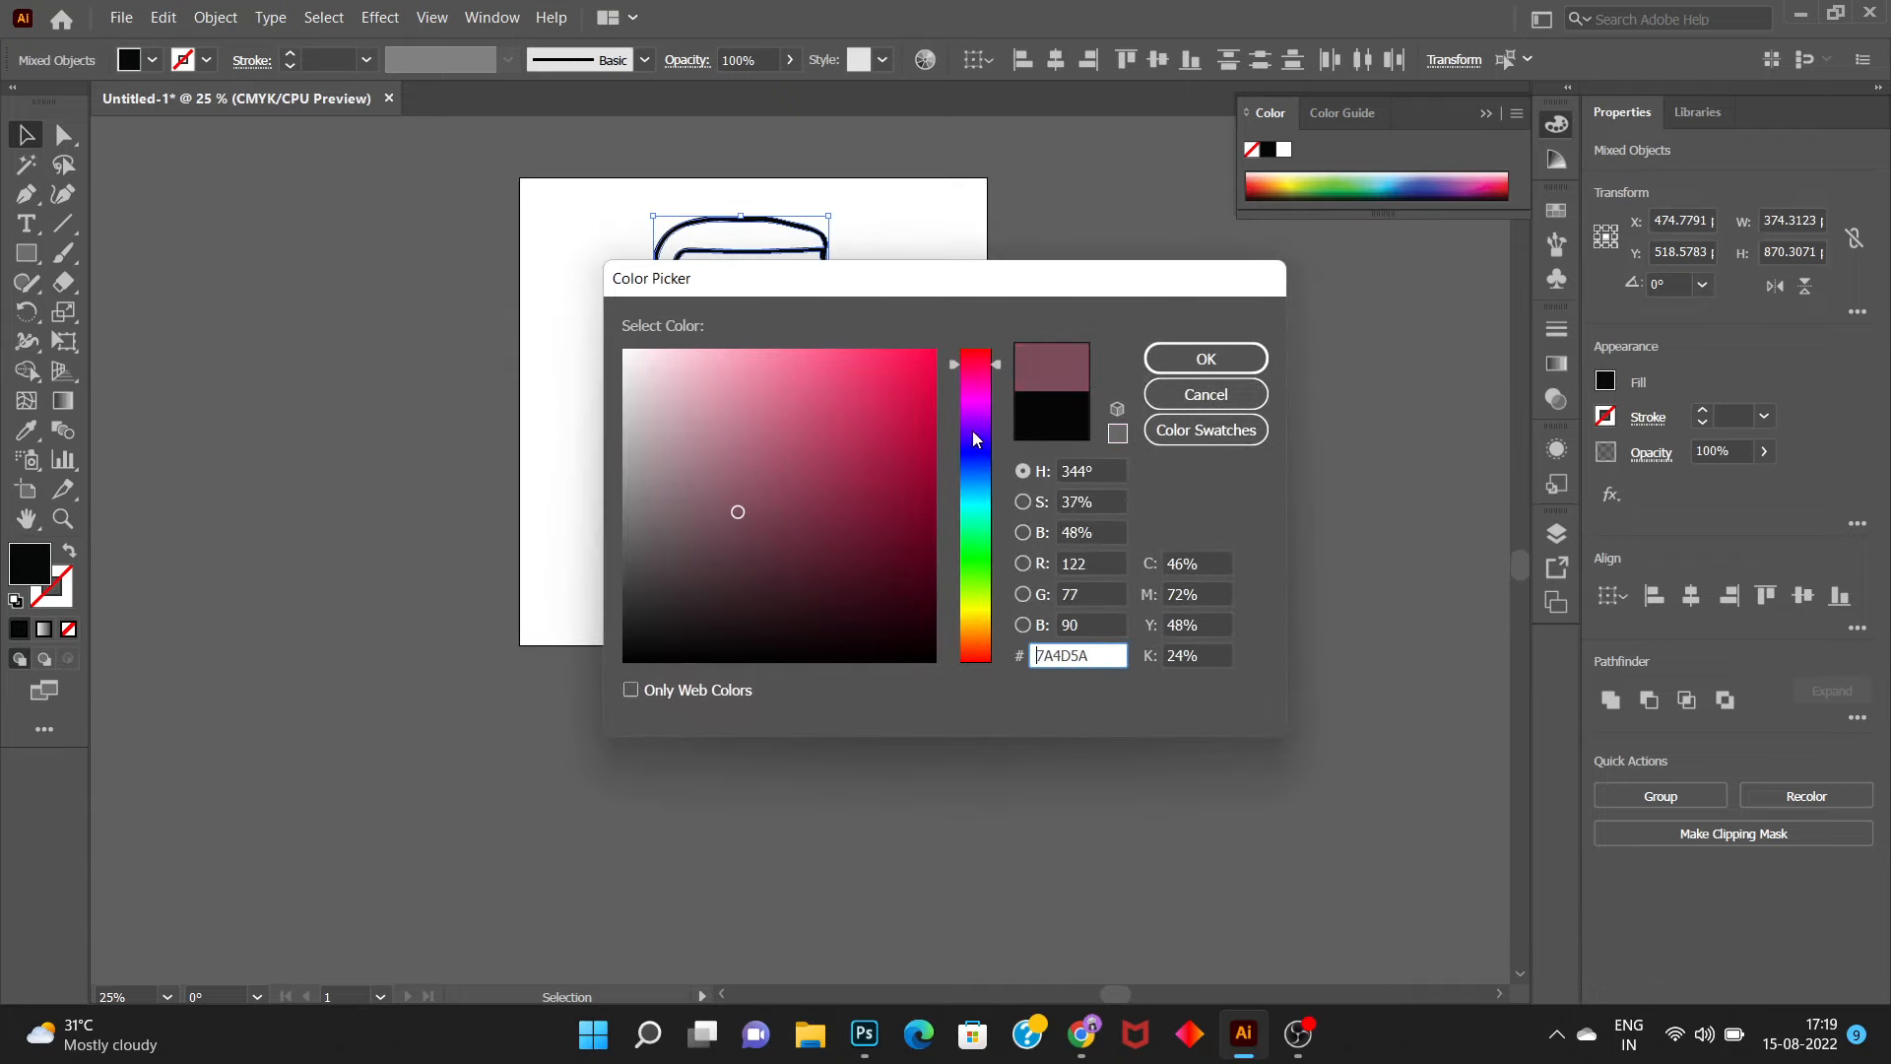
{"action": "left_click_drag", "start_coordinate": [973, 433], "coordinate": [985, 480]}
{"action": "left_click", "coordinate": [1145, 363]}
{"action": "left_click", "coordinate": [1110, 624]}
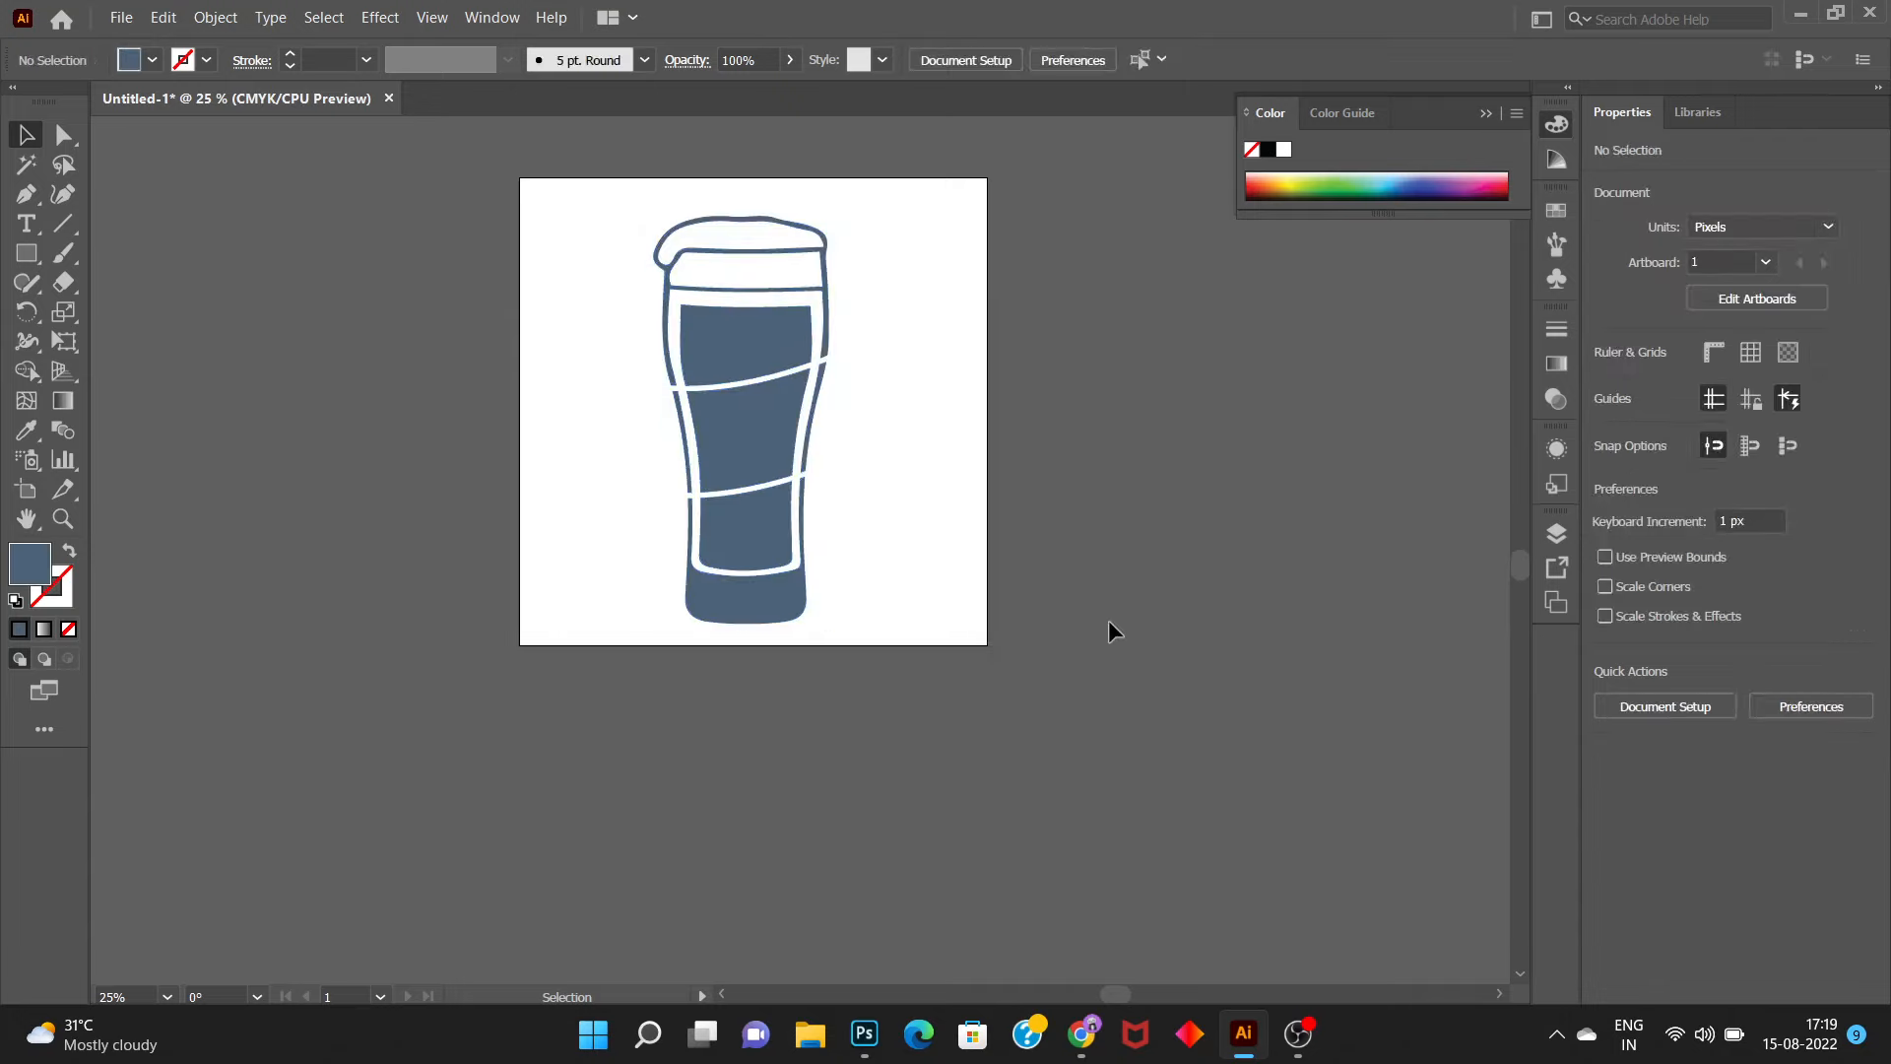
Change the whole glass's fill to the dark navy blue #25394C
{"action": "left_click_drag", "start_coordinate": [583, 260], "coordinate": [908, 684]}
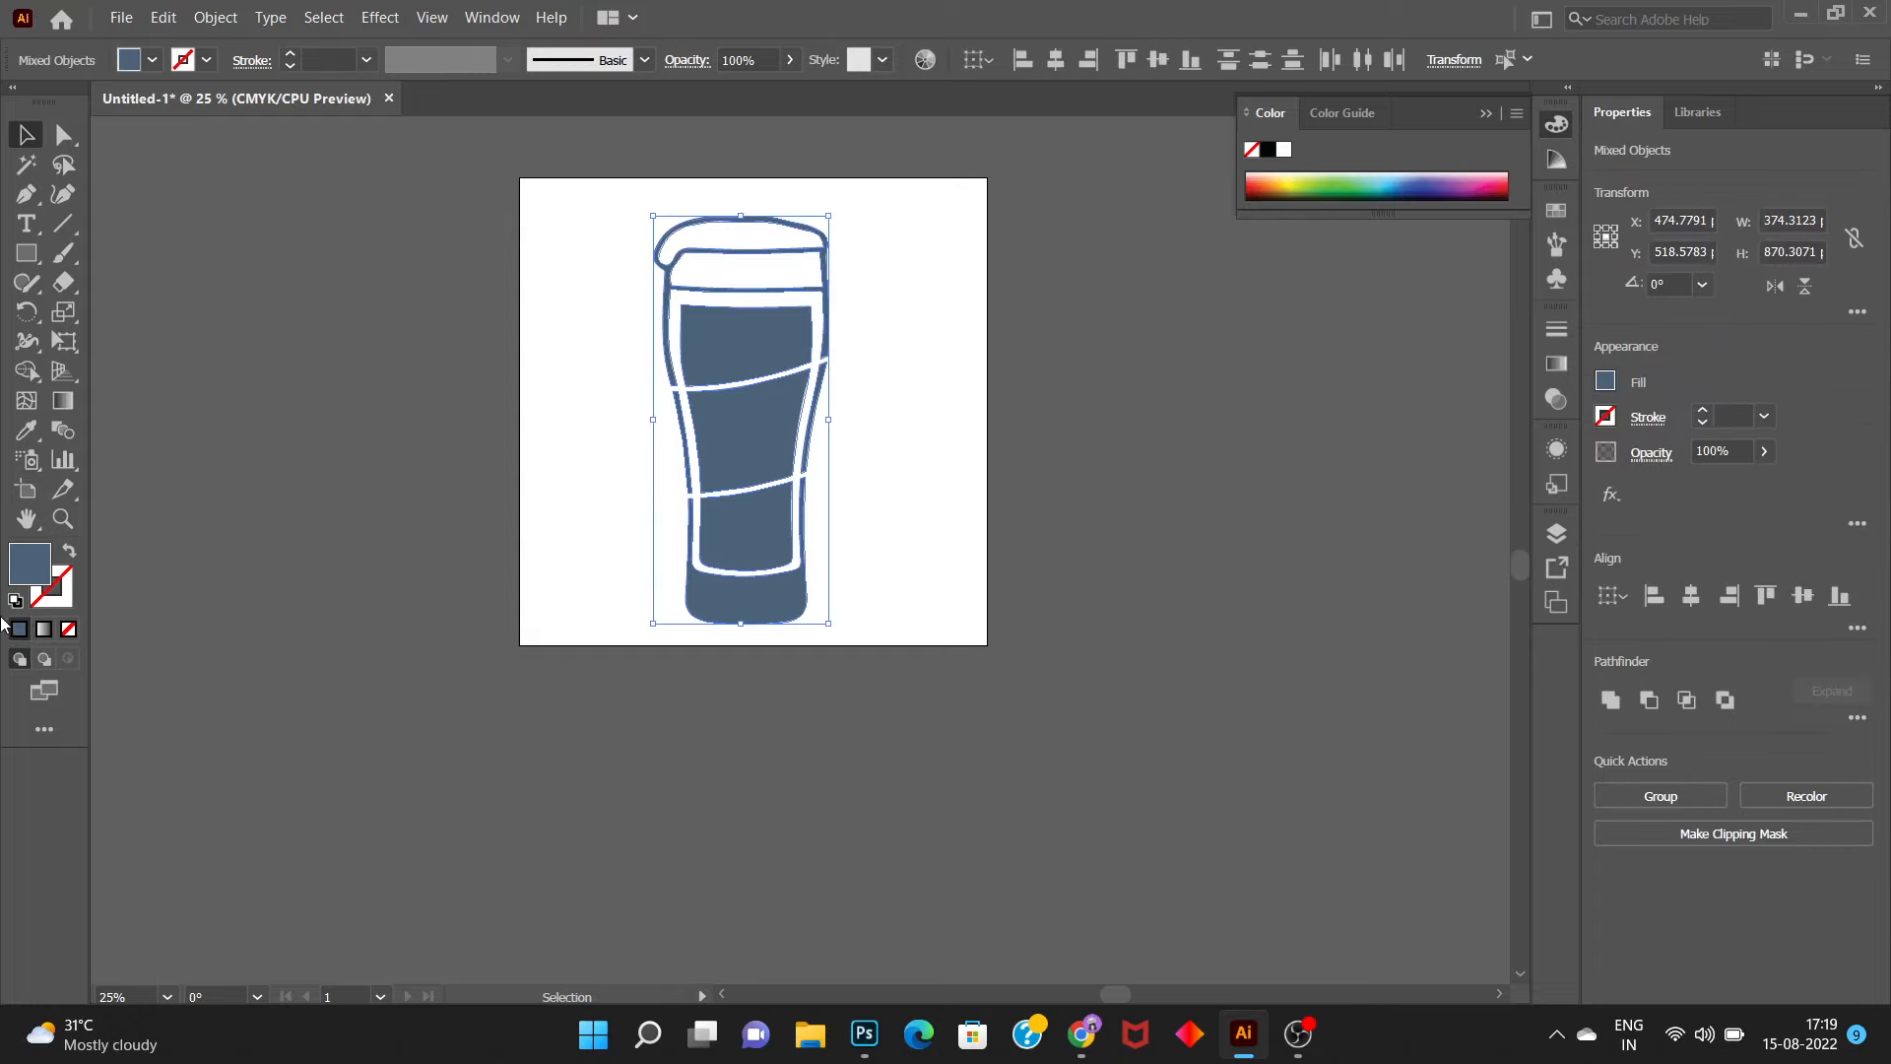
{"action": "double_click", "coordinate": [37, 583]}
{"action": "left_click_drag", "start_coordinate": [741, 524], "coordinate": [785, 567]}
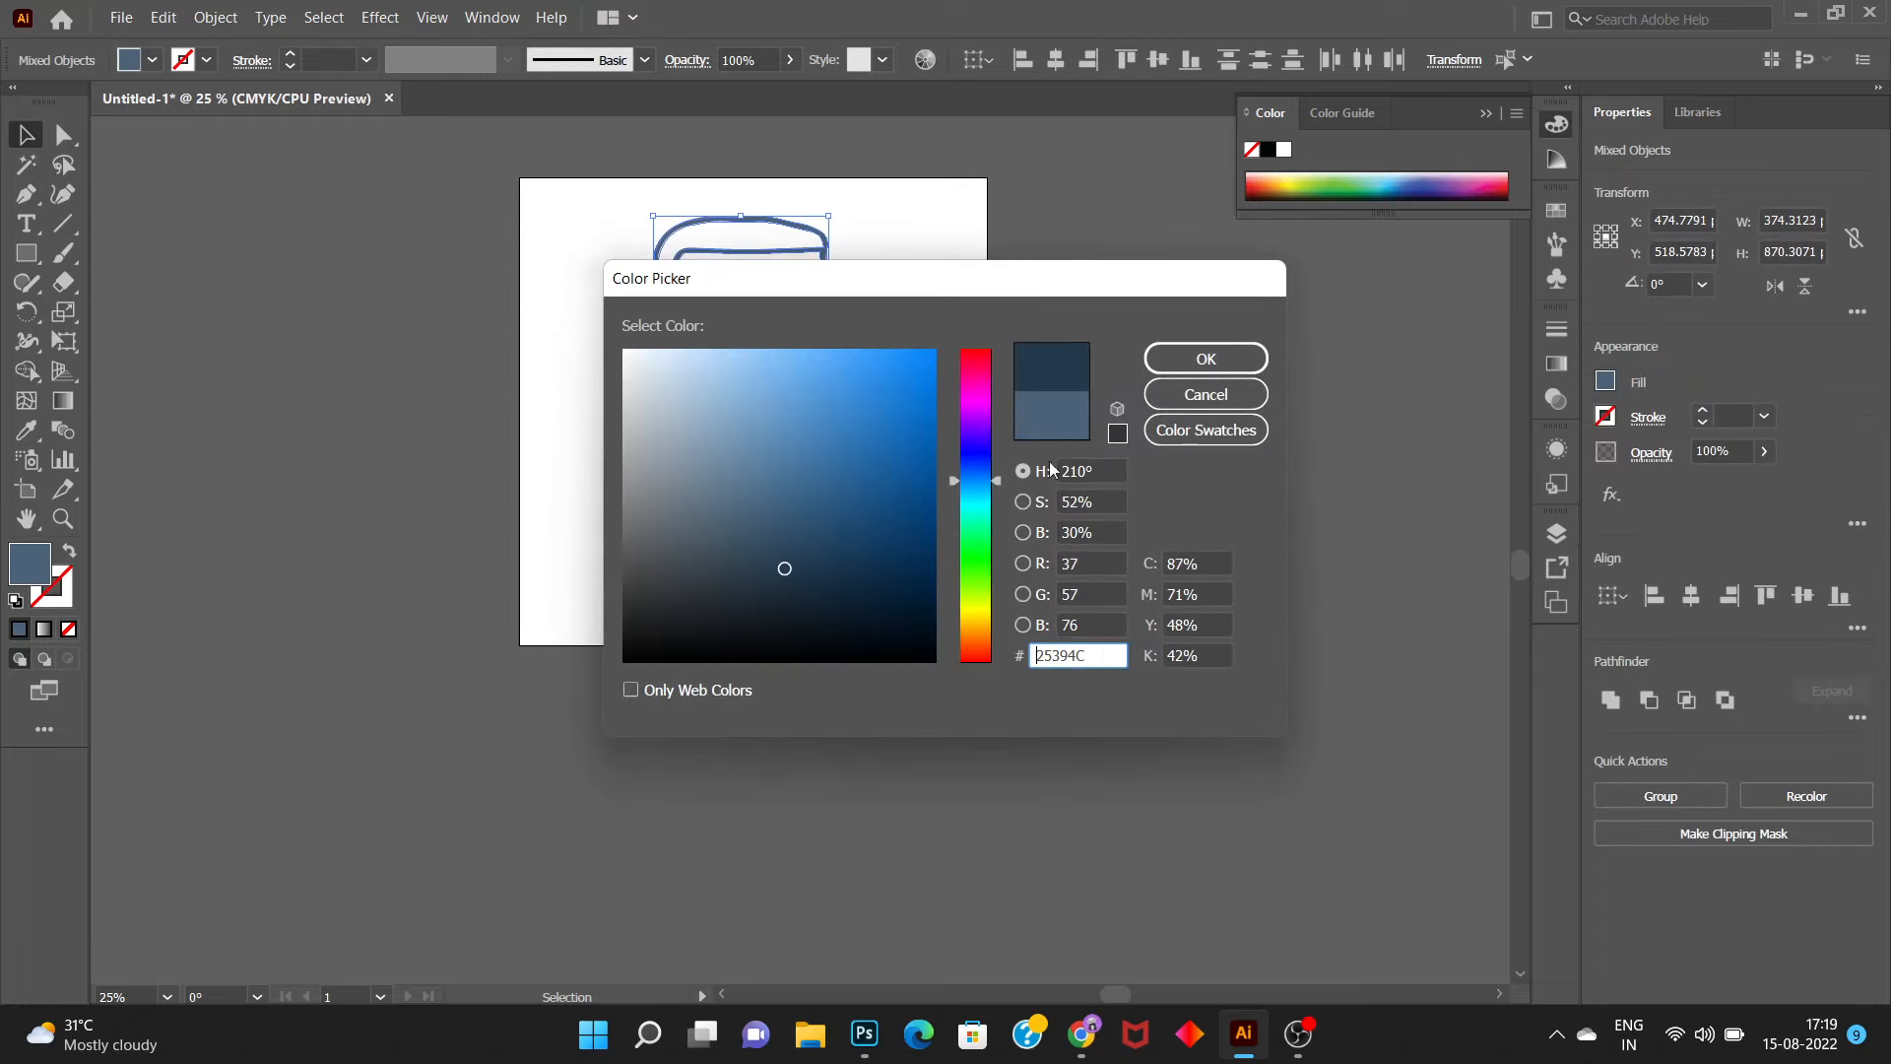
{"action": "left_click", "coordinate": [1184, 360]}
{"action": "left_click", "coordinate": [511, 435]}
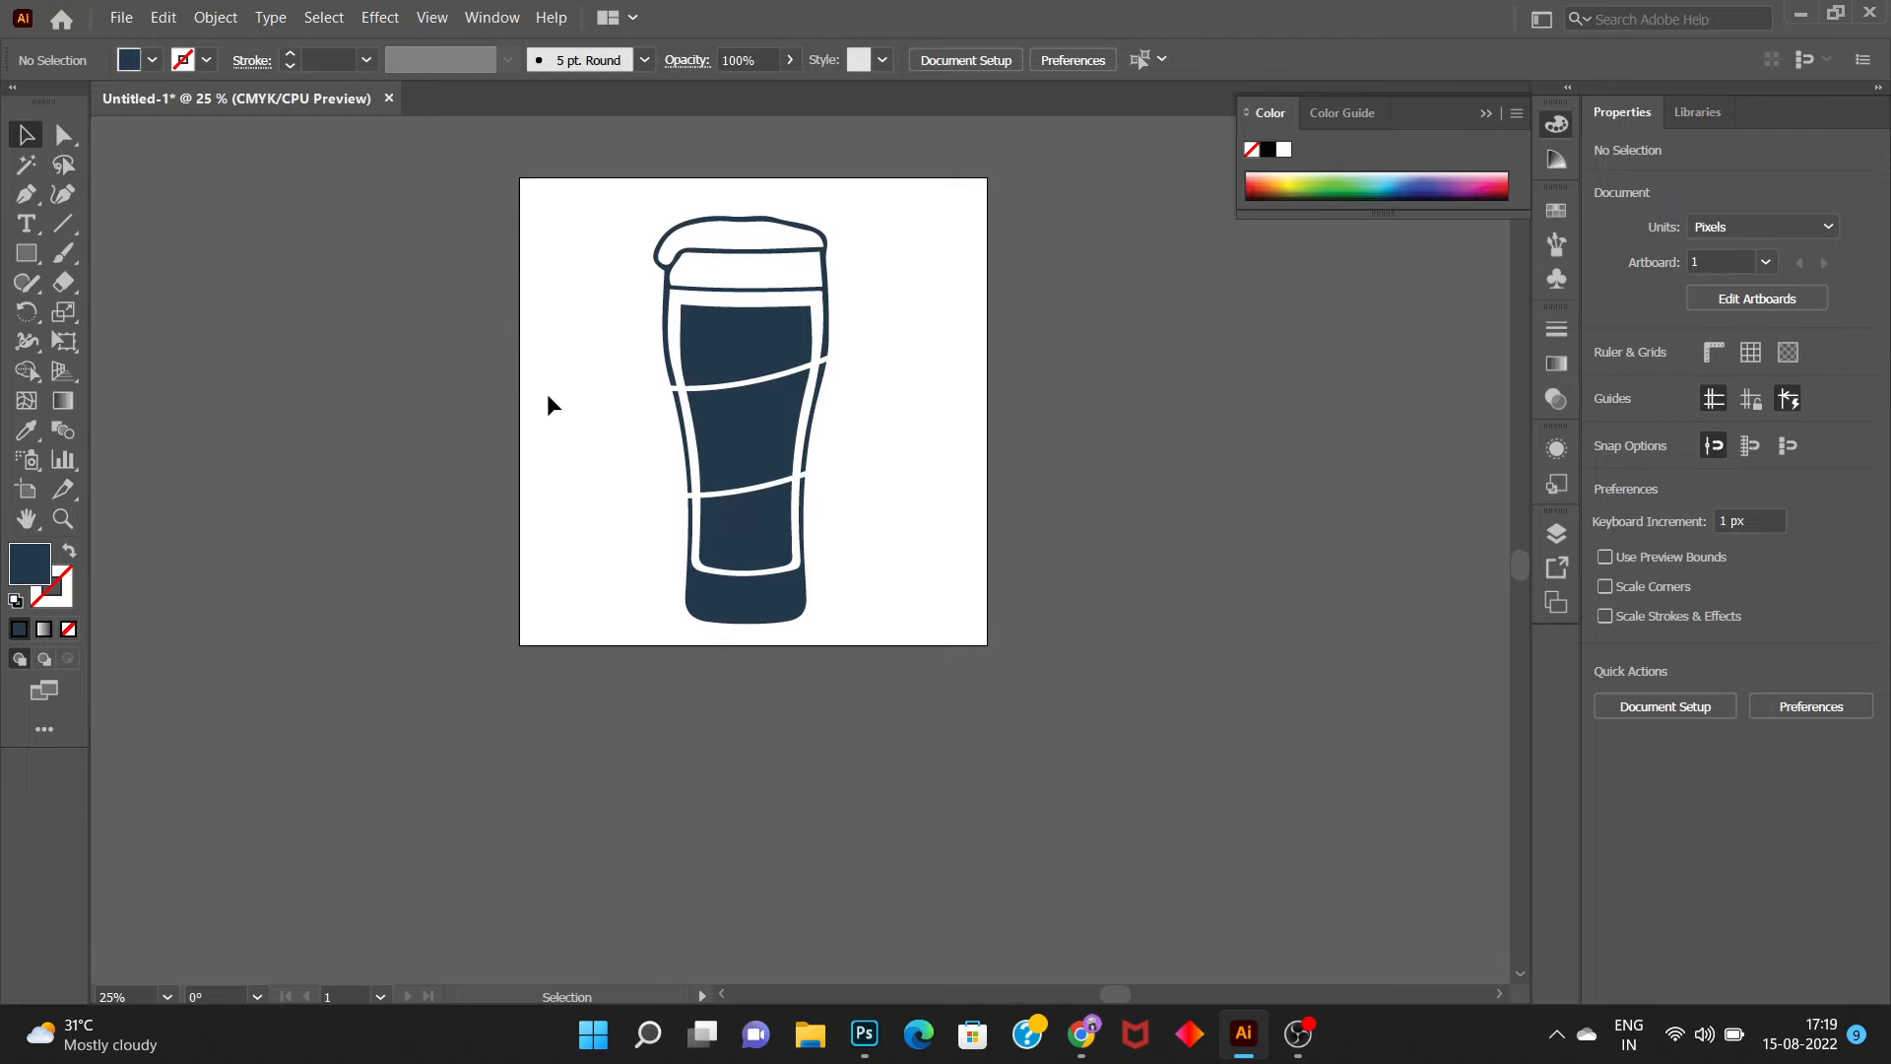
Add the text "LIFE BEGINS" beside the upper part of the glass
{"action": "scroll", "coordinate": [511, 561], "scroll_direction": "up", "scroll_amount": 2}
{"action": "scroll", "coordinate": [477, 535], "scroll_direction": "down", "scroll_amount": 4}
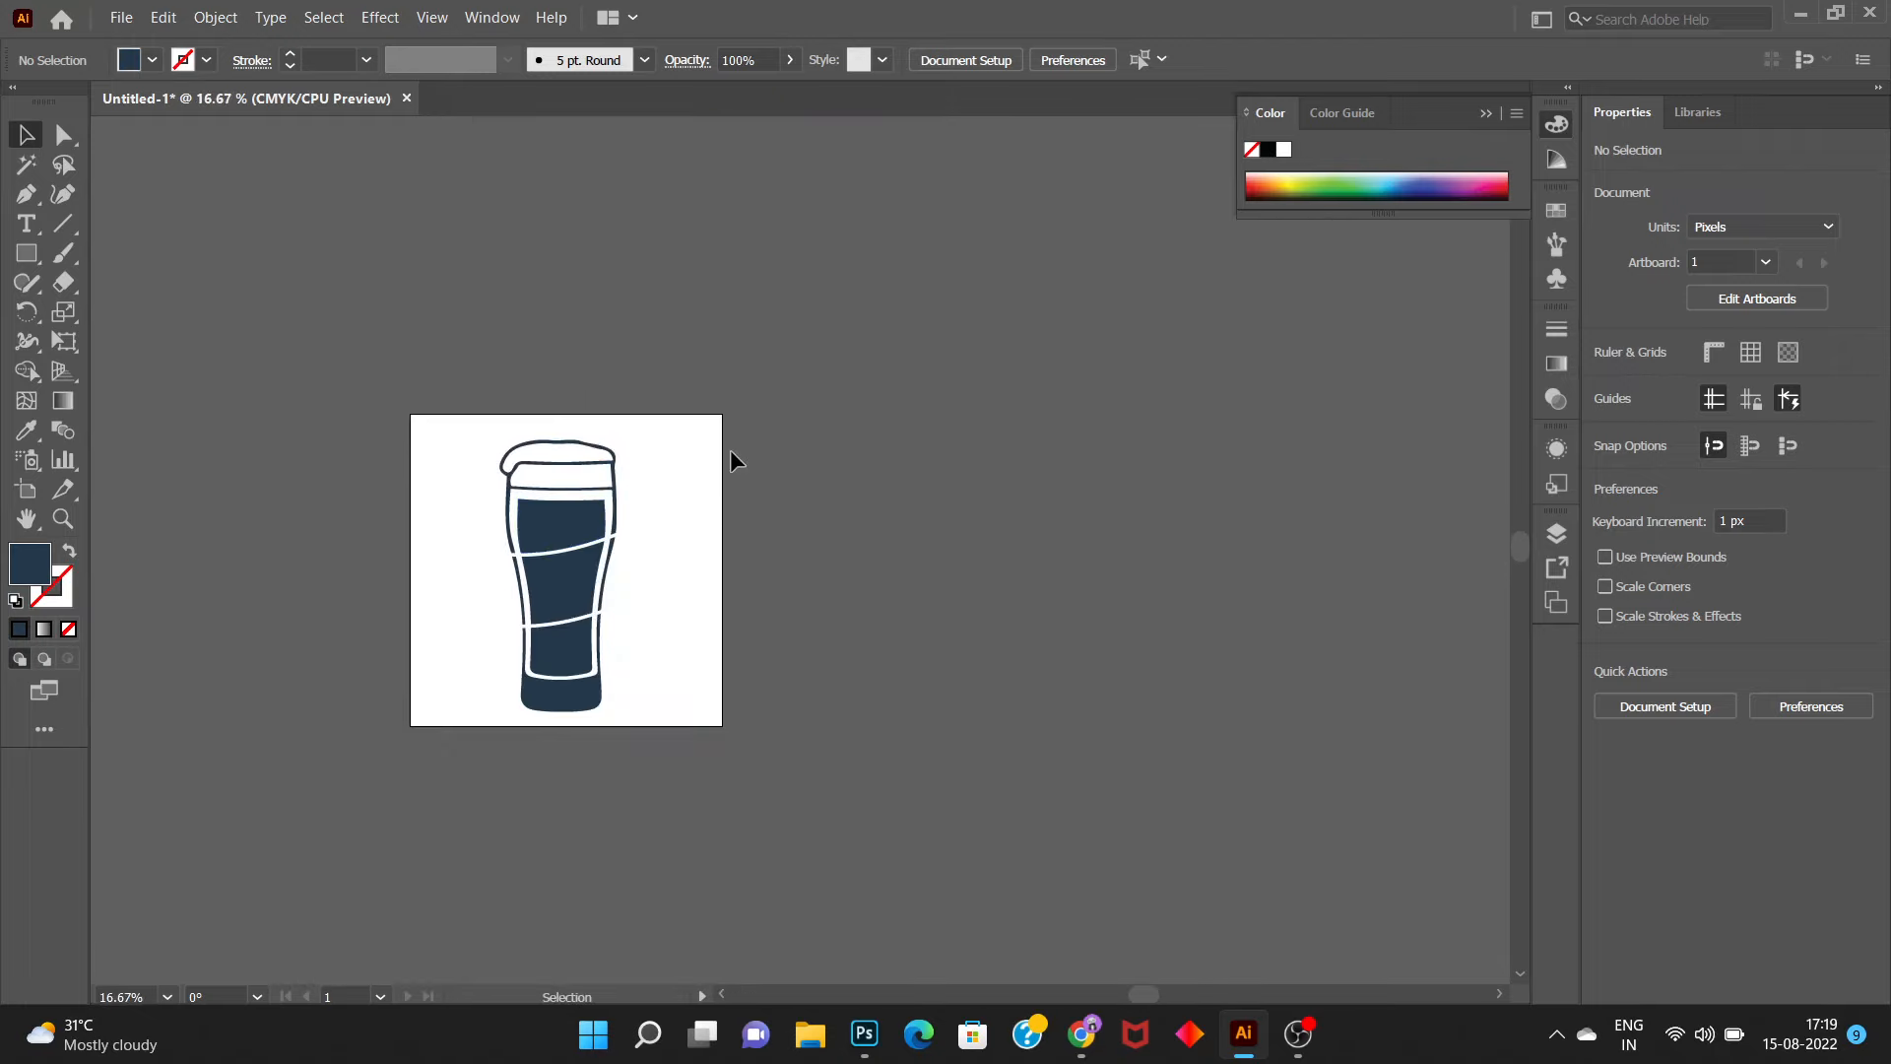
{"action": "key", "text": "t"}
{"action": "left_click", "coordinate": [661, 506]}
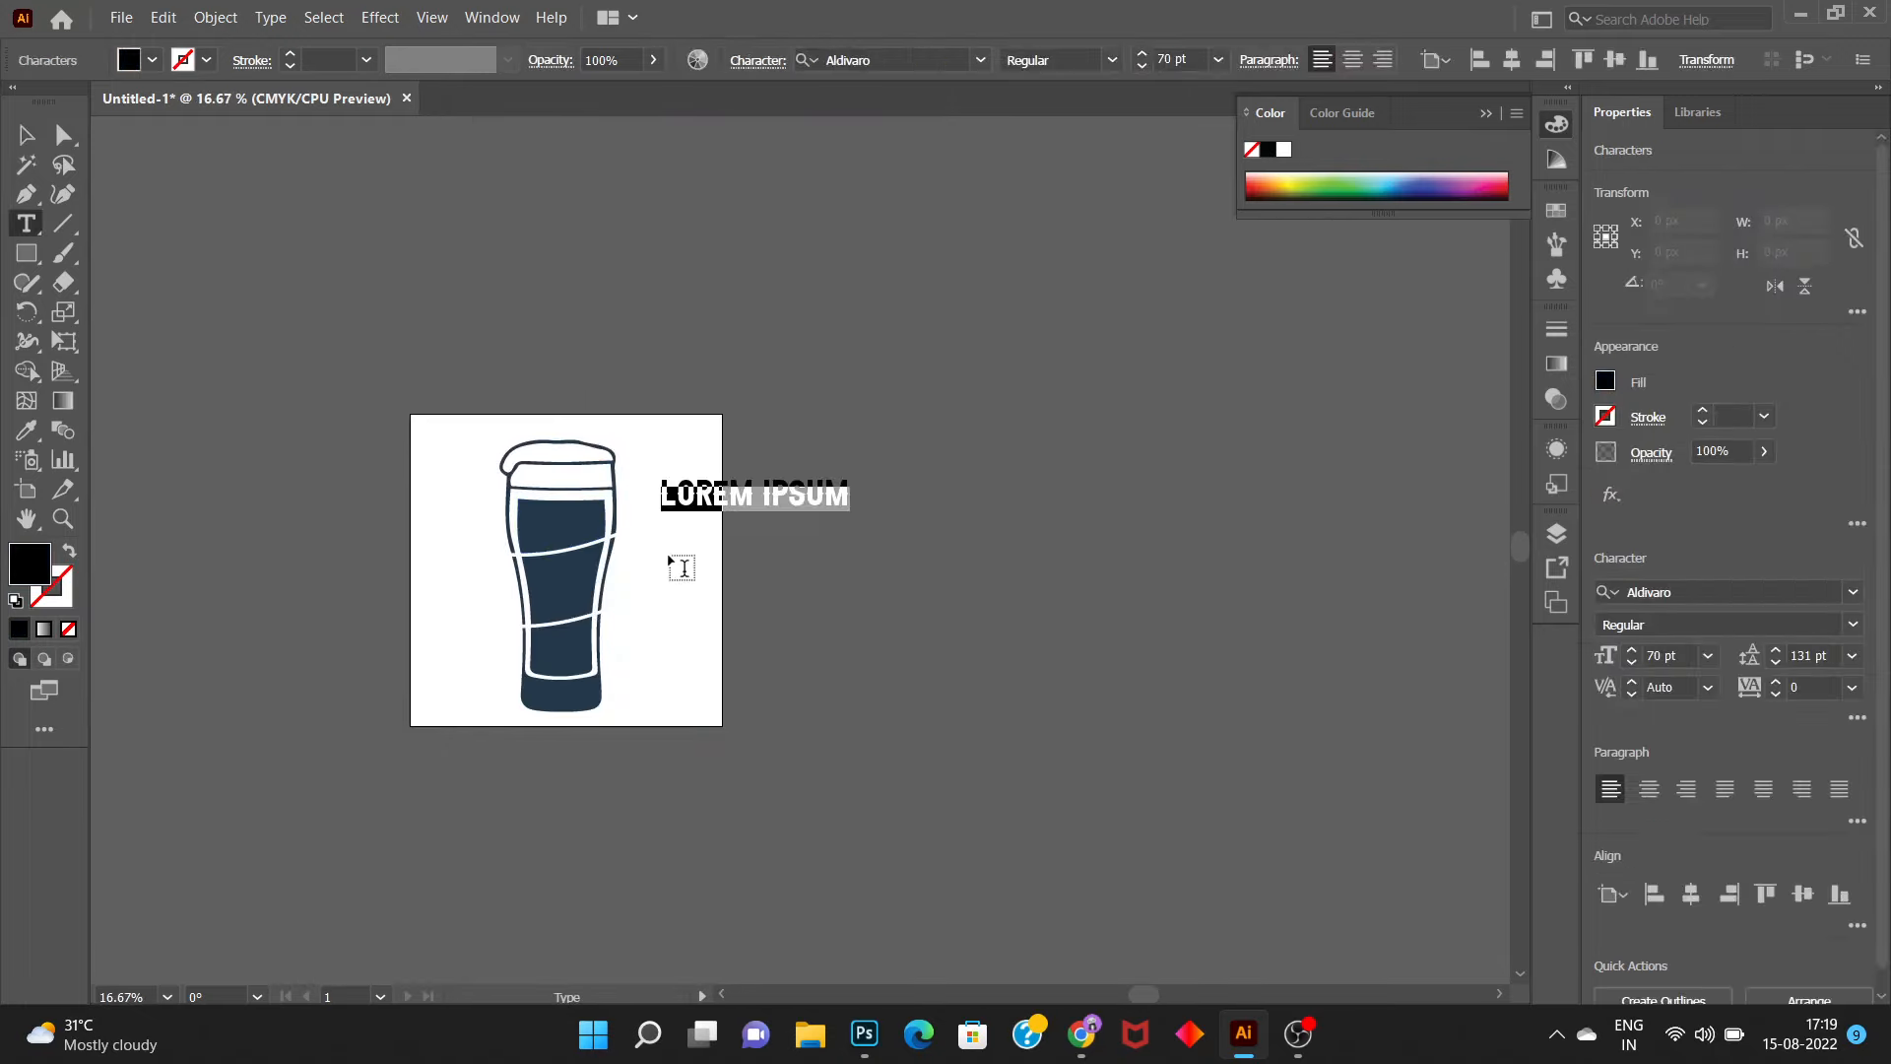
{"action": "type", "text": "LIFE BEGINS"}
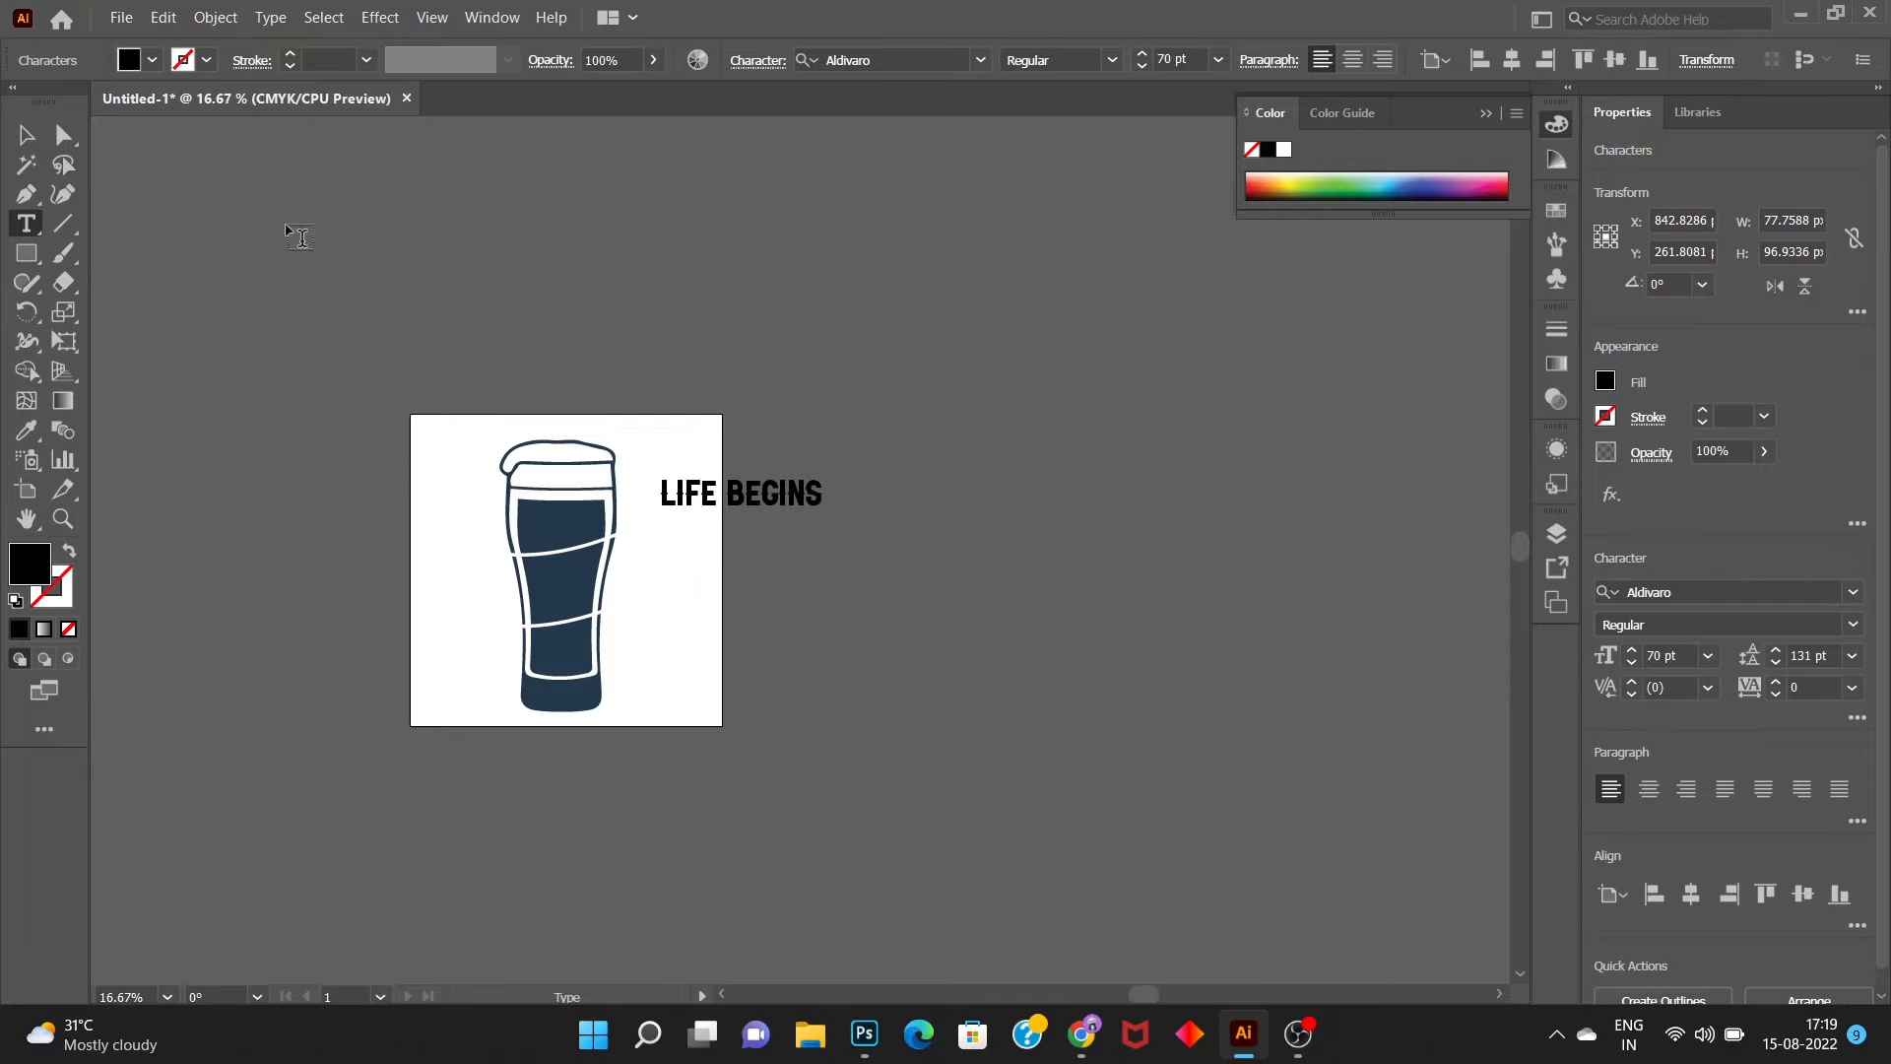
{"action": "key", "text": "Escape"}
Duplicate the "LIFE BEGINS" text just below itself and change the copy to "AFTER"
{"action": "left_click_drag", "start_coordinate": [680, 487], "coordinate": [747, 540]}
{"action": "double_click", "coordinate": [745, 540]}
{"action": "key", "text": "ctrl+a"}
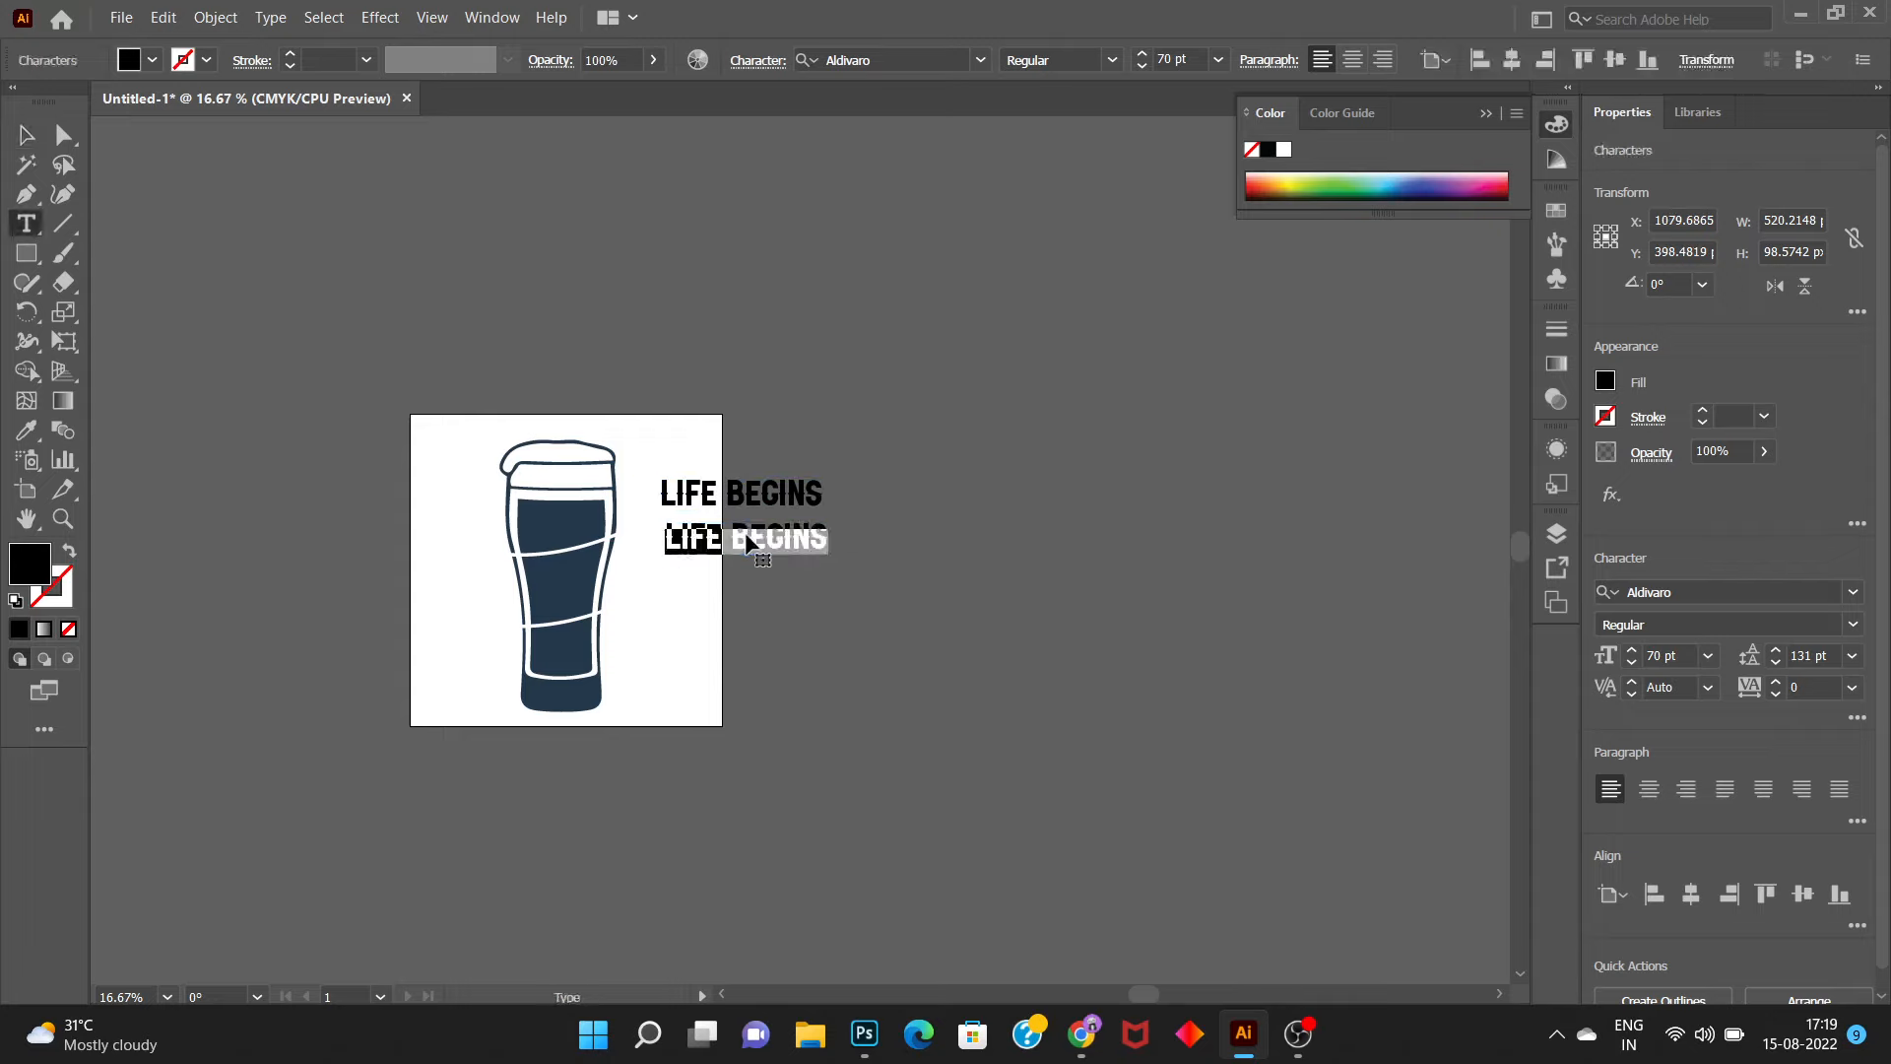
{"action": "type", "text": "AFTER"}
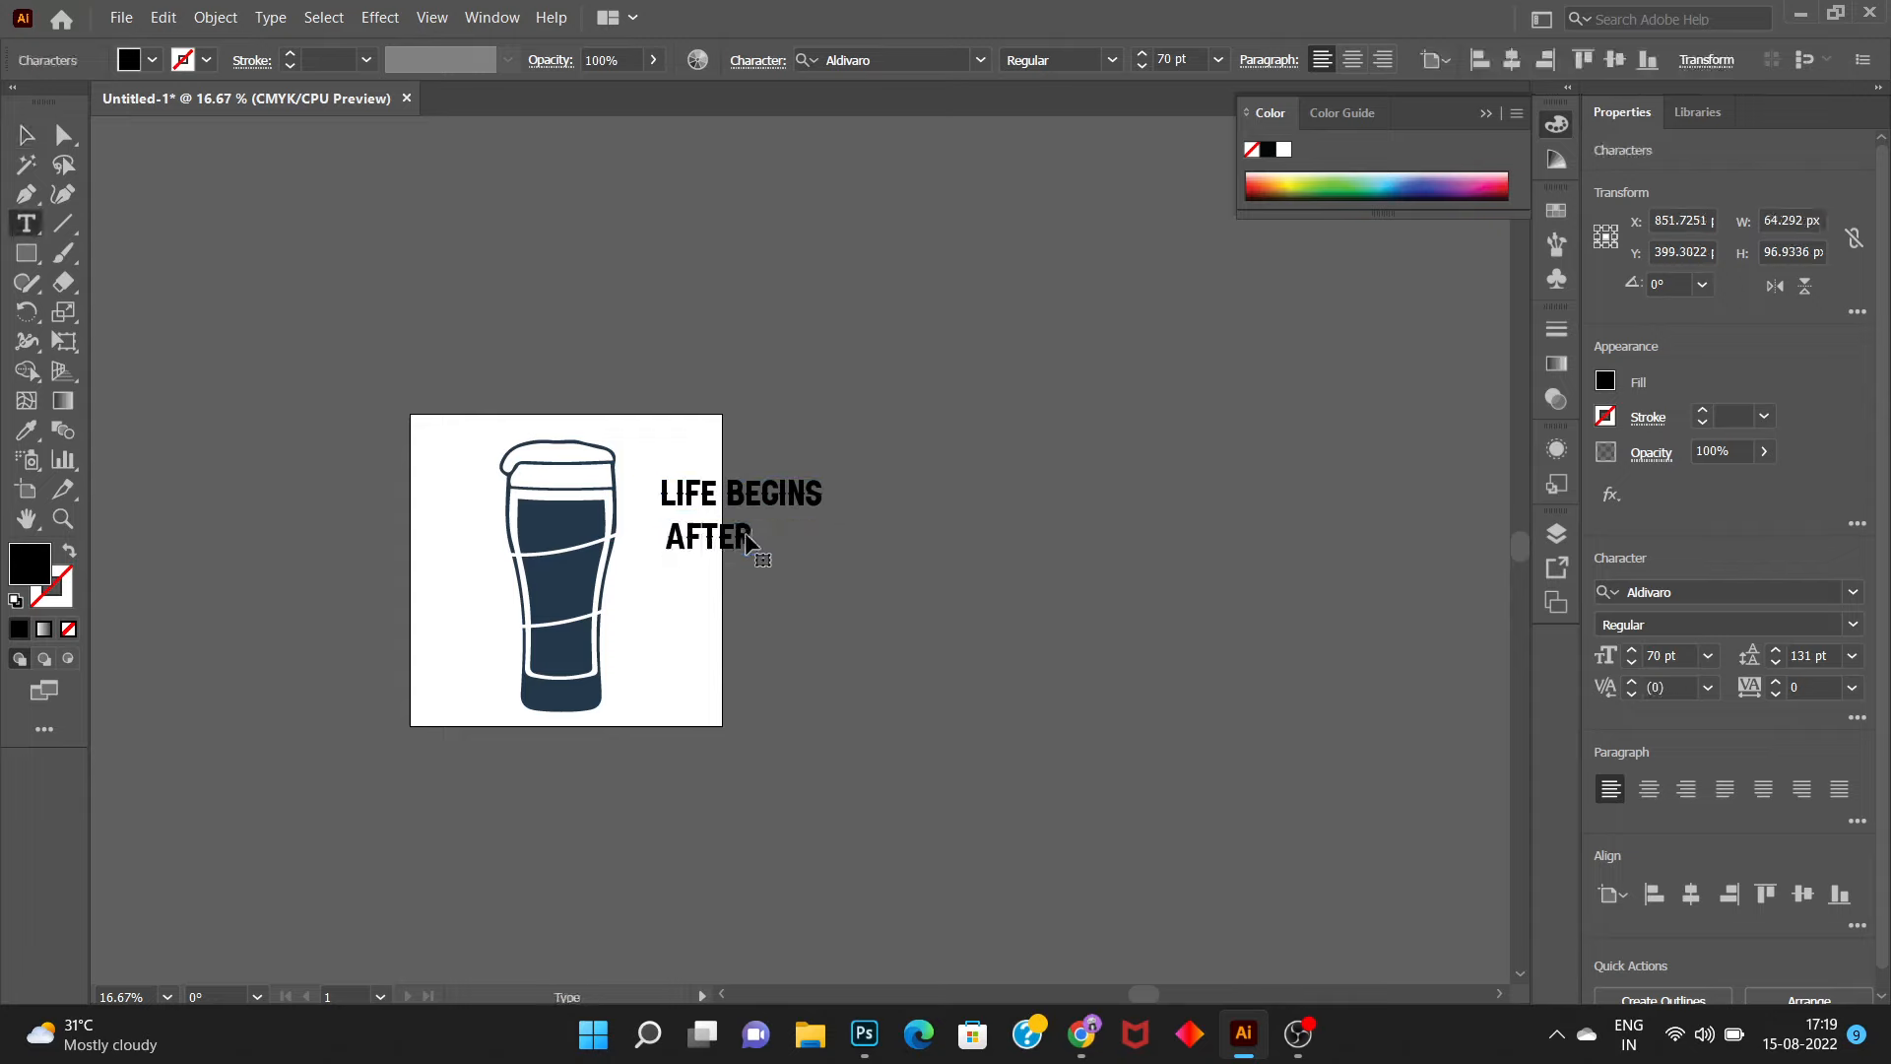
{"action": "left_click", "coordinate": [26, 135]}
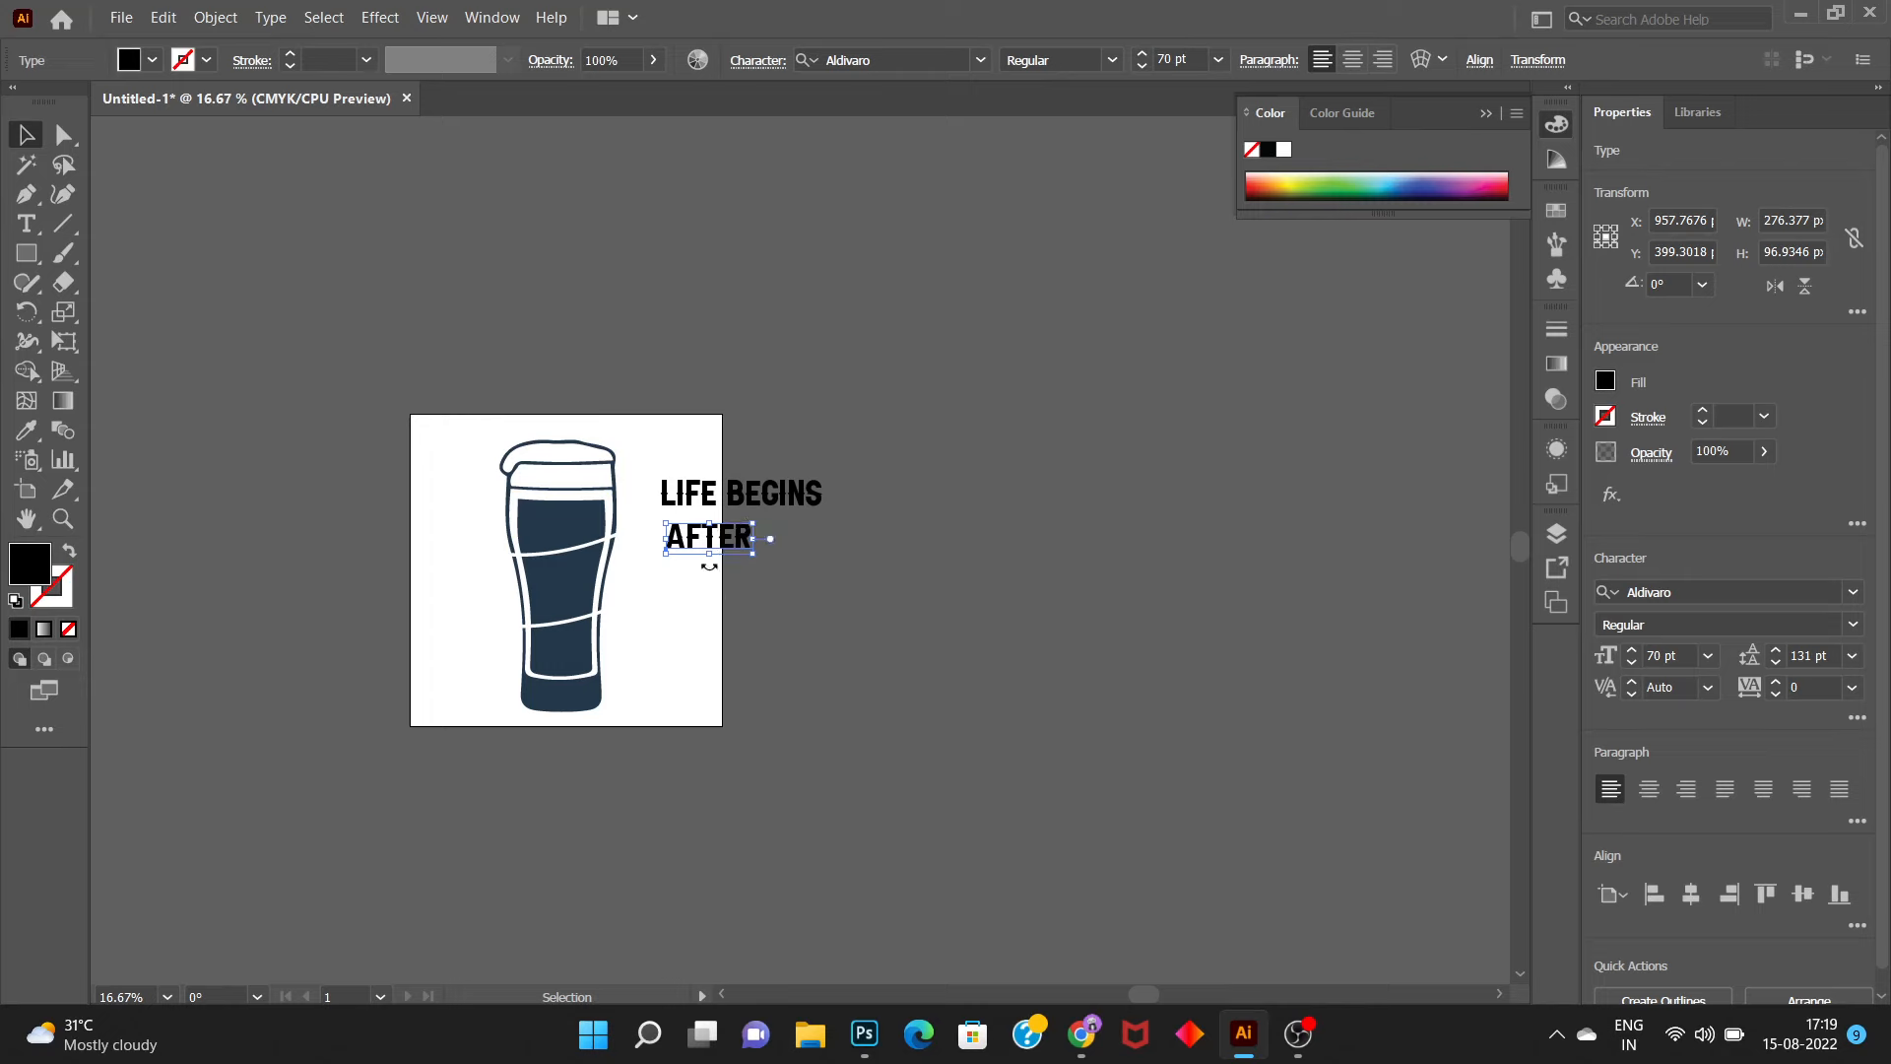
Duplicate the "AFTER" text directly below itself and change the copy to "BEER"
{"action": "scroll", "coordinate": [709, 567], "scroll_direction": "up", "scroll_amount": 3}
{"action": "left_click_drag", "start_coordinate": [754, 493], "coordinate": [752, 599]}
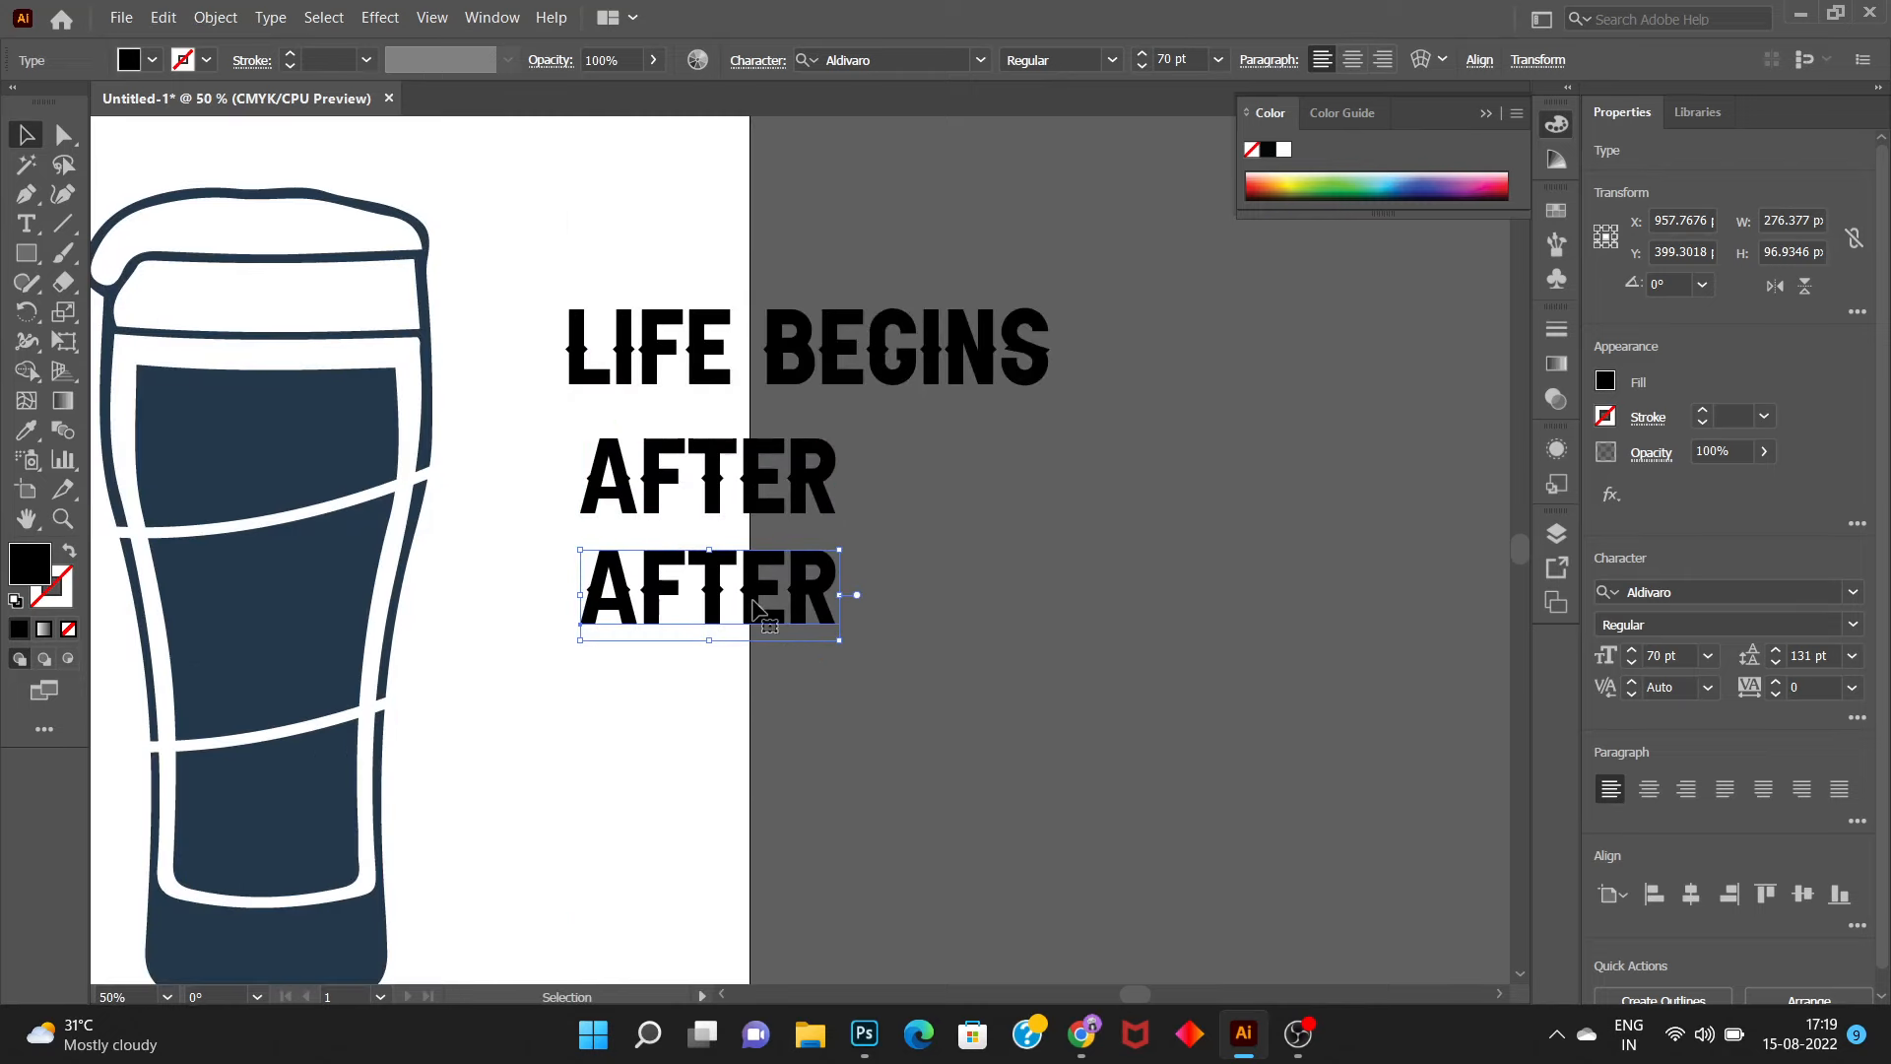
{"action": "double_click", "coordinate": [753, 599]}
{"action": "key", "text": "ctrl+a"}
{"action": "type", "text": "BEER"}
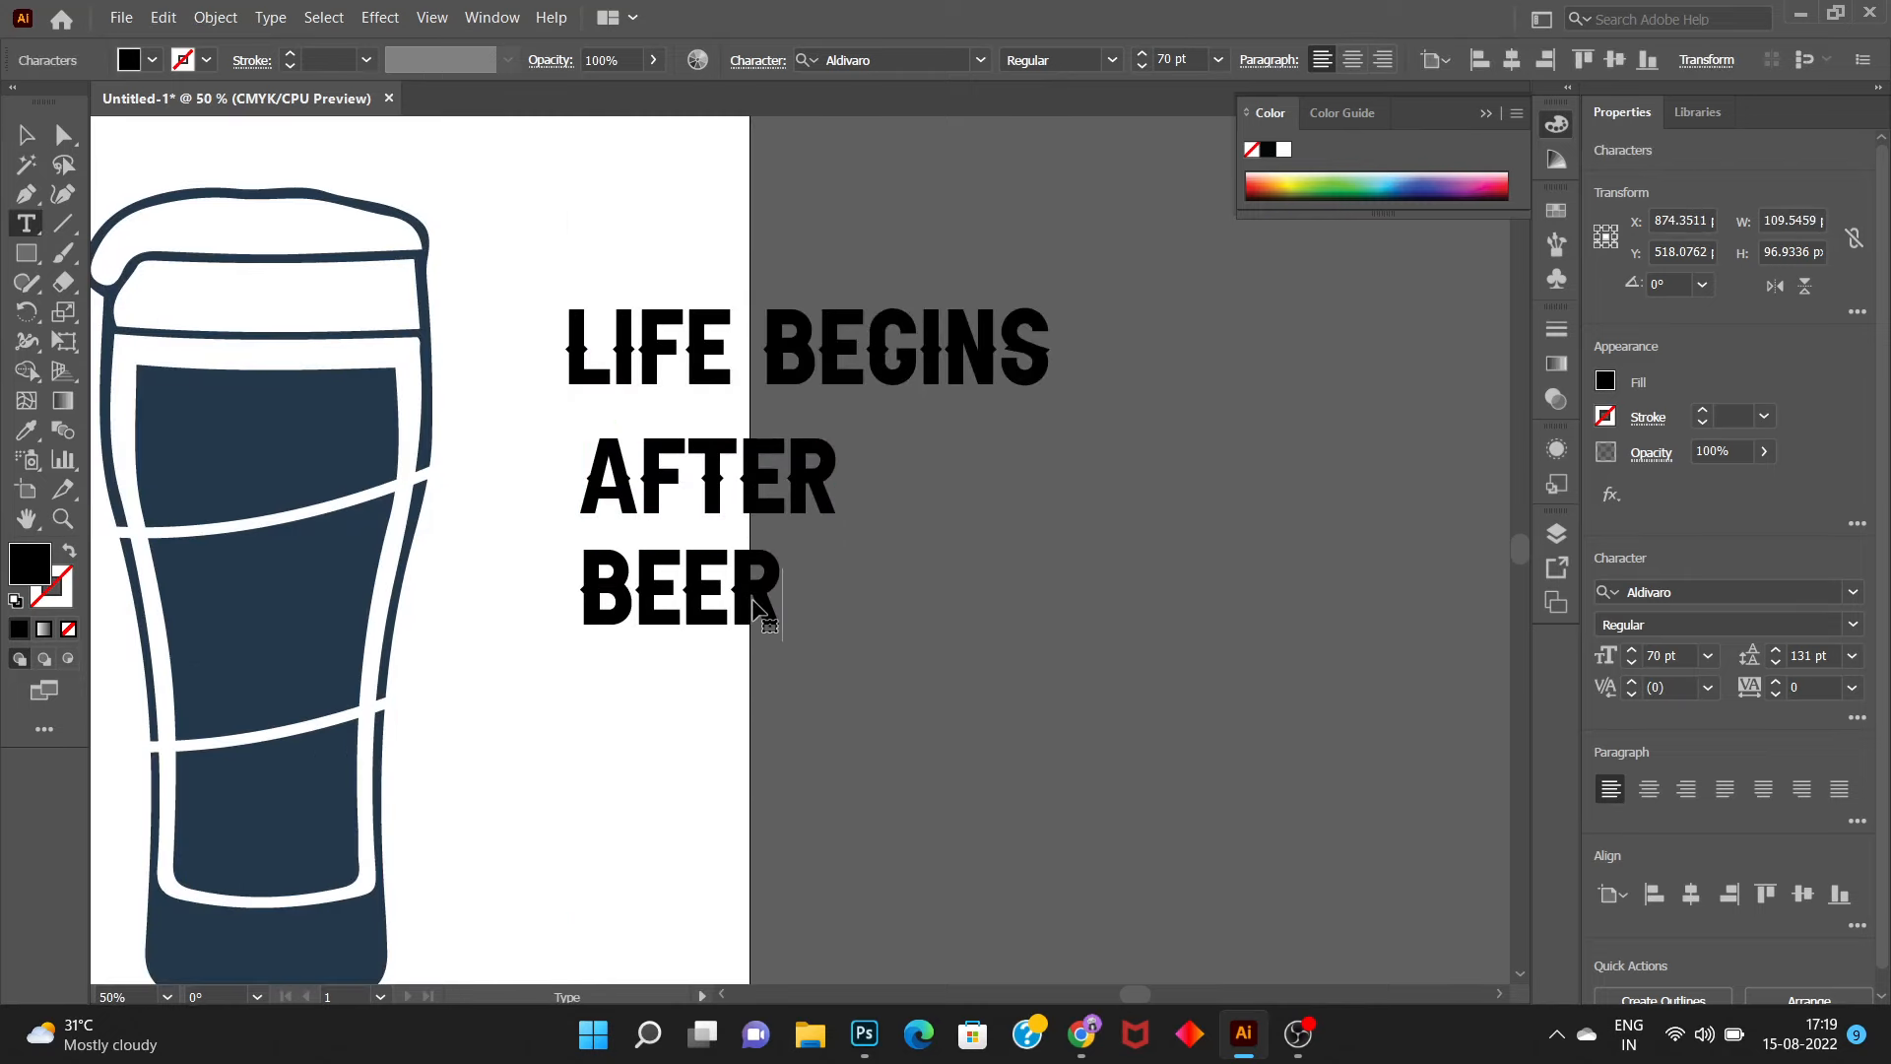
{"action": "left_click", "coordinate": [27, 135]}
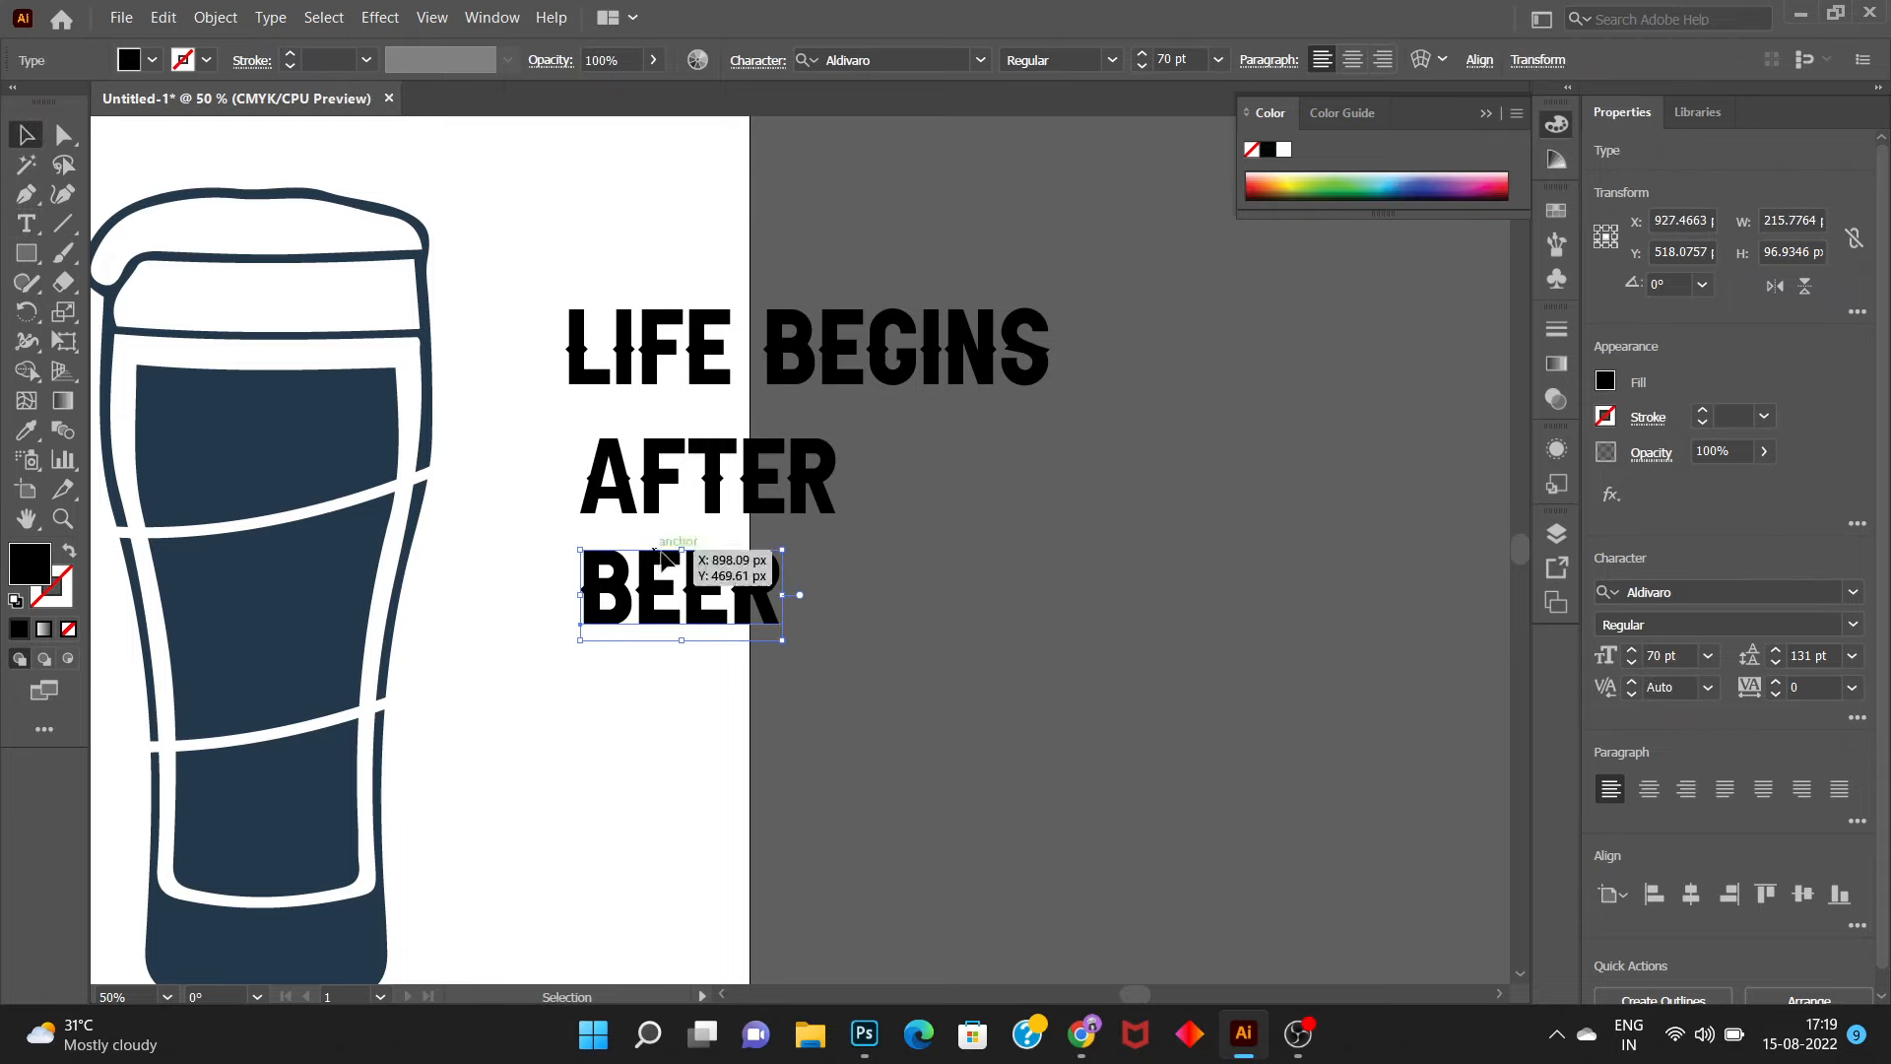
Enlarge "AFTER" to about 121 pt and "BEER" to about 162 pt, and move both under "LIFE BEGINS" with their left edges aligned
{"action": "left_click_drag", "start_coordinate": [779, 640], "coordinate": [1047, 734]}
{"action": "left_click", "coordinate": [745, 512], "text": "shift"}
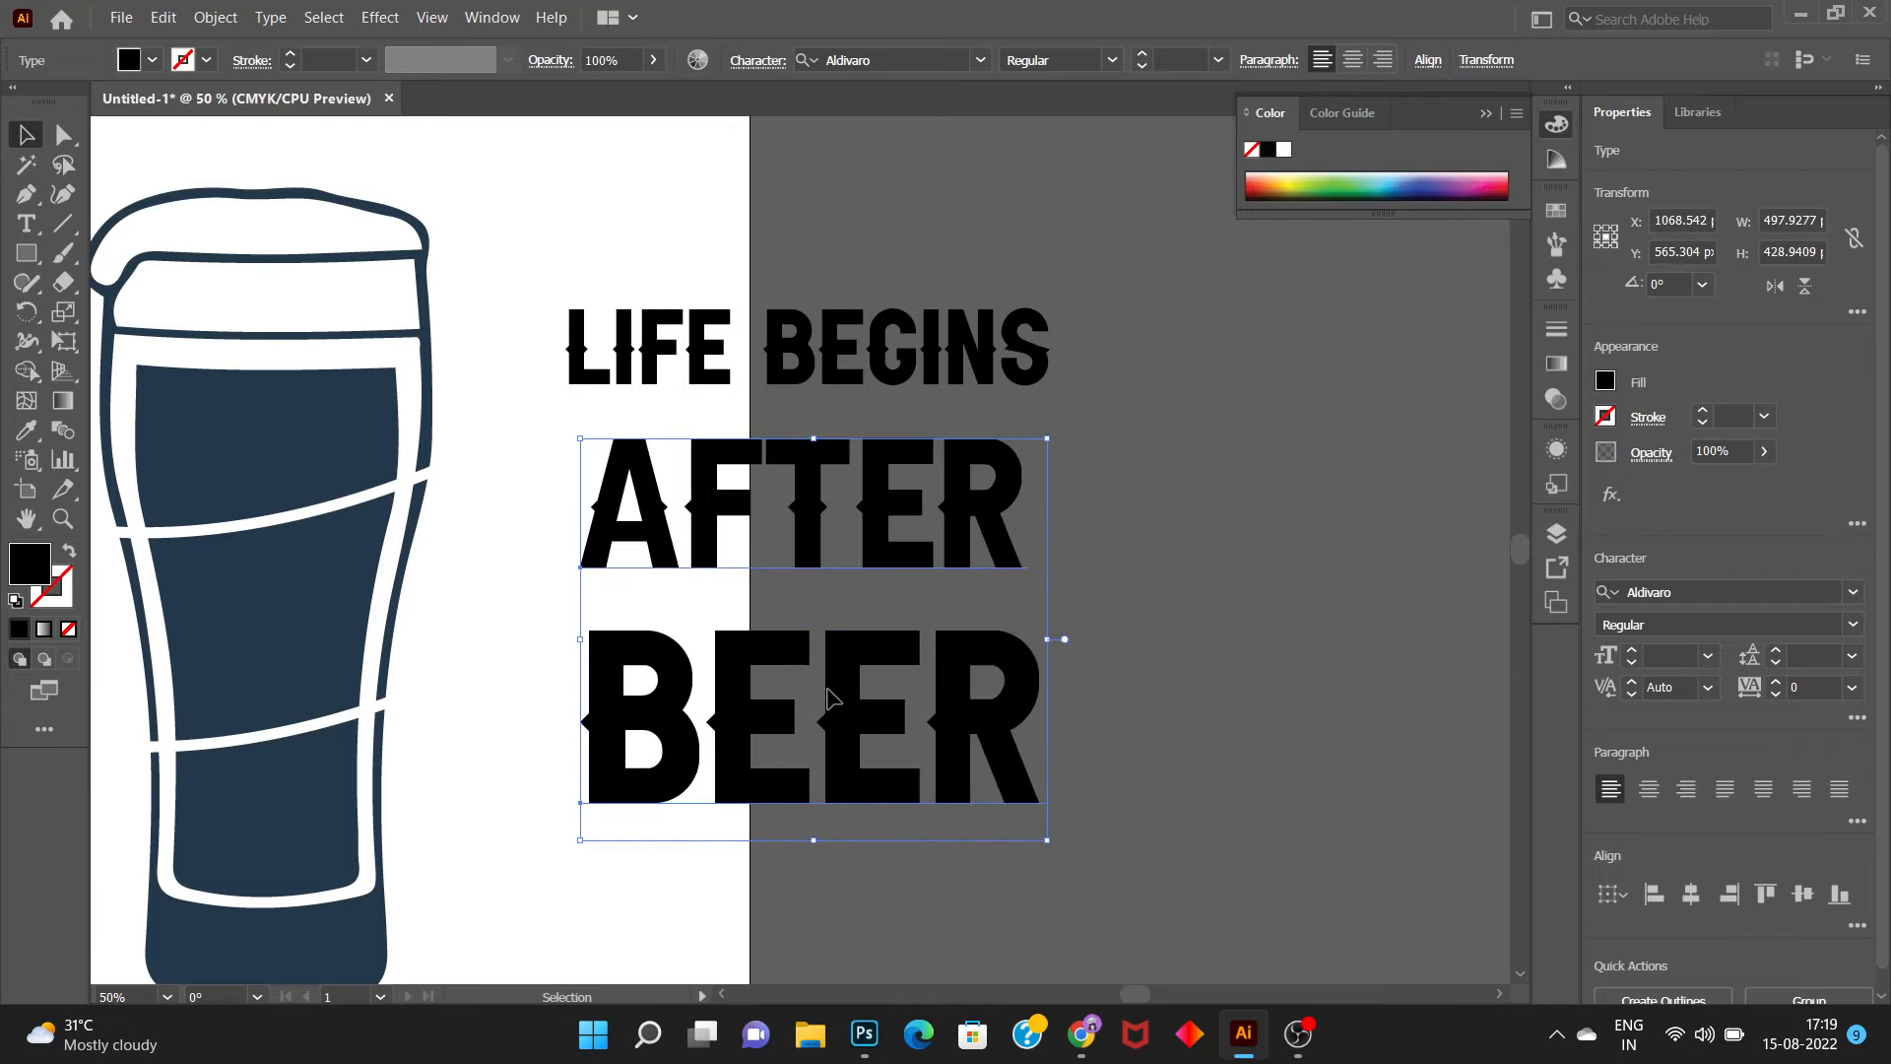
{"action": "left_click_drag", "start_coordinate": [826, 690], "coordinate": [810, 664]}
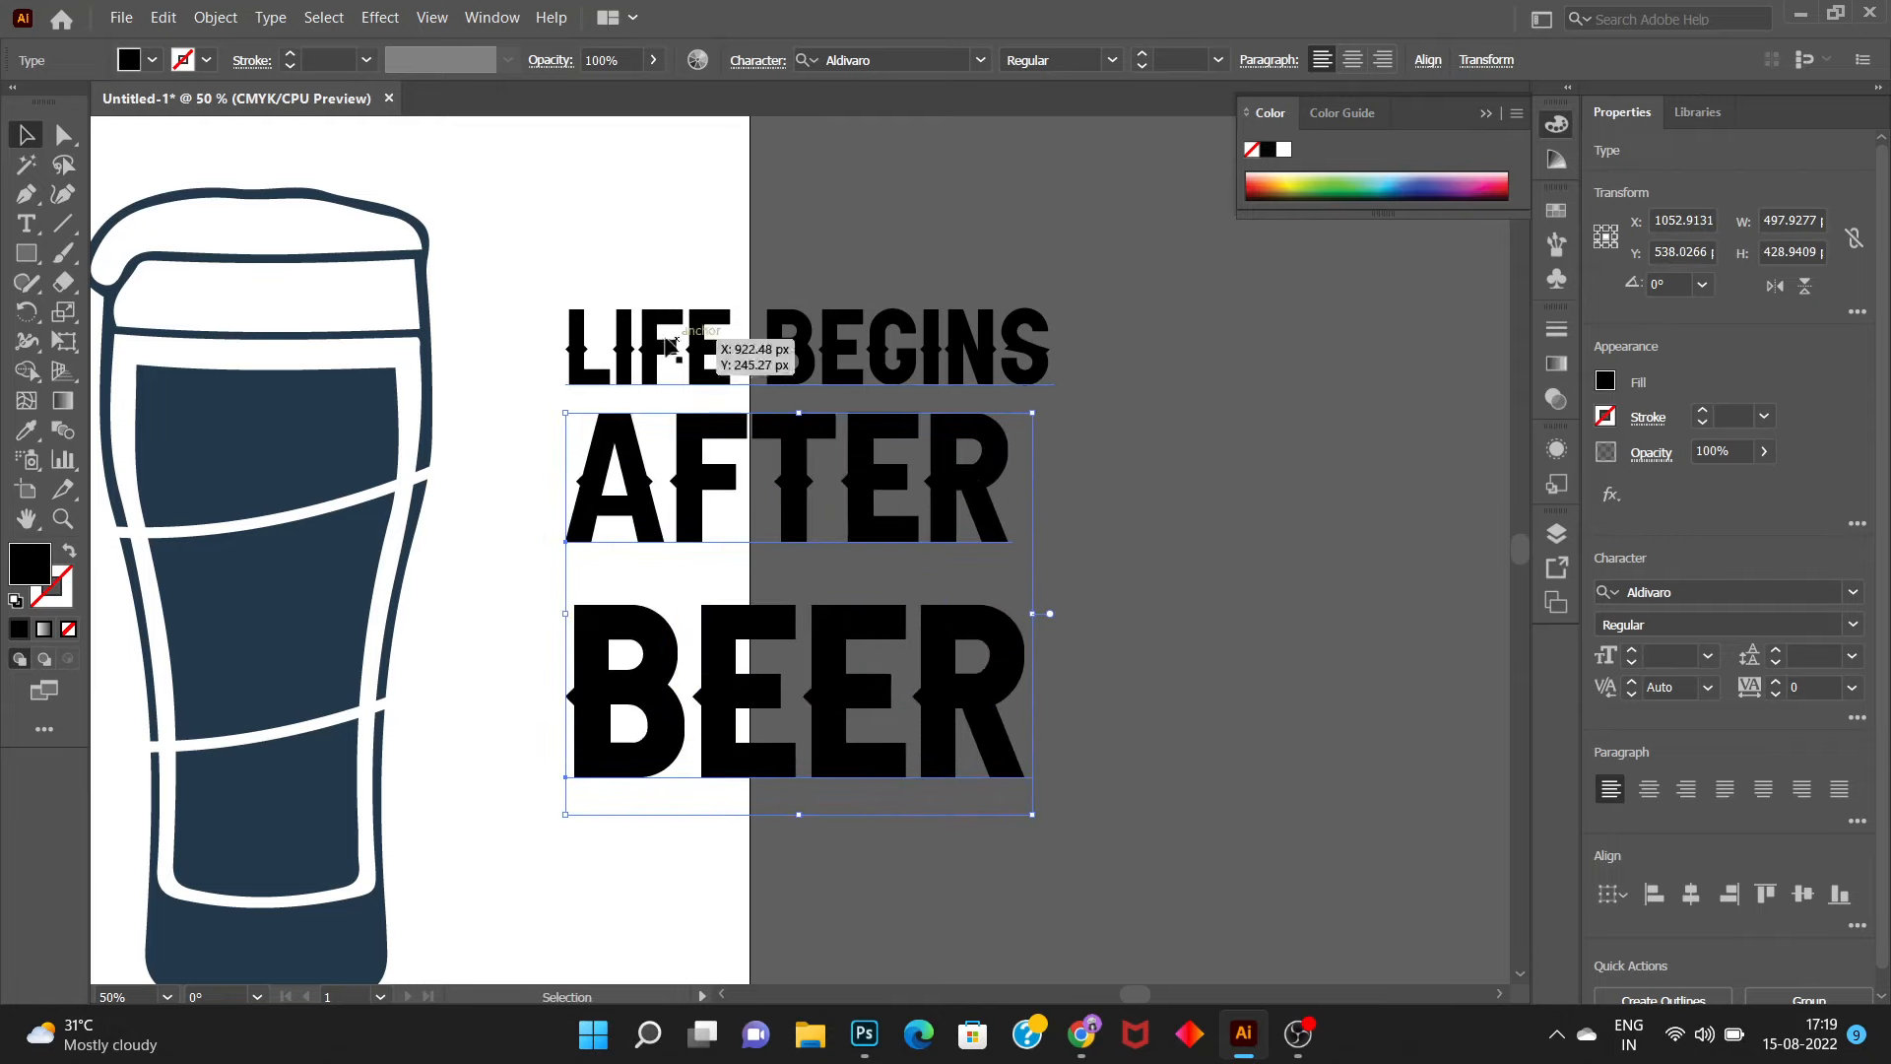
Recolor the "AFTER" text with the glass's dark navy using the Eyedropper
{"action": "left_click", "coordinate": [624, 276]}
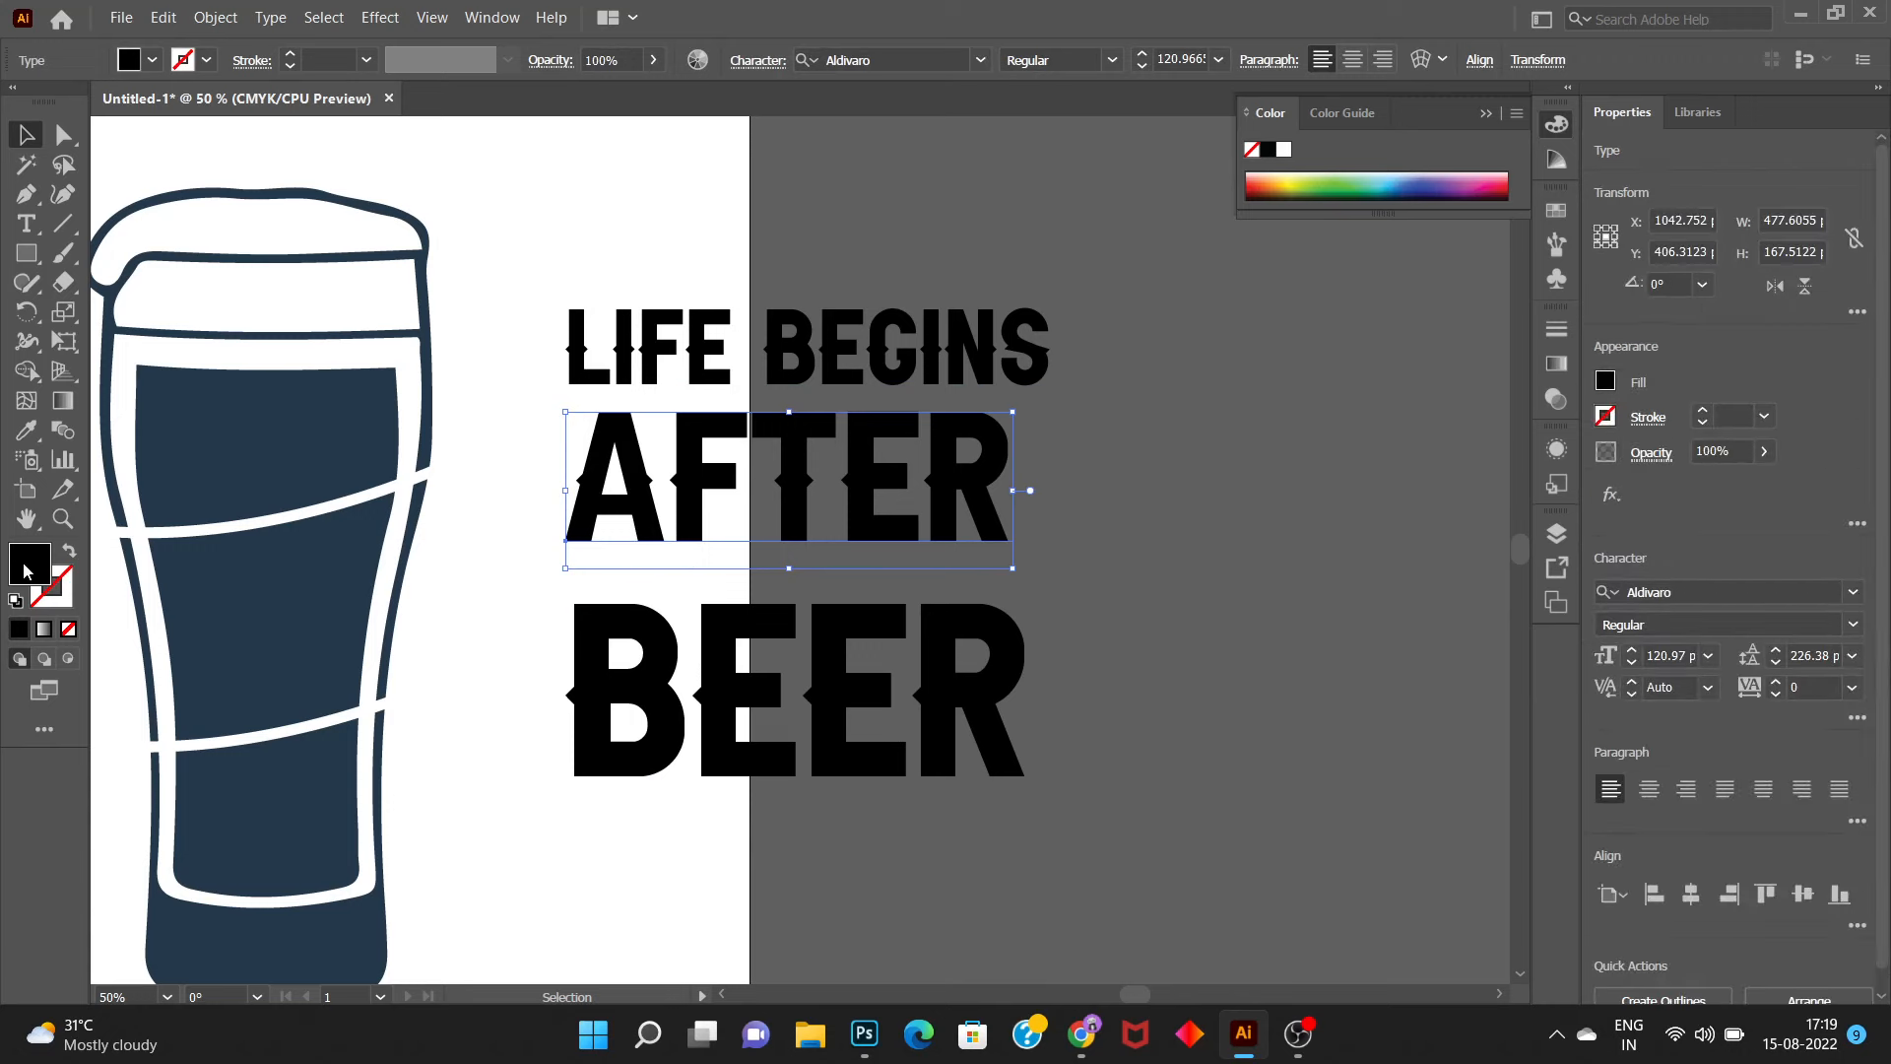
{"action": "left_click", "coordinate": [26, 431]}
{"action": "left_click", "coordinate": [171, 455]}
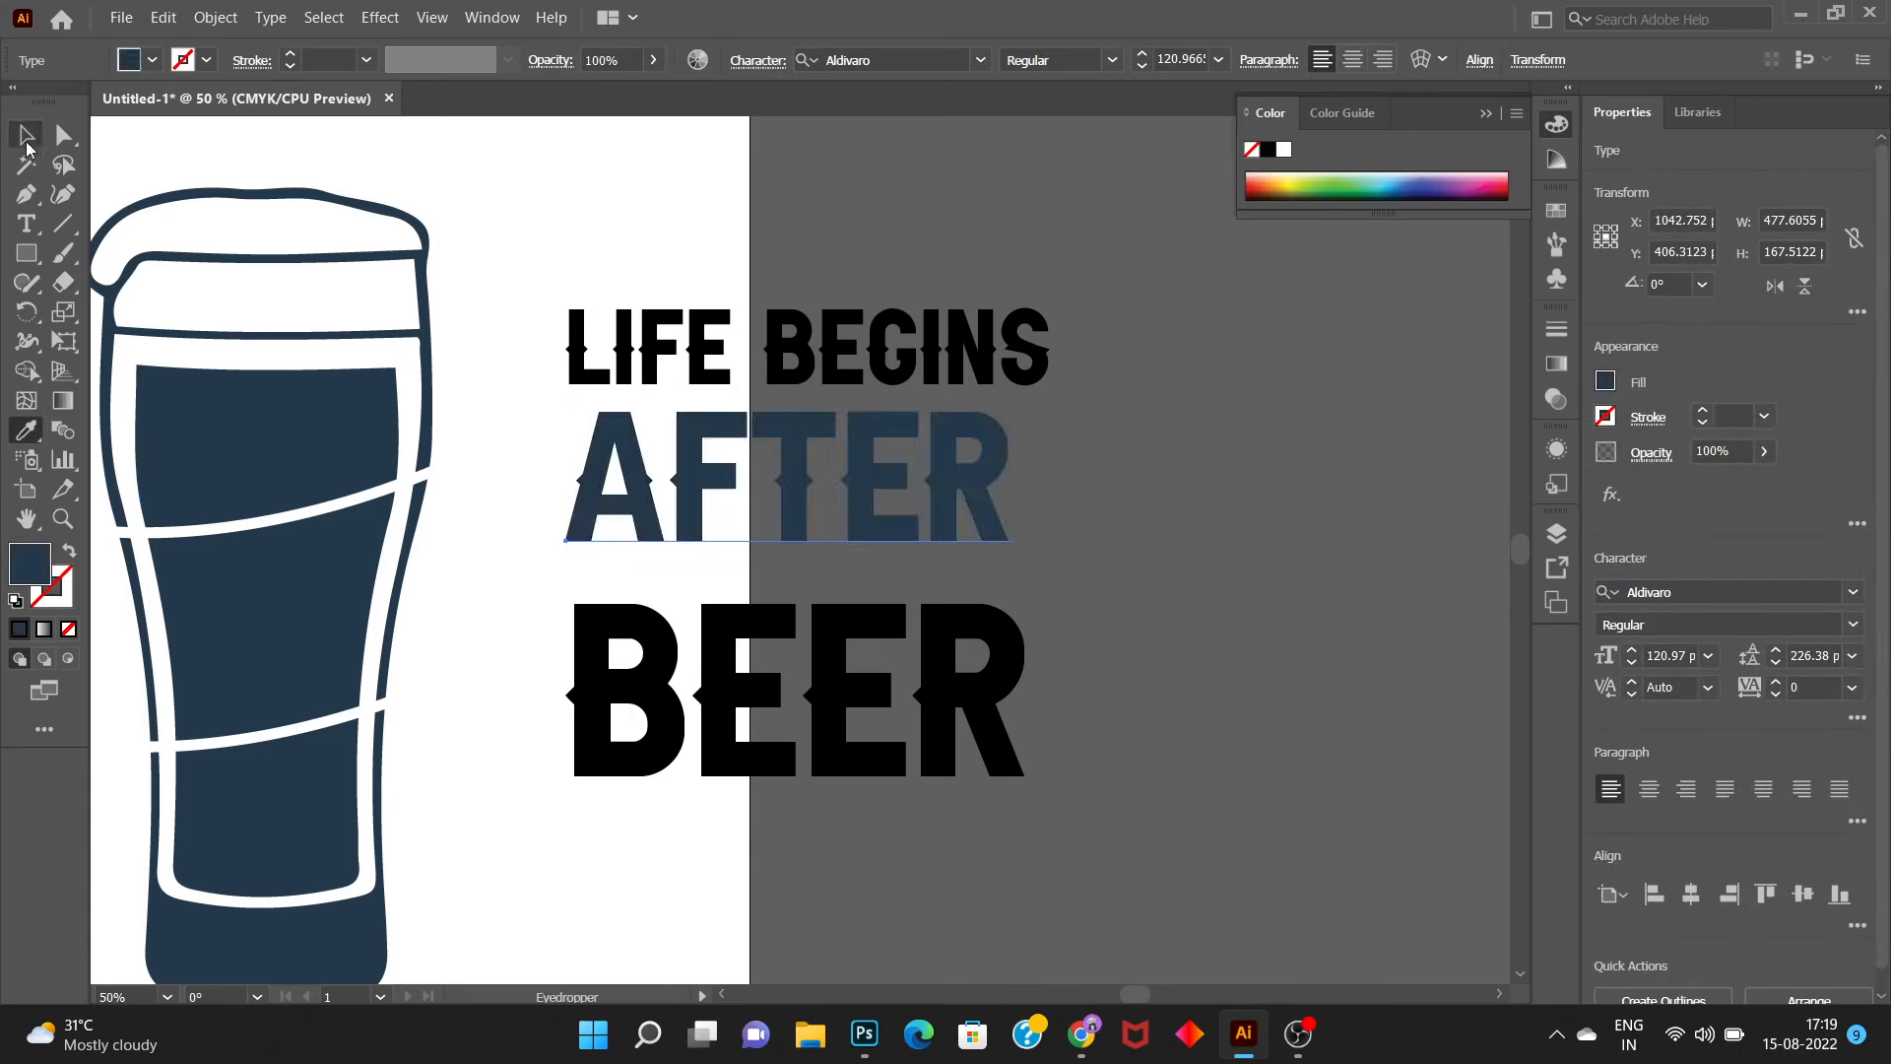
{"action": "left_click", "coordinate": [27, 137]}
Convert the "LIFE BEGINS", "AFTER" and "BEER" text lines to outlines
{"action": "left_click", "coordinate": [621, 726]}
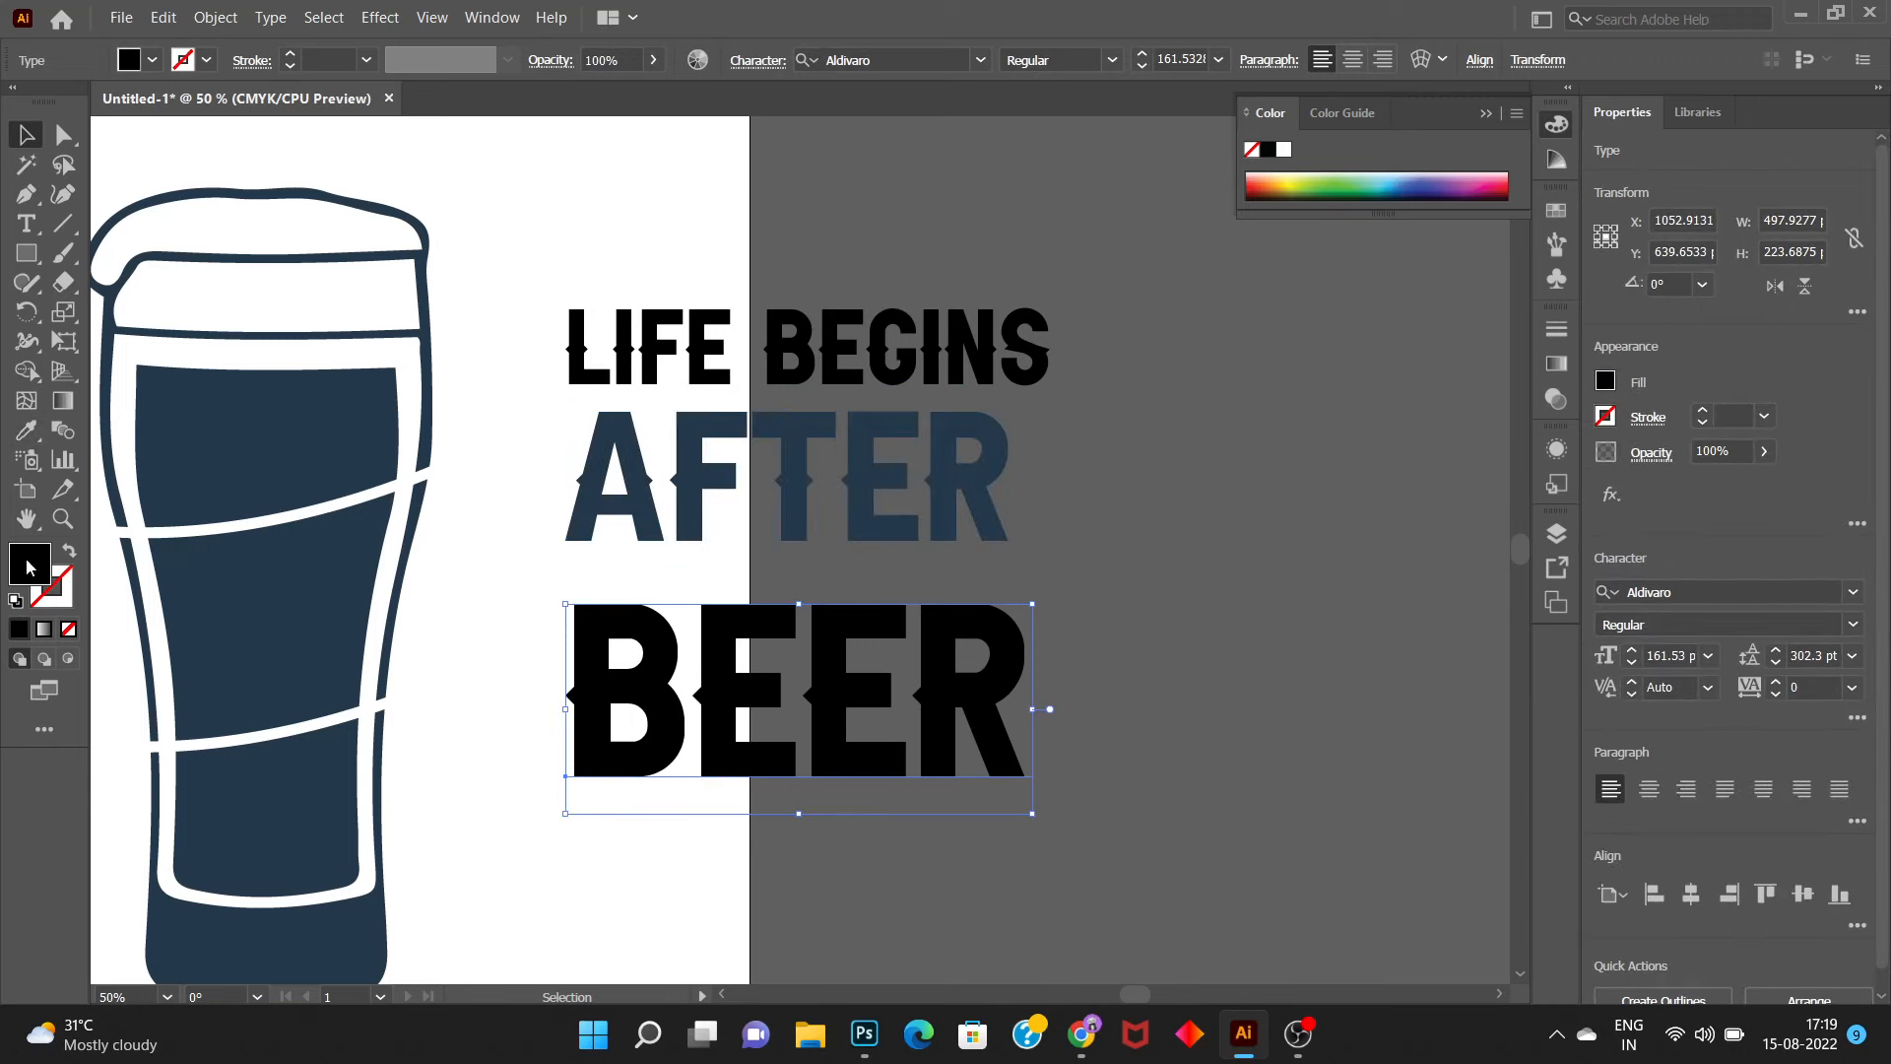
{"action": "left_click_drag", "start_coordinate": [600, 244], "coordinate": [1190, 853]}
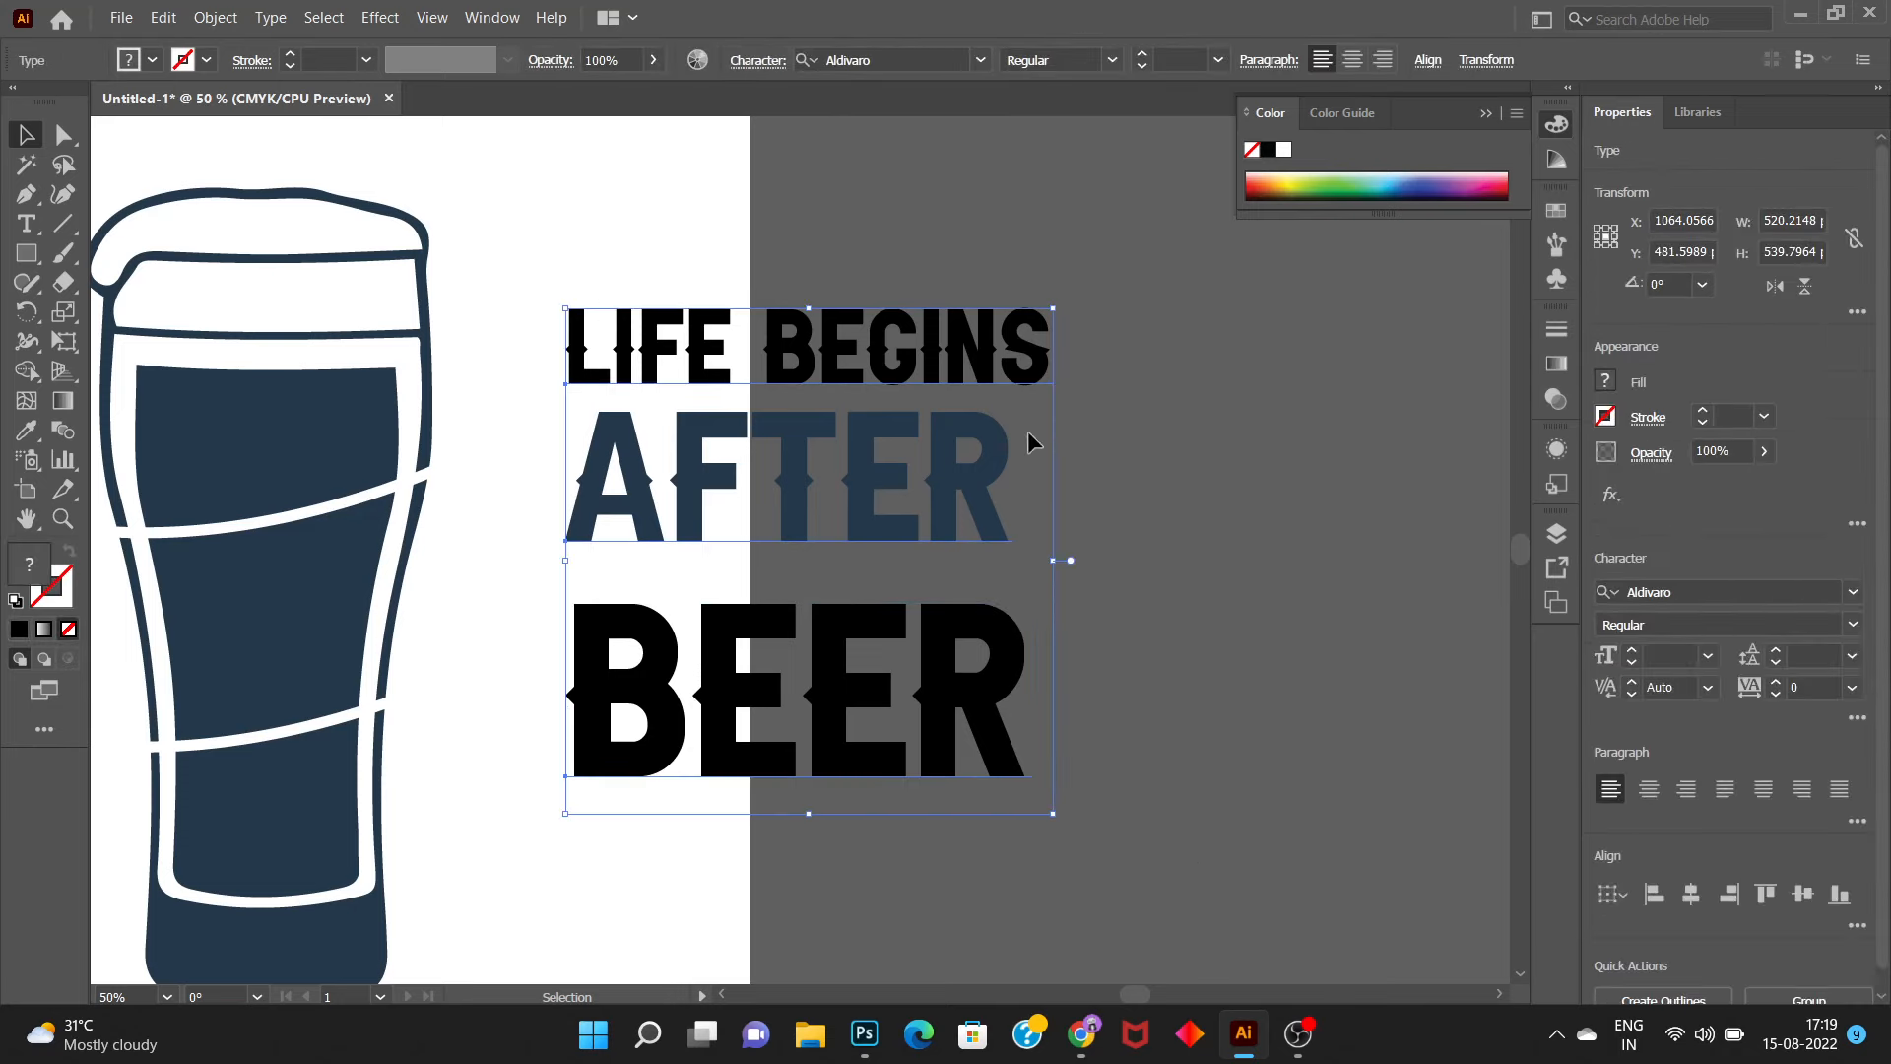
{"action": "key", "text": "shift+ctrl+o"}
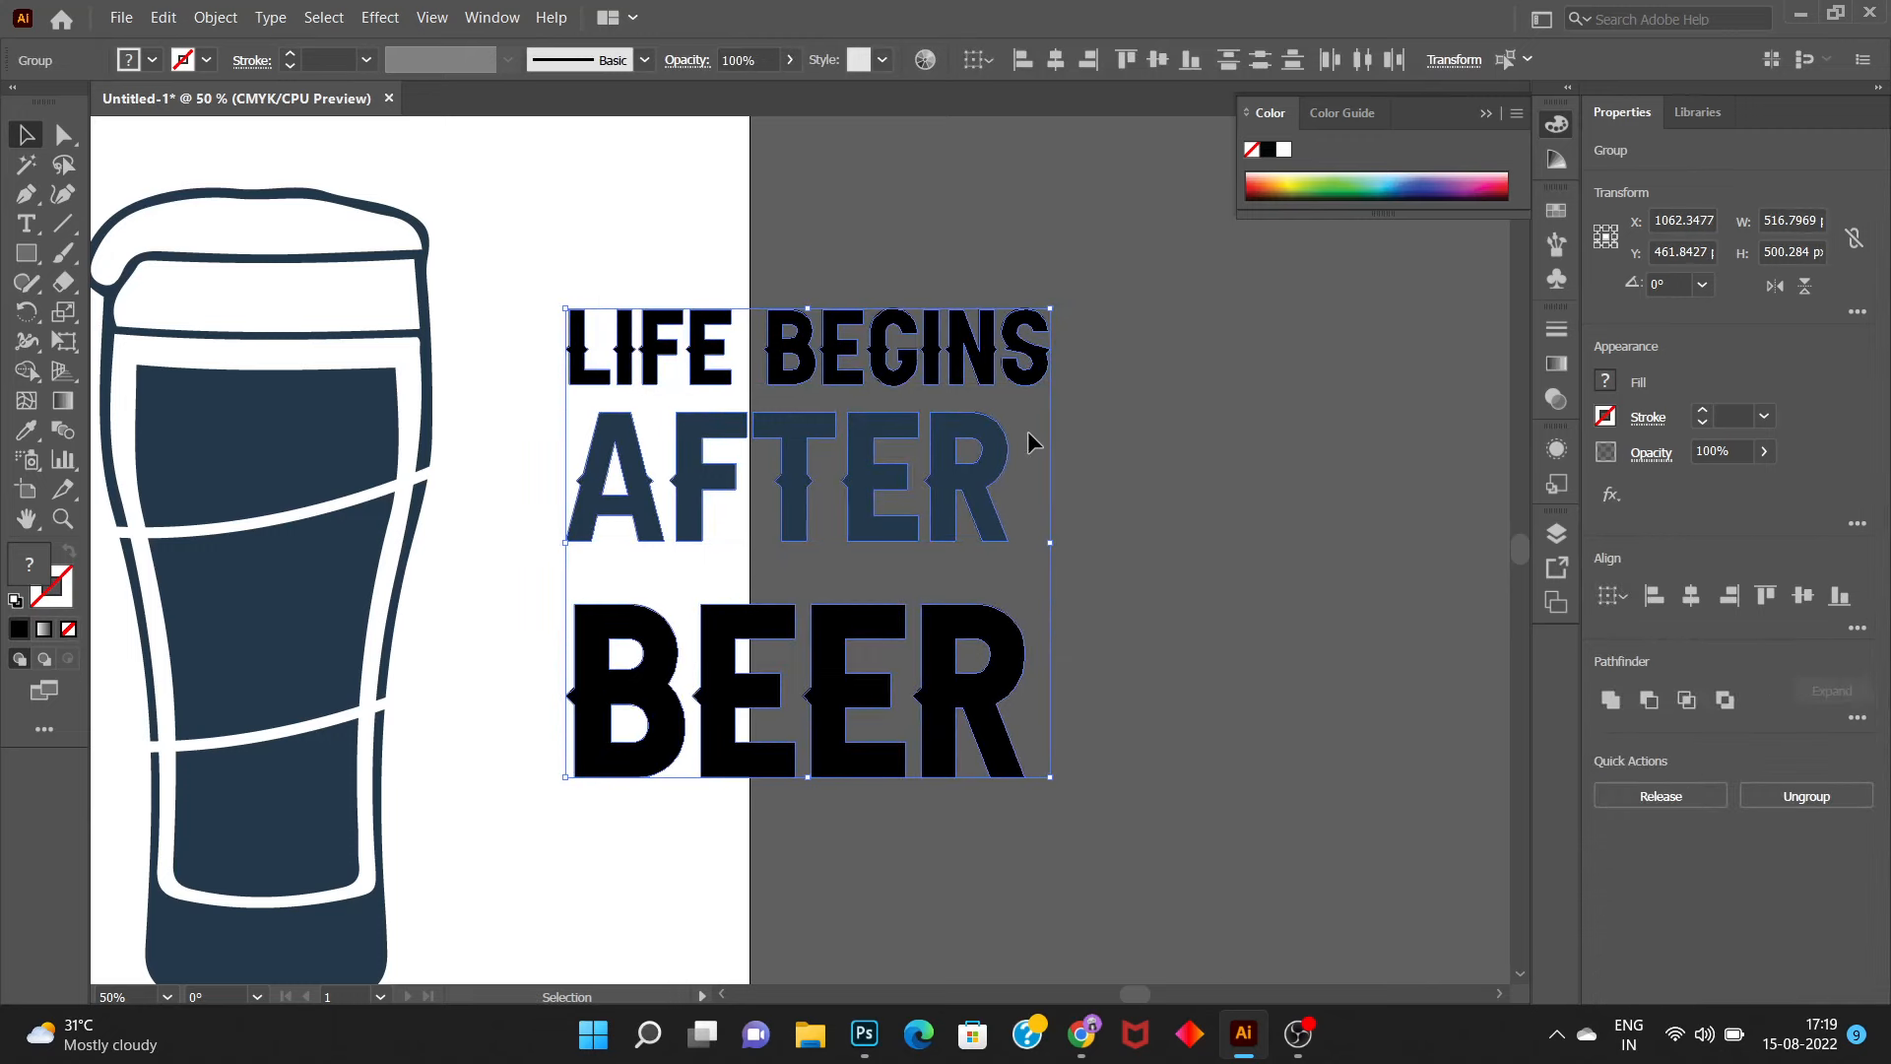
{"action": "left_click", "coordinate": [1102, 449]}
Try to envelope-distort "LIFE BEGINS" with the glass's upper navy section using Make with Top Object
{"action": "scroll", "coordinate": [960, 504], "scroll_direction": "down", "scroll_amount": 3}
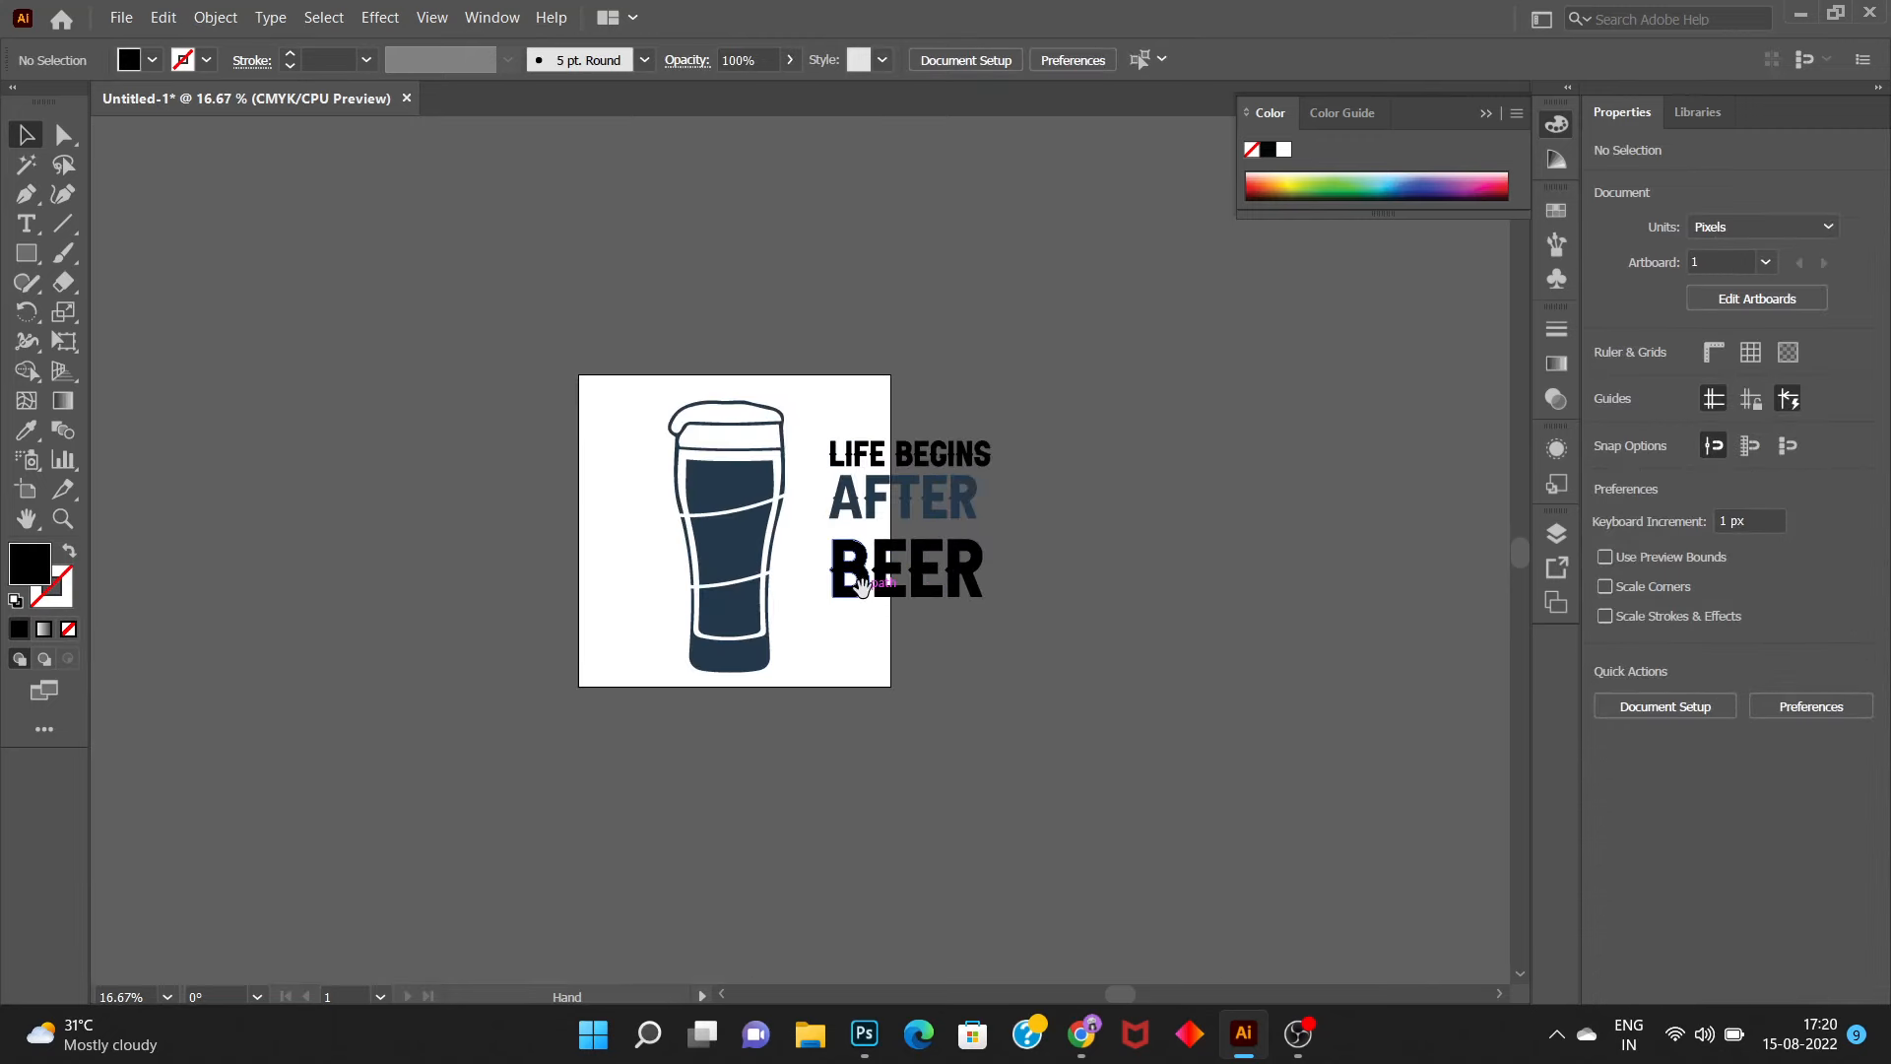
{"action": "left_click_drag", "start_coordinate": [863, 591], "coordinate": [886, 657]}
{"action": "scroll", "coordinate": [883, 510], "scroll_direction": "up", "scroll_amount": 3}
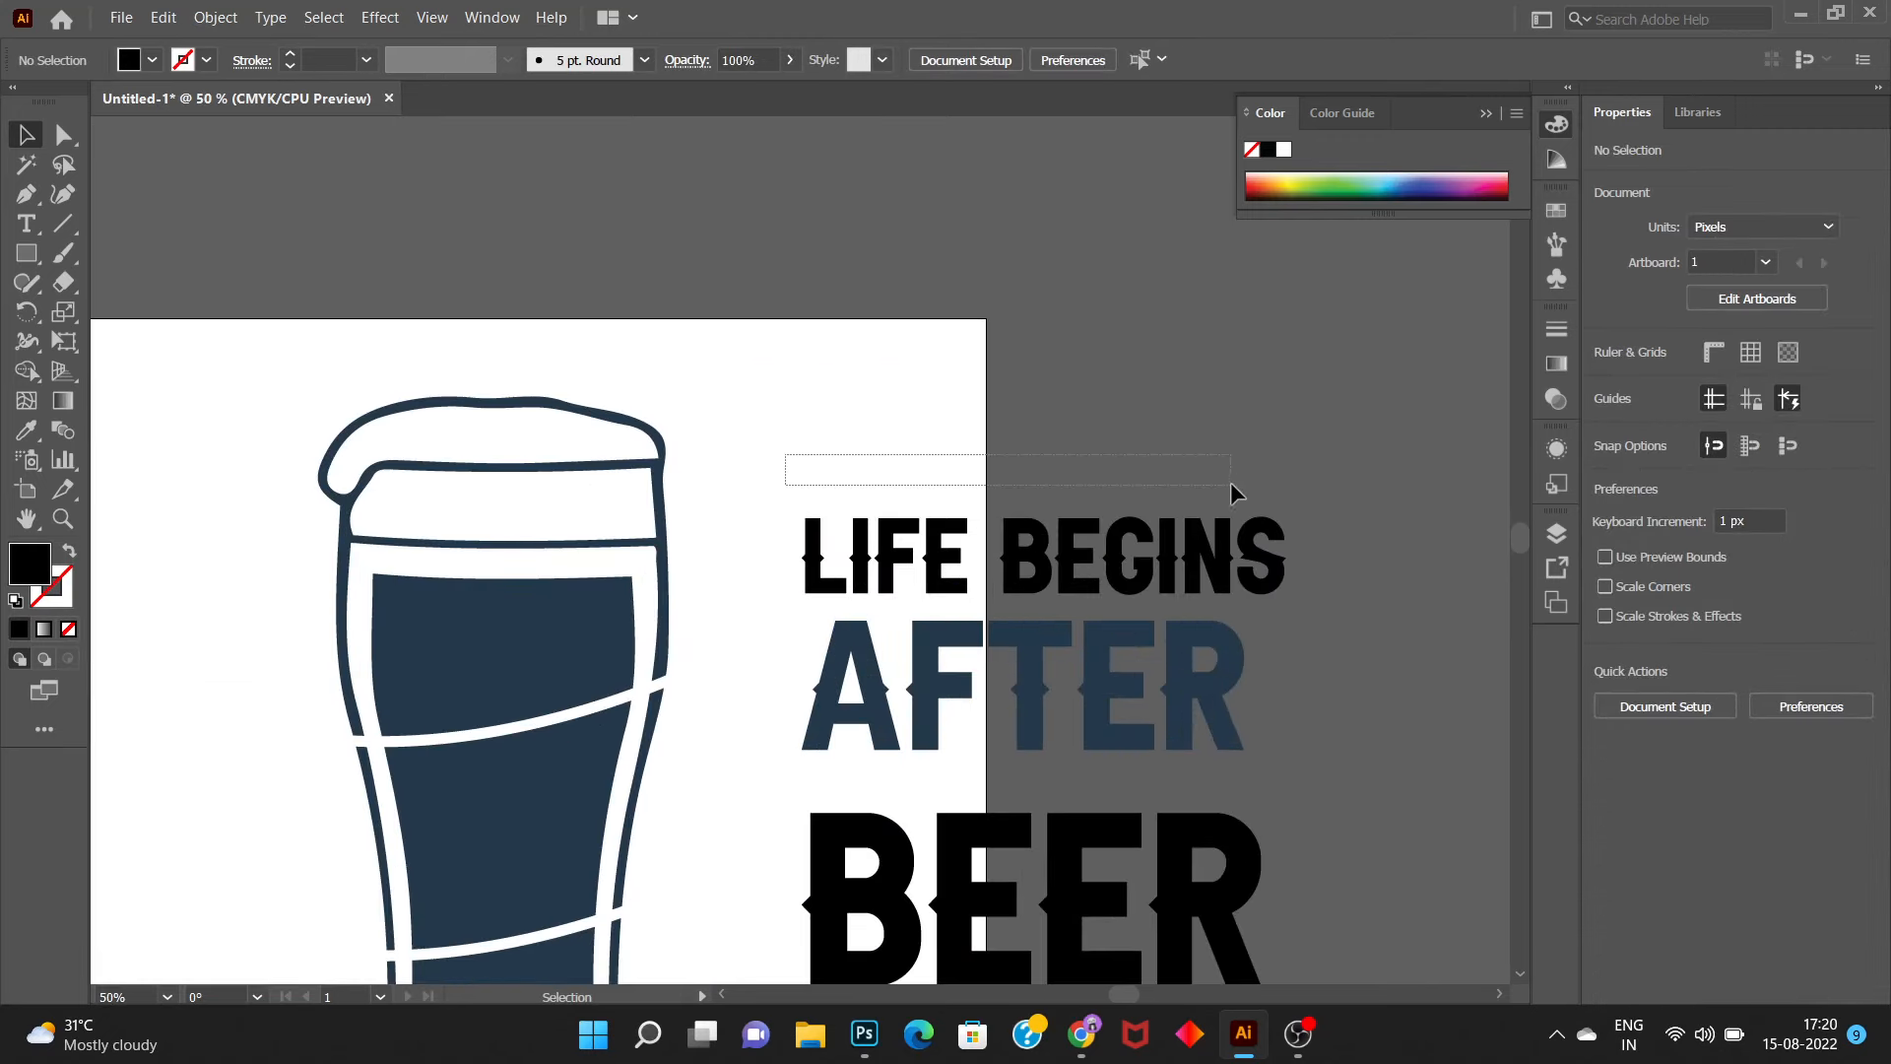
{"action": "left_click_drag", "start_coordinate": [1231, 482], "coordinate": [1304, 540]}
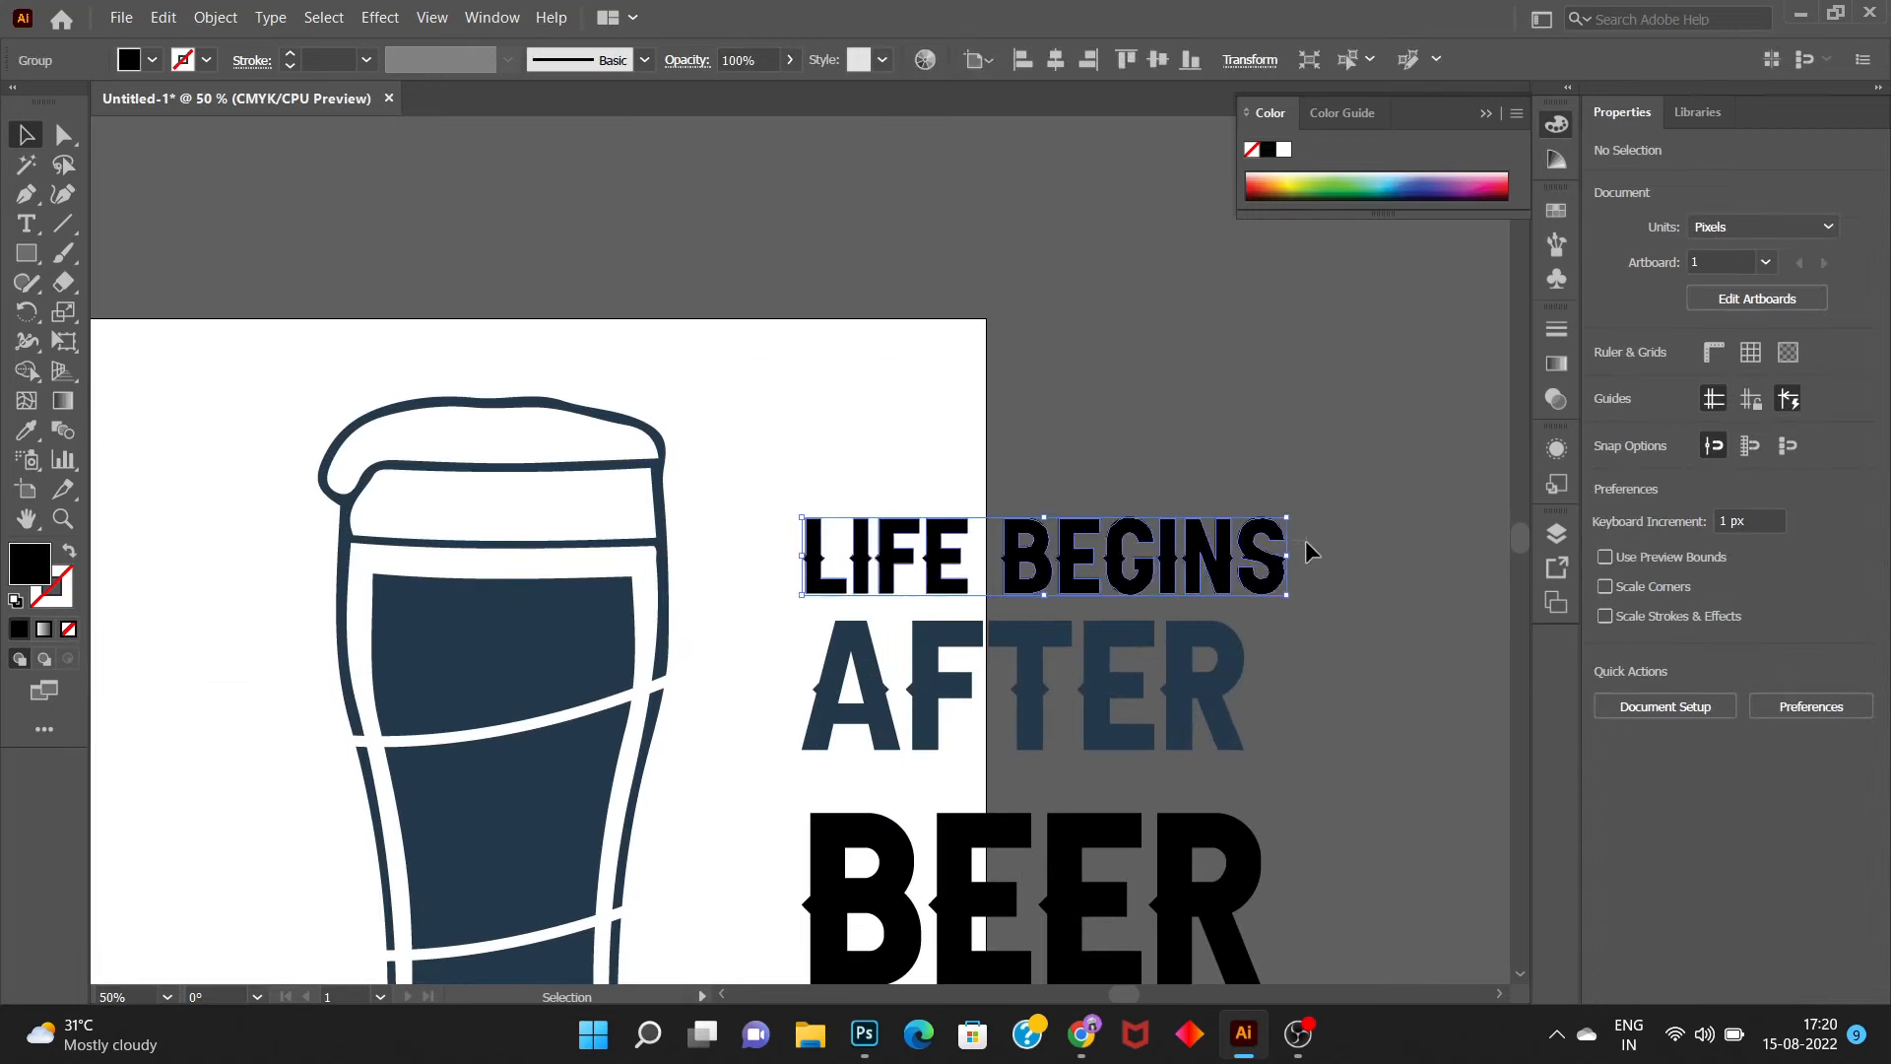
{"action": "left_click", "coordinate": [517, 650], "text": "shift"}
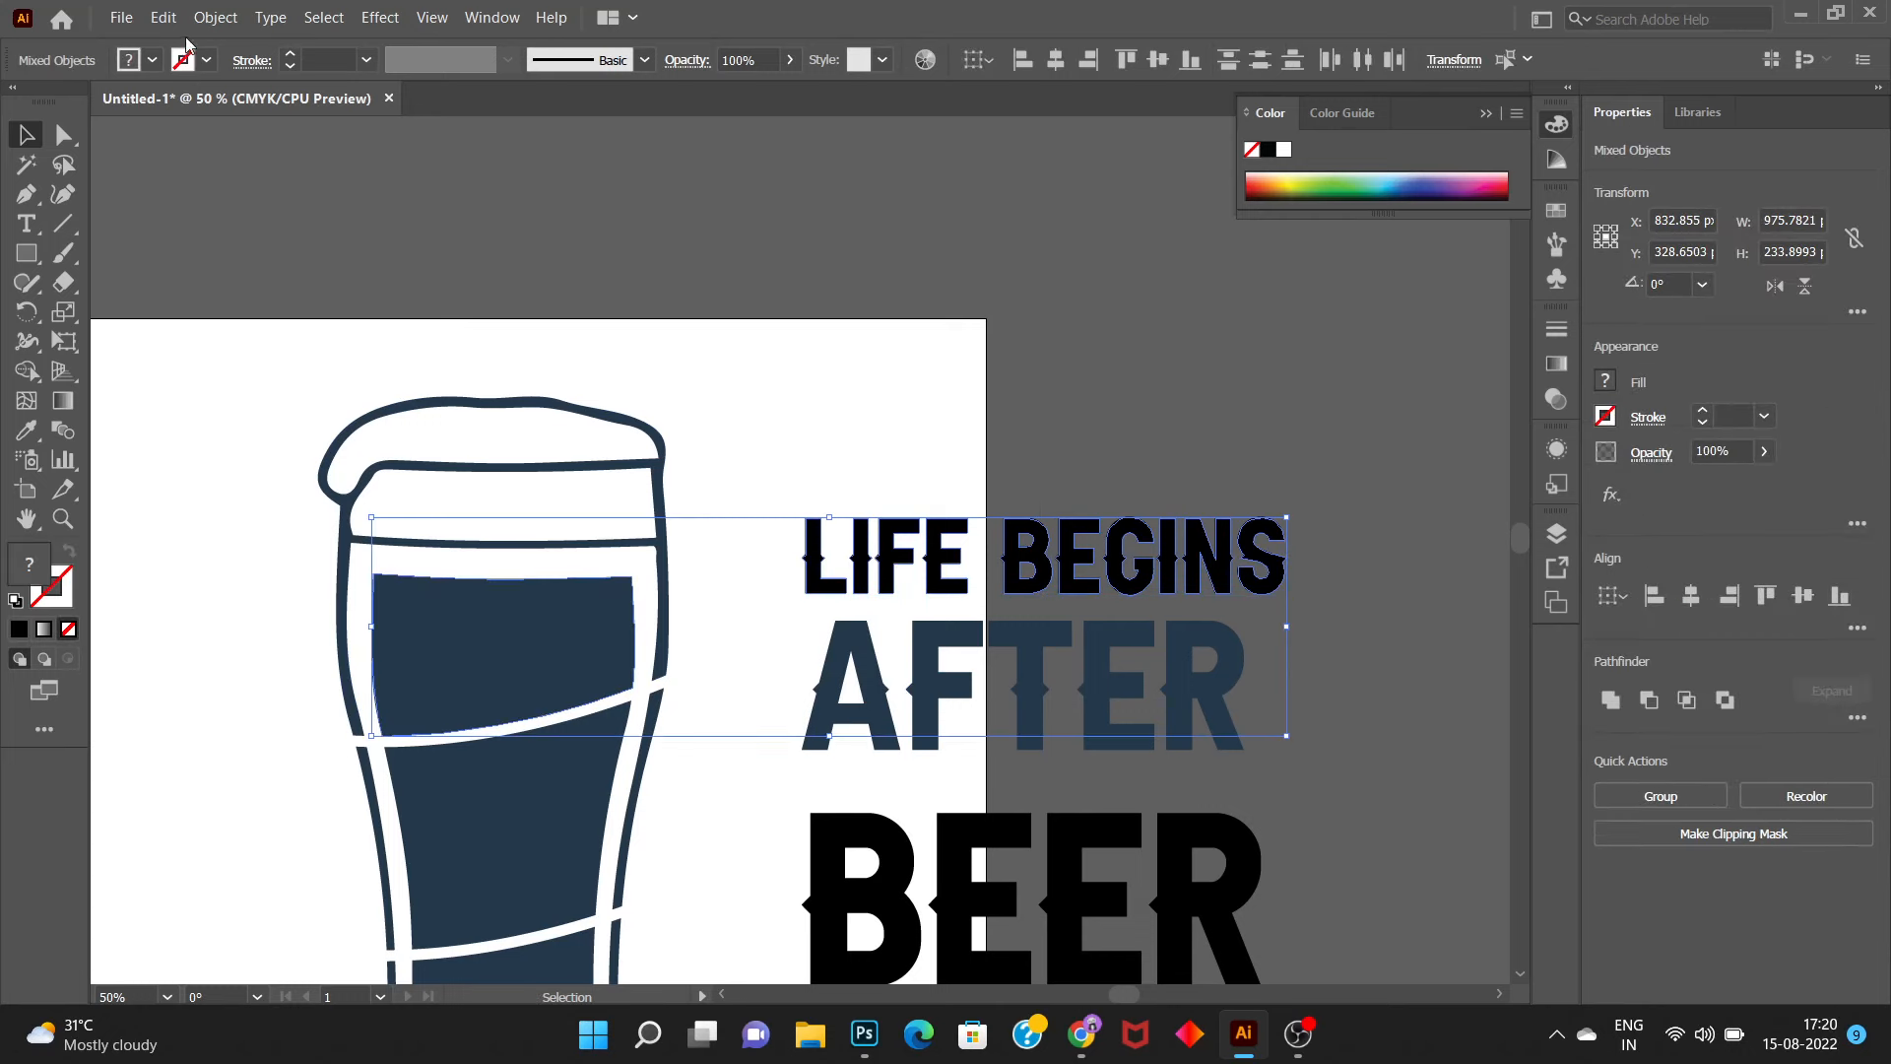
{"action": "left_click", "coordinate": [215, 16]}
{"action": "mouse_move", "coordinate": [347, 711]}
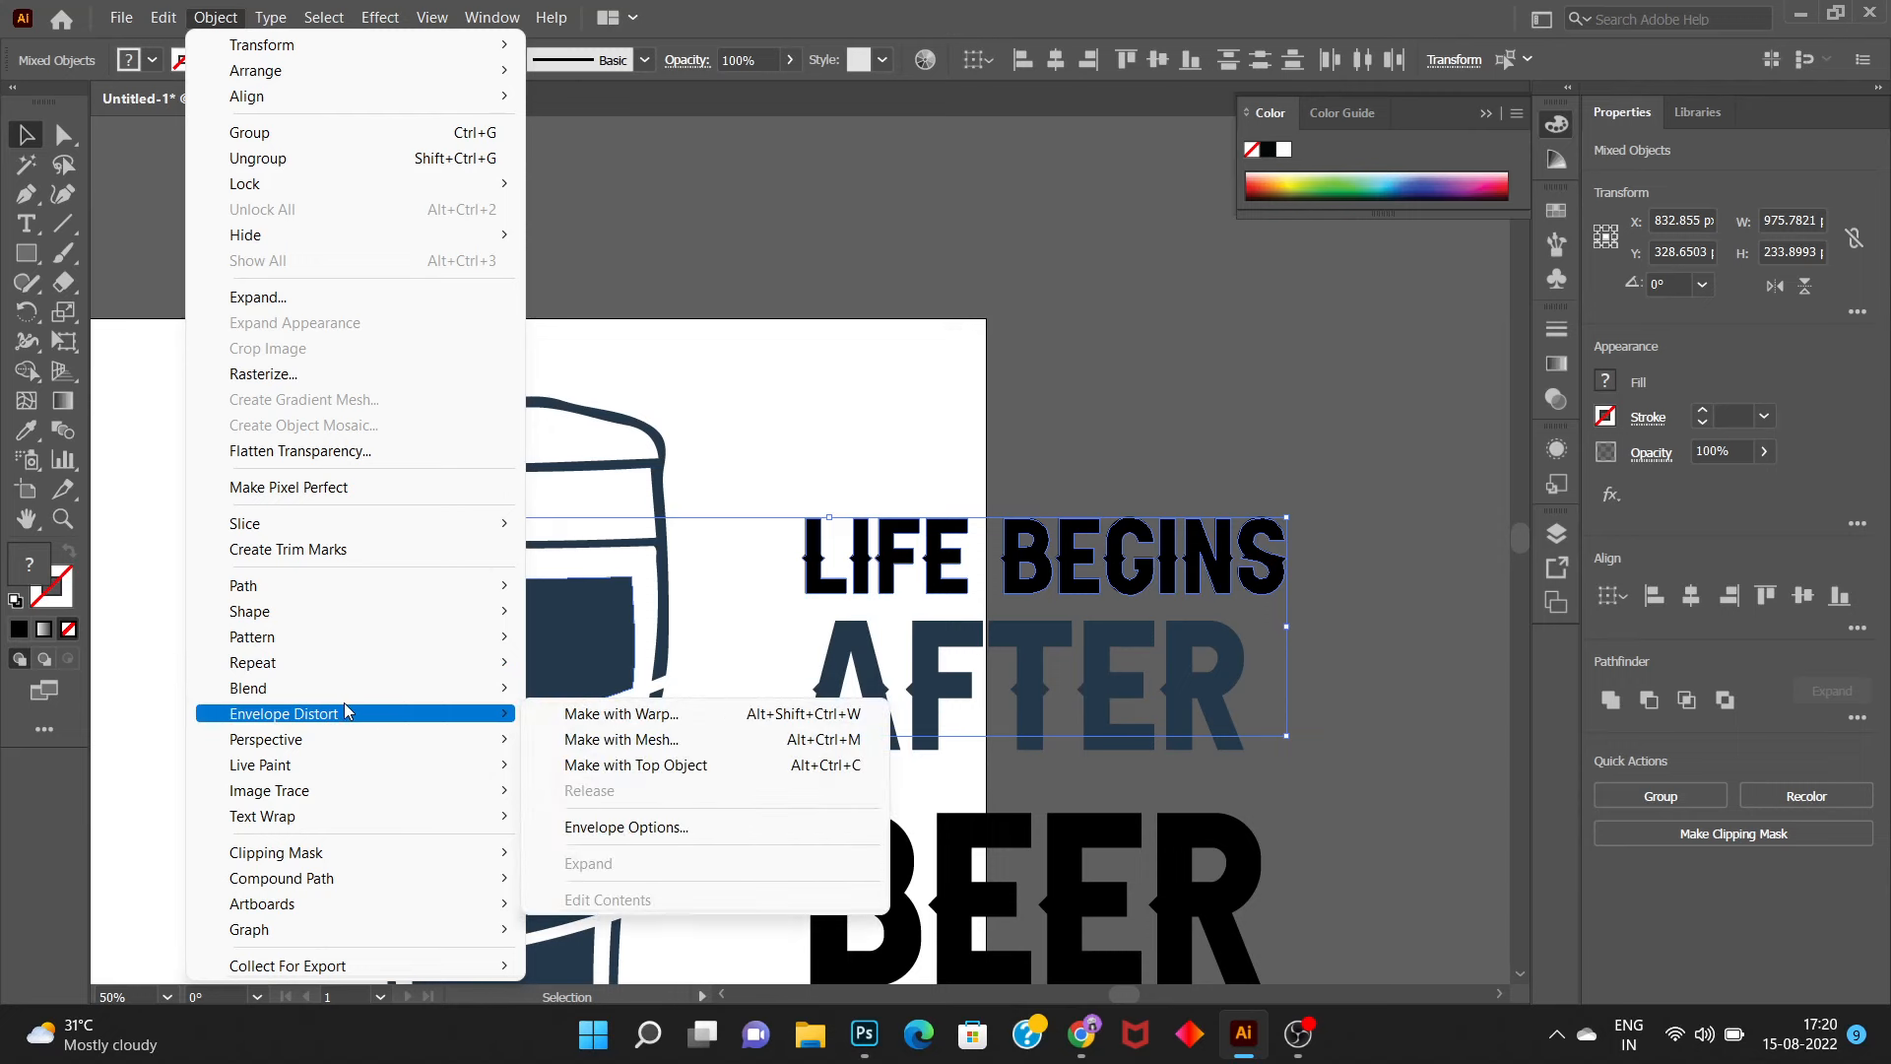
{"action": "left_click", "coordinate": [626, 766]}
{"action": "left_click", "coordinate": [1153, 541]}
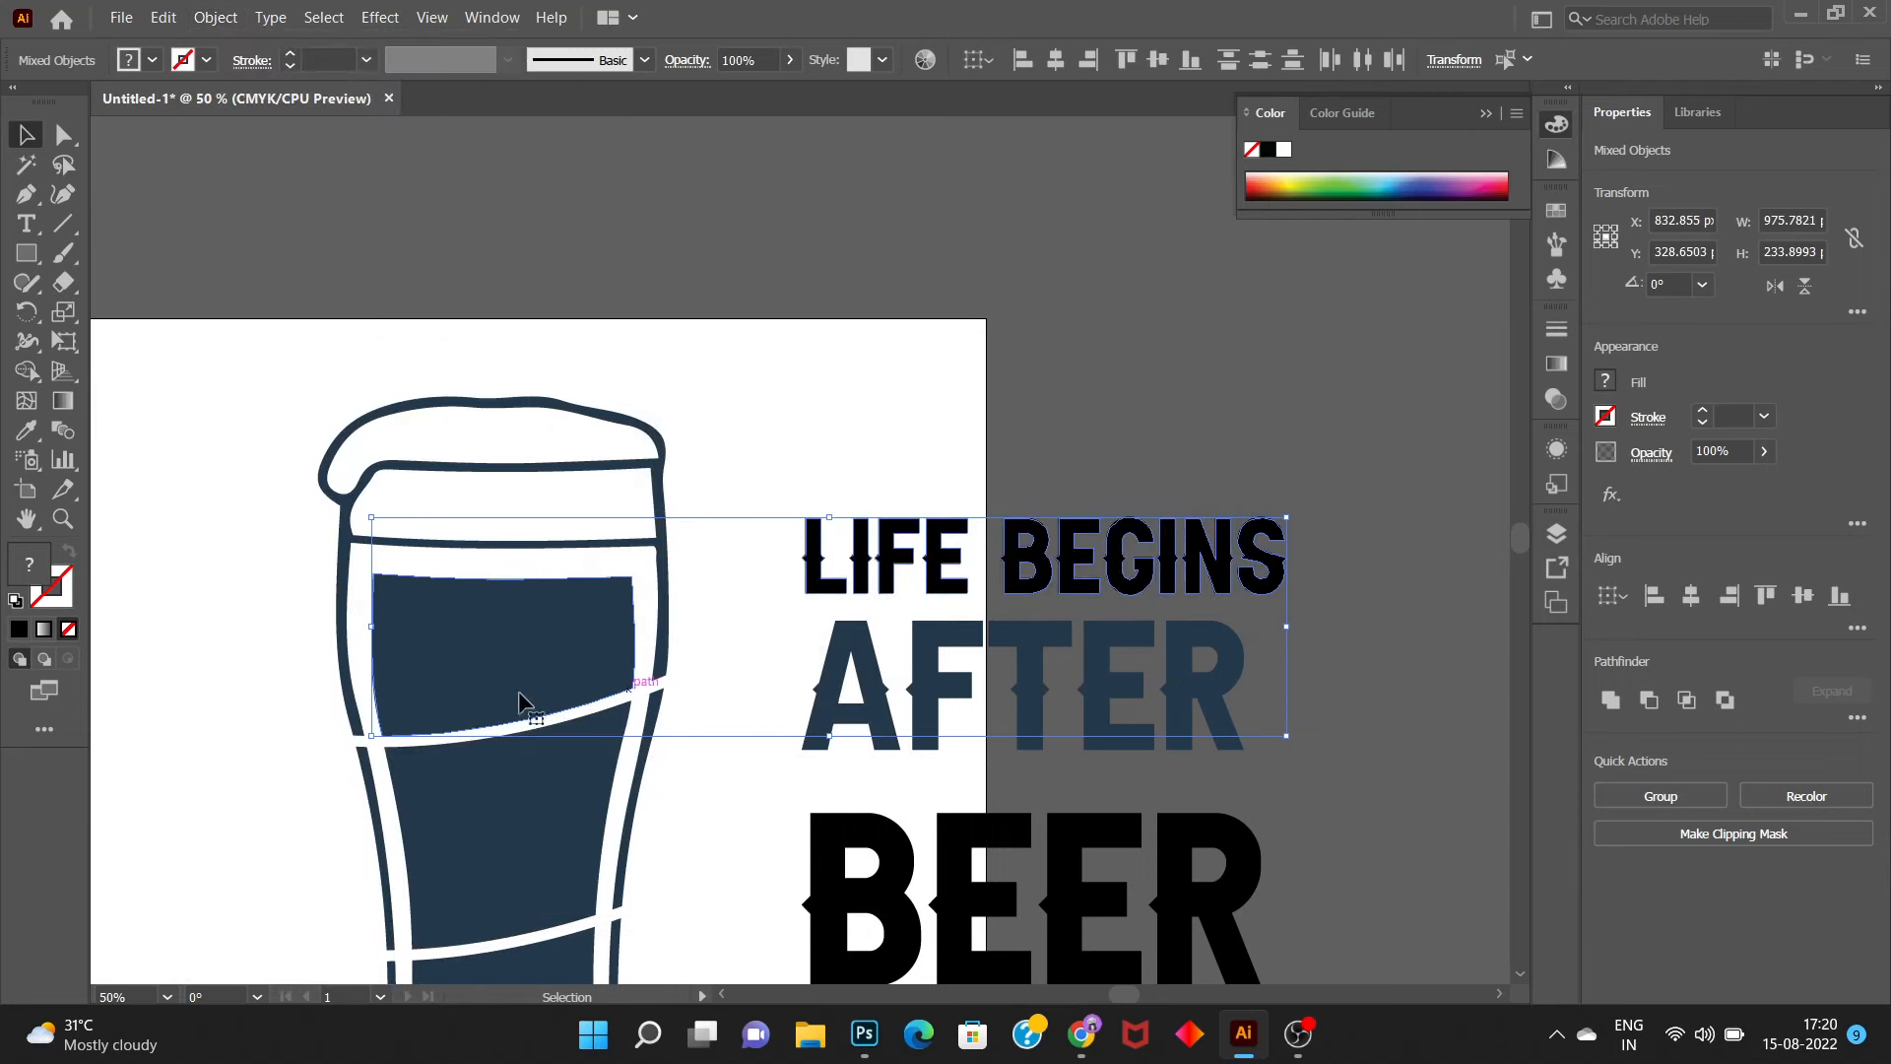
{"action": "left_click", "coordinate": [316, 663]}
{"action": "left_click", "coordinate": [528, 663]}
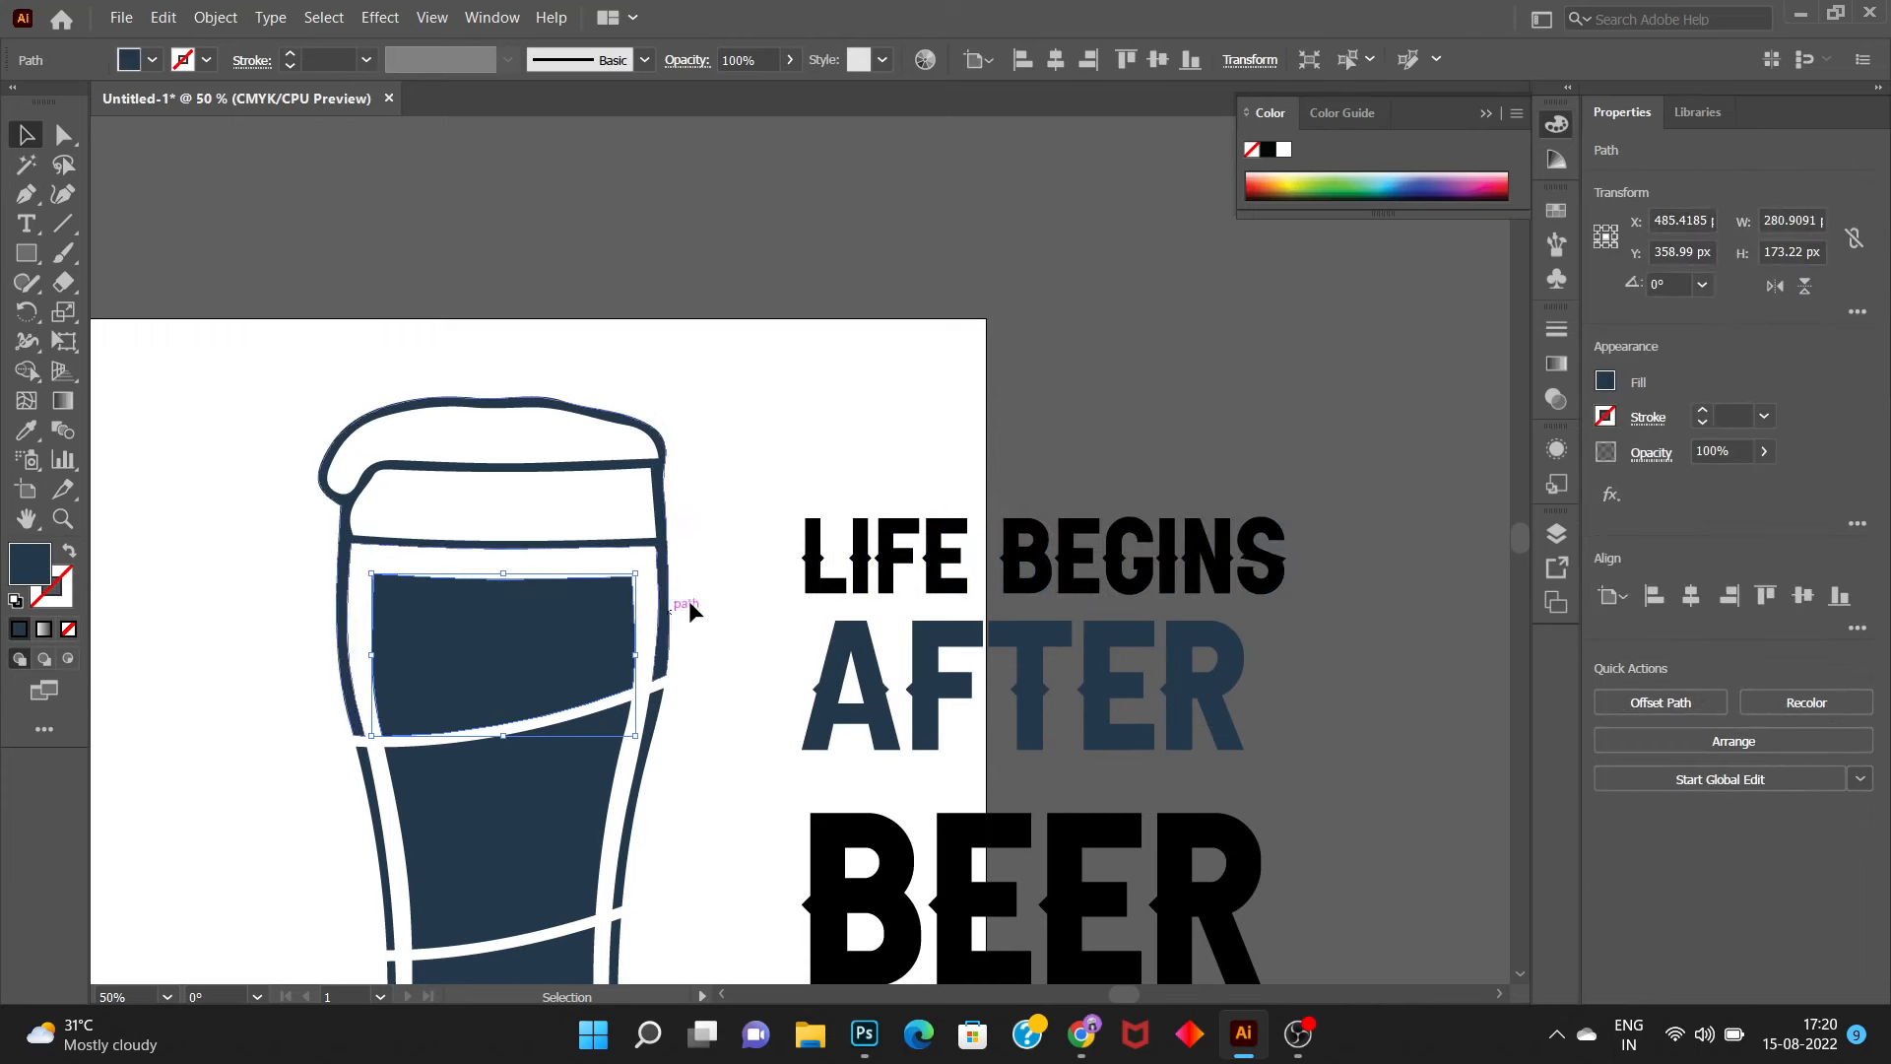
Send the three outlined text lines to the back, behind the glass sections
{"action": "left_click", "coordinate": [806, 463]}
{"action": "scroll", "coordinate": [798, 394], "scroll_direction": "down", "scroll_amount": 2}
{"action": "left_click_drag", "start_coordinate": [789, 340], "coordinate": [1355, 914]}
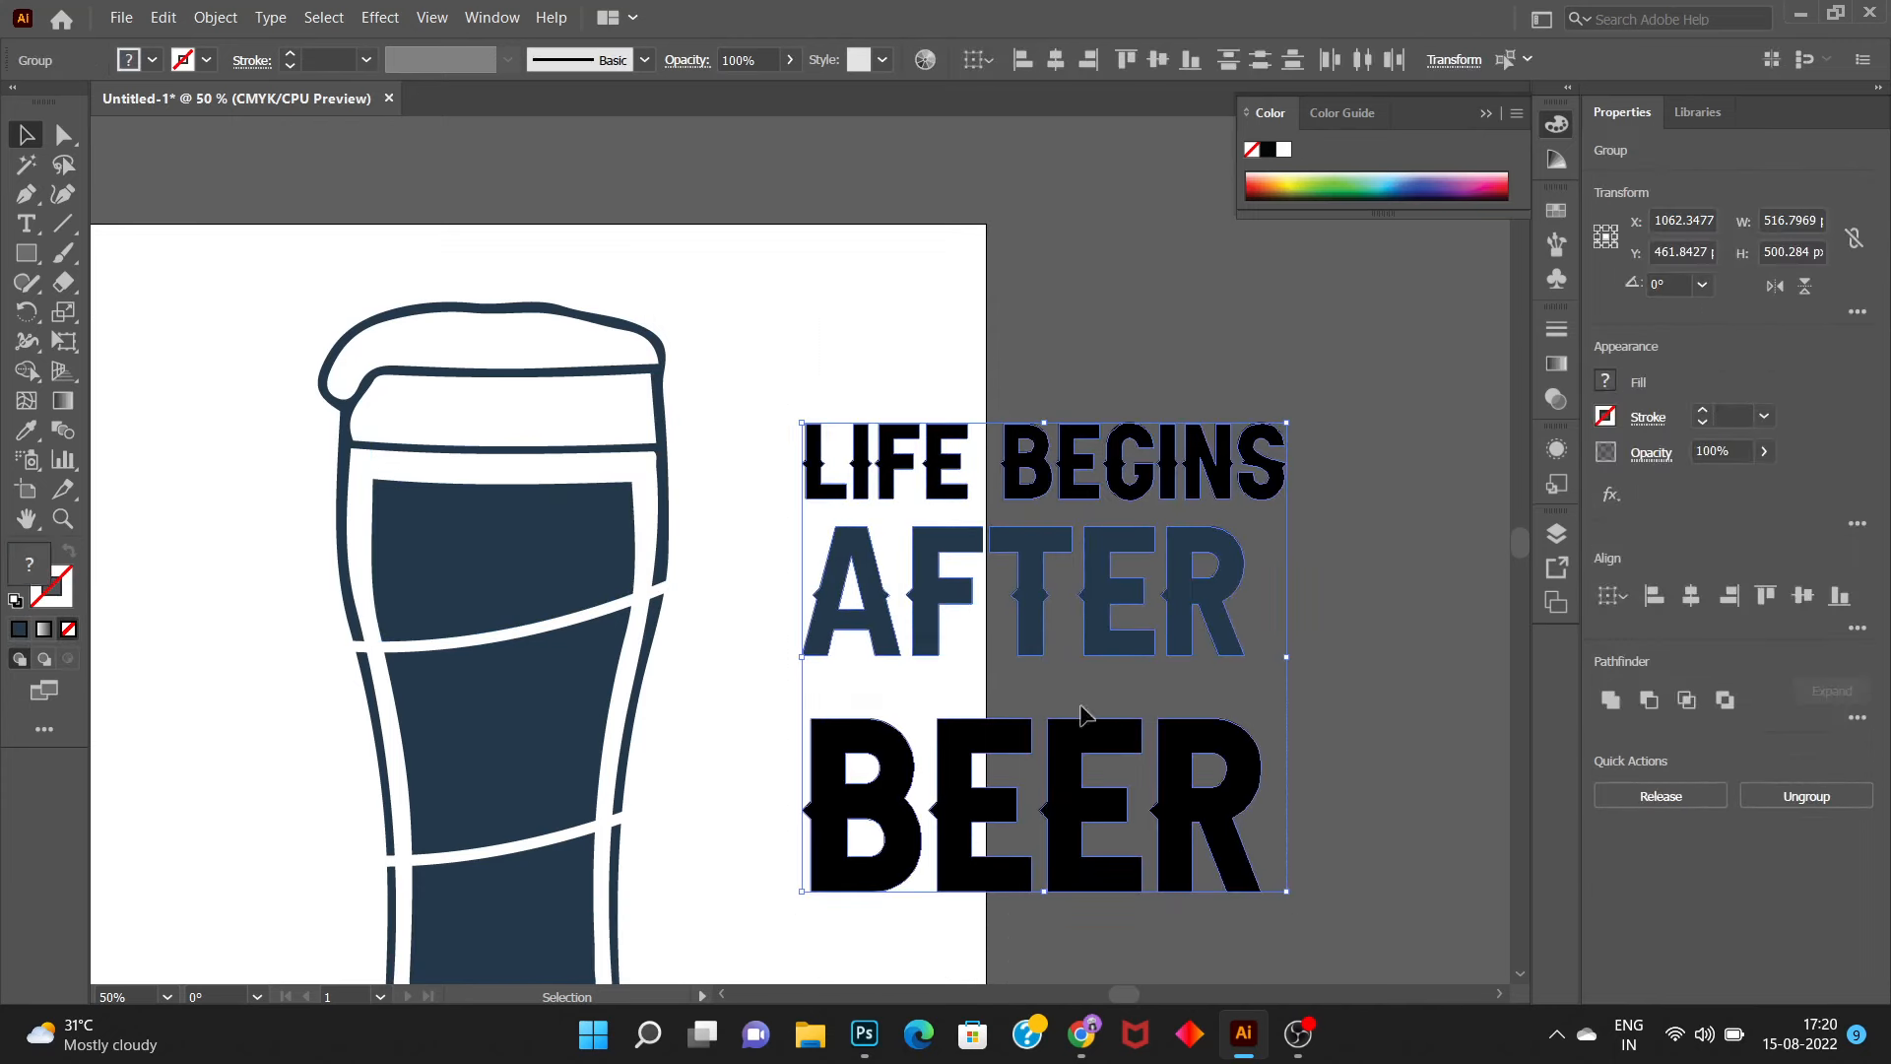
{"action": "right_click", "coordinate": [1075, 738]}
{"action": "mouse_move", "coordinate": [1238, 621]}
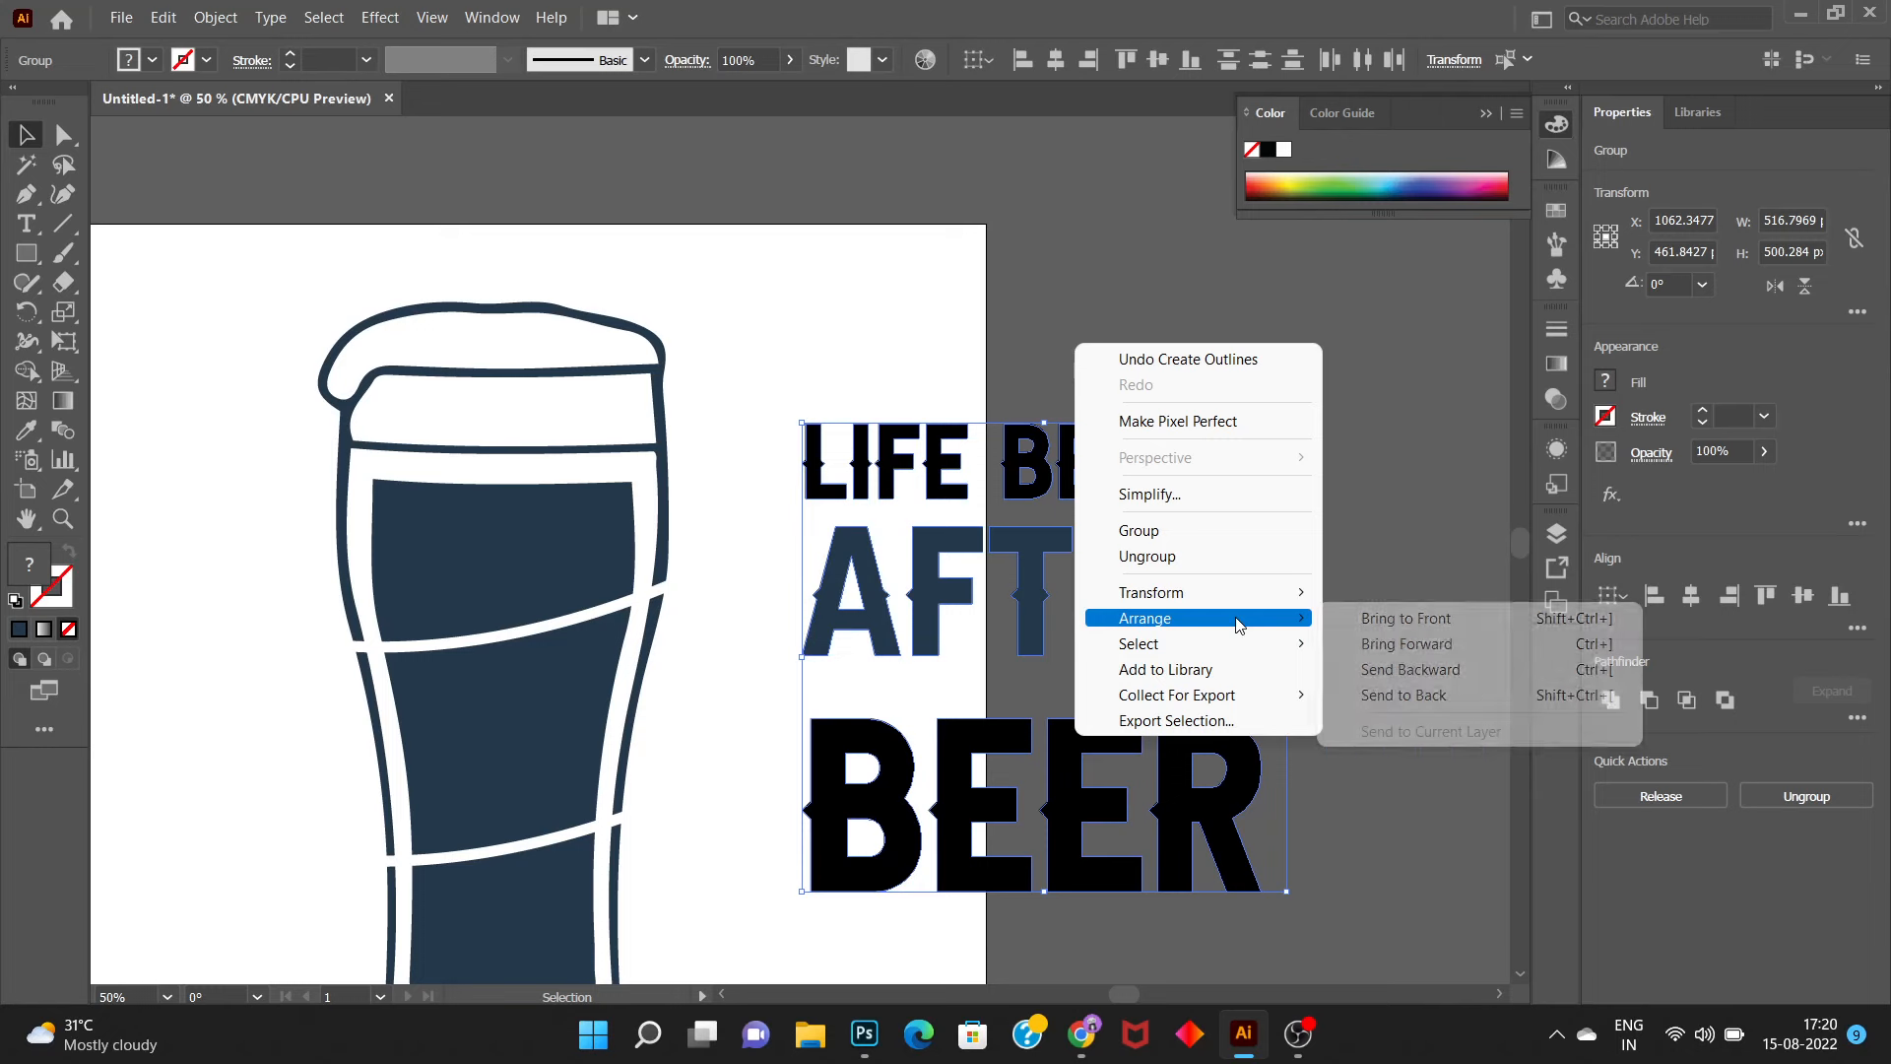
{"action": "left_click", "coordinate": [1403, 694]}
{"action": "left_click", "coordinate": [786, 506]}
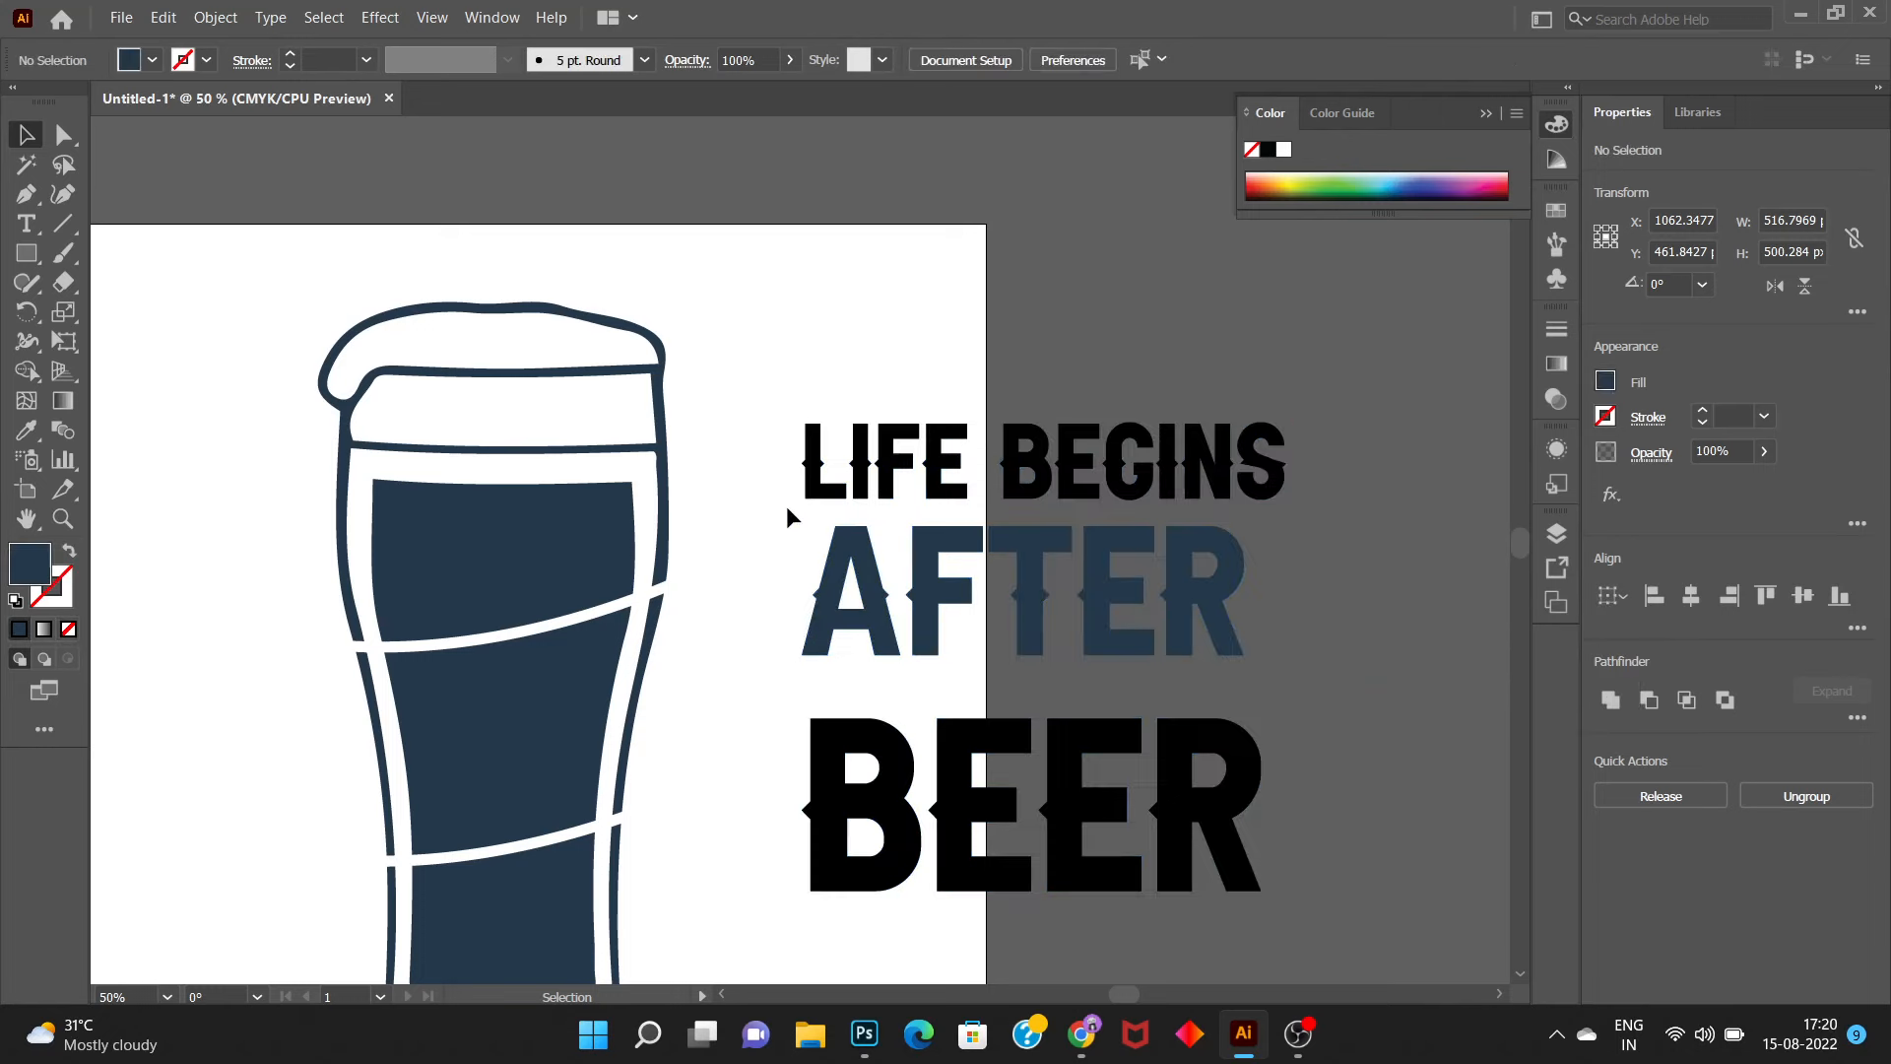
Envelope-distort "LIFE BEGINS" into the shape of the glass's upper navy section with Make with Top Object
{"action": "left_click_drag", "start_coordinate": [1137, 448], "coordinate": [1301, 441]}
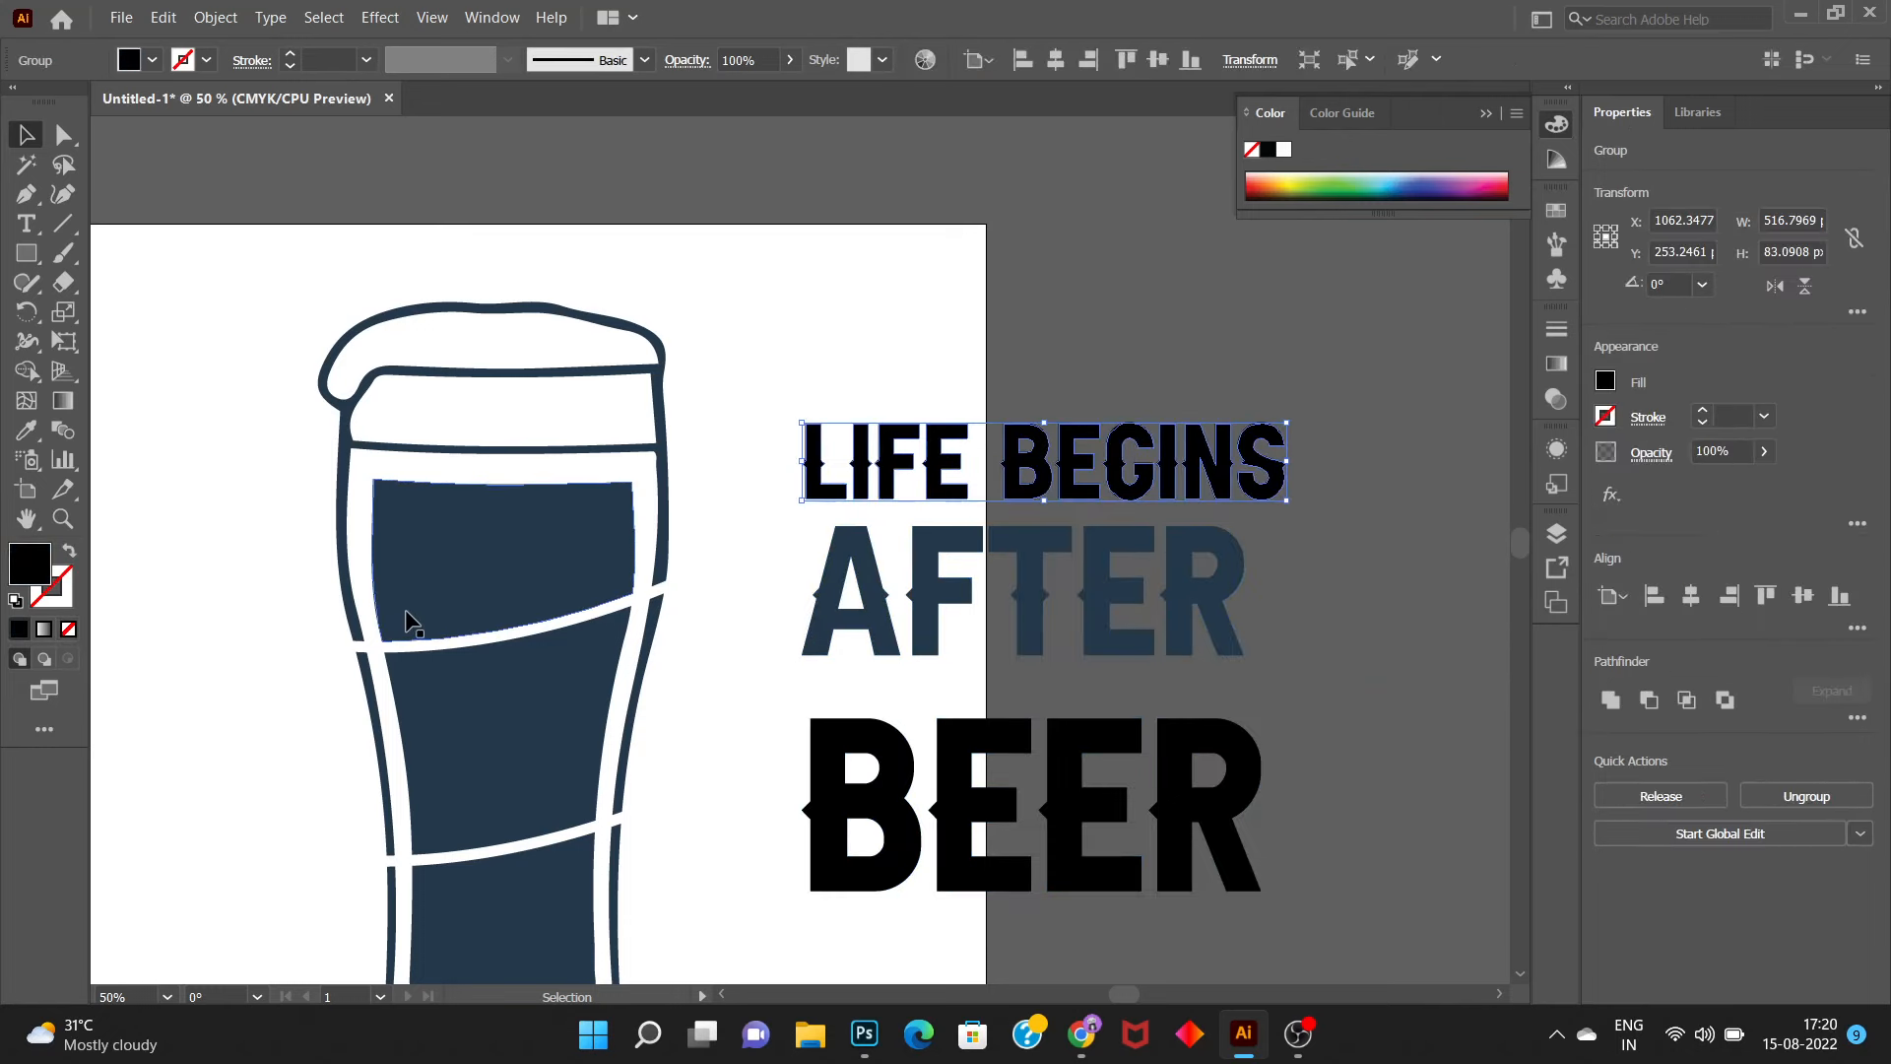
{"action": "left_click", "coordinate": [422, 577], "text": "shift"}
{"action": "left_click", "coordinate": [215, 18]}
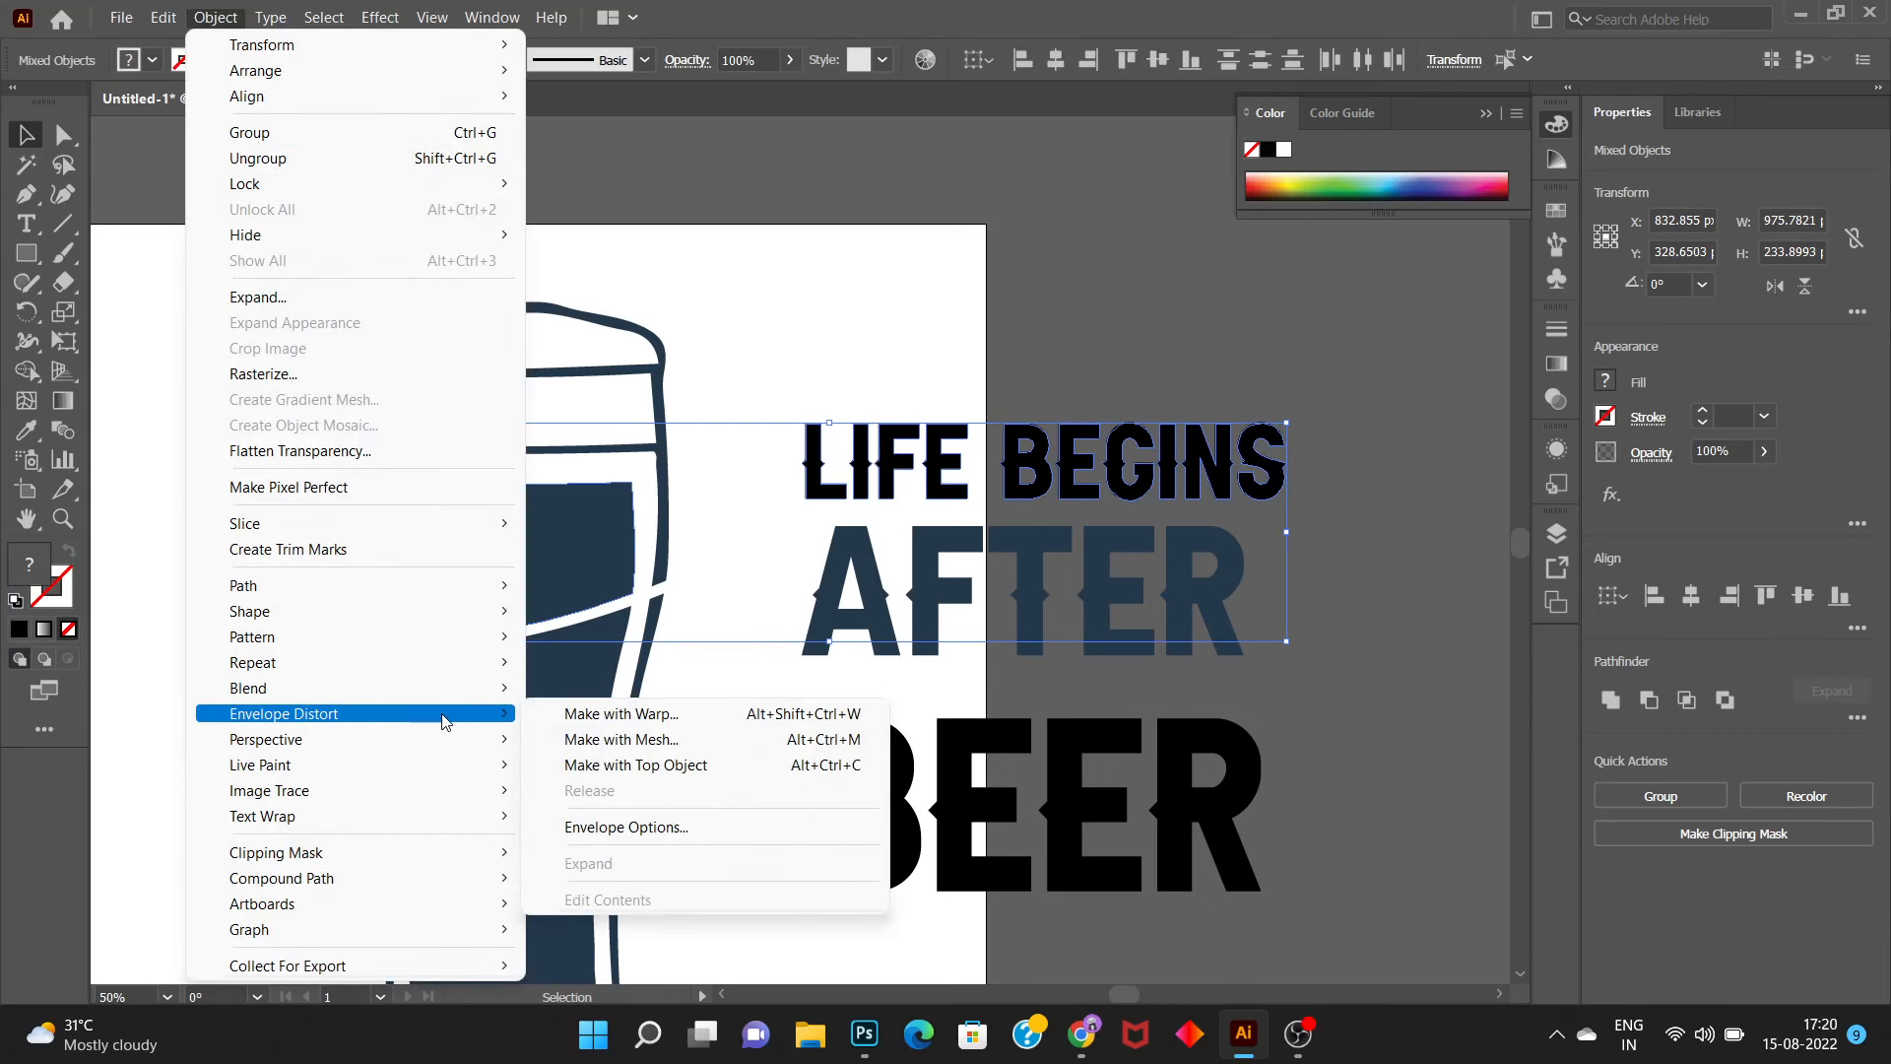
{"action": "left_click", "coordinate": [611, 761]}
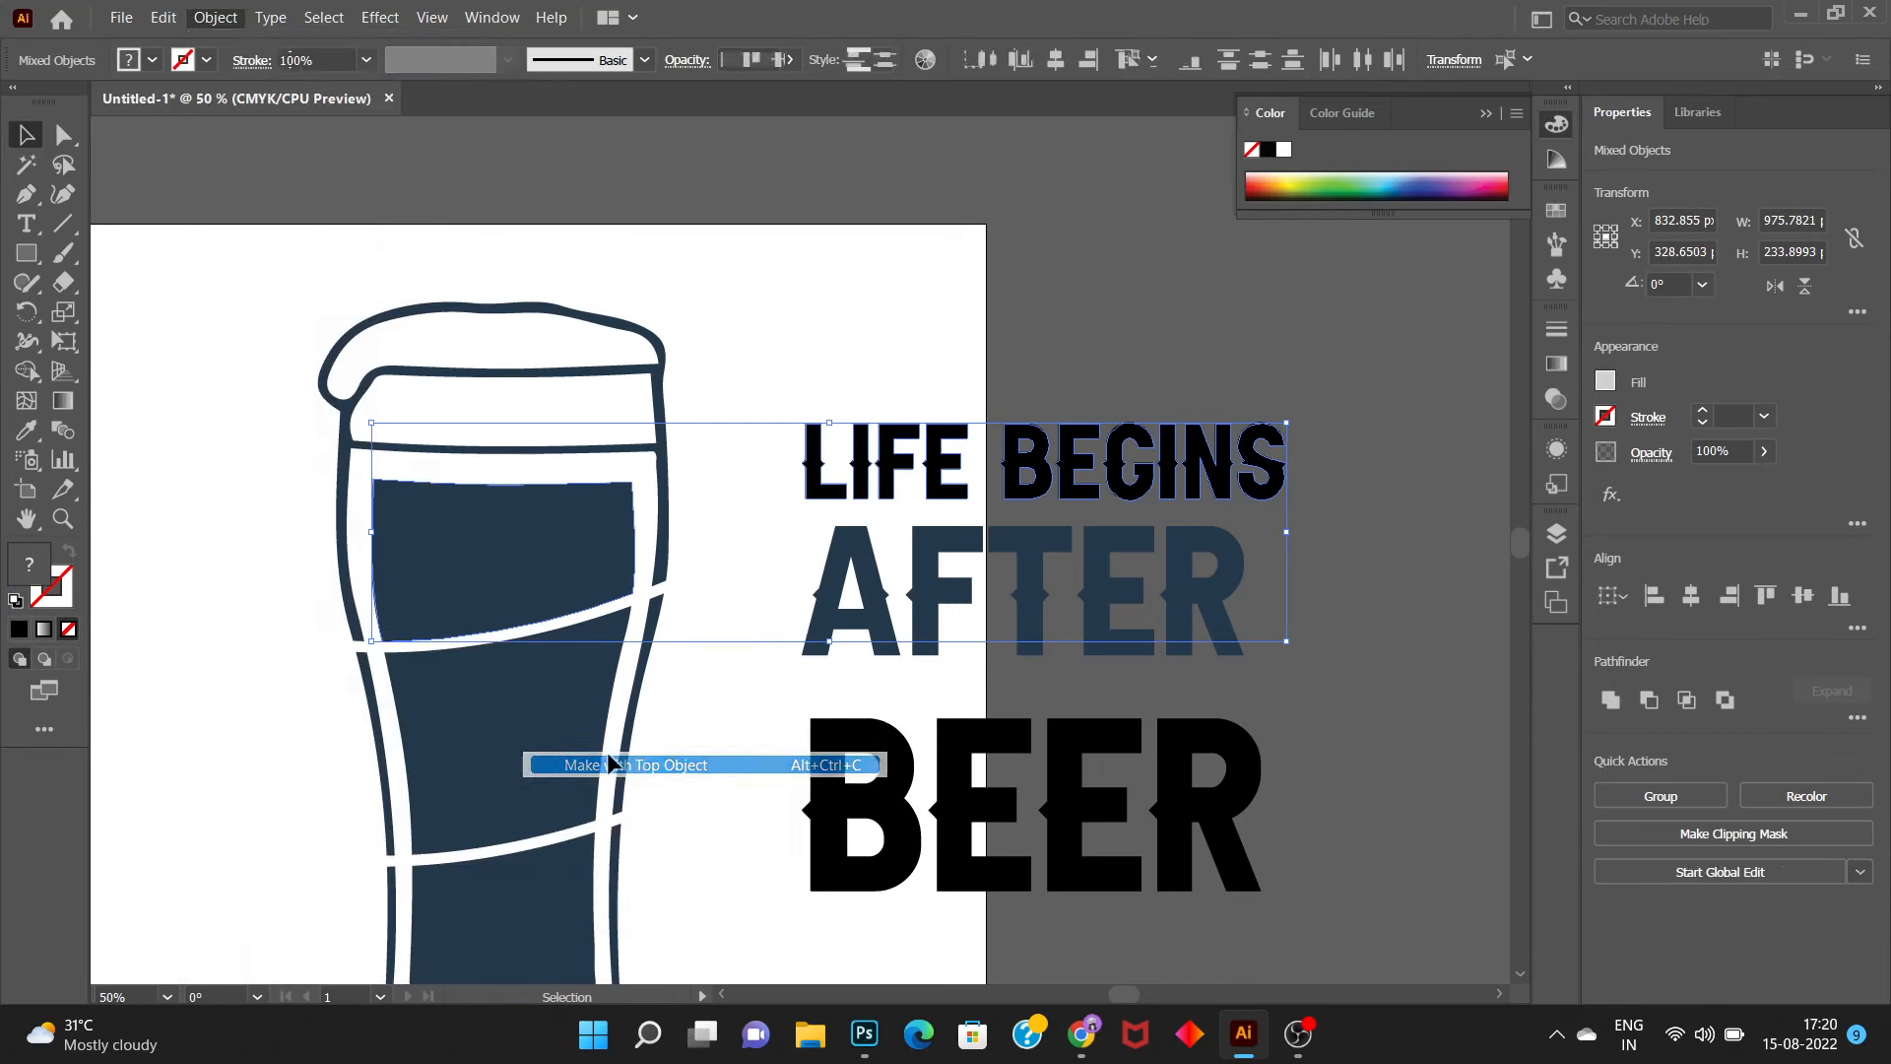
{"action": "left_click", "coordinate": [284, 581]}
Envelope-distort "AFTER" into the shape of the glass's middle navy section with Make with Top Object
{"action": "scroll", "coordinate": [394, 660], "scroll_direction": "down", "scroll_amount": 1}
{"action": "left_click", "coordinate": [511, 637]}
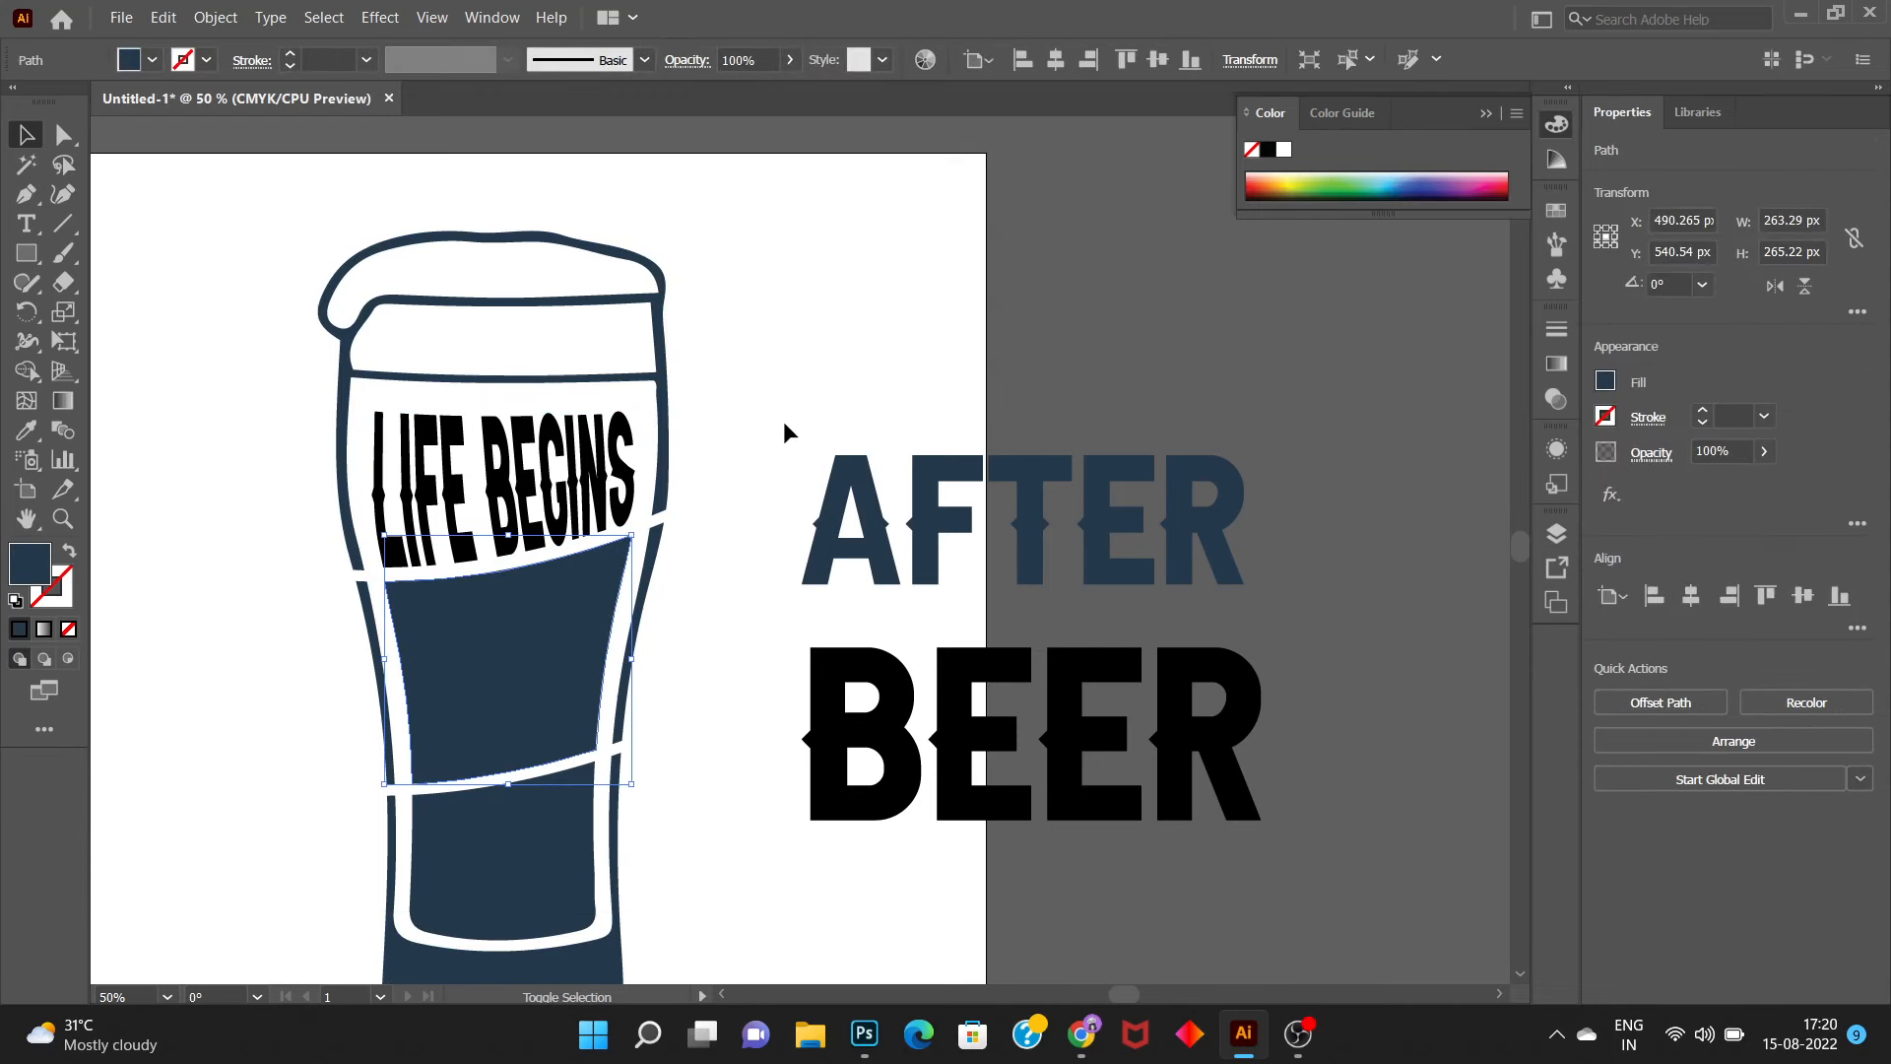
{"action": "left_click_drag", "start_coordinate": [1332, 527], "coordinate": [1032, 631]}
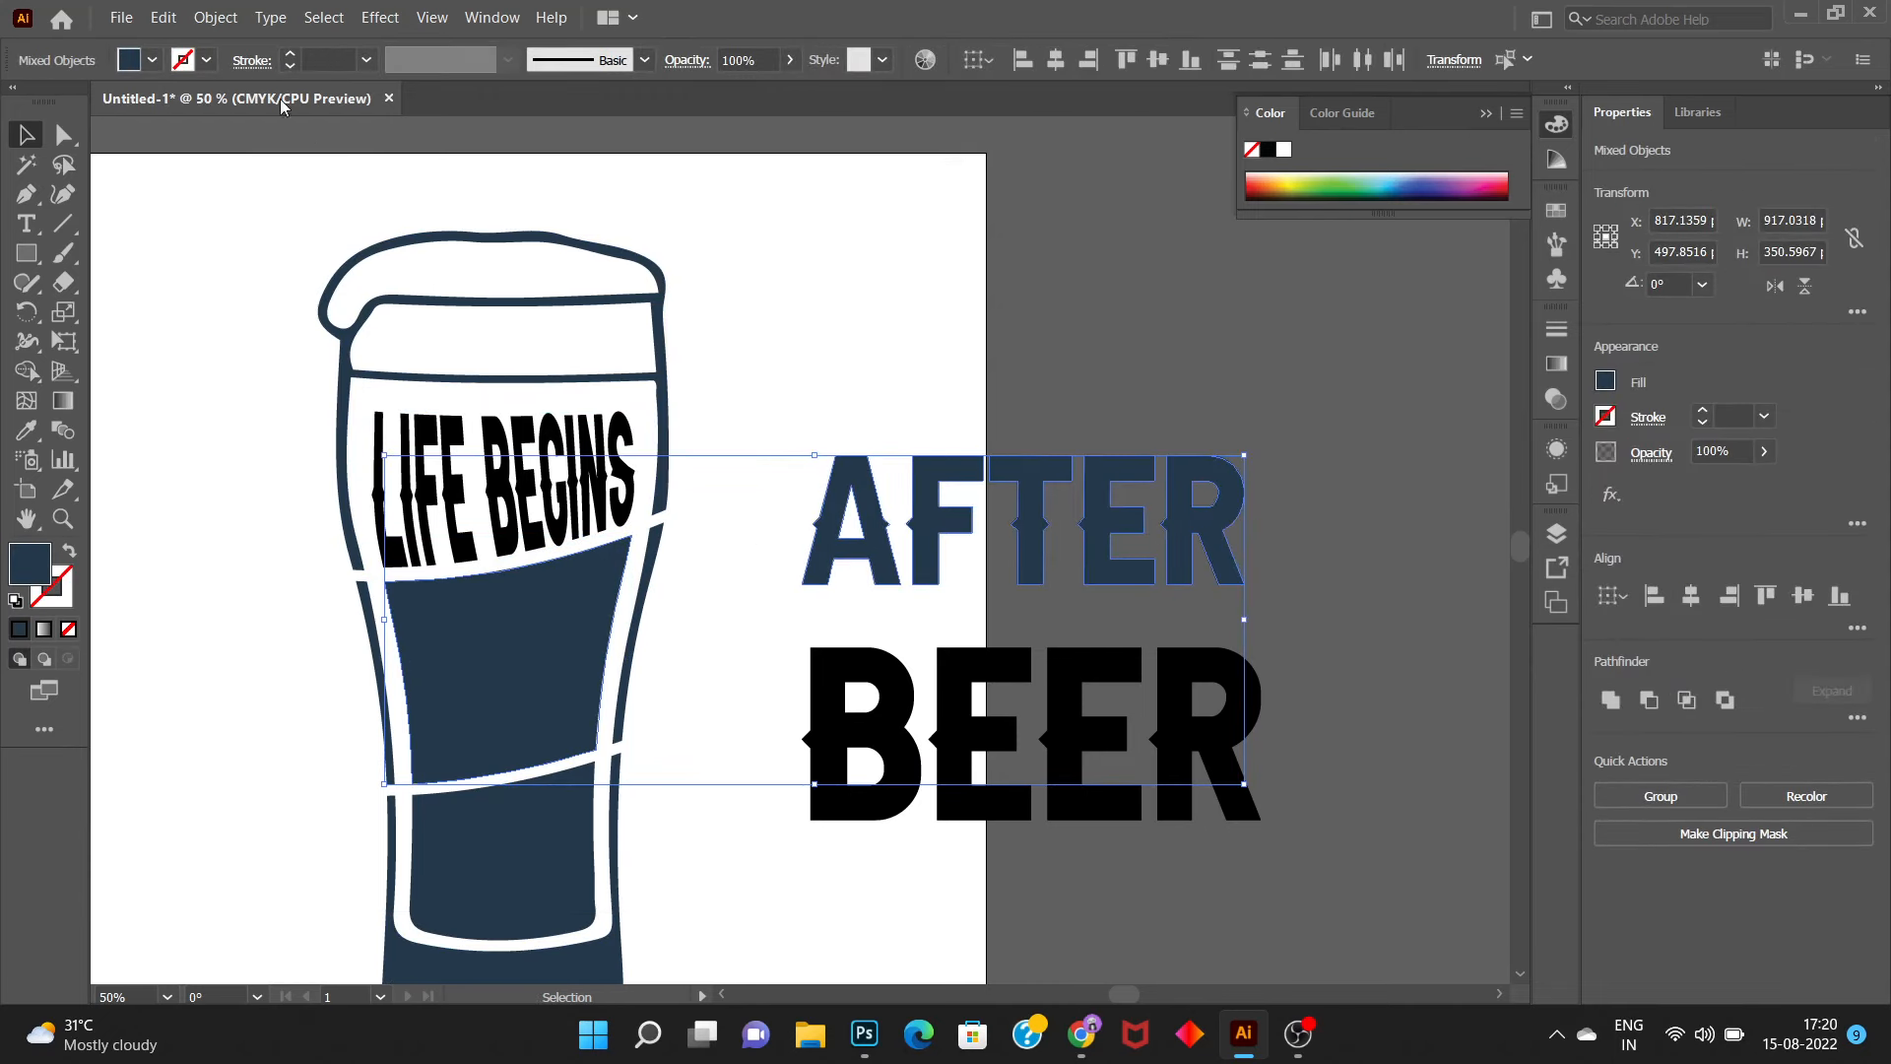
{"action": "left_click", "coordinate": [210, 21]}
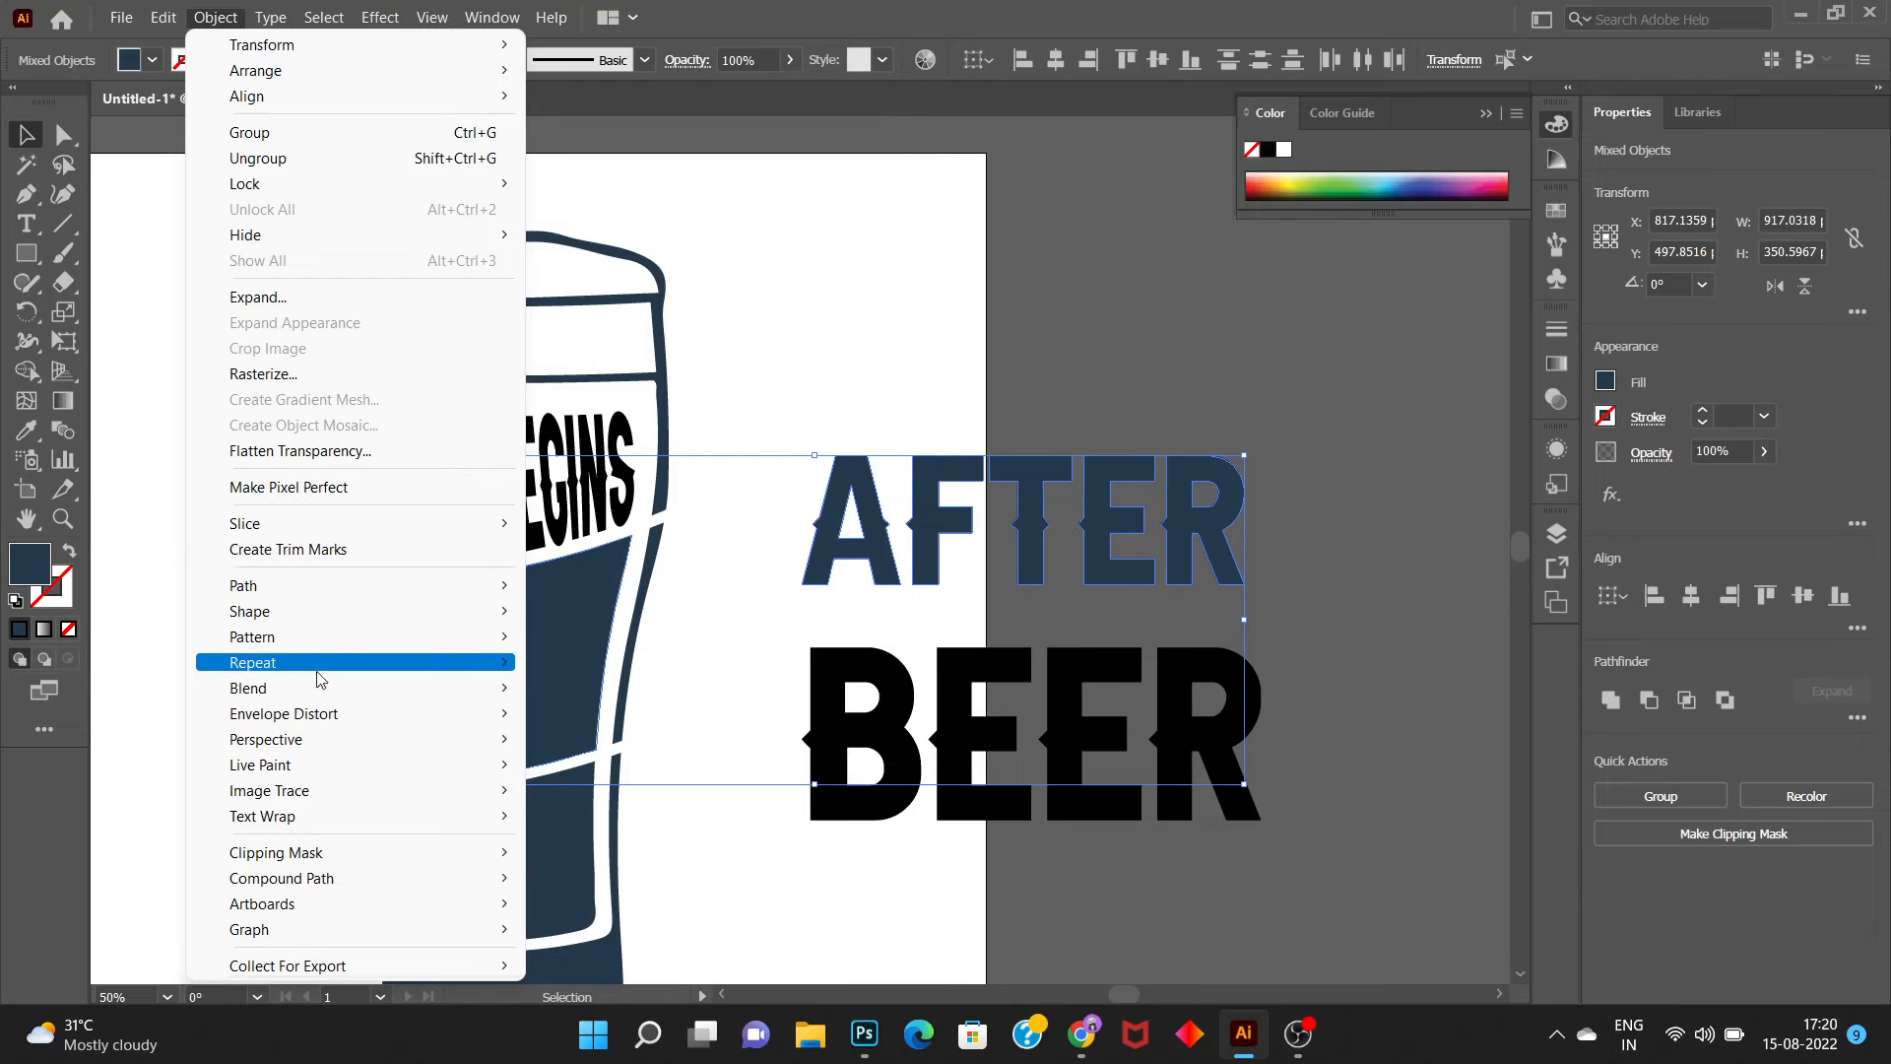
{"action": "mouse_move", "coordinate": [327, 716]}
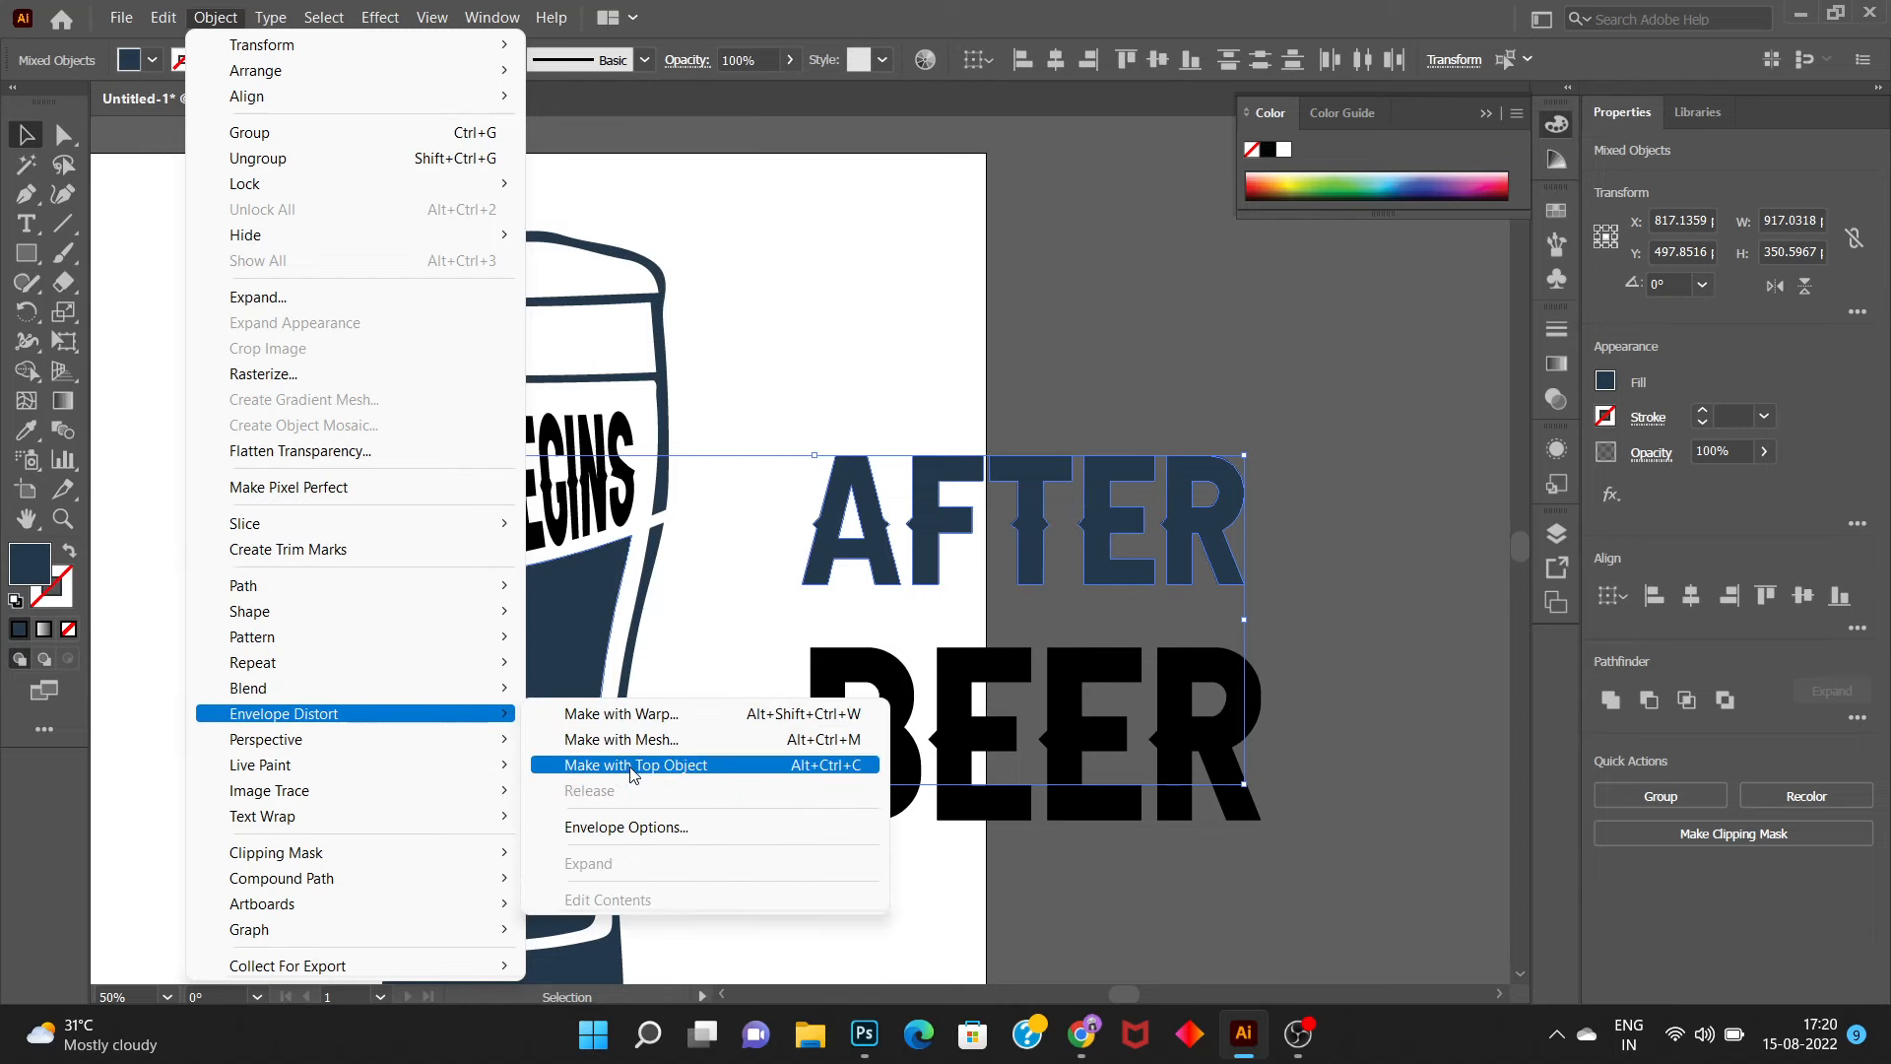
{"action": "left_click", "coordinate": [680, 770]}
{"action": "scroll", "coordinate": [670, 724], "scroll_direction": "down", "scroll_amount": 2}
{"action": "left_click", "coordinate": [244, 628]}
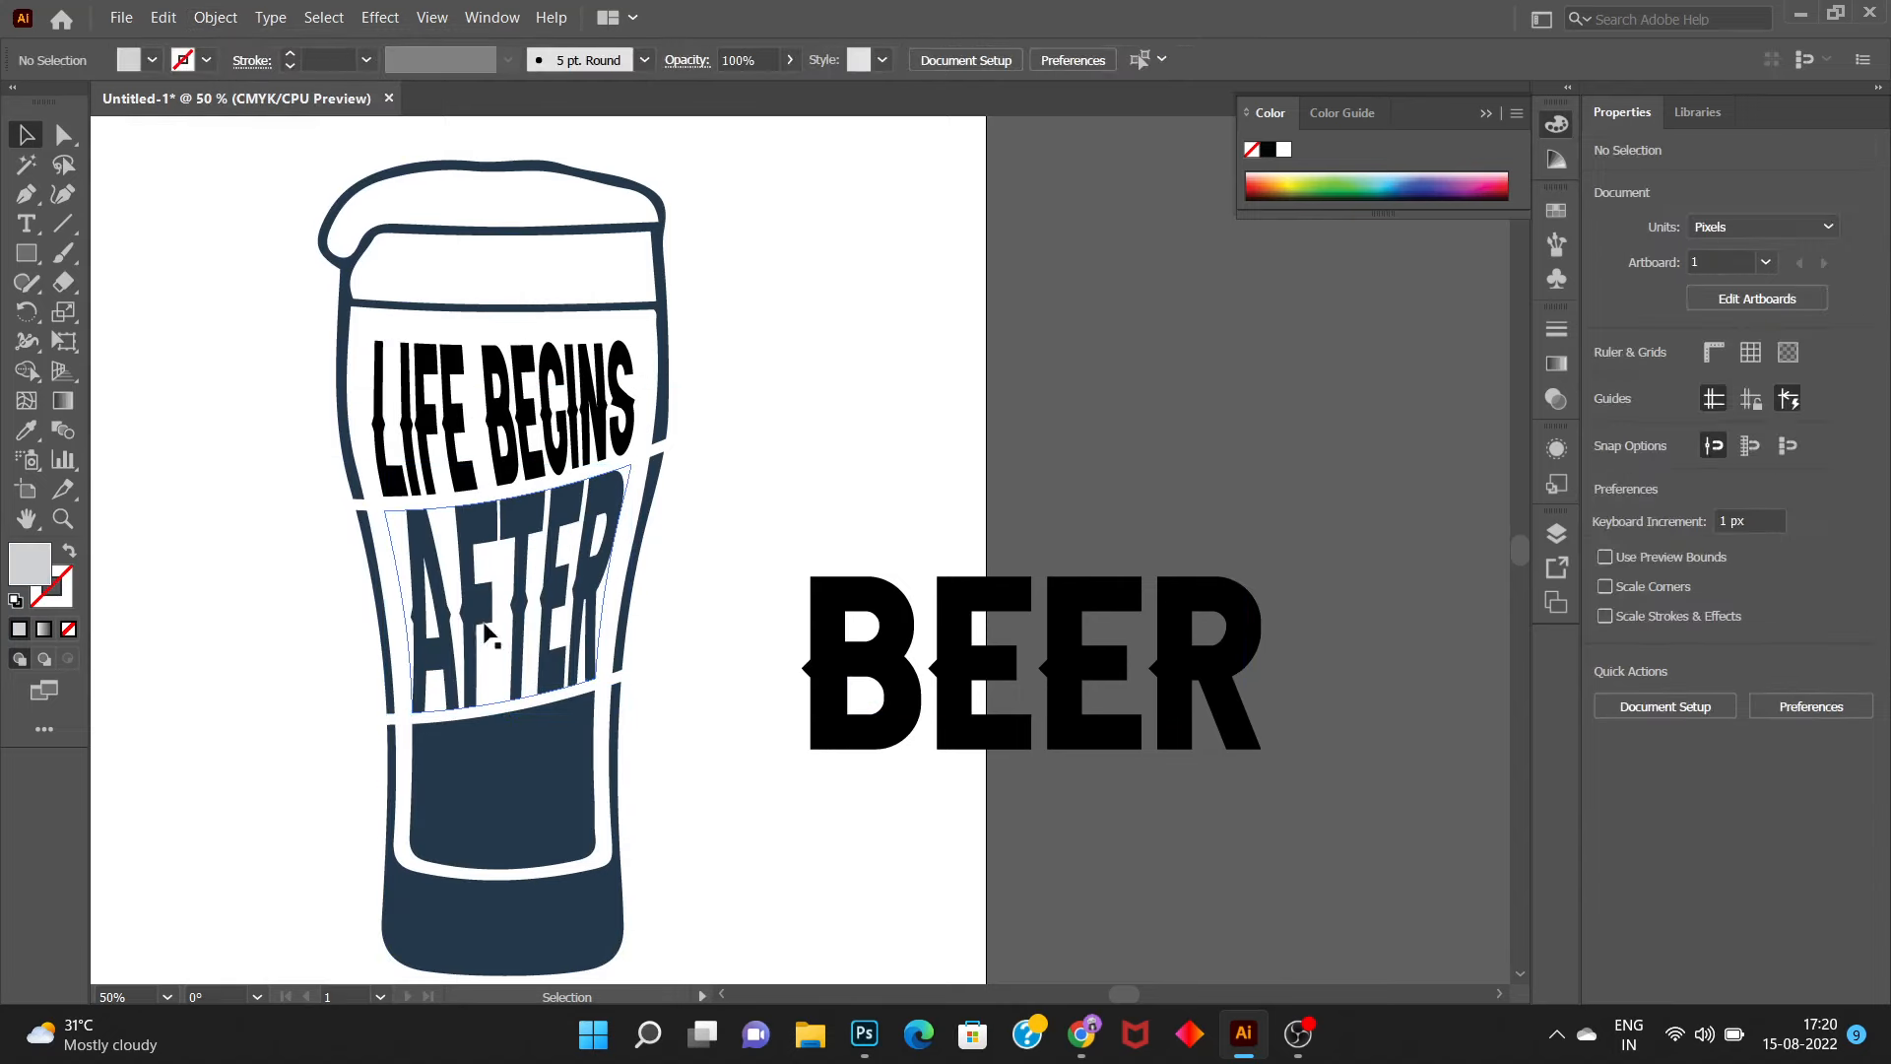
Envelope-distort "BEER" into the shape of the glass's lower navy section above the base with Make with Top Object
{"action": "scroll", "coordinate": [662, 673], "scroll_direction": "down", "scroll_amount": 2}
{"action": "left_click", "coordinate": [512, 717]}
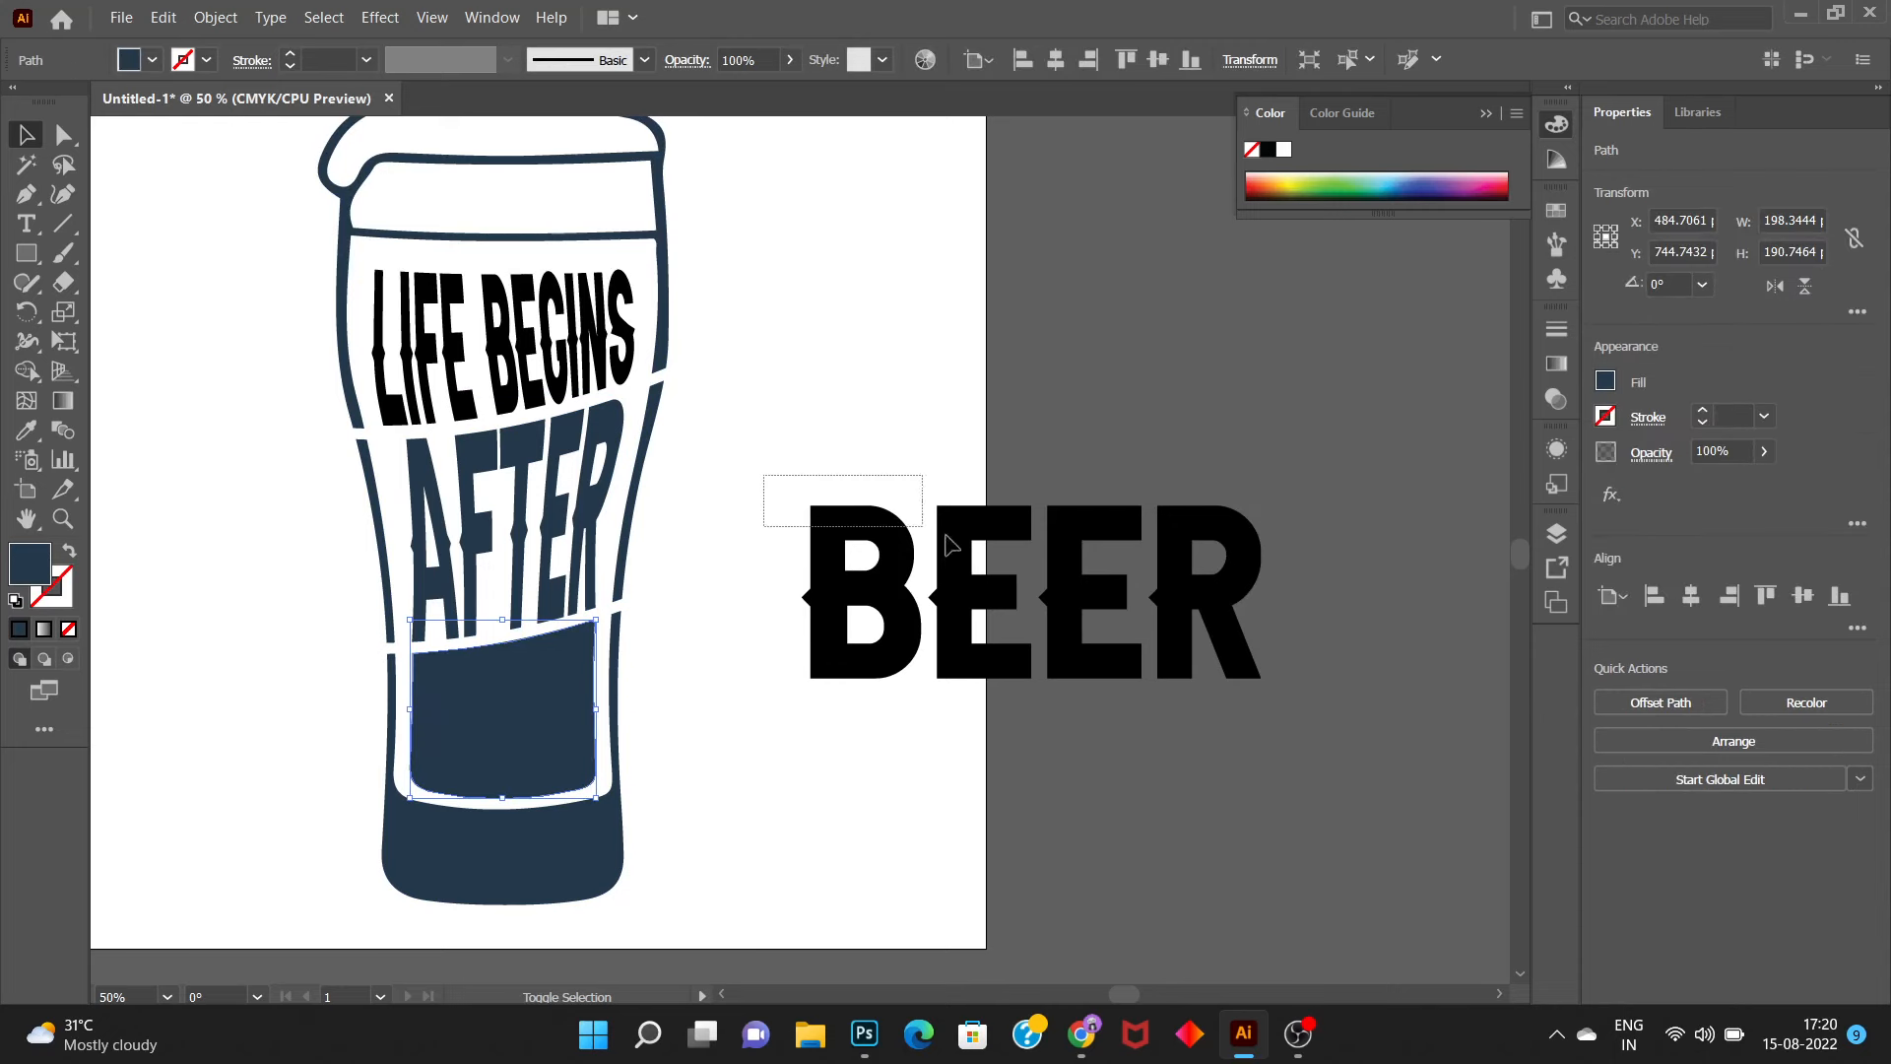
{"action": "left_click", "coordinate": [1177, 631], "text": "shift"}
{"action": "scroll", "coordinate": [899, 612], "scroll_direction": "down", "scroll_amount": 1}
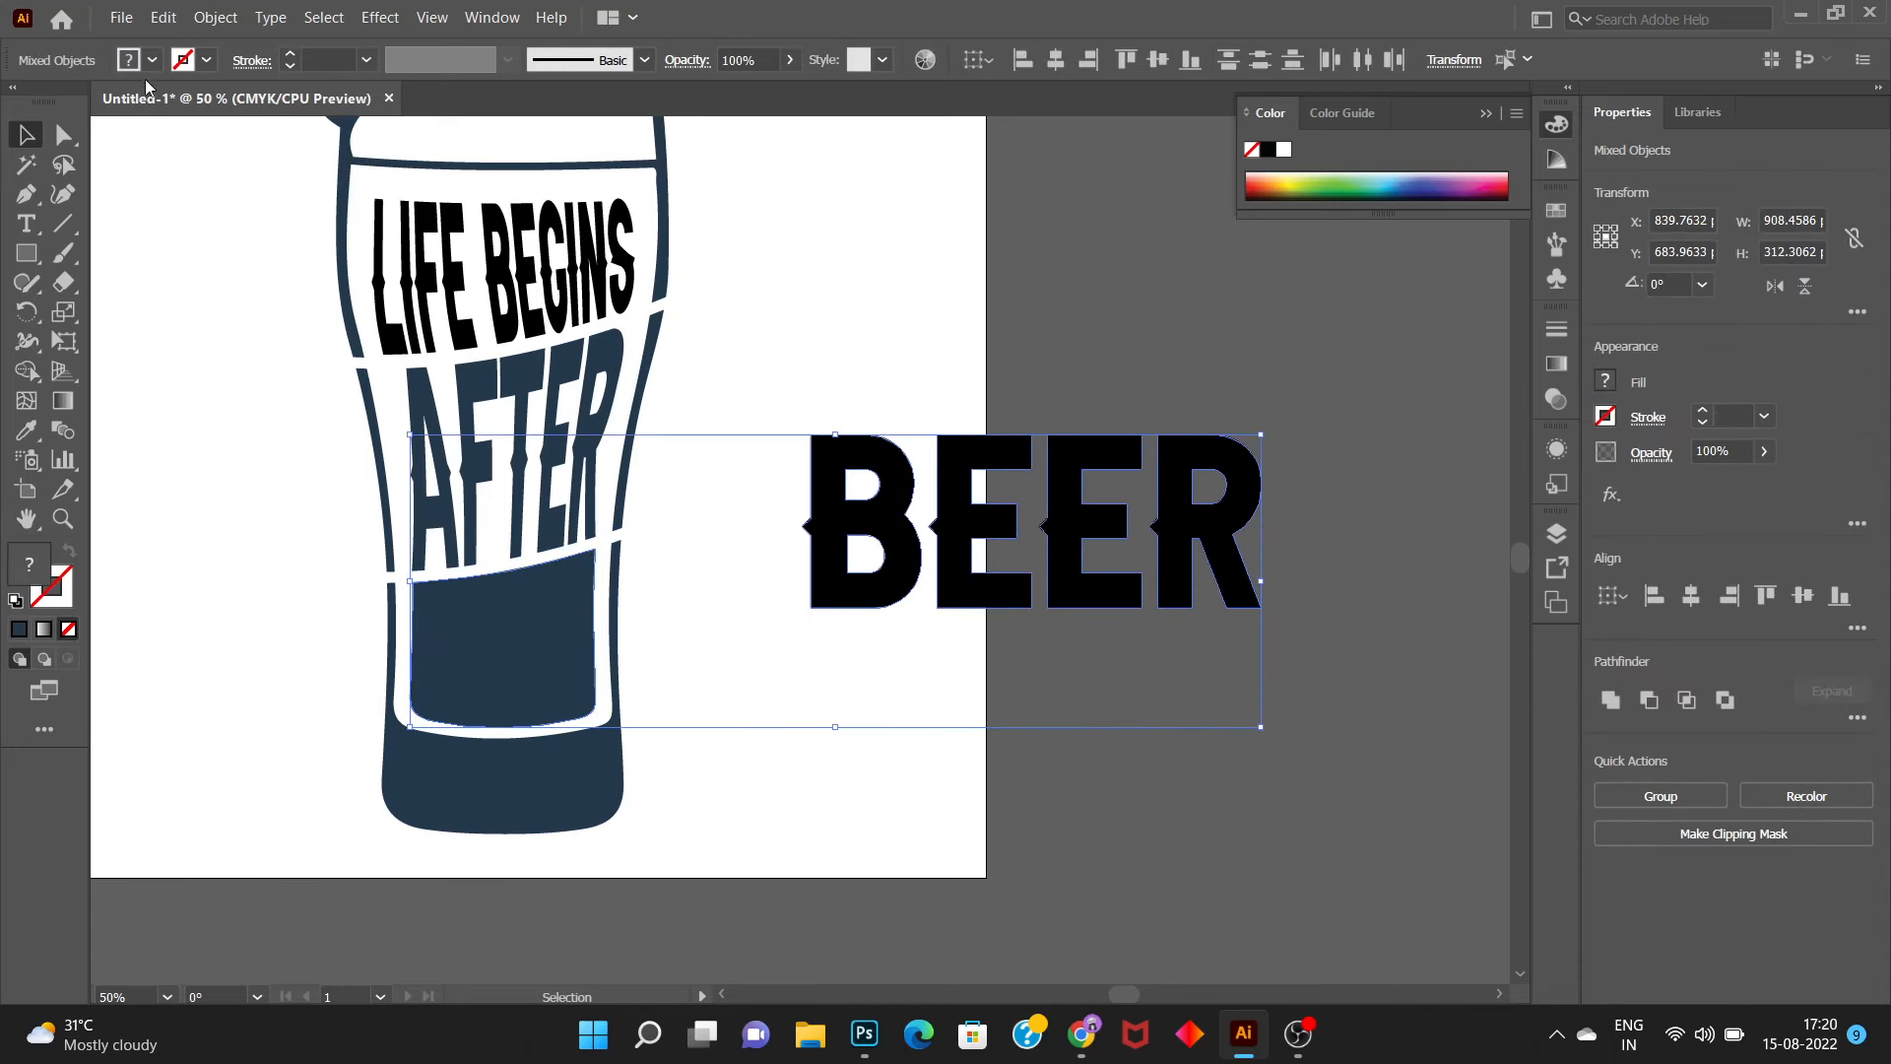
{"action": "left_click", "coordinate": [216, 16]}
{"action": "mouse_move", "coordinate": [380, 734]}
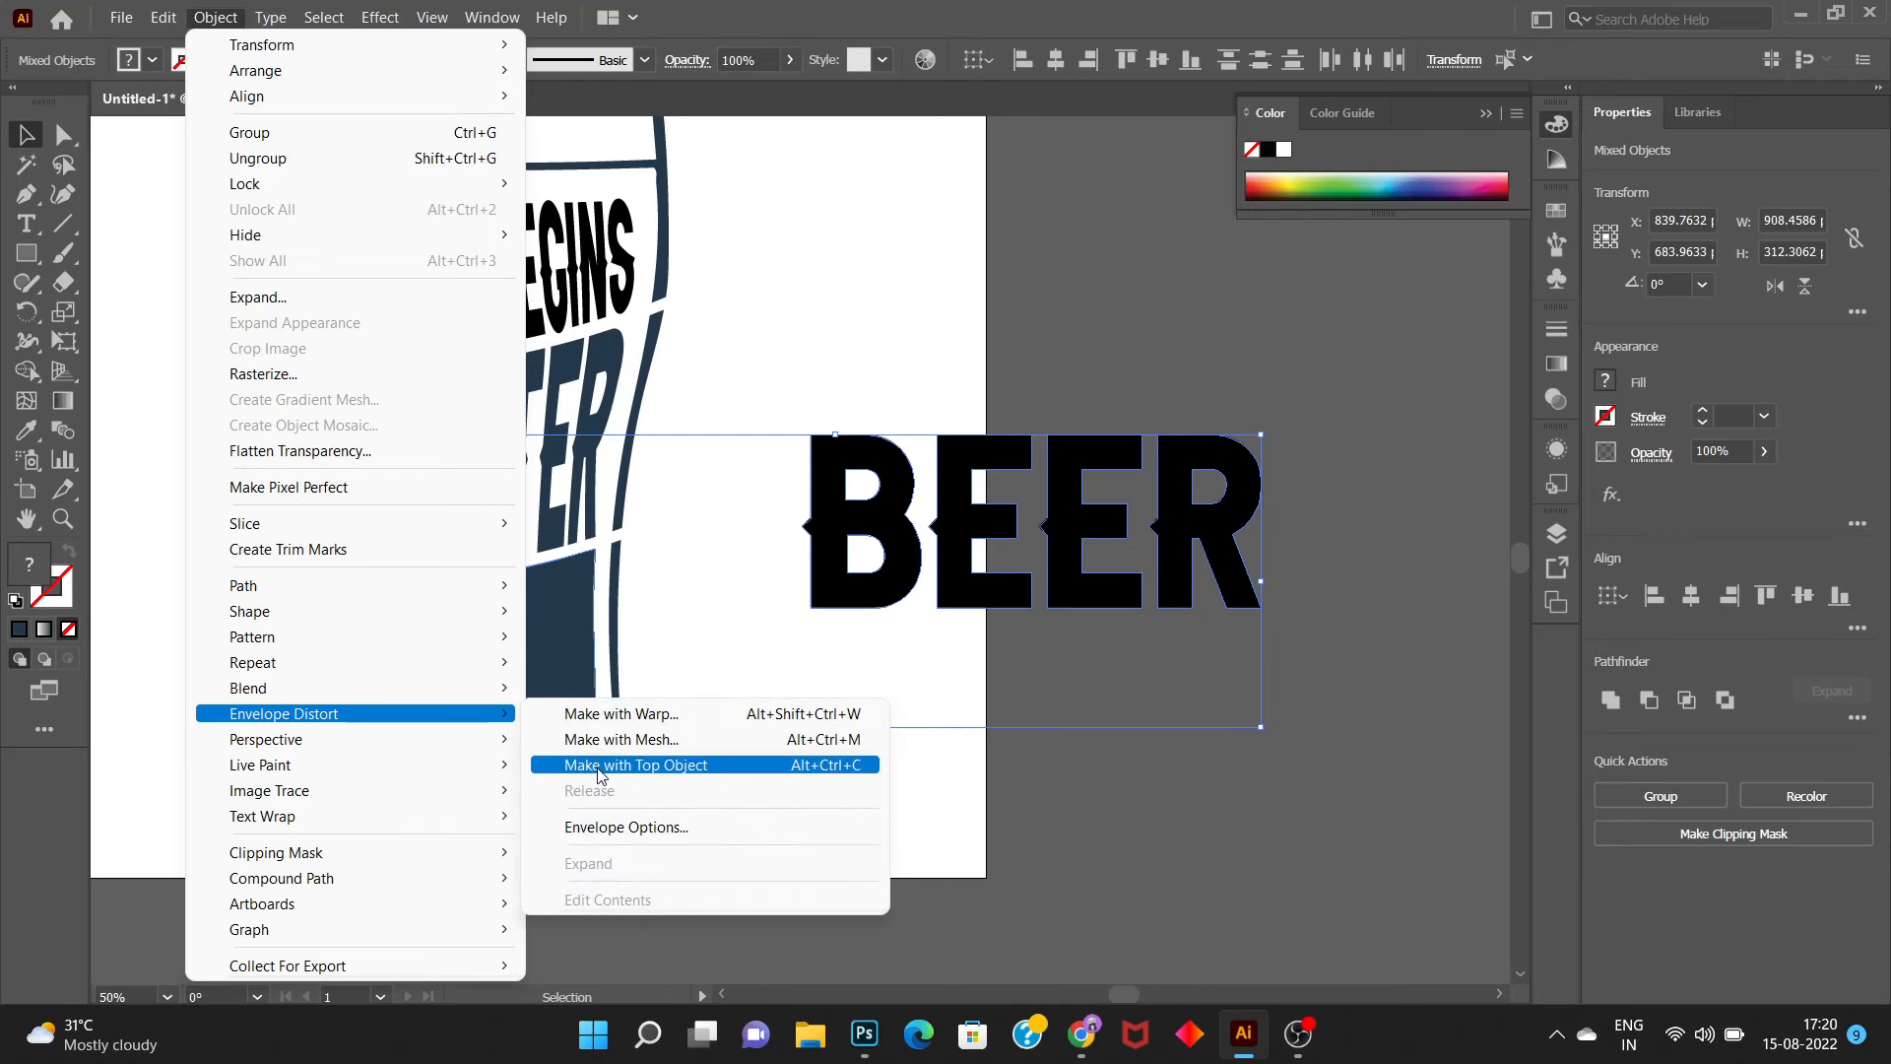
{"action": "left_click", "coordinate": [598, 767]}
{"action": "left_click", "coordinate": [915, 661]}
{"action": "scroll", "coordinate": [795, 630], "scroll_direction": "down", "scroll_amount": 1}
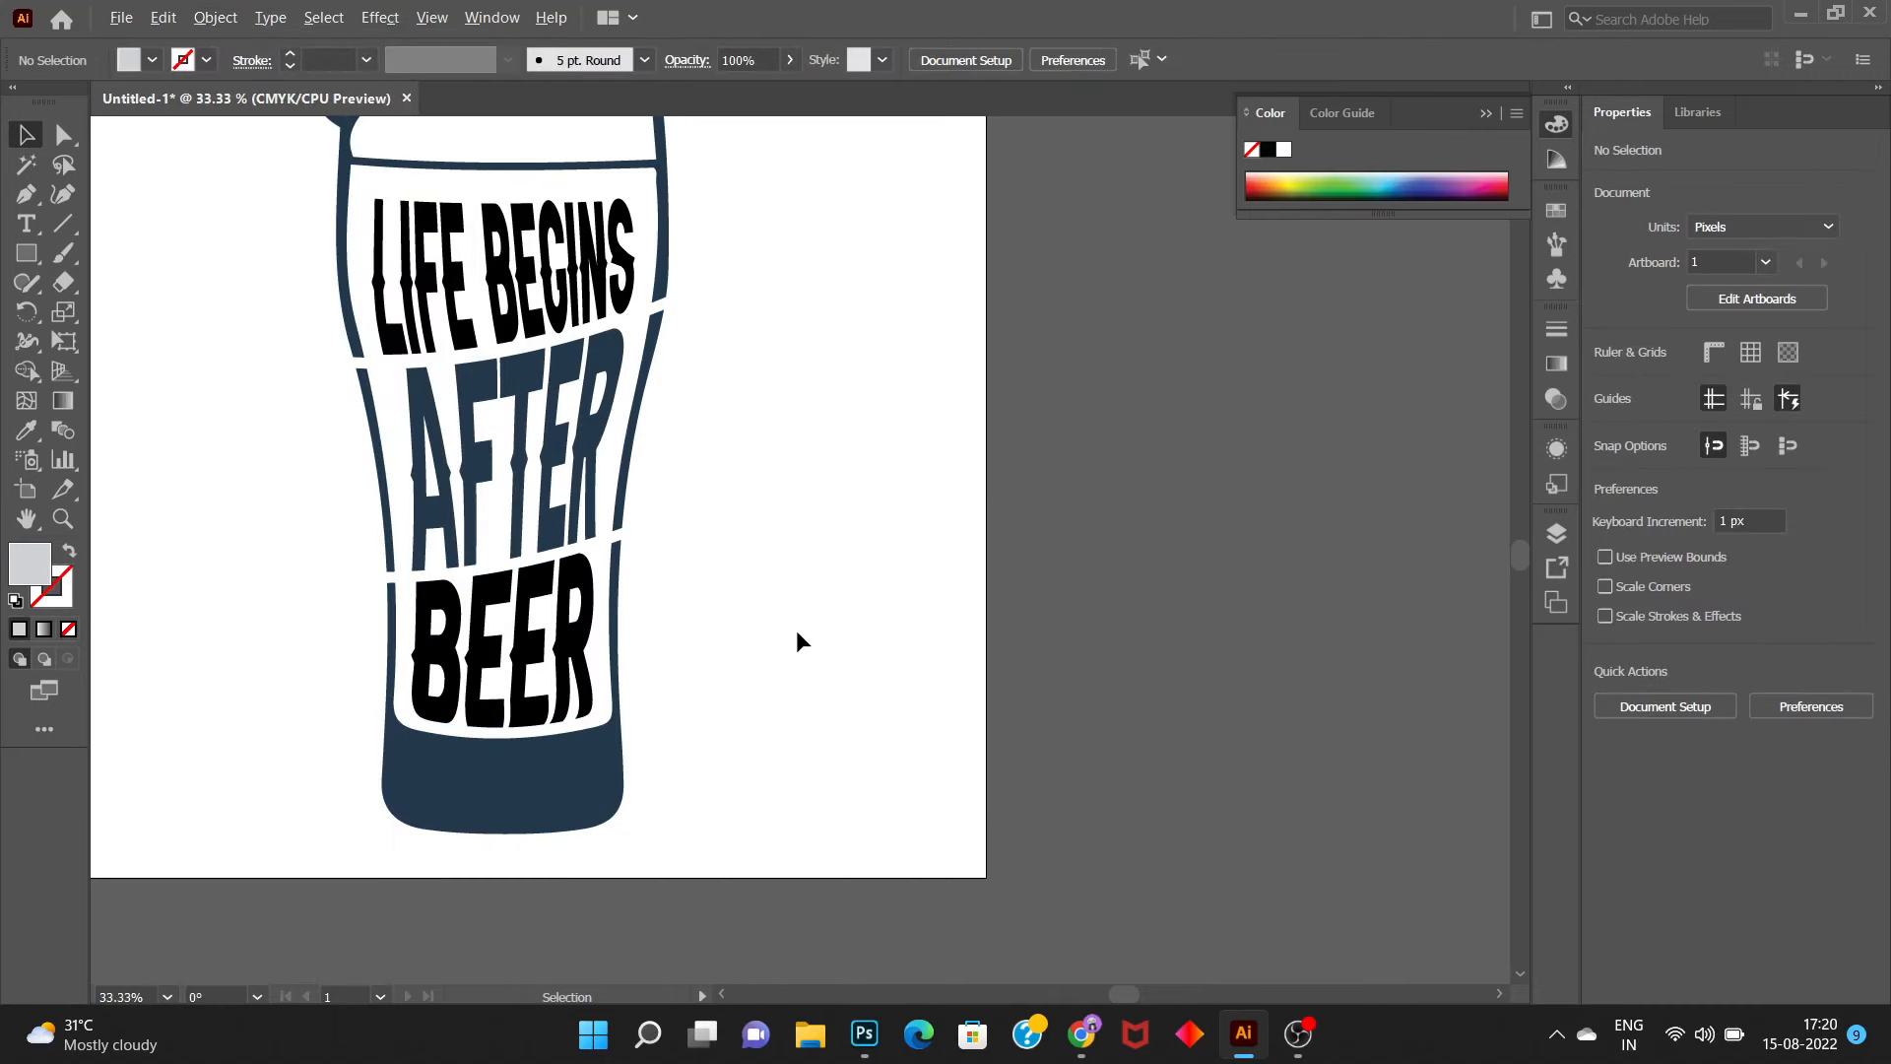
{"action": "scroll", "coordinate": [444, 519], "scroll_direction": "up", "scroll_amount": 1}
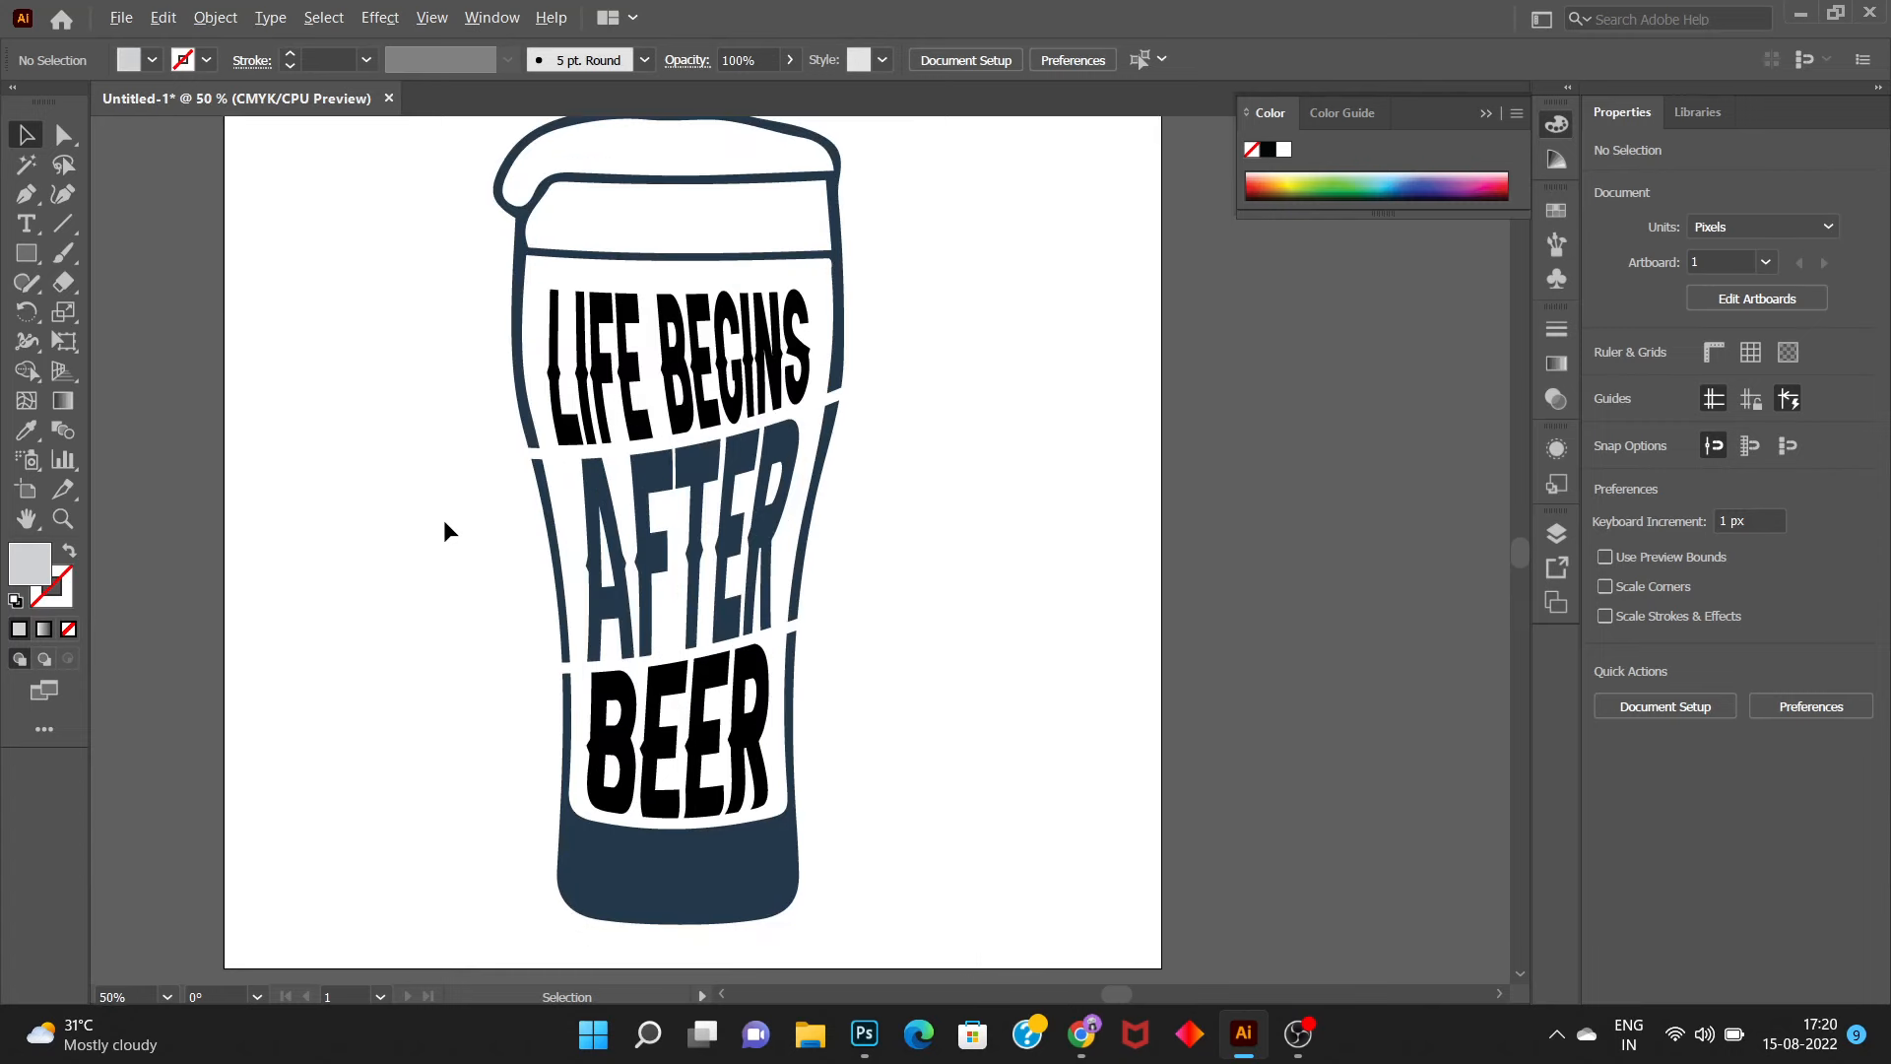
{"action": "left_click", "coordinate": [557, 425]}
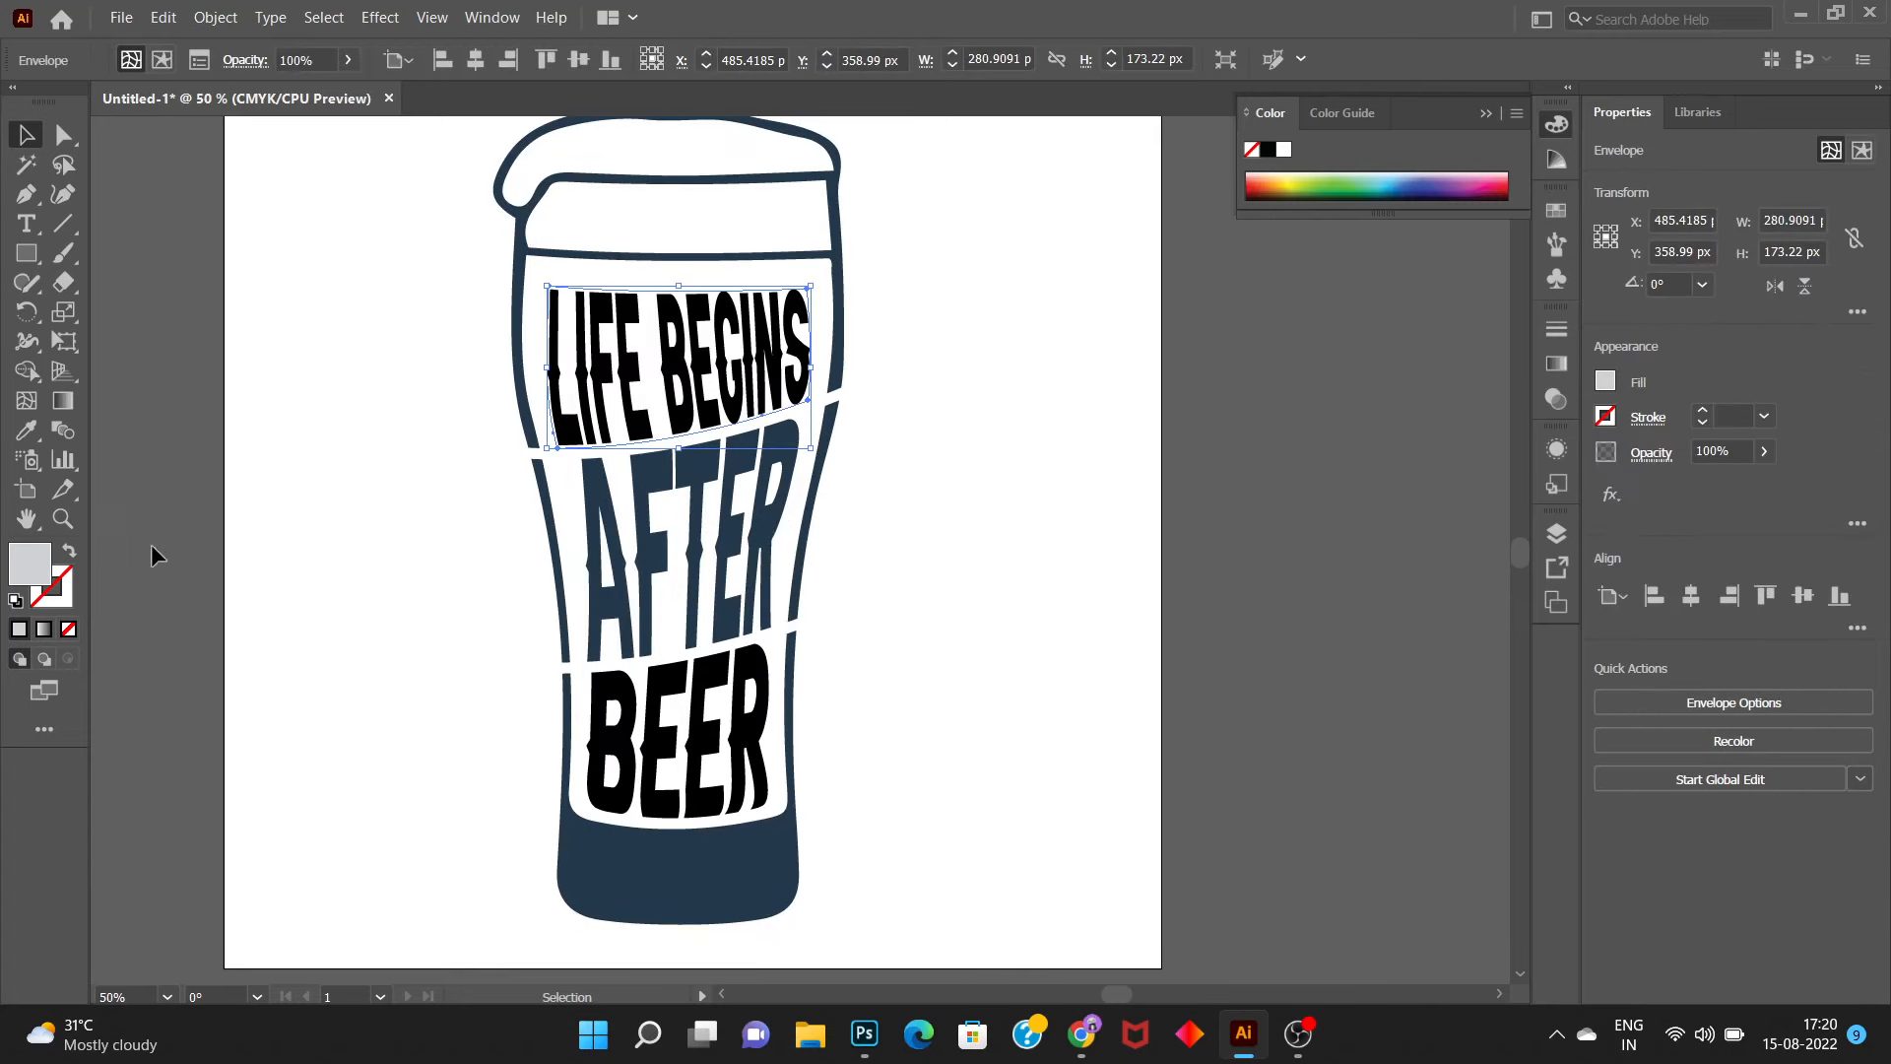
{"action": "scroll", "coordinate": [335, 564], "scroll_direction": "up", "scroll_amount": 1}
{"action": "left_click", "coordinate": [338, 566]}
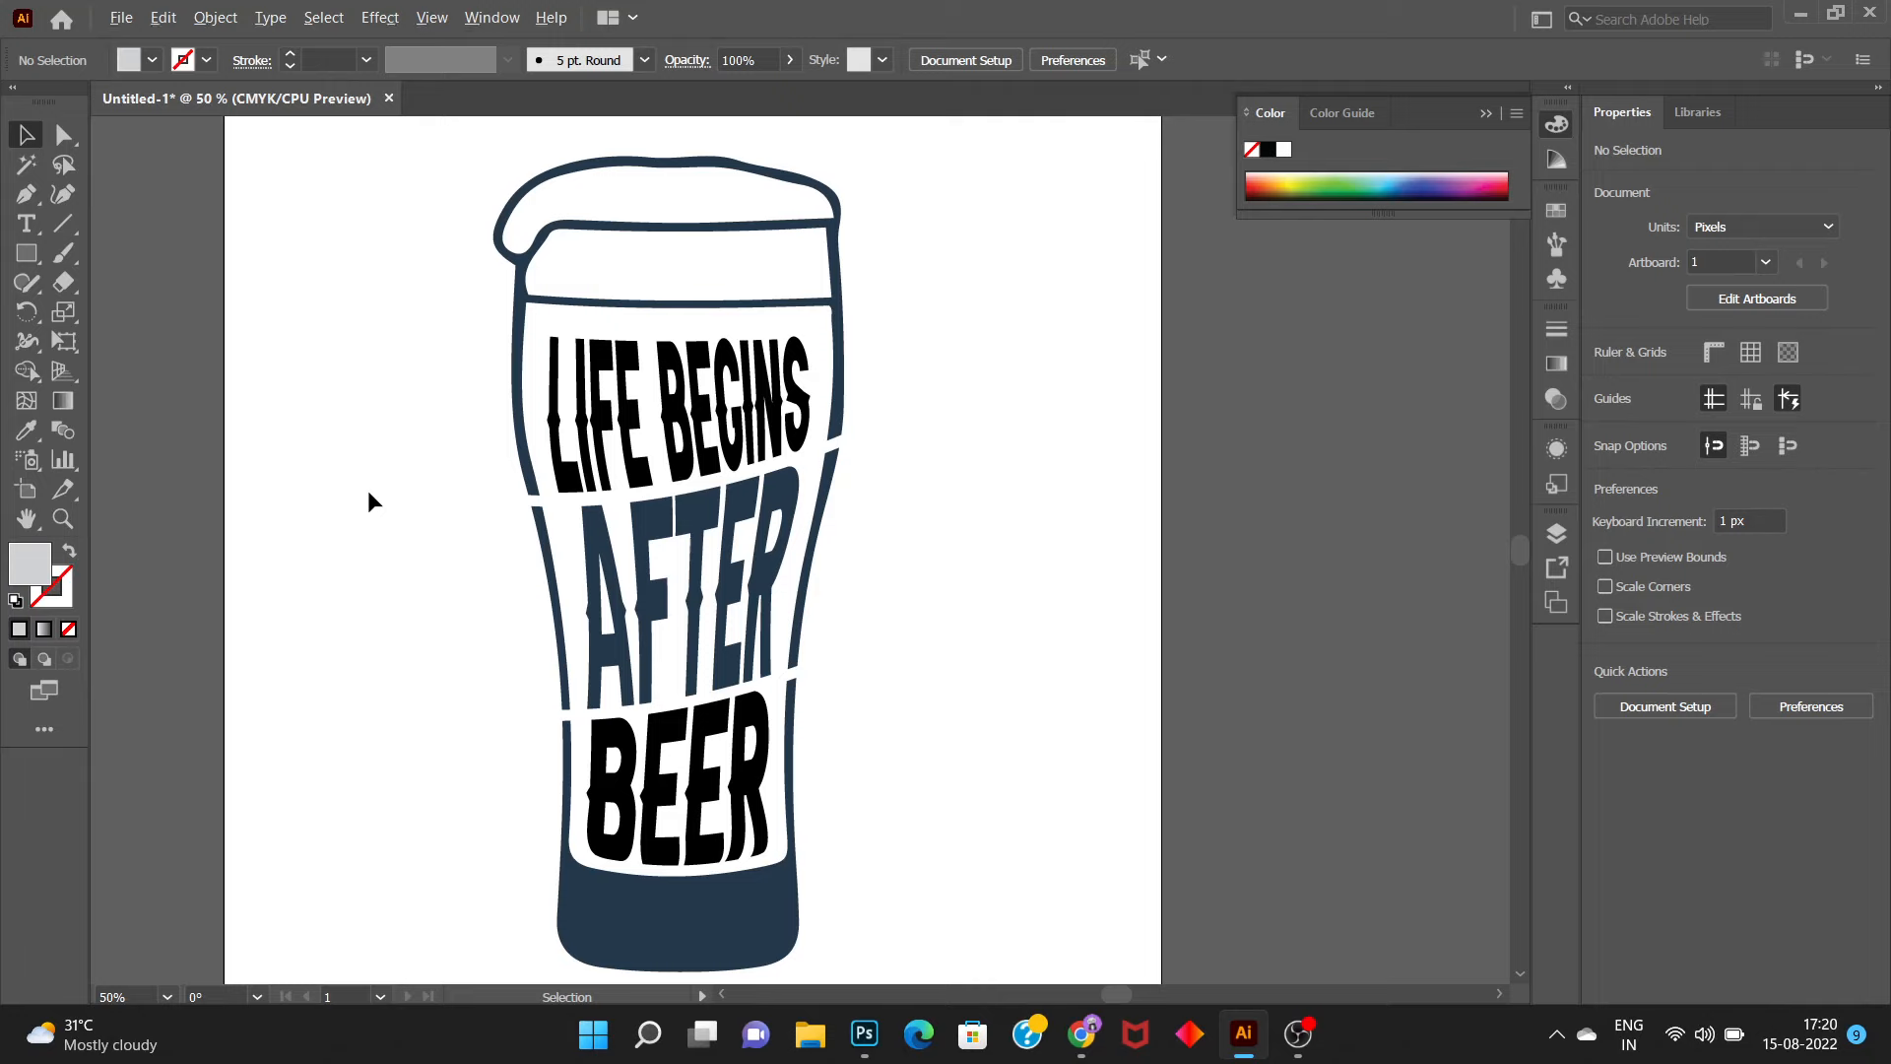
{"action": "scroll", "coordinate": [369, 489], "scroll_direction": "down", "scroll_amount": 1}
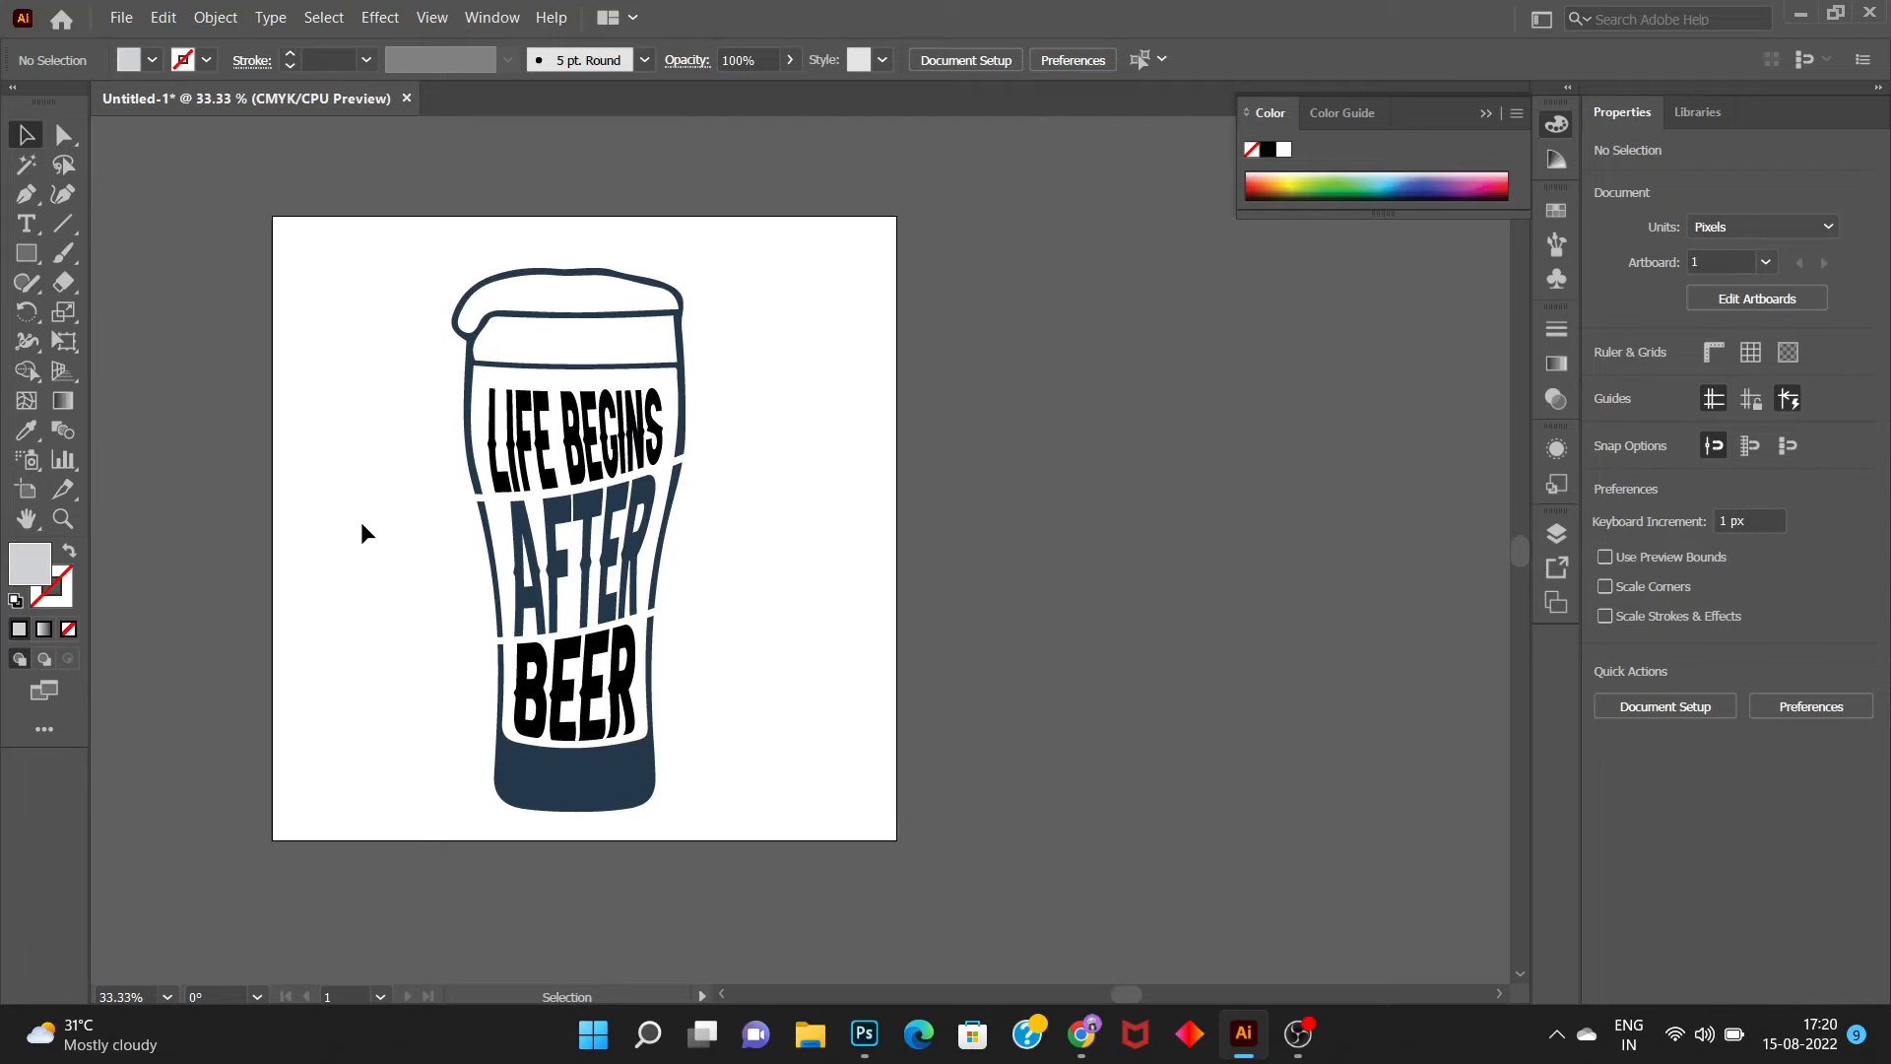